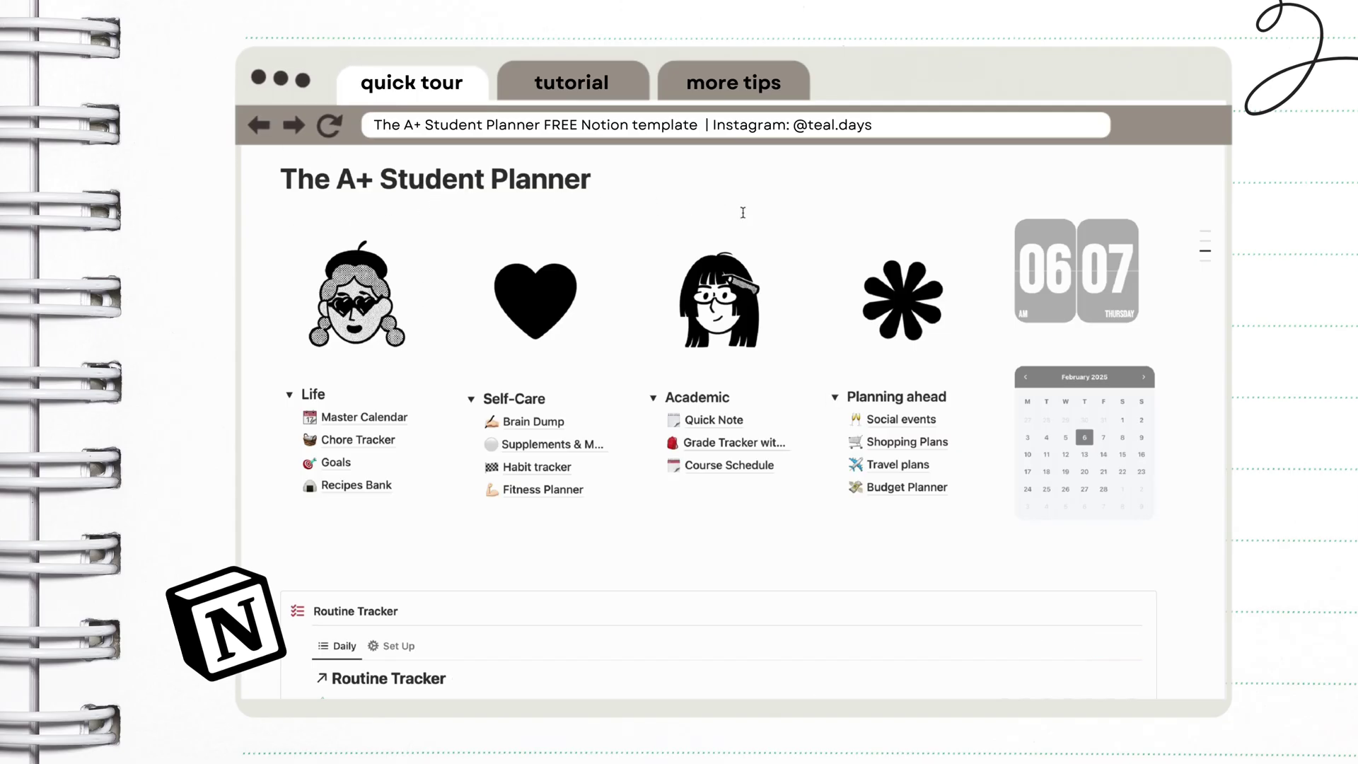
{"action": "scroll", "coordinate": [755, 574], "scroll_direction": "down", "scroll_amount": 8}
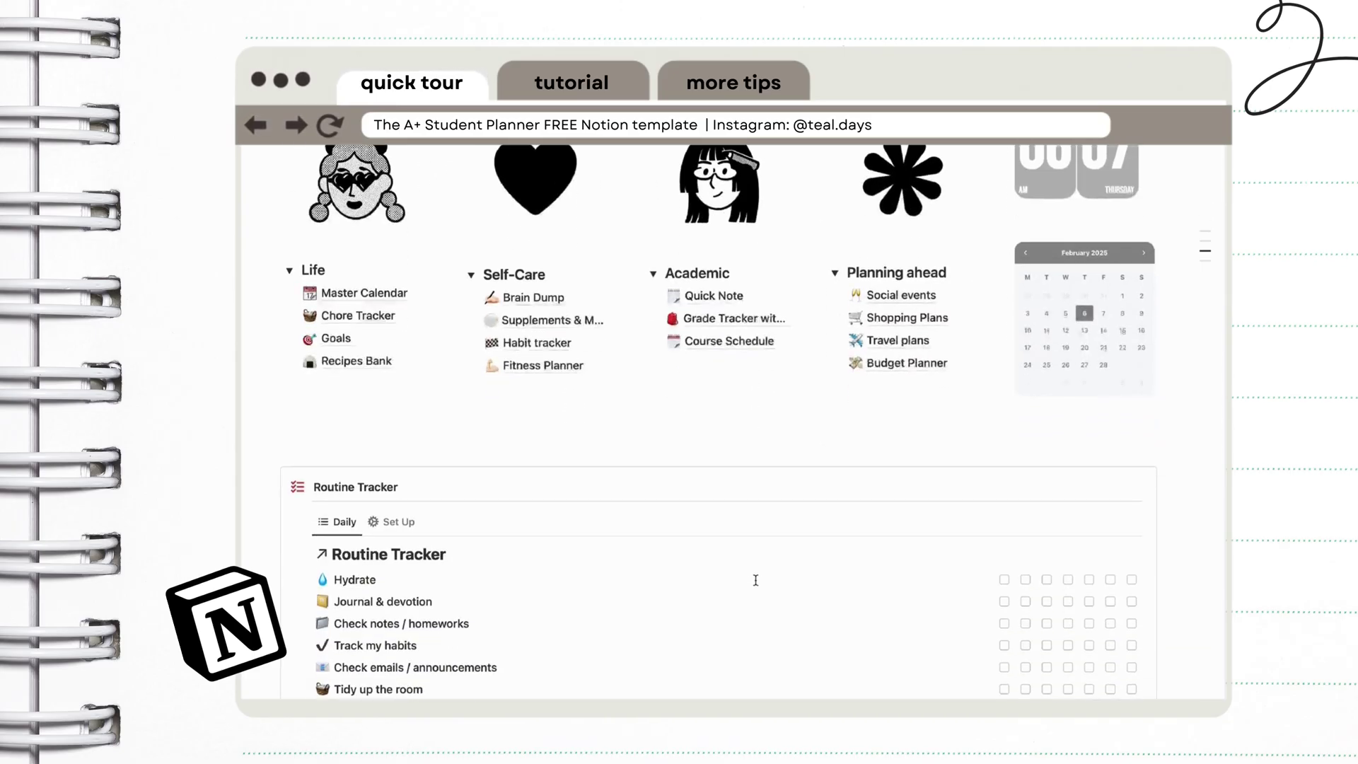
{"action": "scroll", "coordinate": [756, 581], "scroll_direction": "down", "scroll_amount": 8}
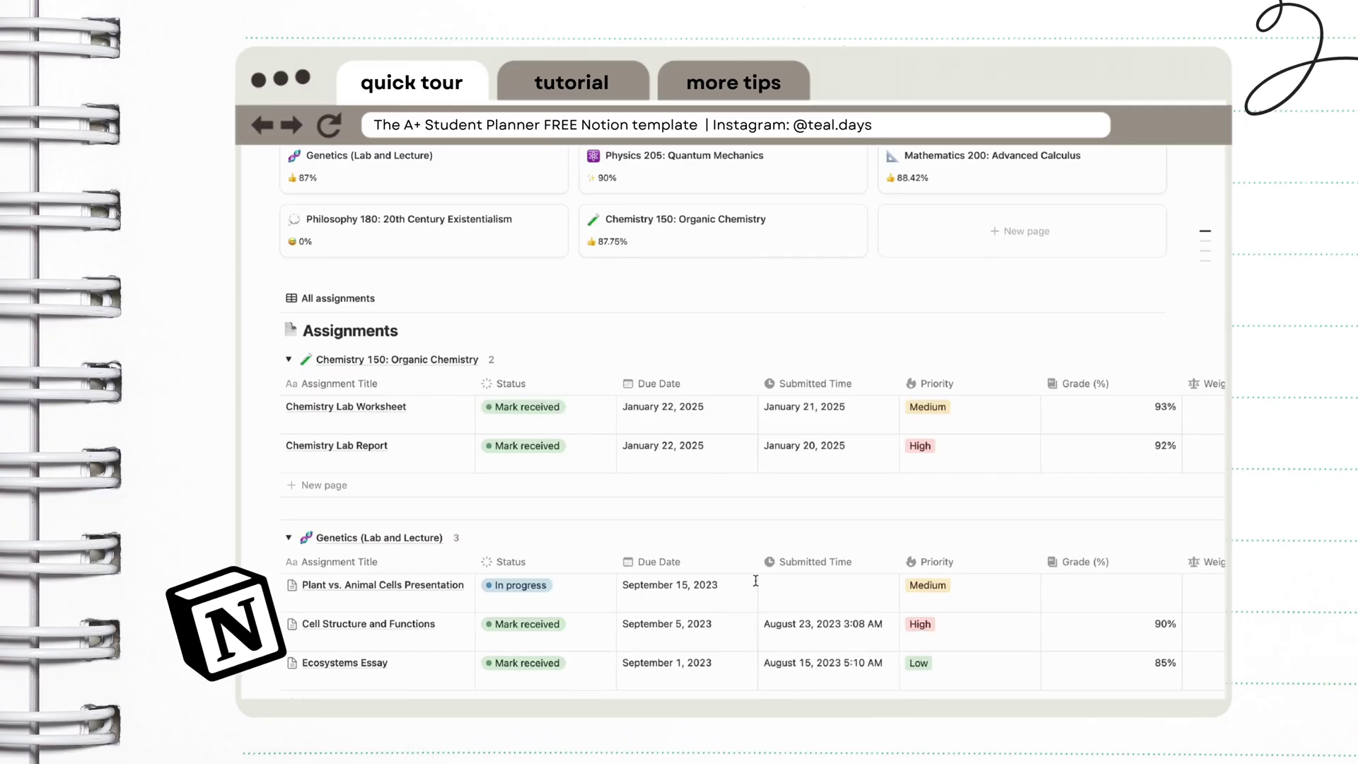
{"action": "scroll", "coordinate": [755, 581], "scroll_direction": "down", "scroll_amount": 8}
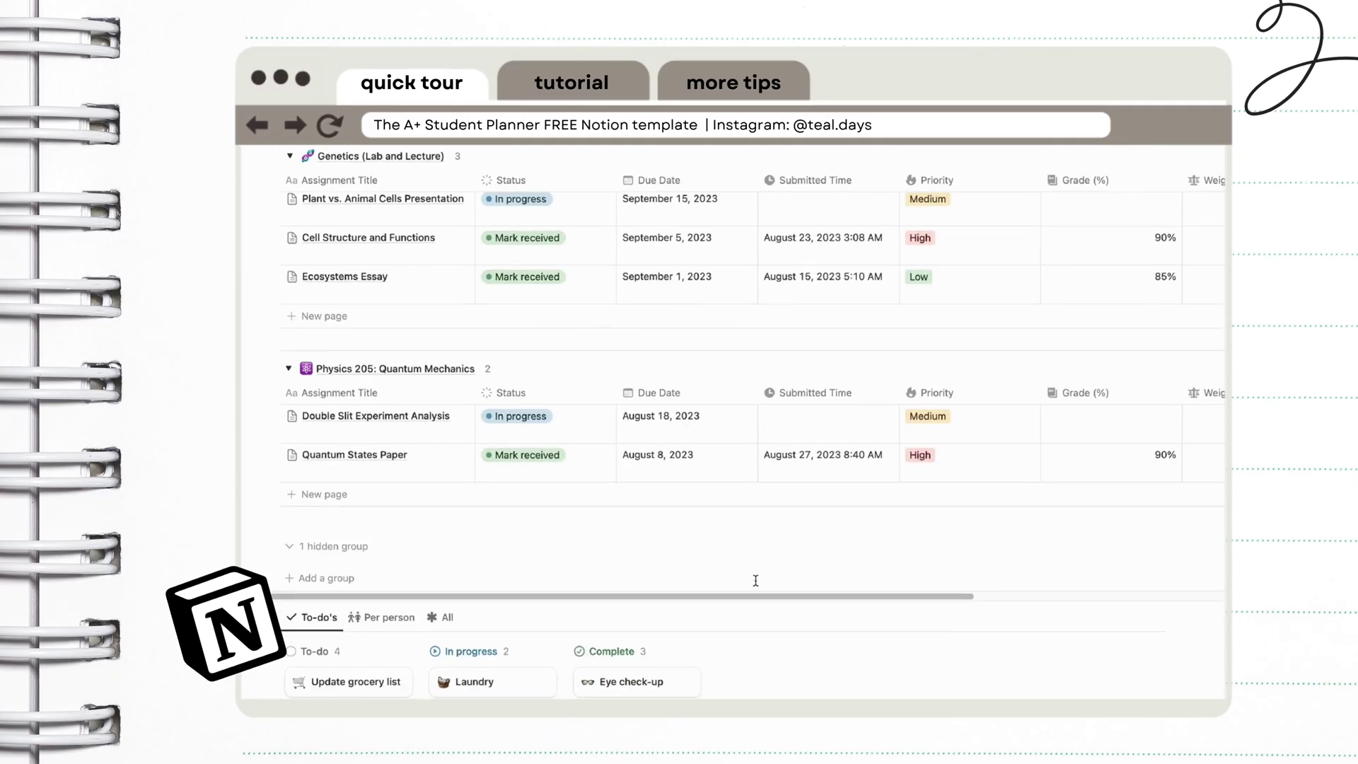
{"action": "scroll", "coordinate": [756, 581], "scroll_direction": "down", "scroll_amount": 6}
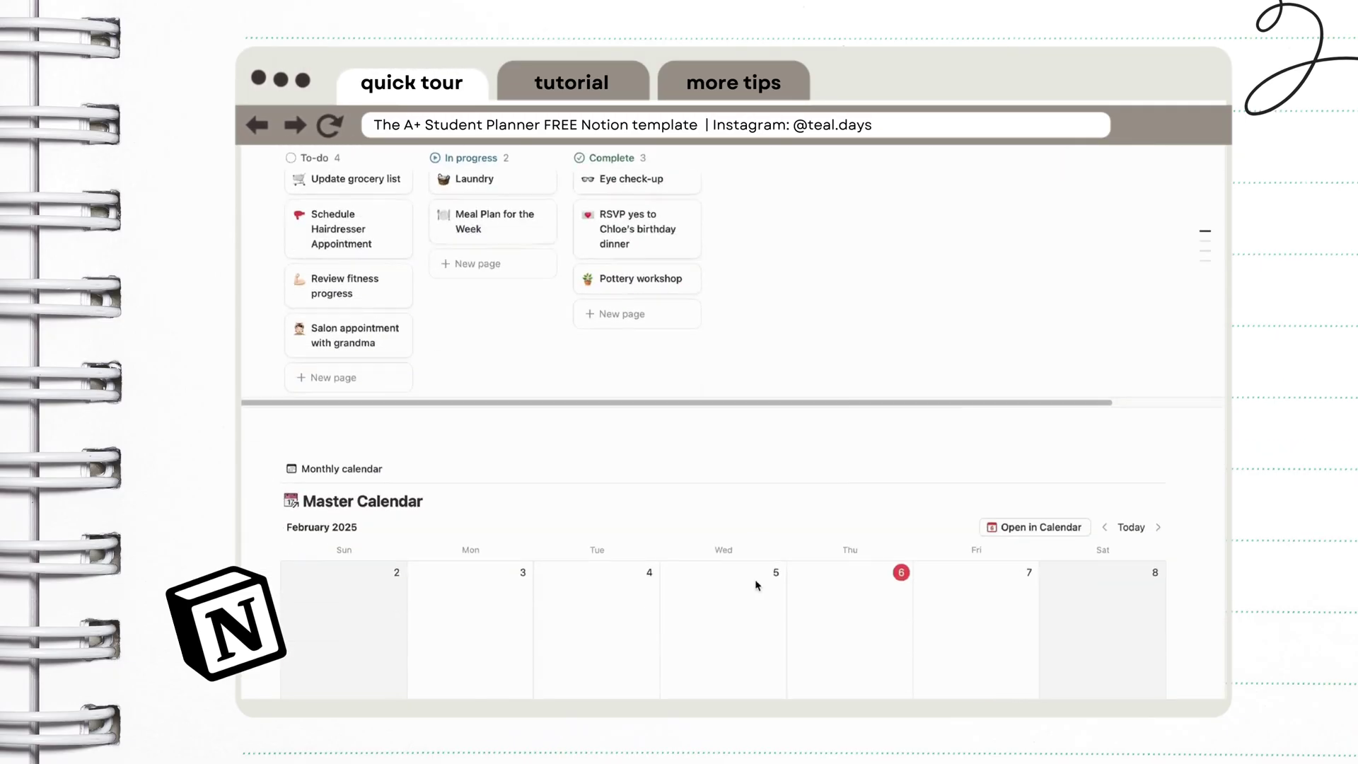
{"action": "scroll", "coordinate": [756, 581], "scroll_direction": "up", "scroll_amount": 7}
{"action": "scroll", "coordinate": [756, 581], "scroll_direction": "up", "scroll_amount": 10}
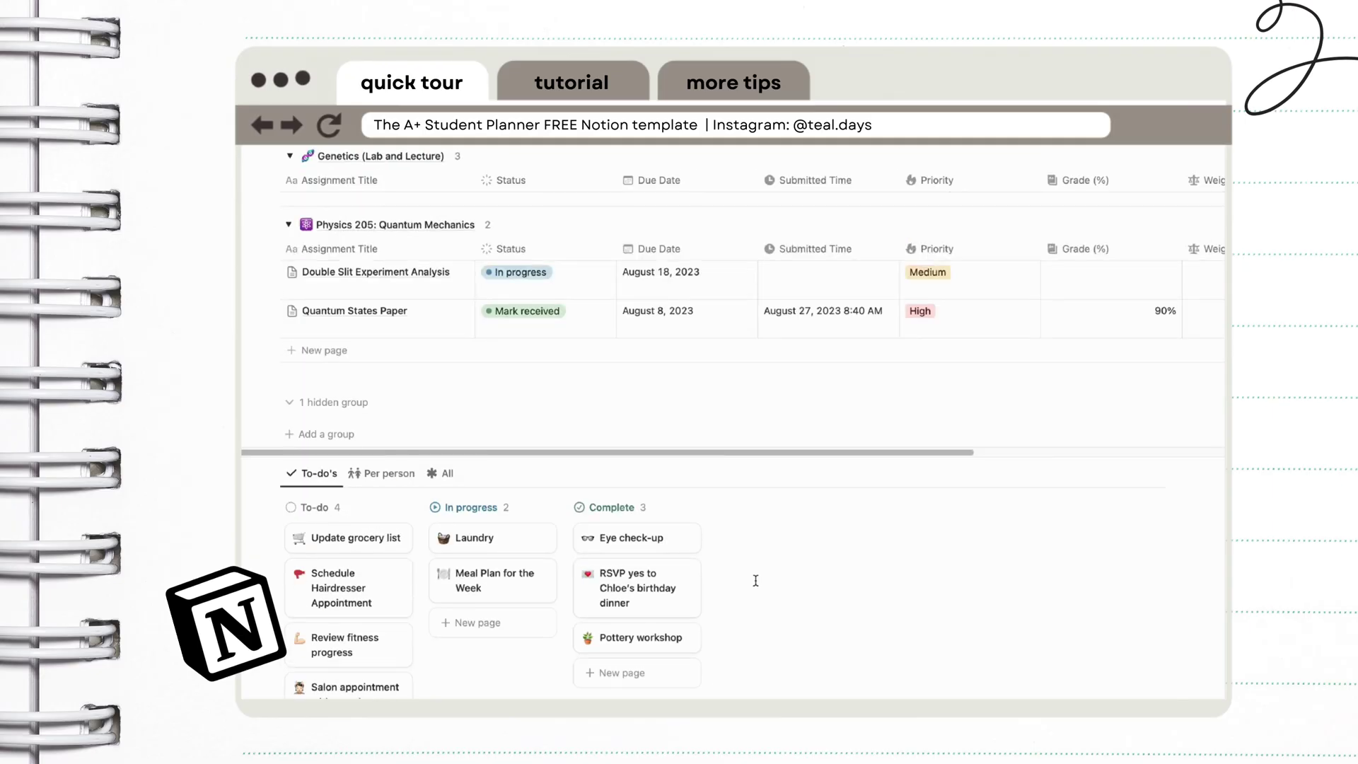
{"action": "scroll", "coordinate": [757, 587], "scroll_direction": "up", "scroll_amount": 7}
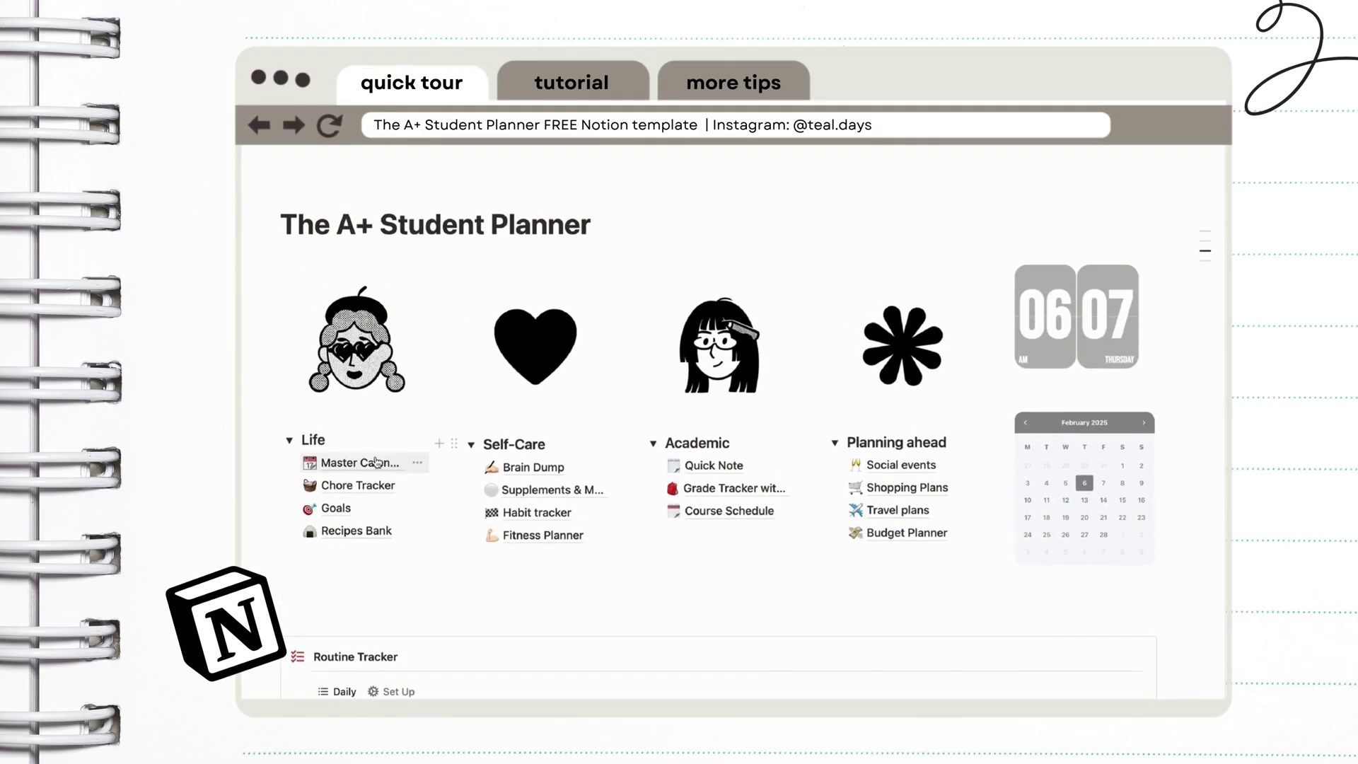
{"action": "left_click", "coordinate": [378, 462]}
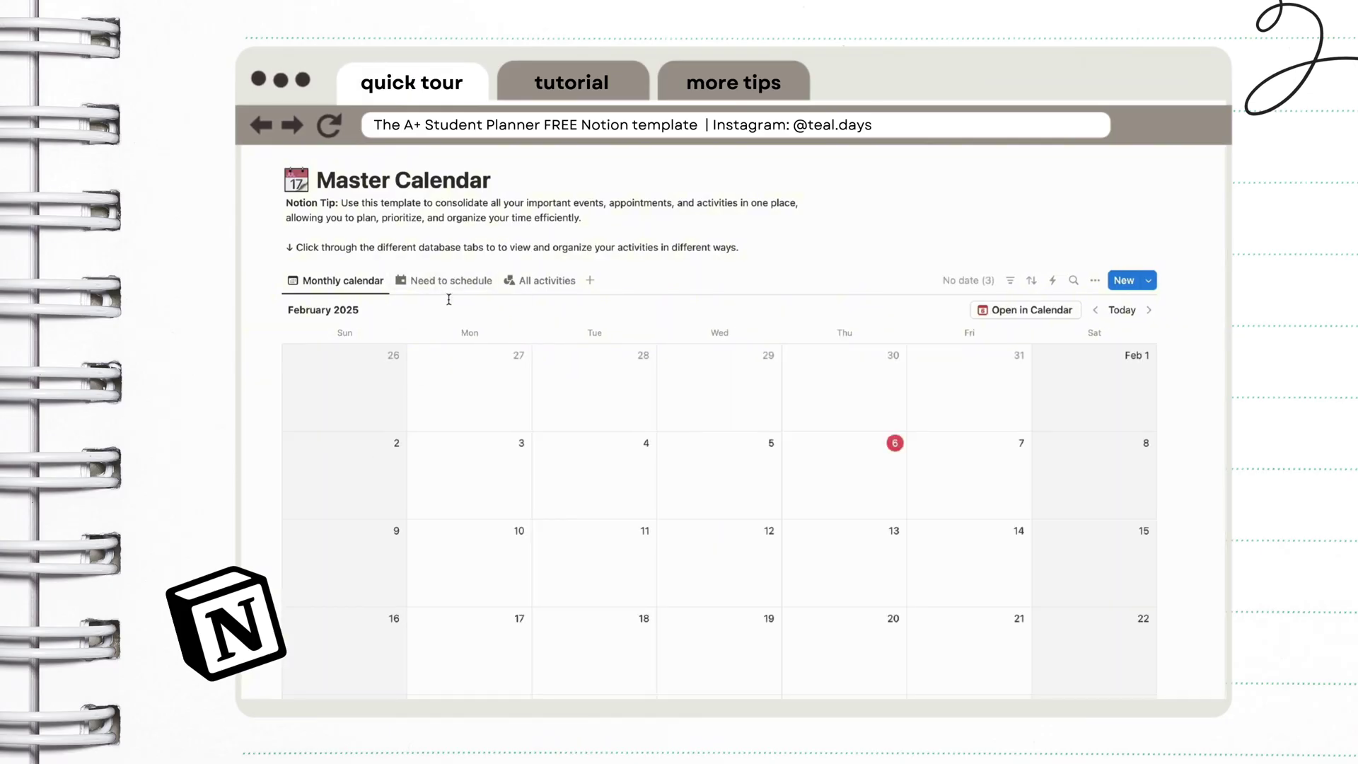
{"action": "scroll", "coordinate": [719, 566], "scroll_direction": "down", "scroll_amount": 3}
{"action": "scroll", "coordinate": [719, 566], "scroll_direction": "up", "scroll_amount": 3}
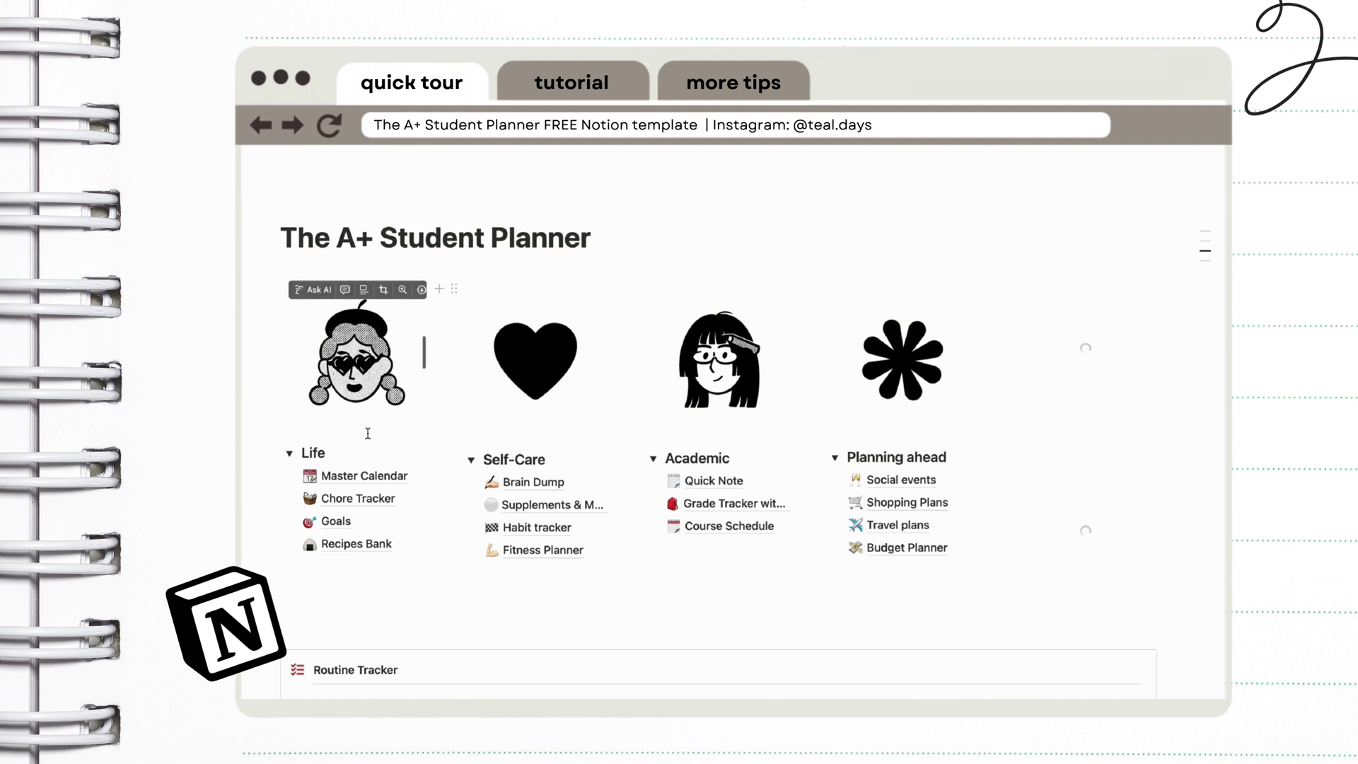
{"action": "left_click", "coordinate": [361, 496]}
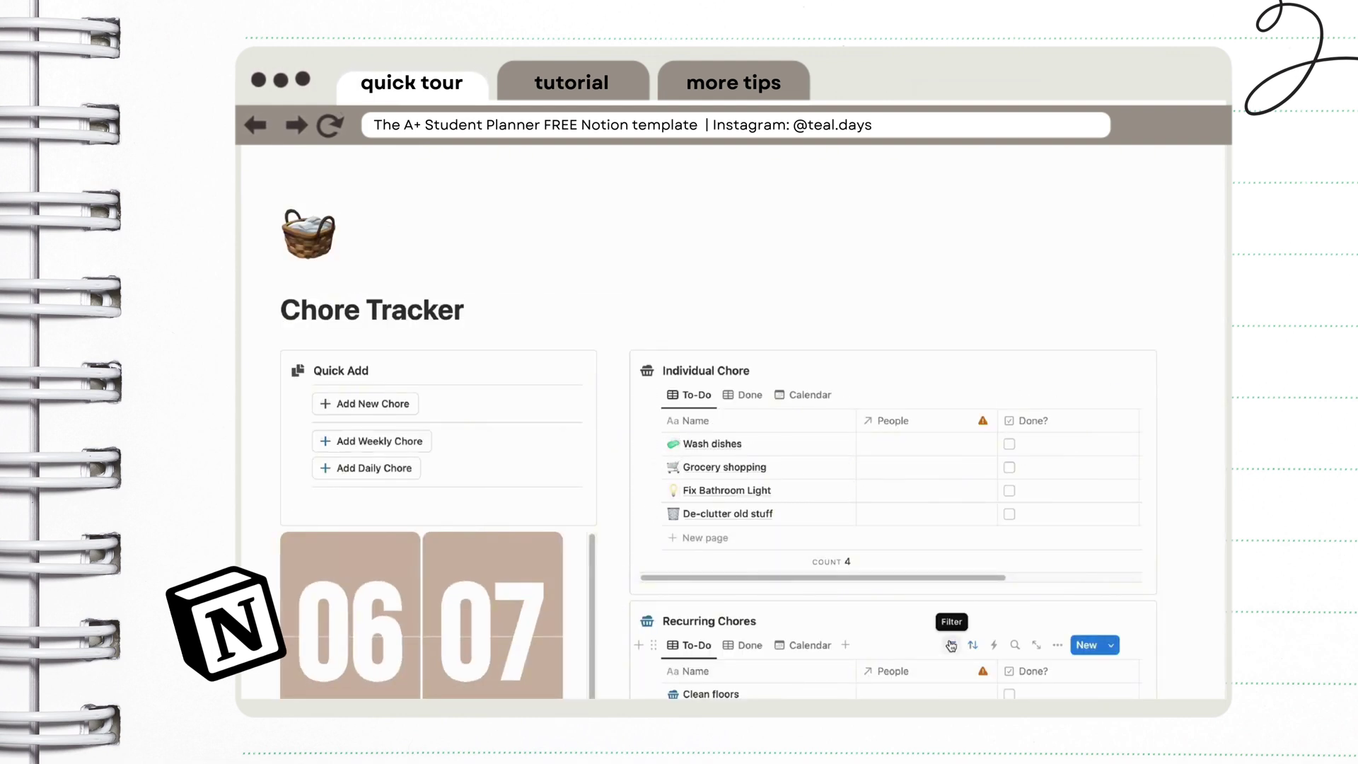
{"action": "scroll", "coordinate": [951, 640], "scroll_direction": "down", "scroll_amount": 2}
{"action": "scroll", "coordinate": [951, 645], "scroll_direction": "down", "scroll_amount": 2}
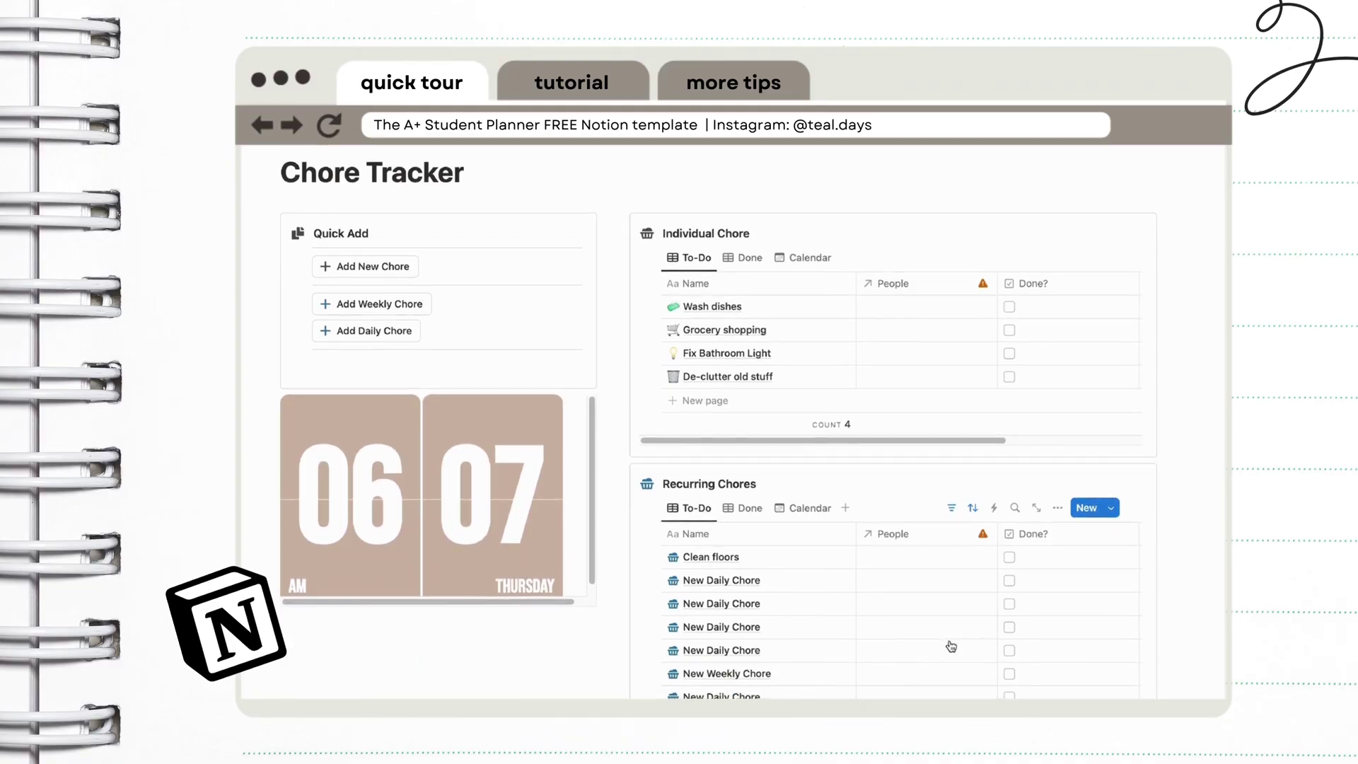
{"action": "scroll", "coordinate": [951, 645], "scroll_direction": "up", "scroll_amount": 4}
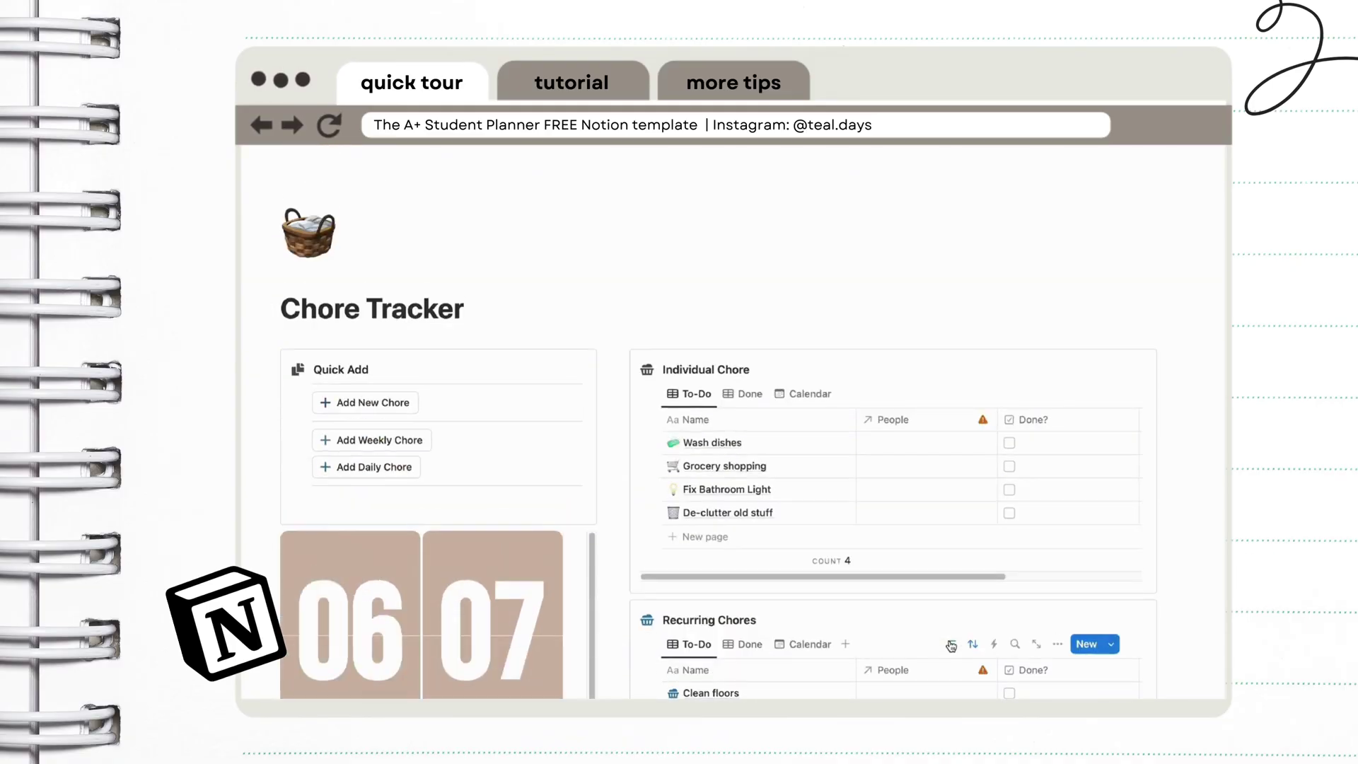
{"action": "left_click", "coordinate": [1009, 445]}
{"action": "key", "text": "super+z"}
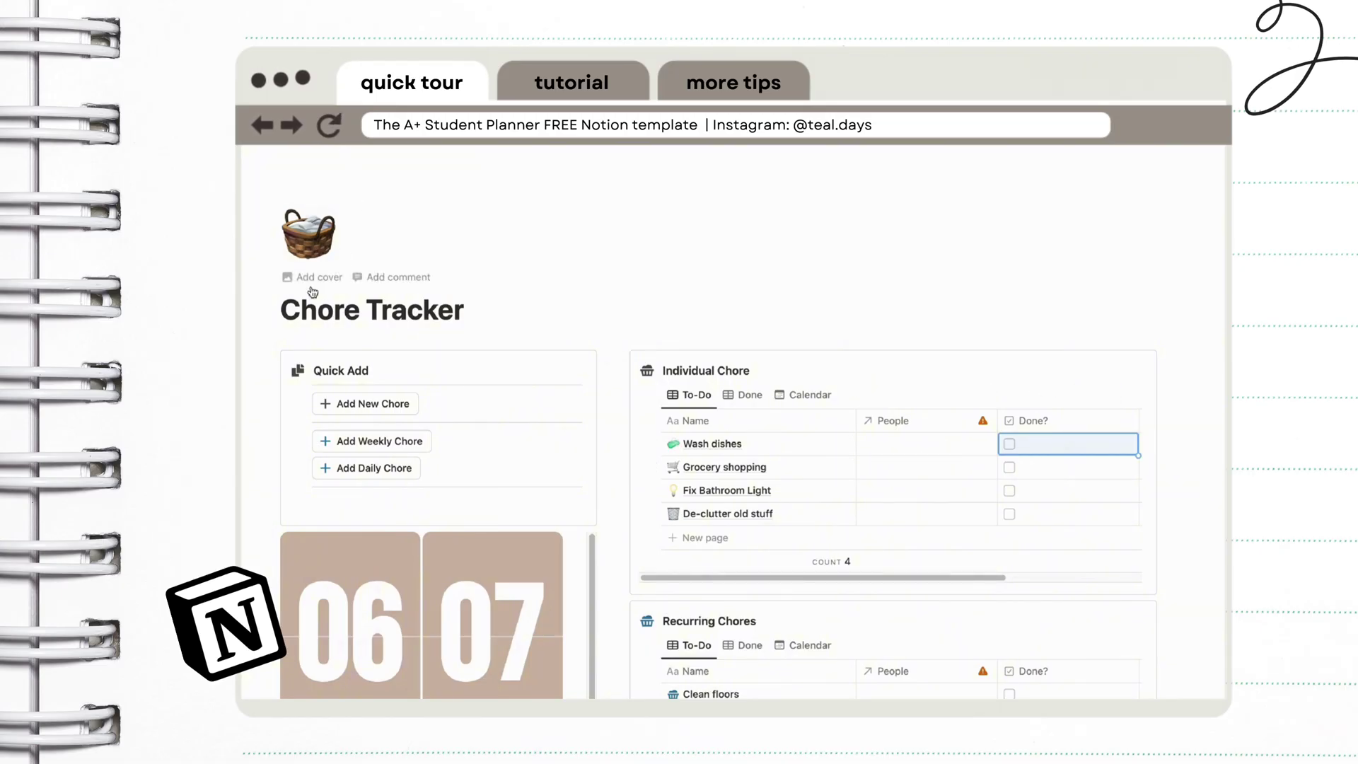
{"action": "key", "text": "super+["}
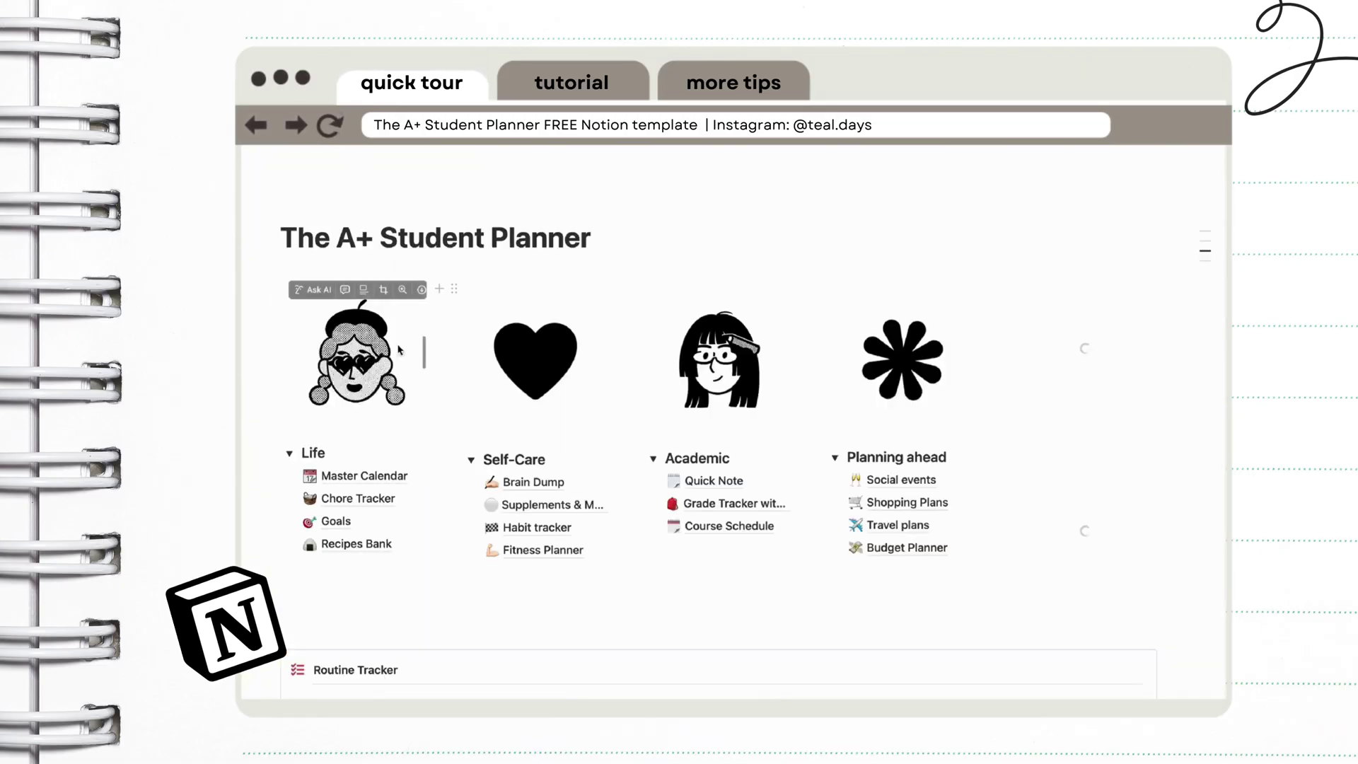
{"action": "left_click", "coordinate": [357, 521]}
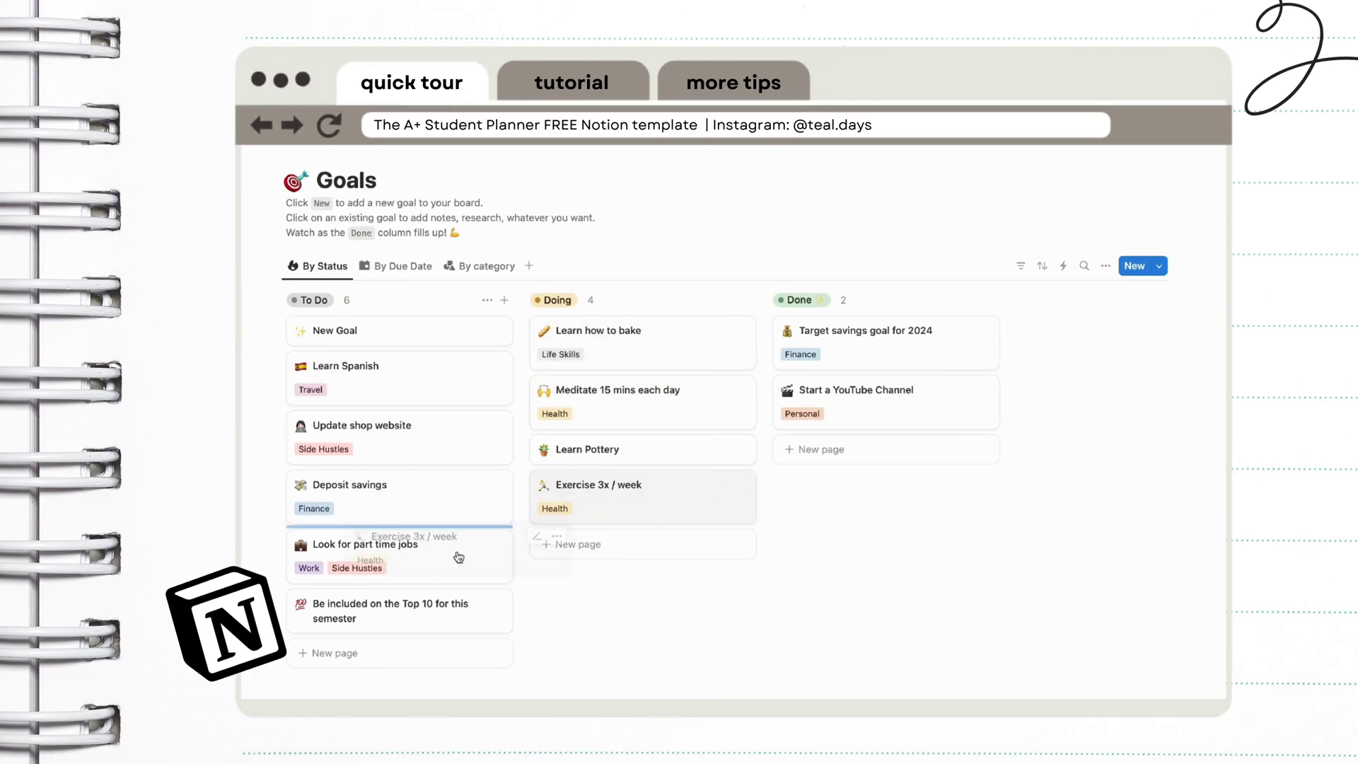
{"action": "left_click_drag", "start_coordinate": [458, 557], "coordinate": [587, 520]}
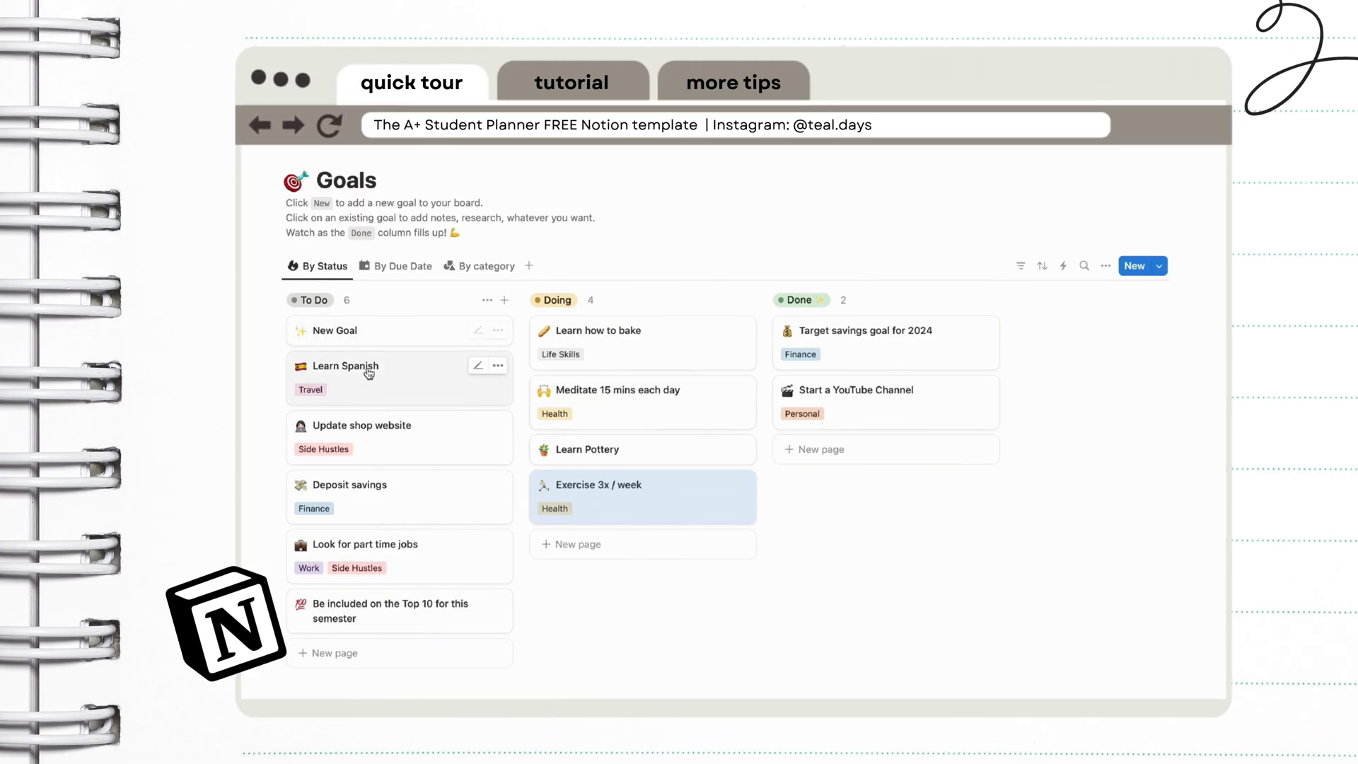
{"action": "left_click_drag", "start_coordinate": [370, 364], "coordinate": [499, 499]}
{"action": "left_click_drag", "start_coordinate": [561, 543], "coordinate": [564, 543]}
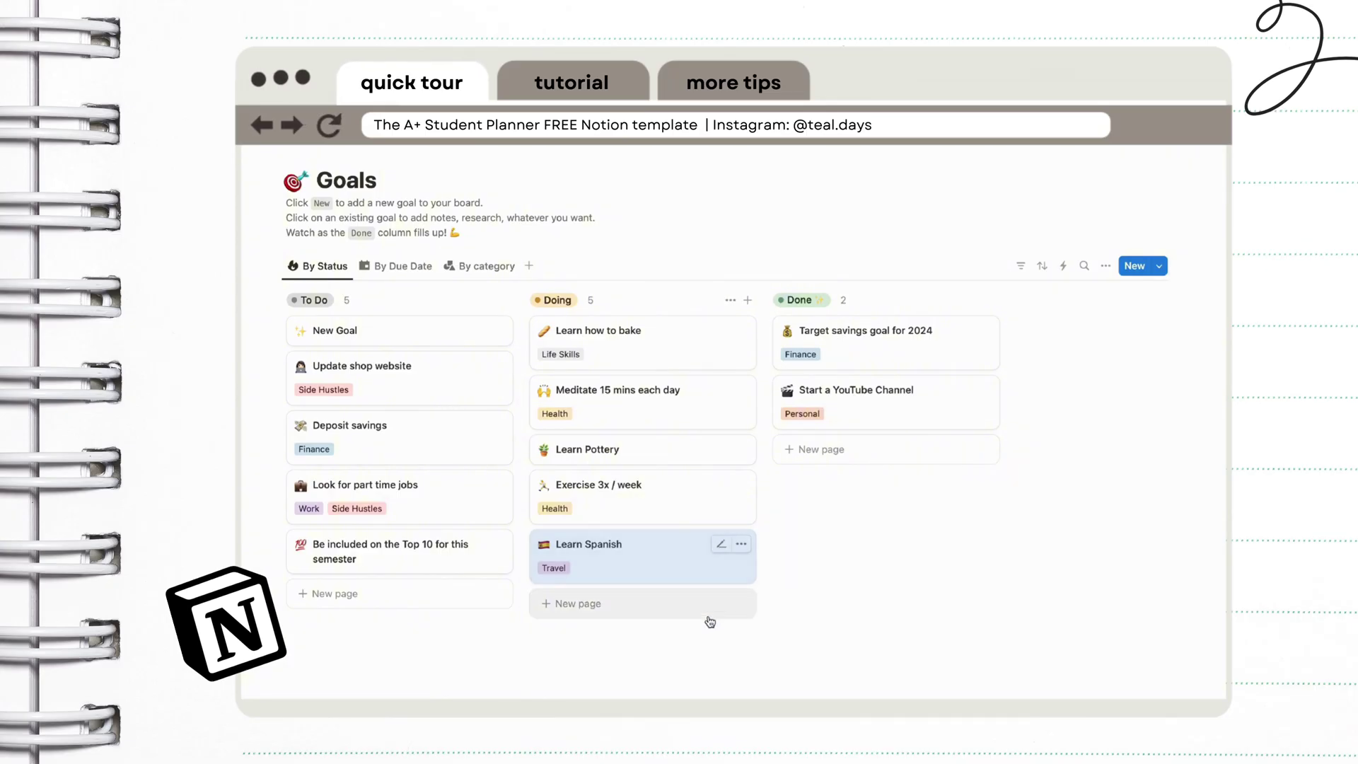
{"action": "key", "text": "ctrl+z"}
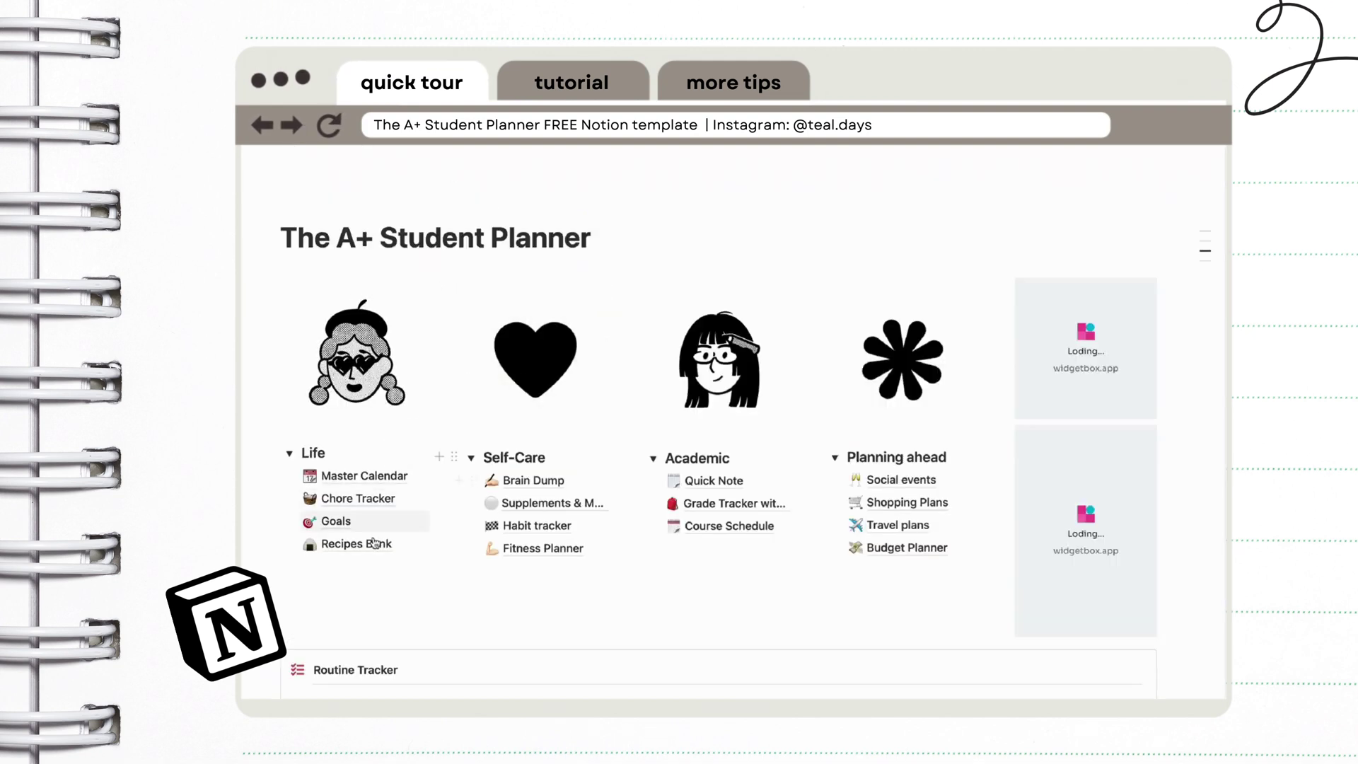
{"action": "left_click", "coordinate": [361, 546]}
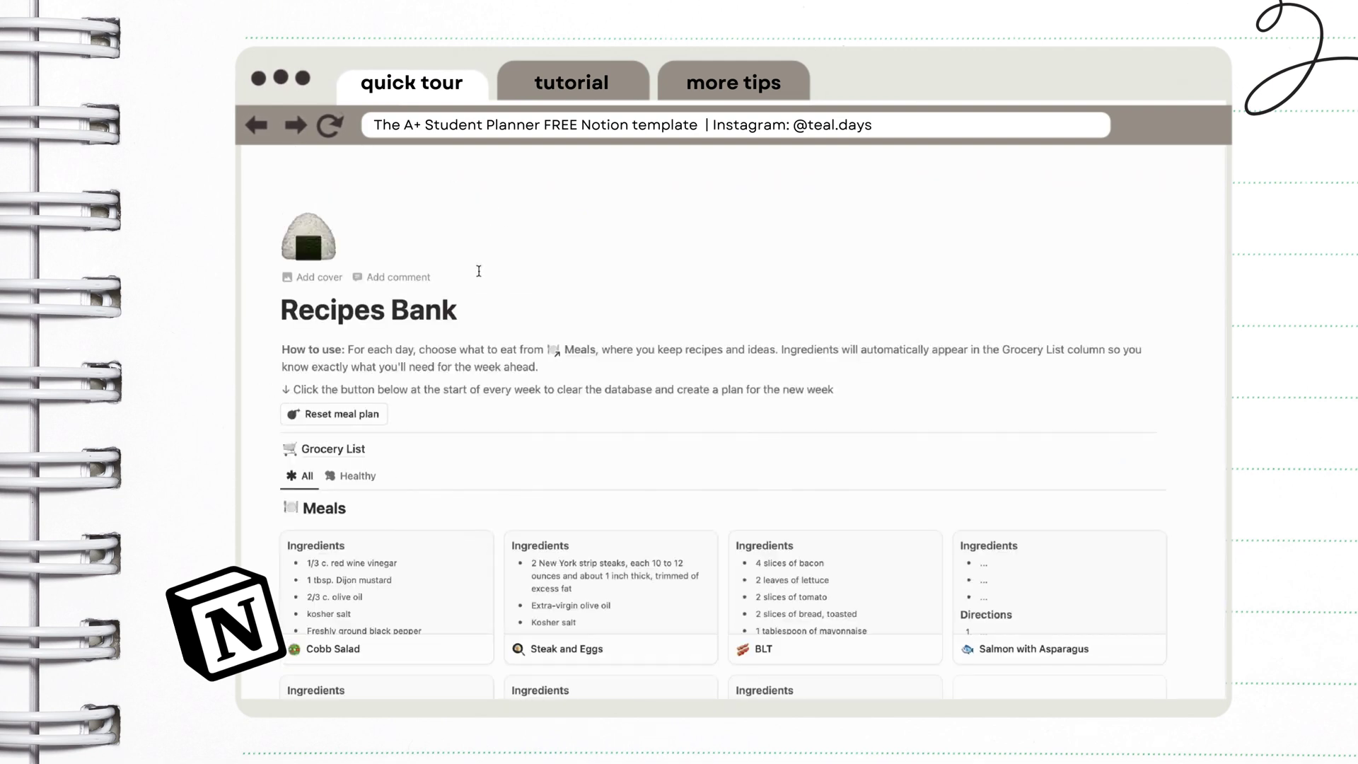
{"action": "scroll", "coordinate": [570, 489], "scroll_direction": "down", "scroll_amount": 3}
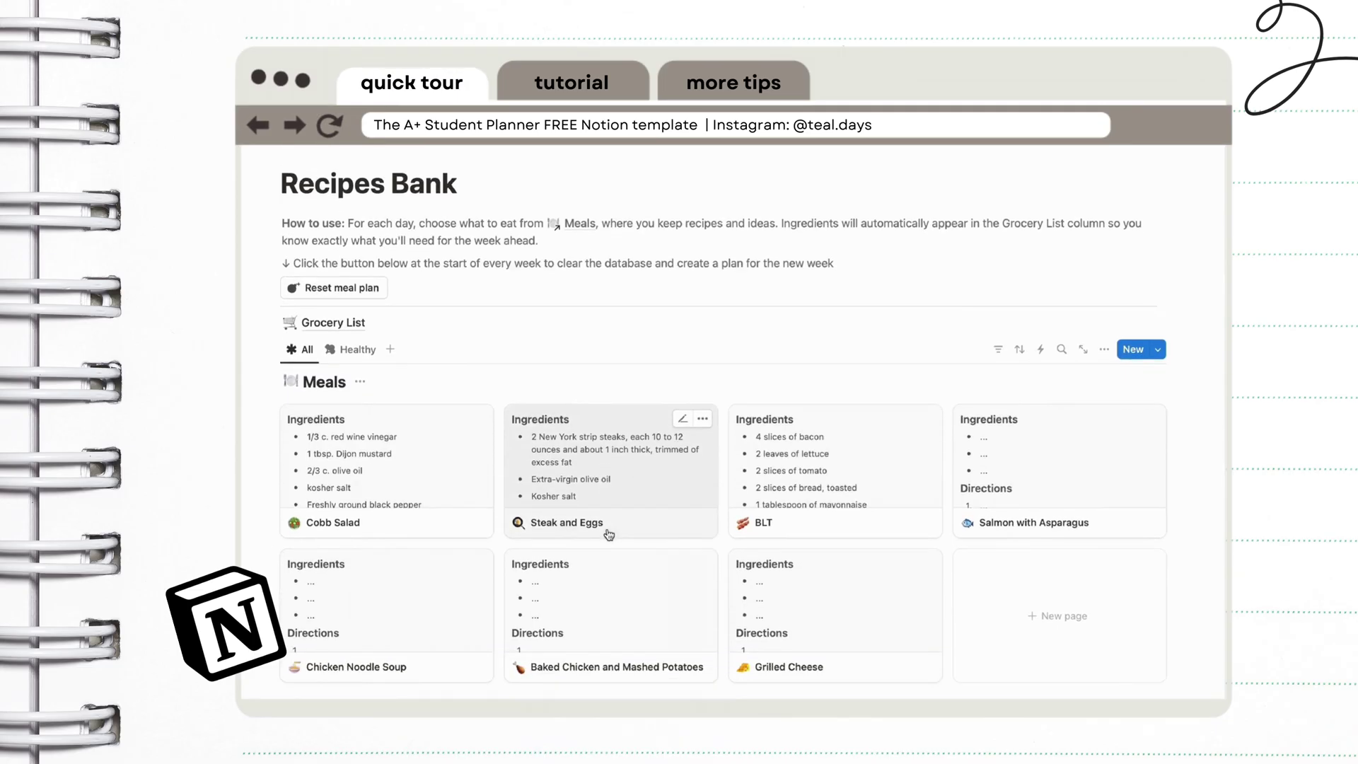
{"action": "scroll", "coordinate": [914, 607], "scroll_direction": "down", "scroll_amount": 6}
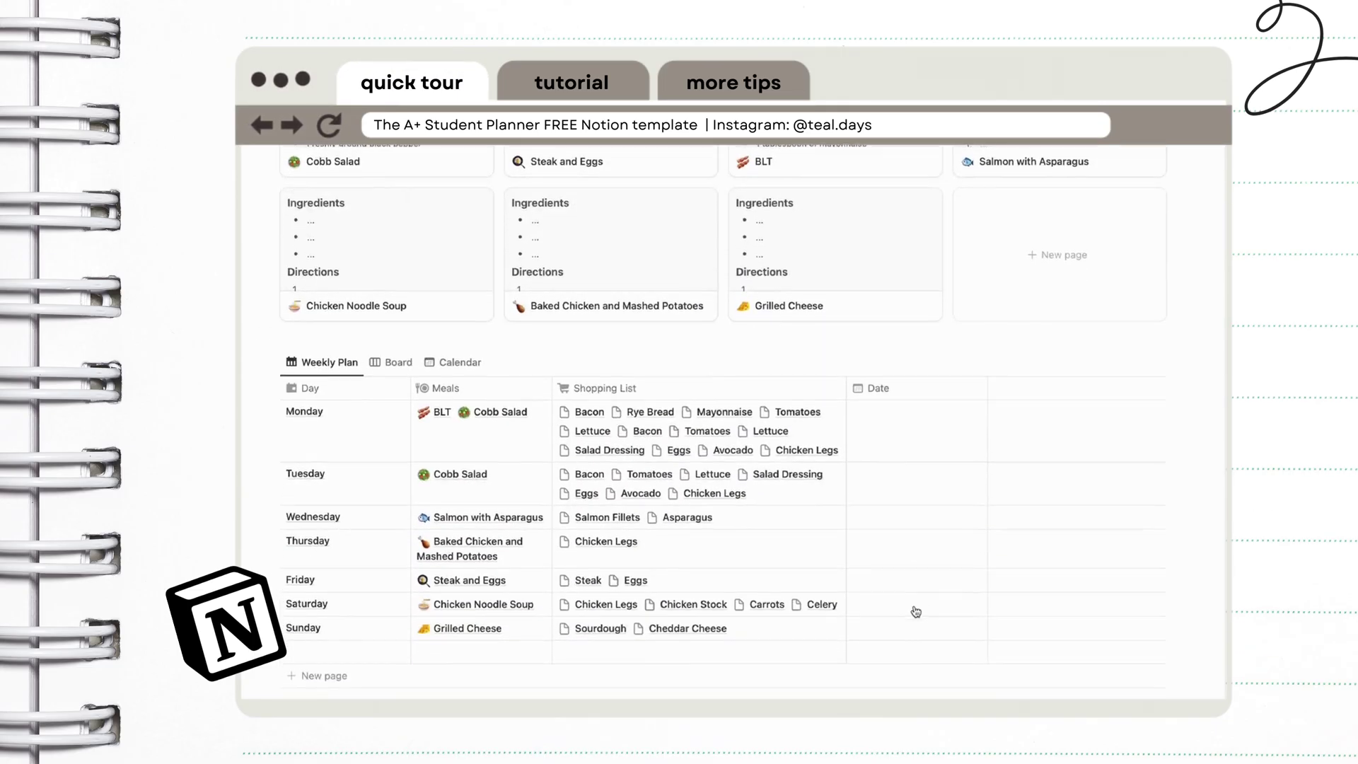
{"action": "scroll", "coordinate": [915, 612], "scroll_direction": "up", "scroll_amount": 9}
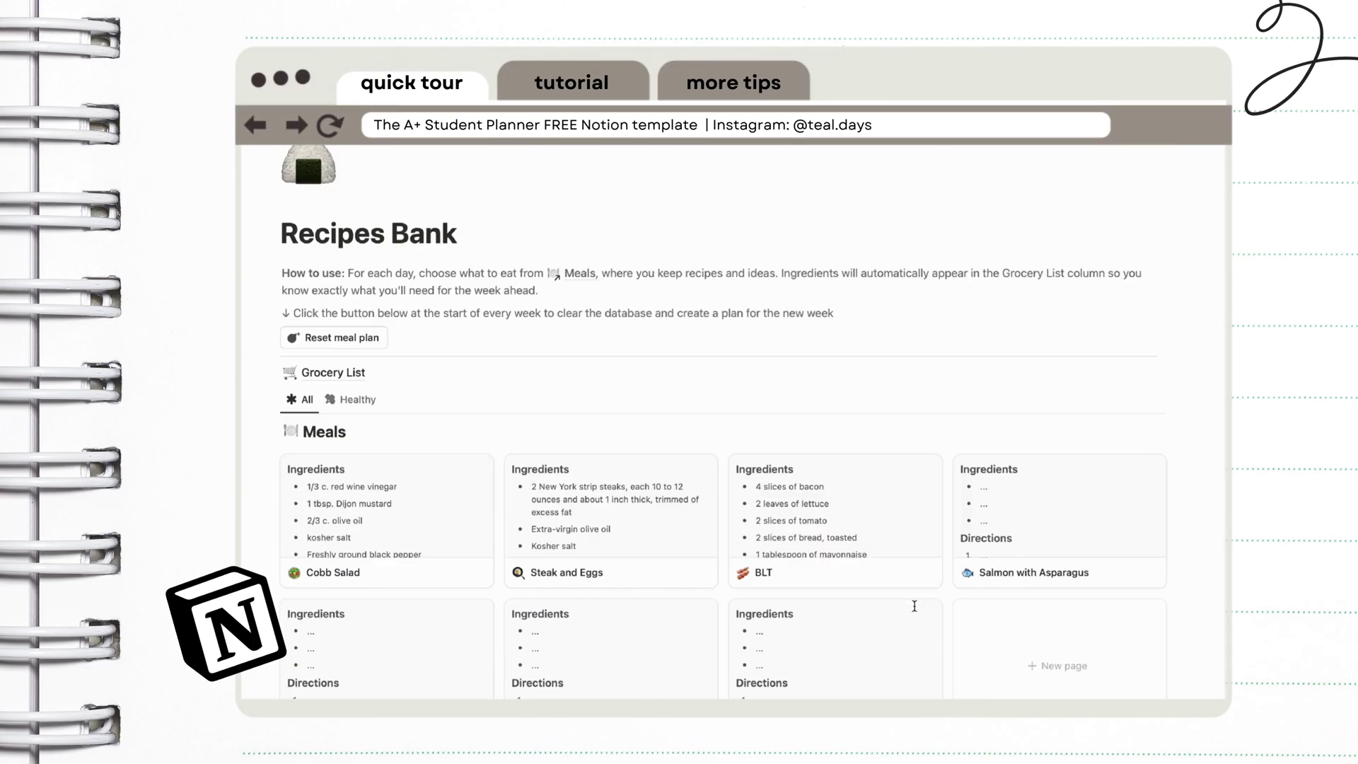
{"action": "left_click", "coordinate": [358, 400]}
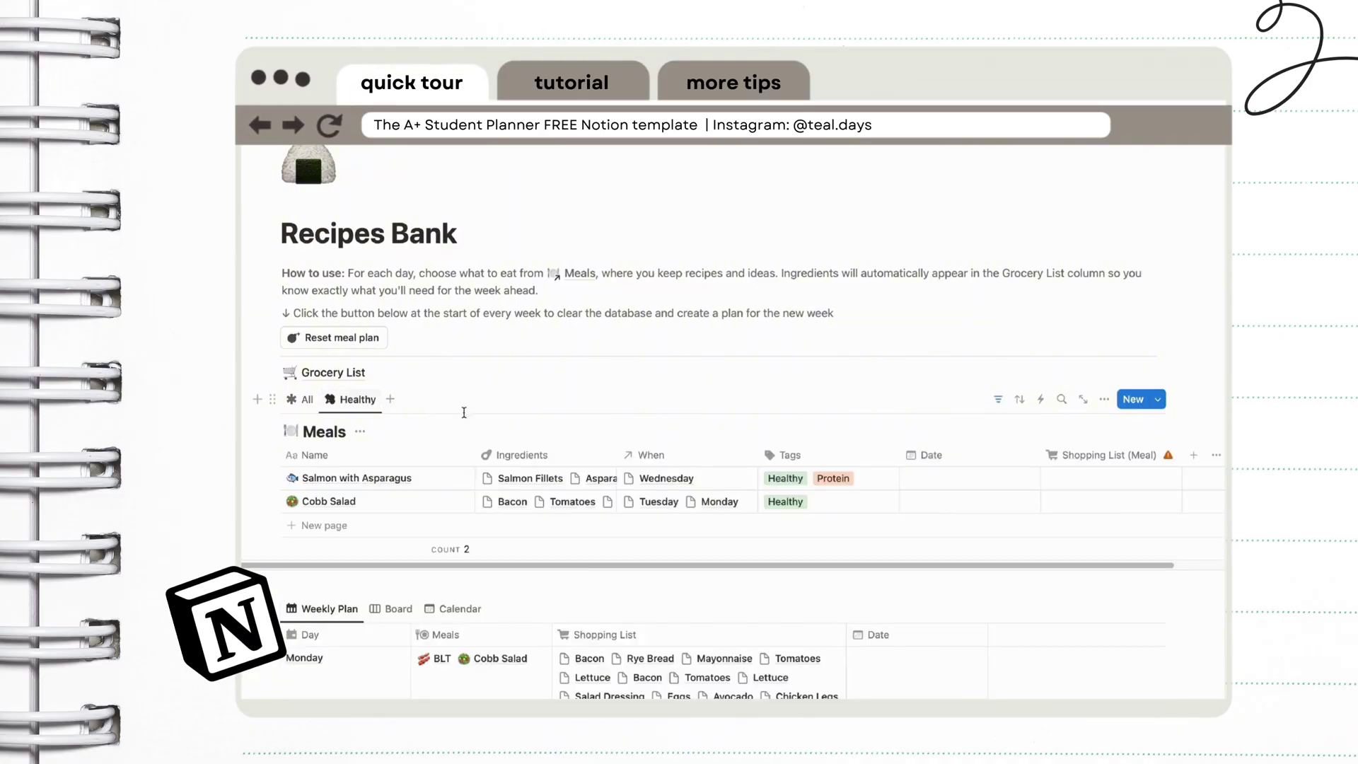
{"action": "scroll", "coordinate": [495, 425], "scroll_direction": "down", "scroll_amount": 2}
{"action": "scroll", "coordinate": [708, 509], "scroll_direction": "up", "scroll_amount": 3}
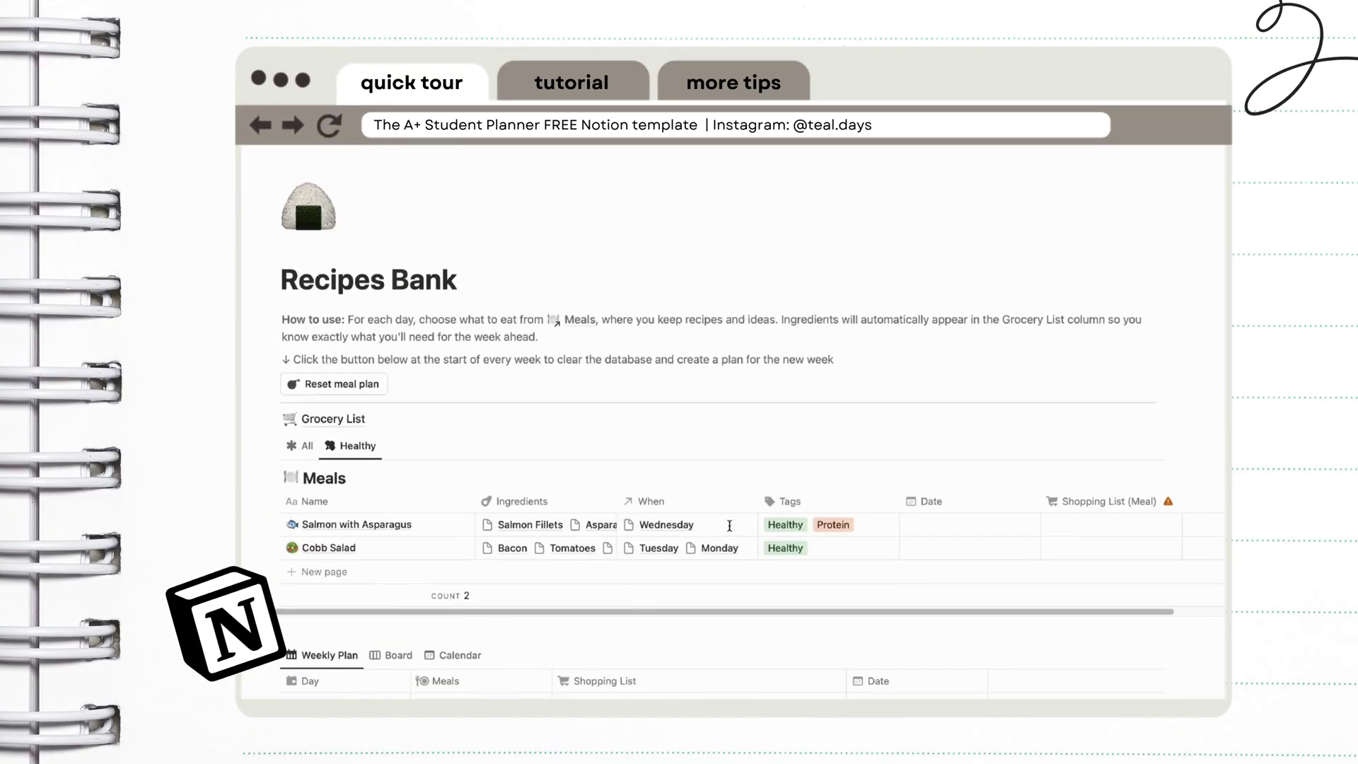
{"action": "left_click", "coordinate": [309, 446]}
{"action": "left_click", "coordinate": [376, 146]}
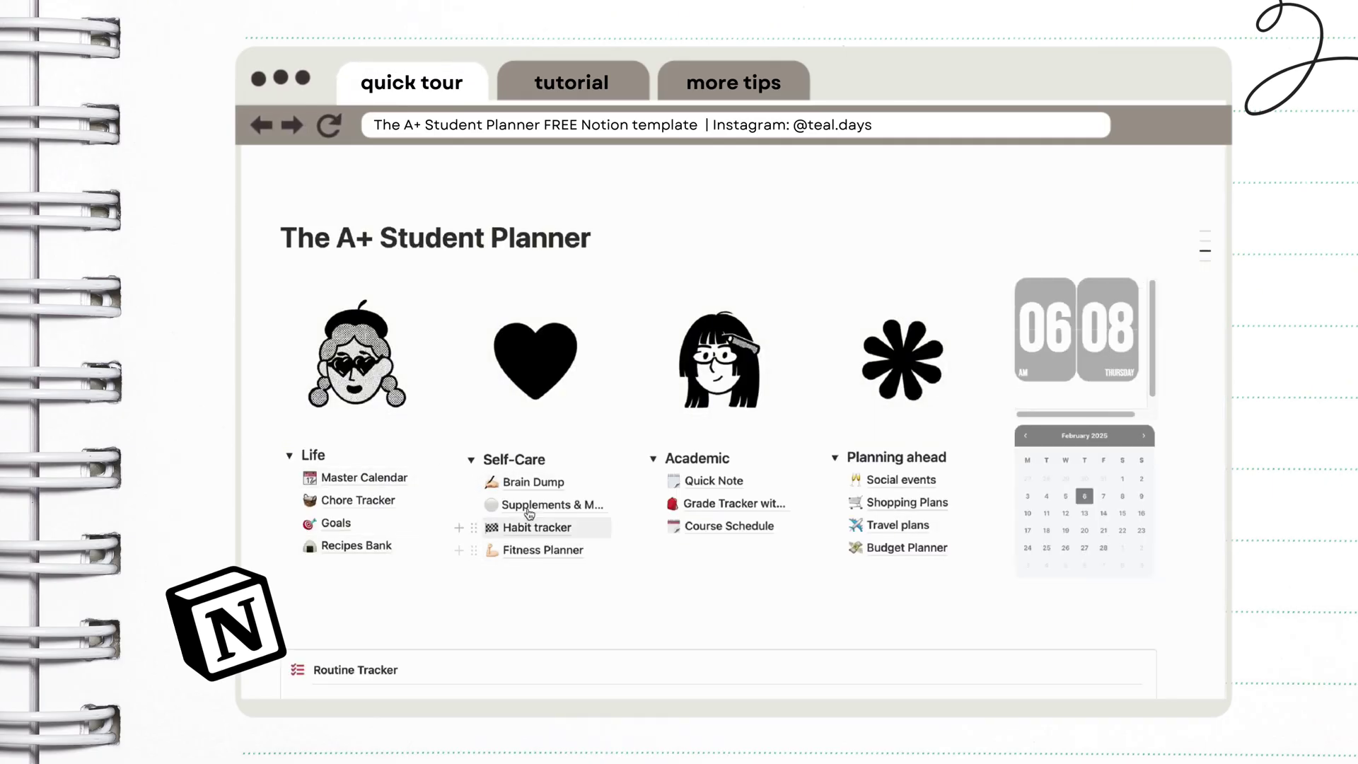
- Open Brain Dump and preview the My study habits! entry, leaving its tags unchanged
{"action": "left_click", "coordinate": [532, 482]}
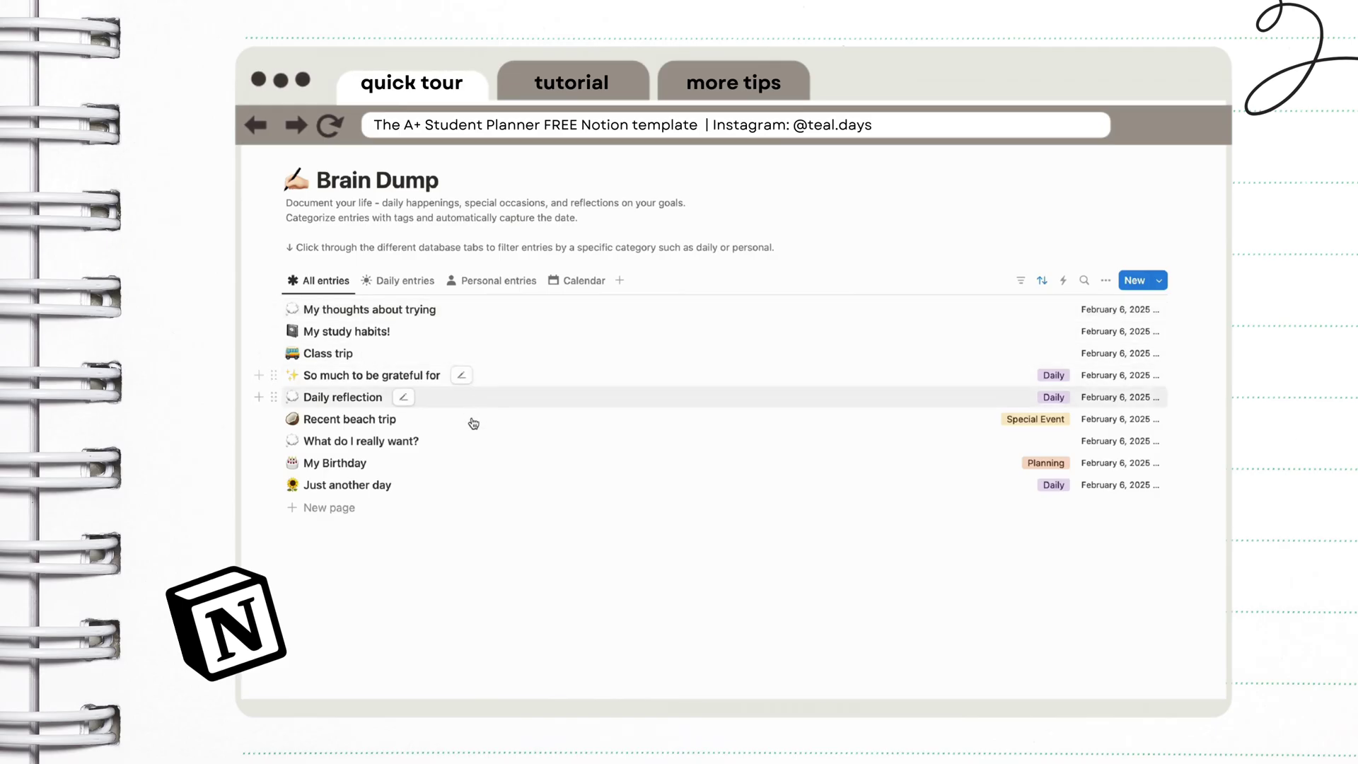
{"action": "left_click", "coordinate": [388, 332]}
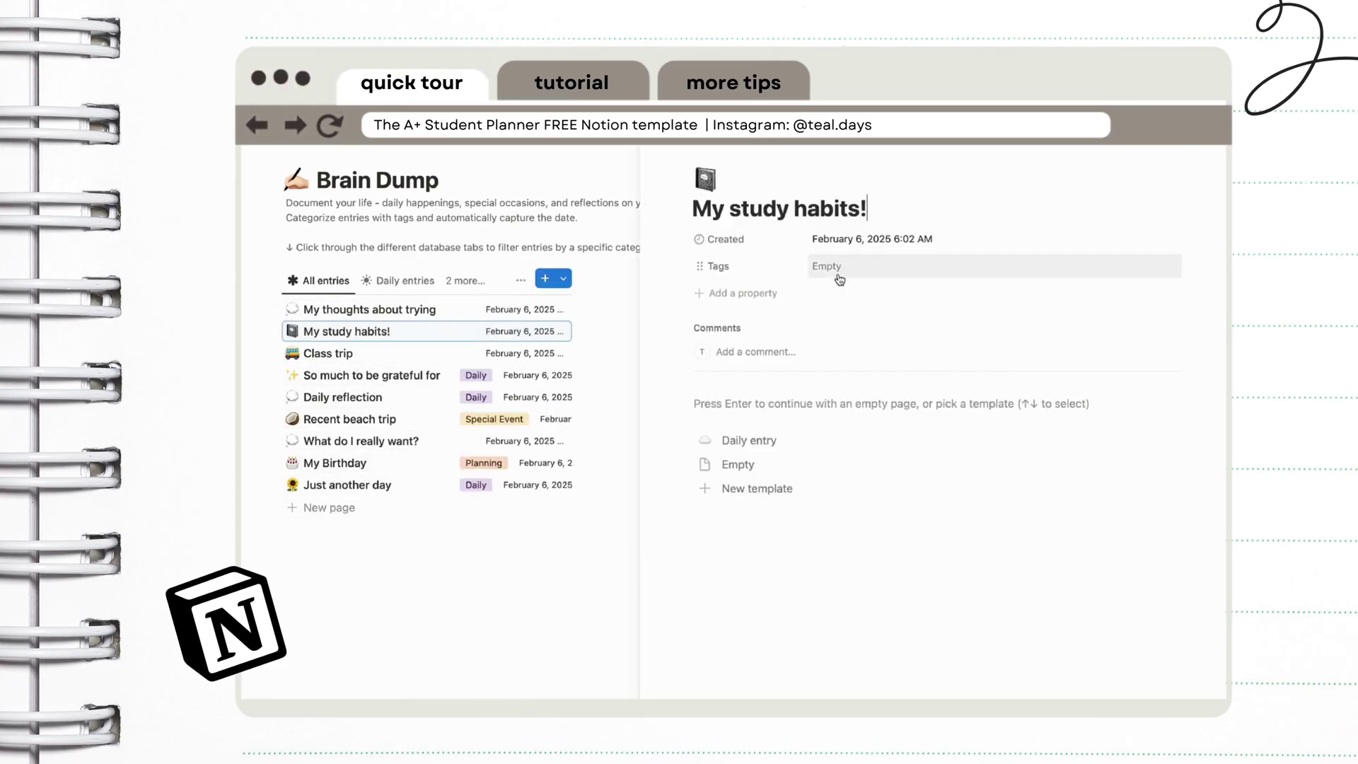
{"action": "left_click", "coordinate": [840, 278]}
{"action": "left_click", "coordinate": [889, 591]}
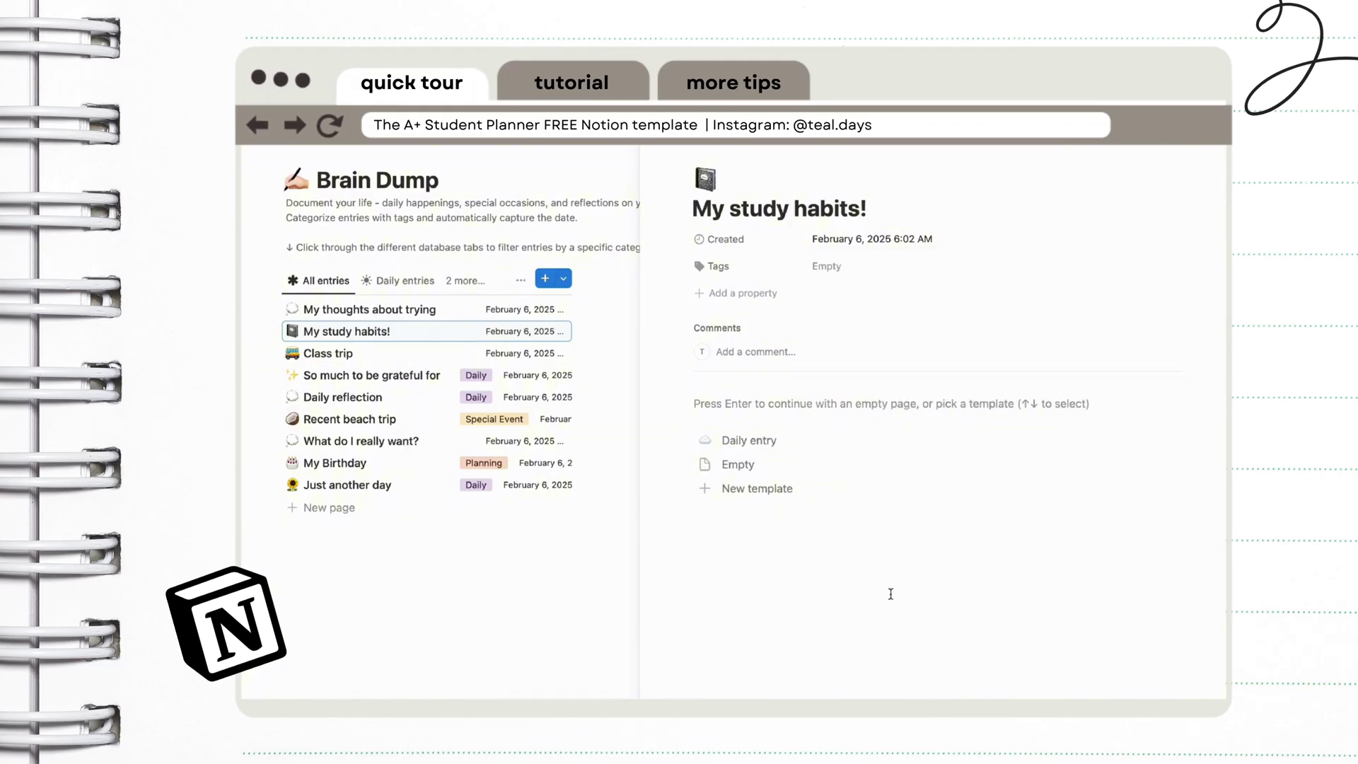
{"action": "left_click", "coordinate": [629, 165]}
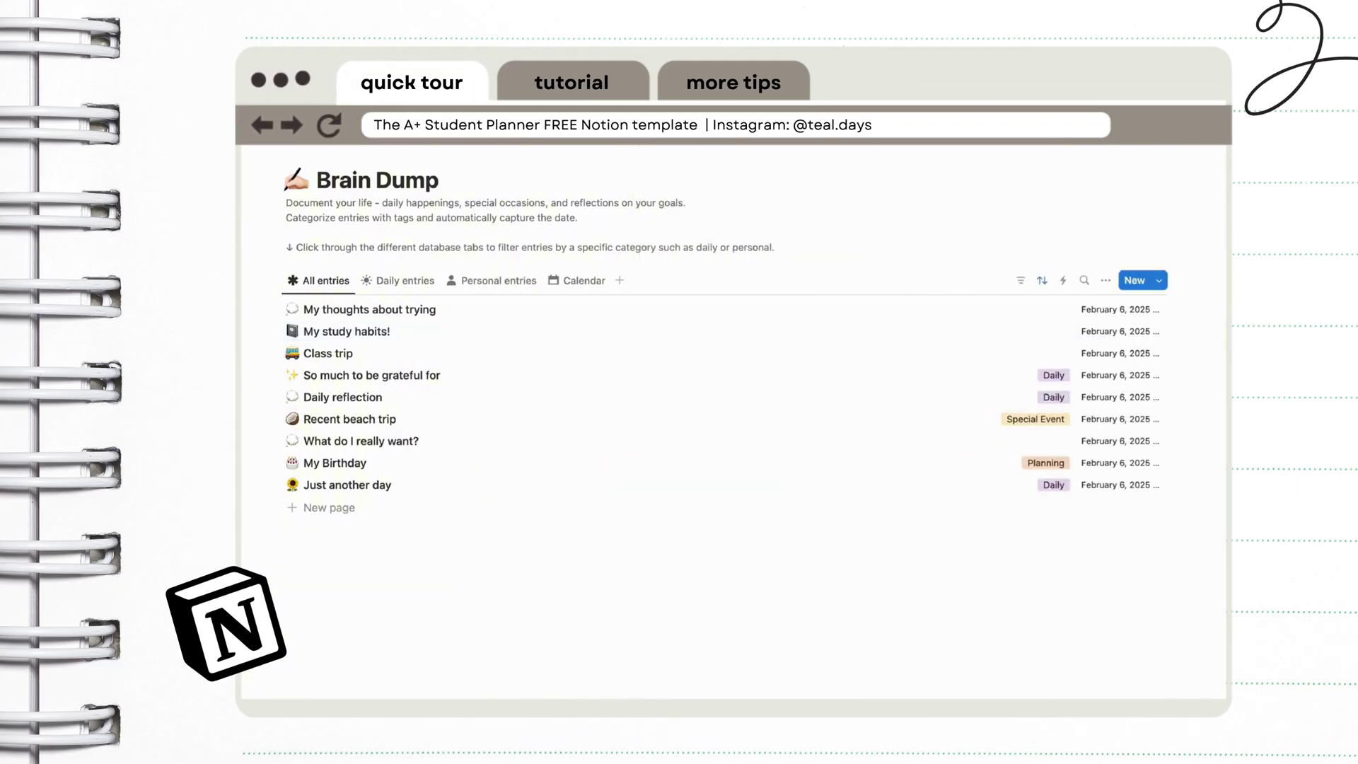
{"action": "key", "text": "ctrl+["}
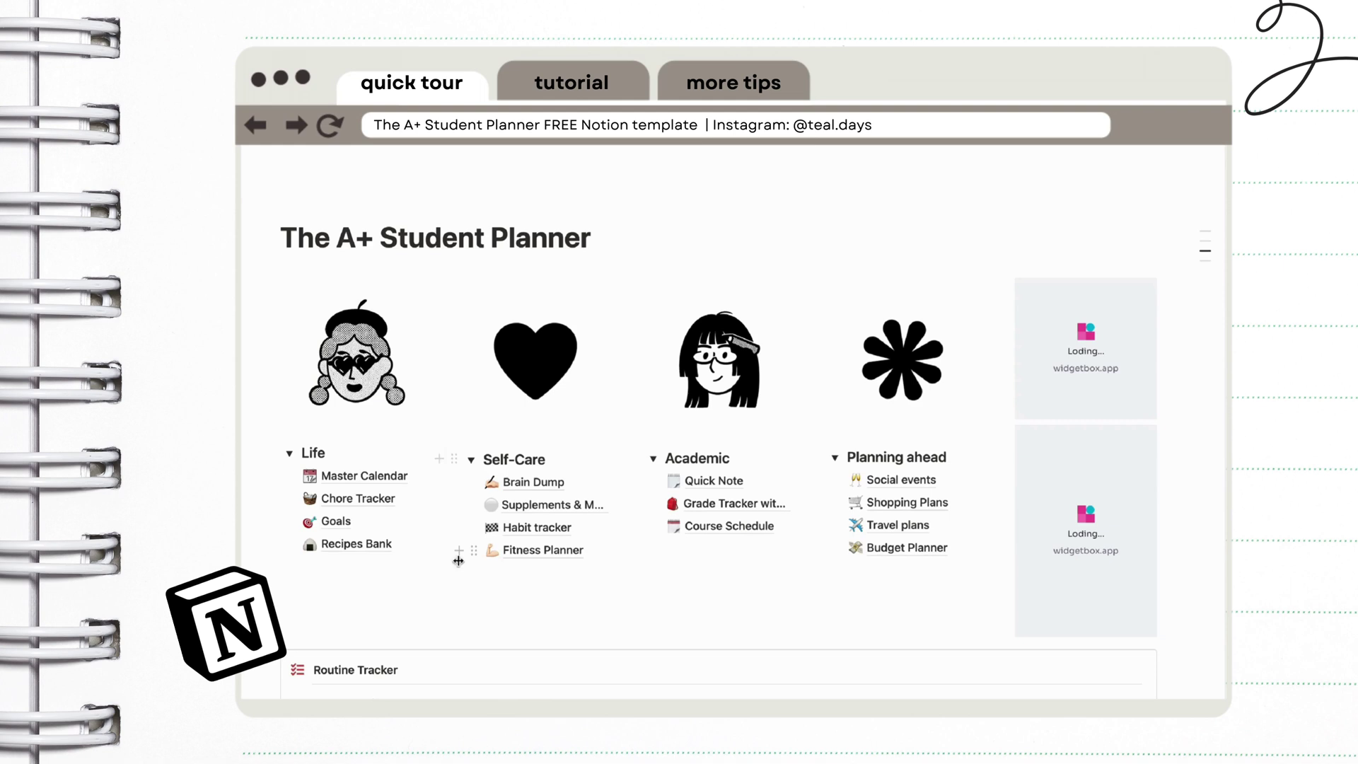
- Look through the Supplements & Medication page and return to the planner home
{"action": "left_click", "coordinate": [533, 513]}
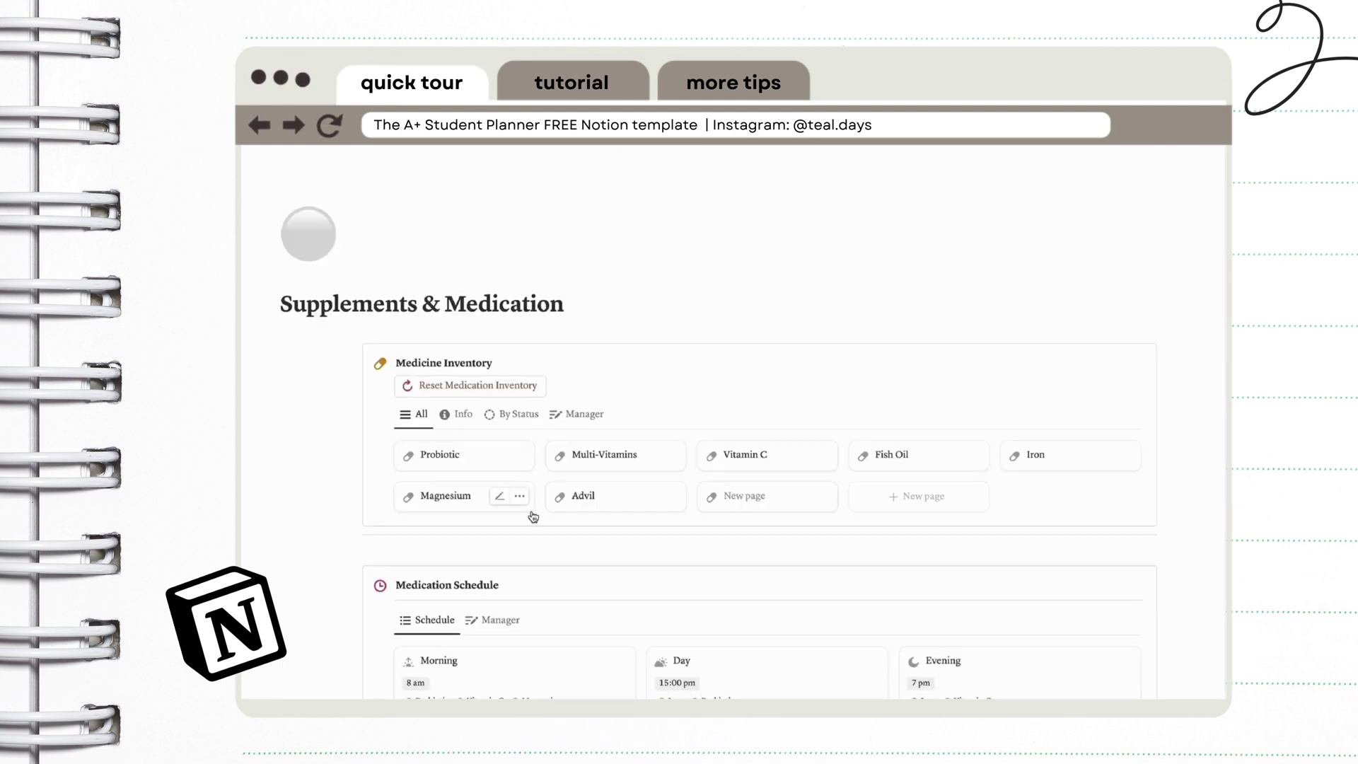
{"action": "scroll", "coordinate": [777, 500], "scroll_direction": "down", "scroll_amount": 4}
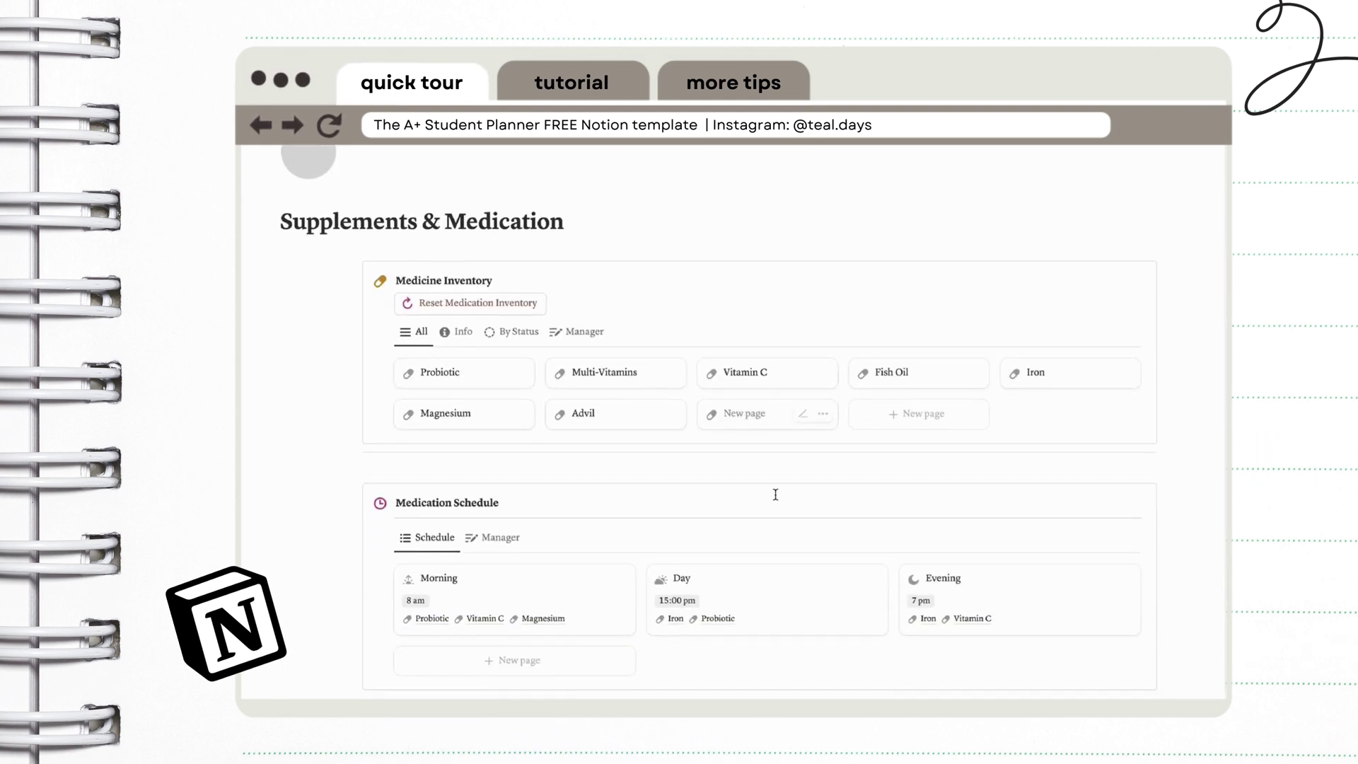
{"action": "key", "text": "ctrl+["}
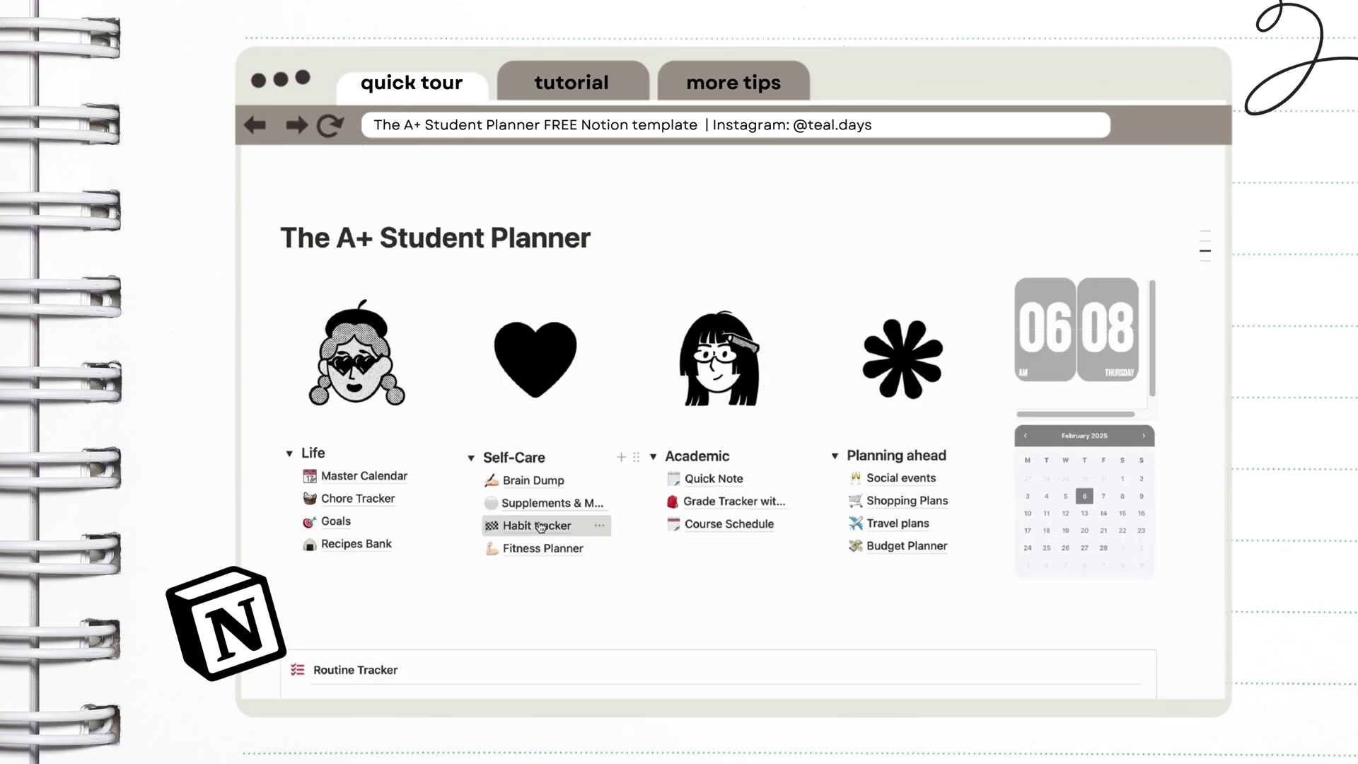
- In the Habit tracker, check off Meditation on Monday's card alongside Running
{"action": "left_click", "coordinate": [537, 522]}
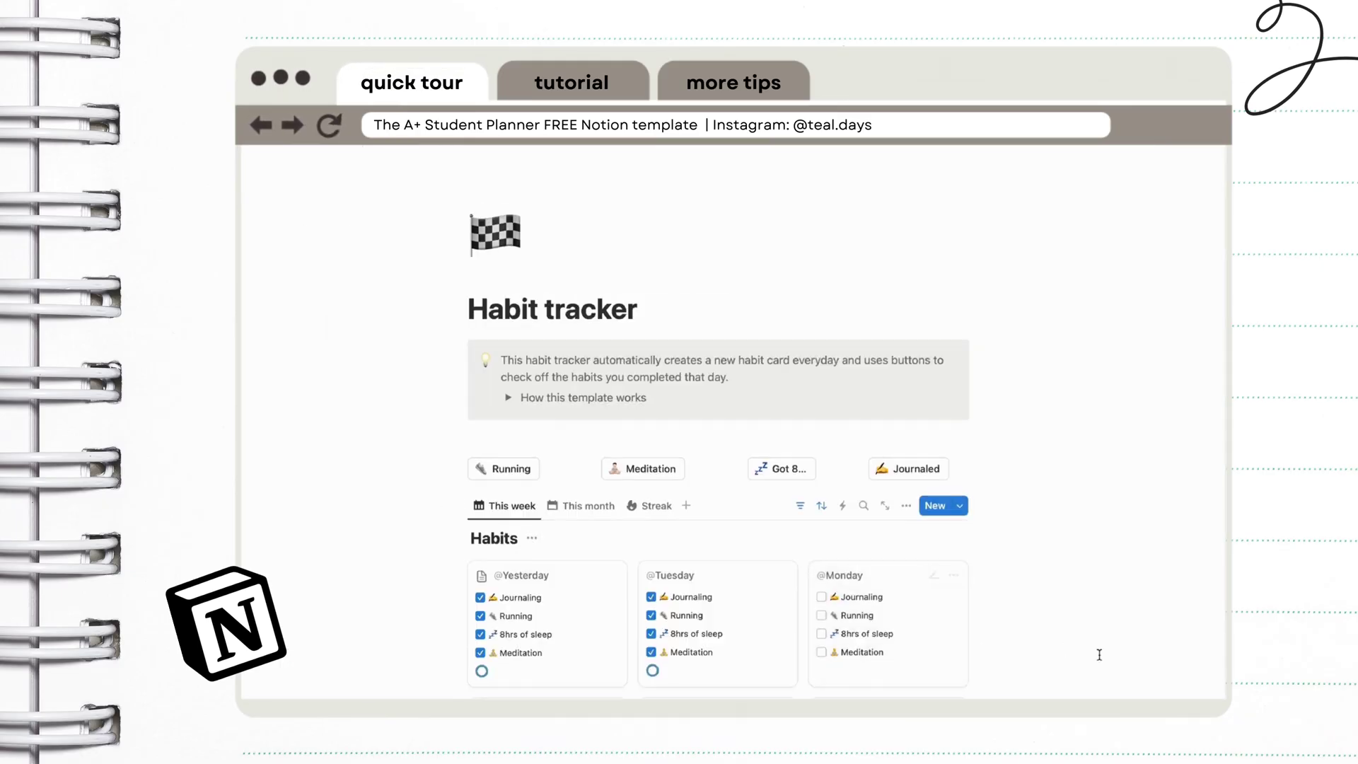
{"action": "scroll", "coordinate": [1099, 656], "scroll_direction": "down", "scroll_amount": 5}
{"action": "scroll", "coordinate": [1099, 655], "scroll_direction": "up", "scroll_amount": 5}
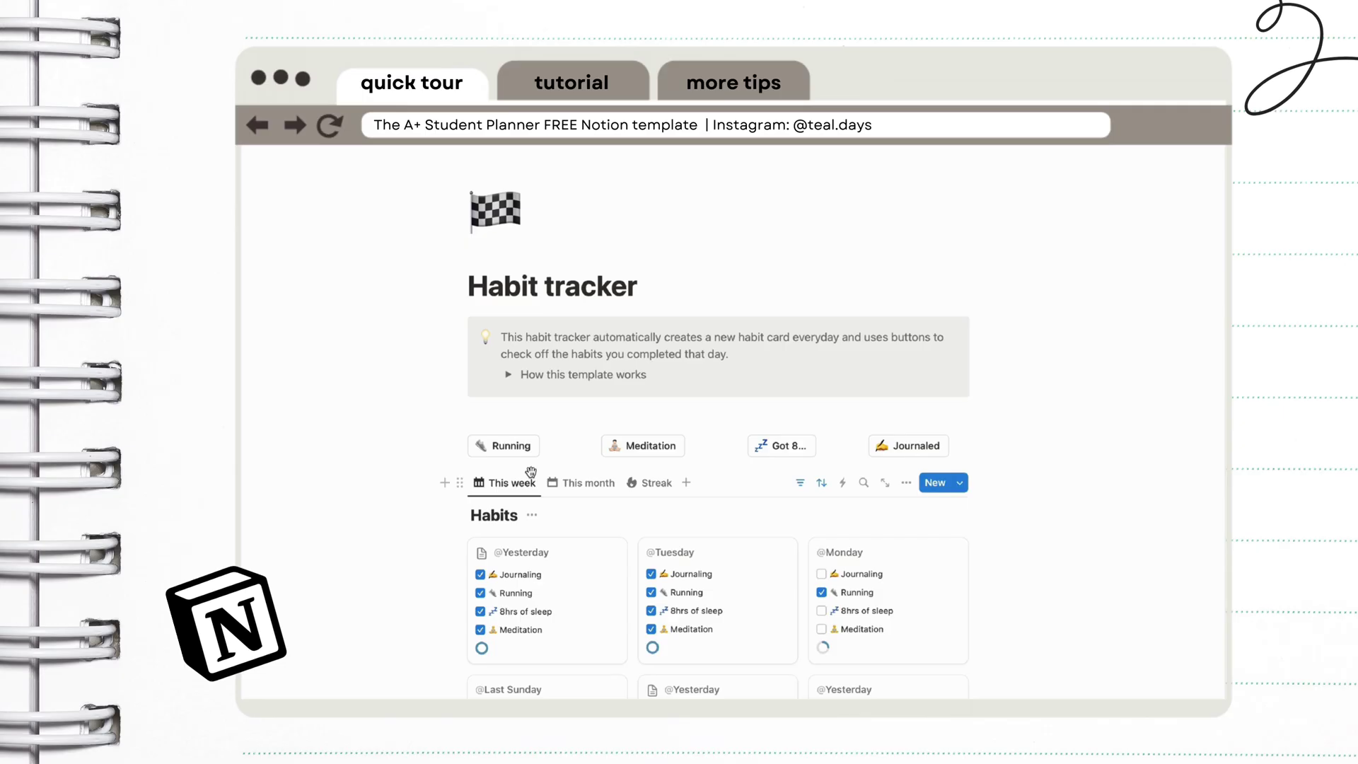
{"action": "left_click", "coordinate": [652, 447]}
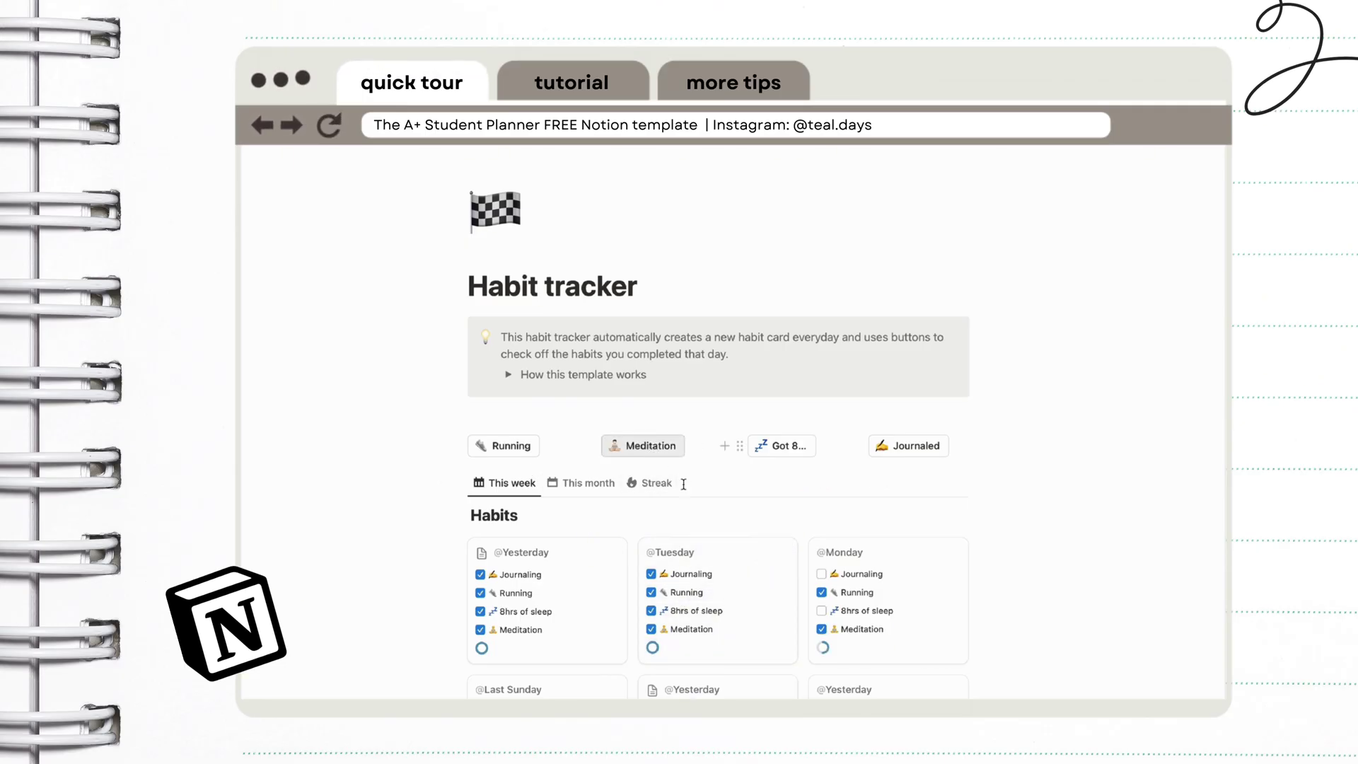
{"action": "scroll", "coordinate": [683, 484], "scroll_direction": "down", "scroll_amount": 5}
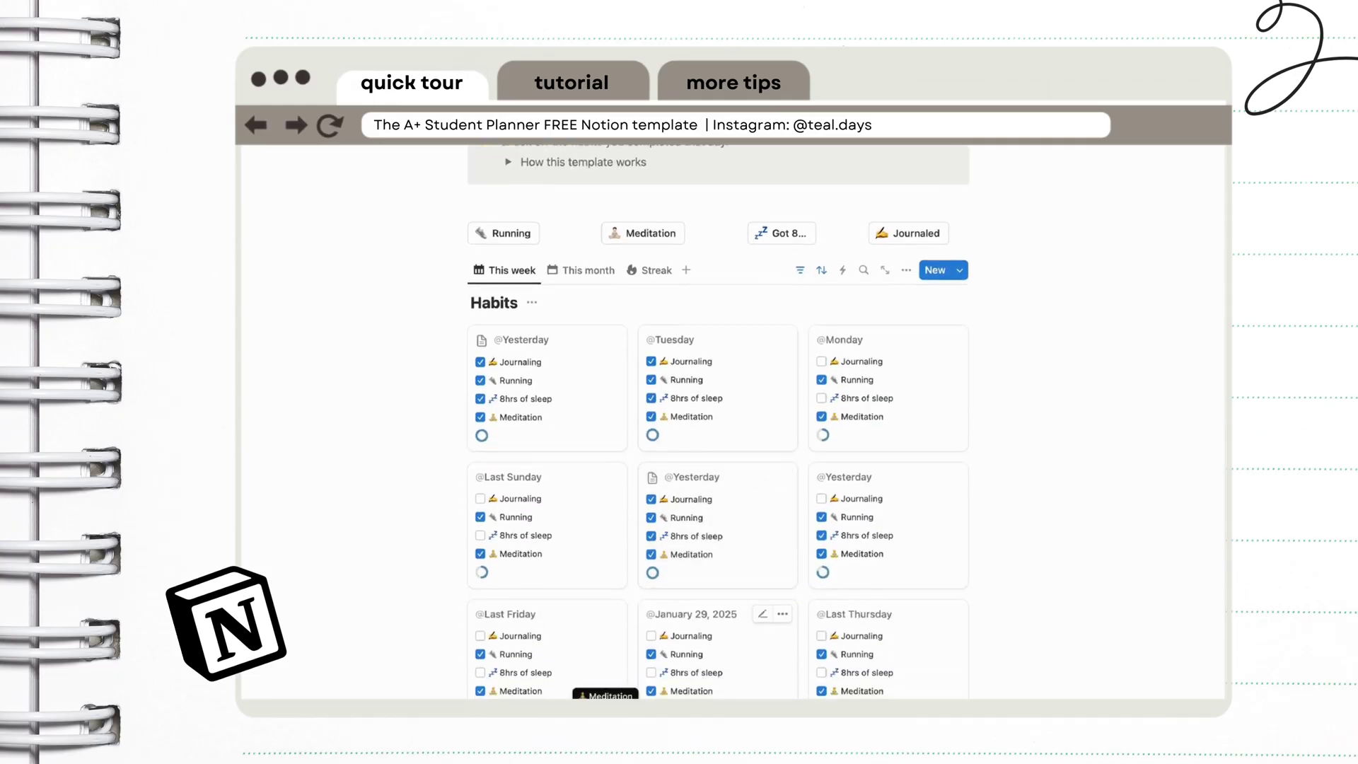
{"action": "scroll", "coordinate": [718, 460], "scroll_direction": "down", "scroll_amount": 8}
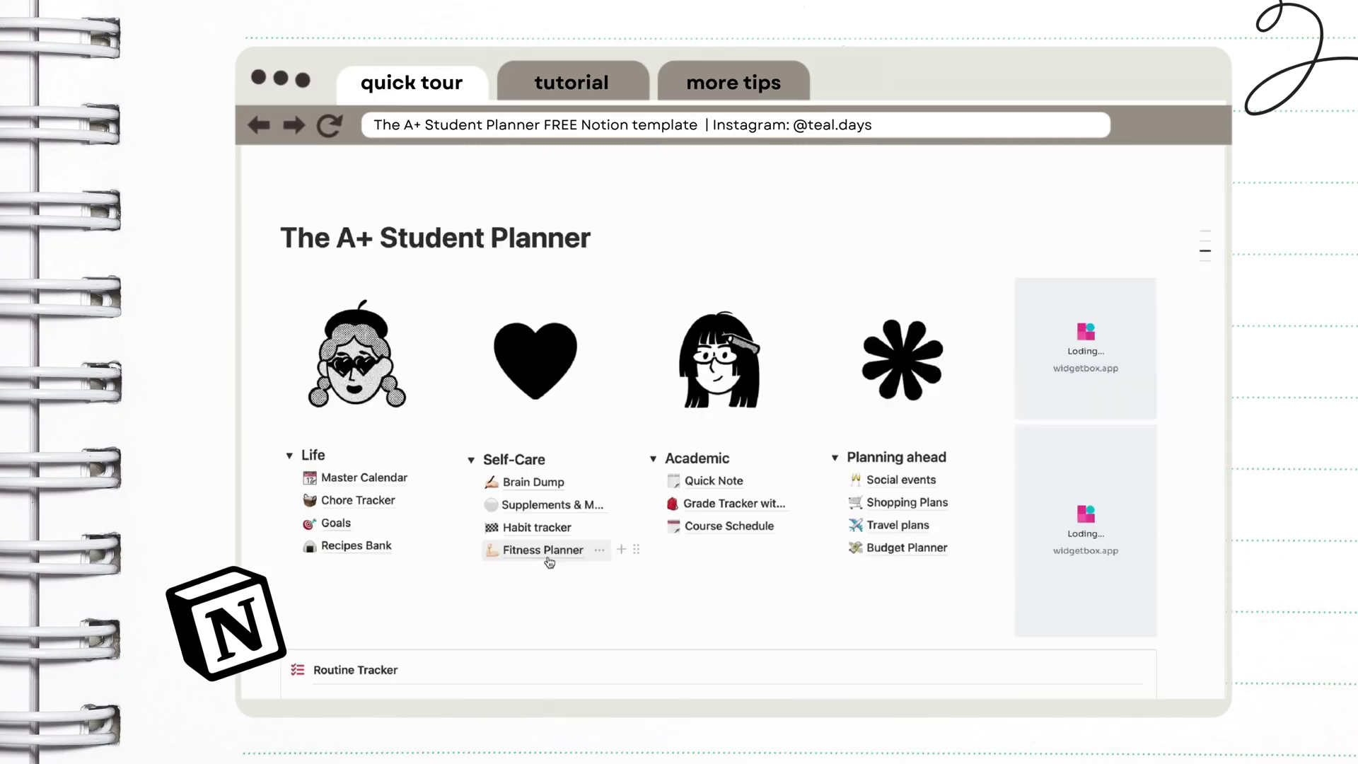
{"action": "left_click", "coordinate": [549, 557]}
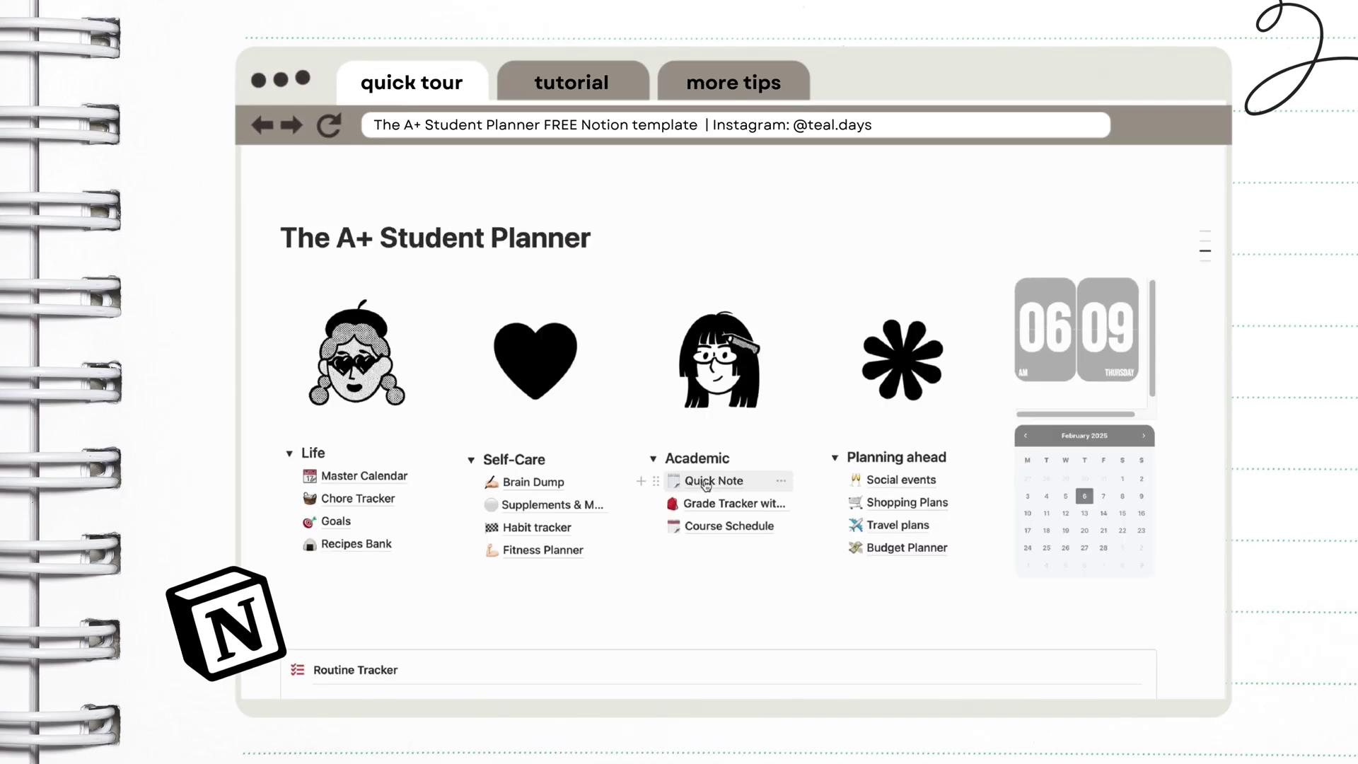
{"action": "left_click", "coordinate": [705, 479]}
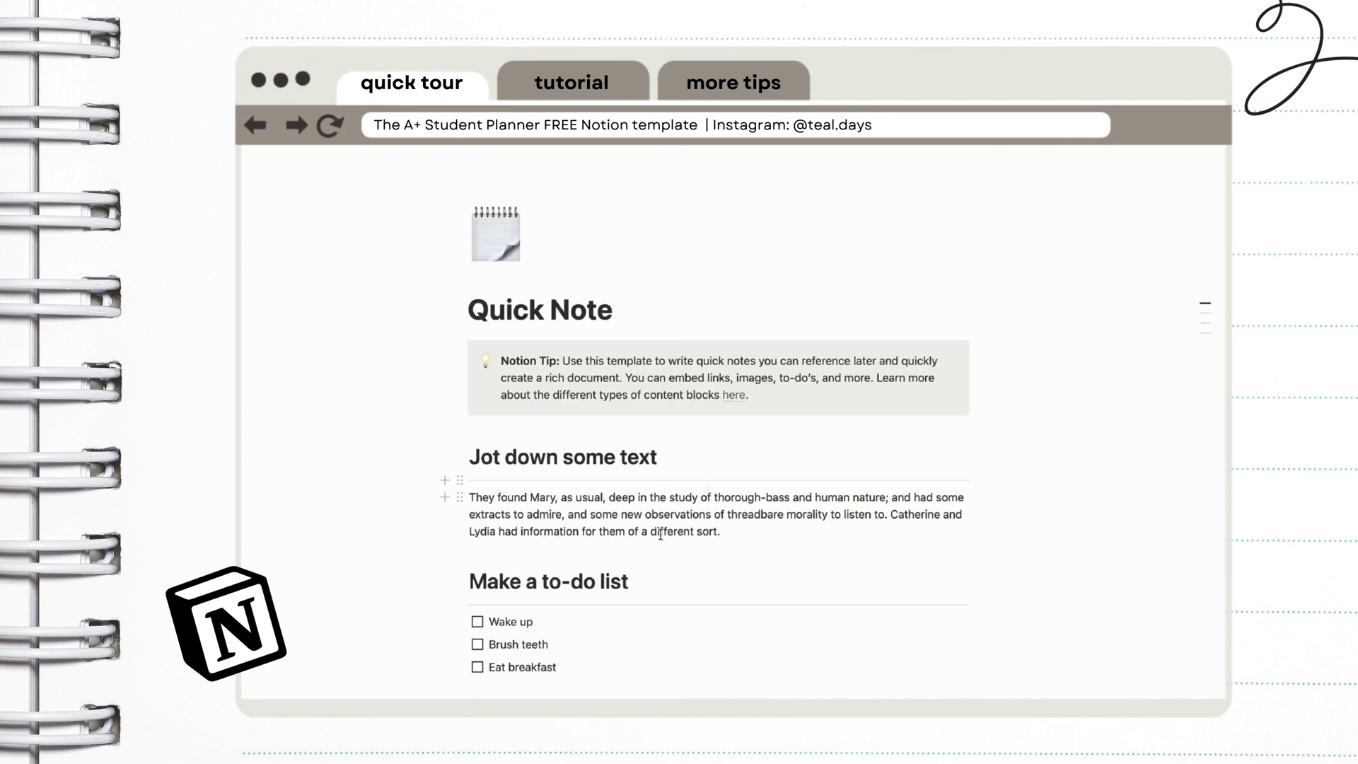
{"action": "scroll", "coordinate": [660, 538], "scroll_direction": "down", "scroll_amount": 5}
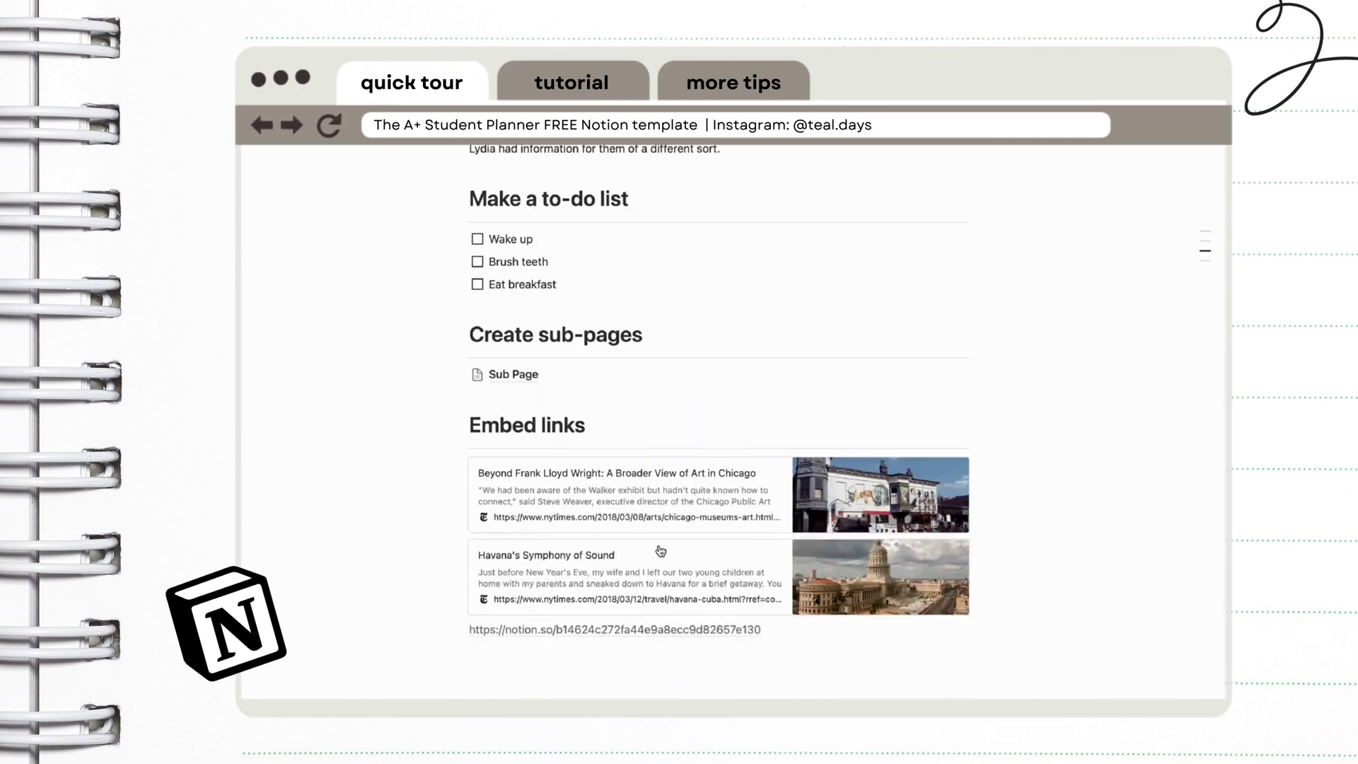
{"action": "scroll", "coordinate": [660, 551], "scroll_direction": "up", "scroll_amount": 5}
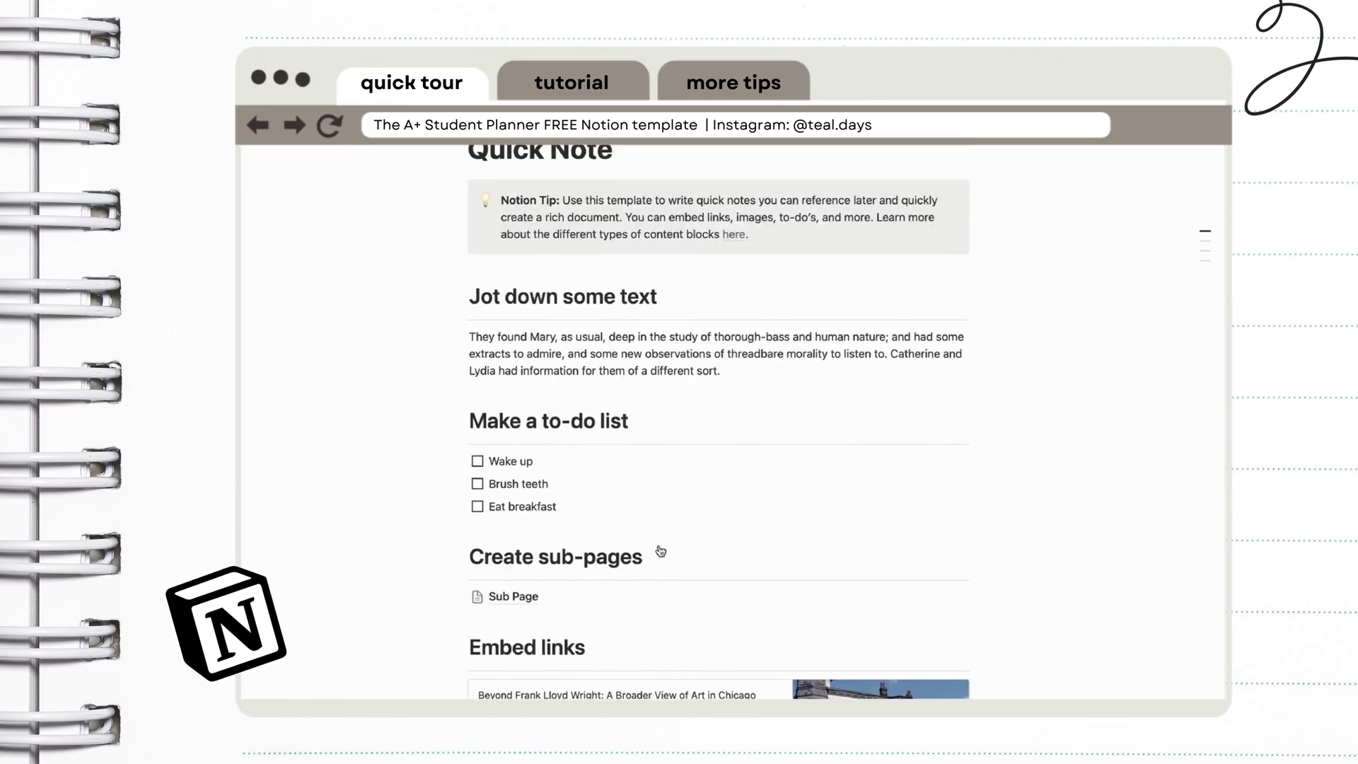
{"action": "left_click", "coordinate": [367, 159]}
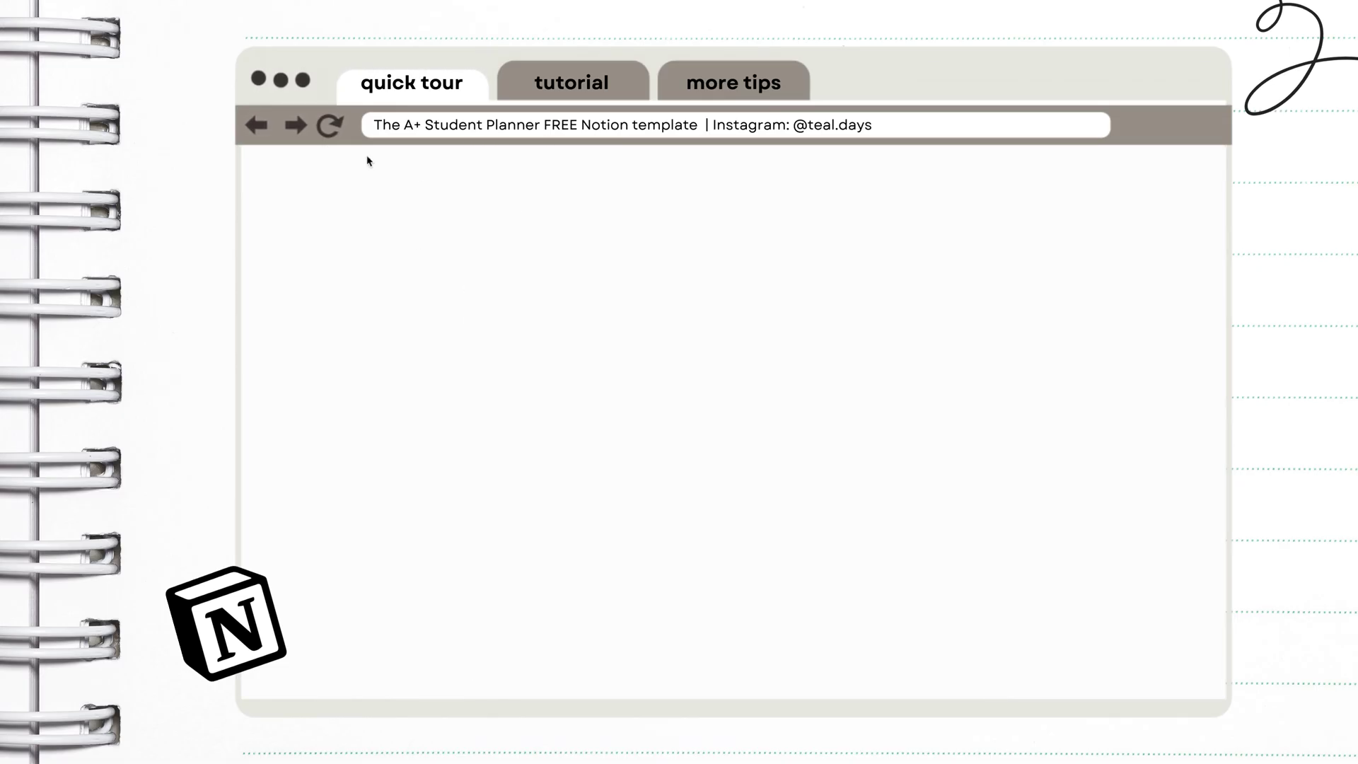
{"action": "left_click", "coordinate": [706, 507]}
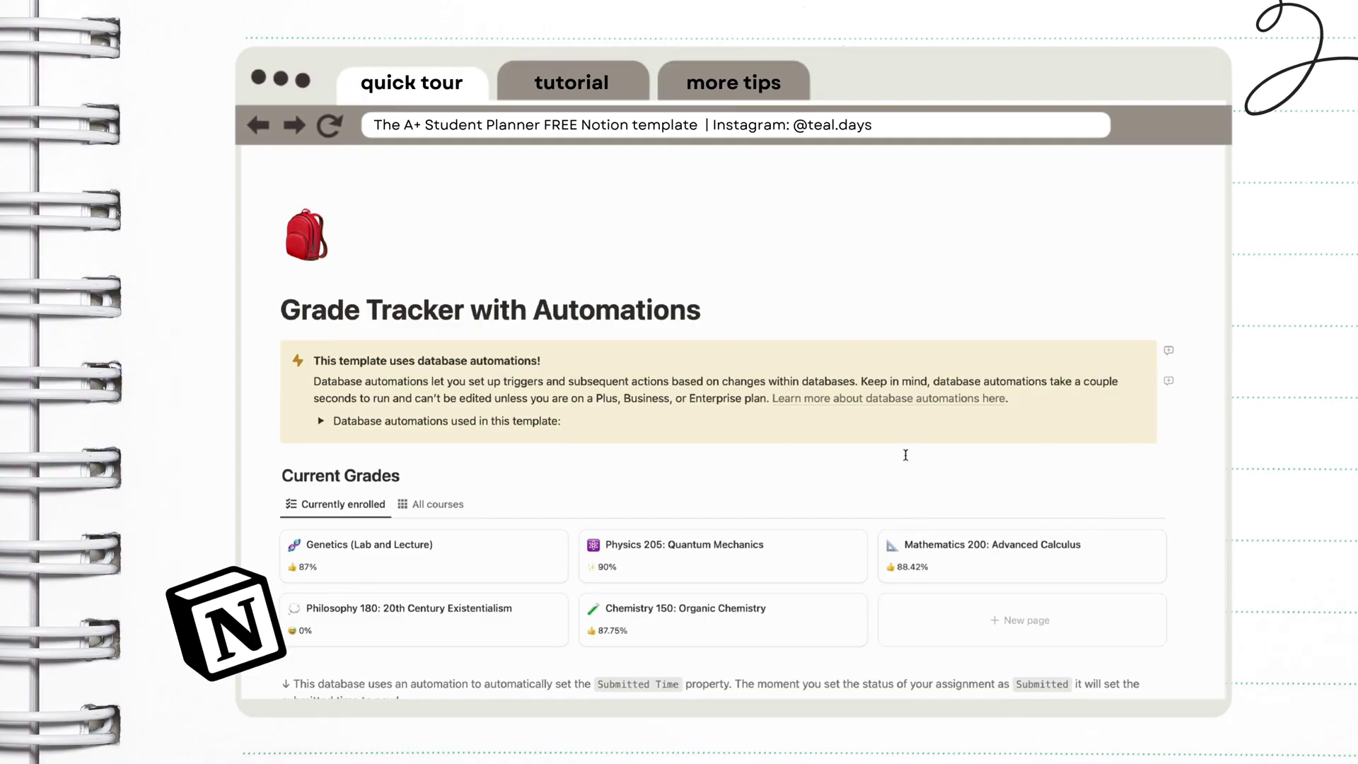
{"action": "scroll", "coordinate": [906, 455], "scroll_direction": "down", "scroll_amount": 3}
{"action": "scroll", "coordinate": [898, 475], "scroll_direction": "down", "scroll_amount": 5}
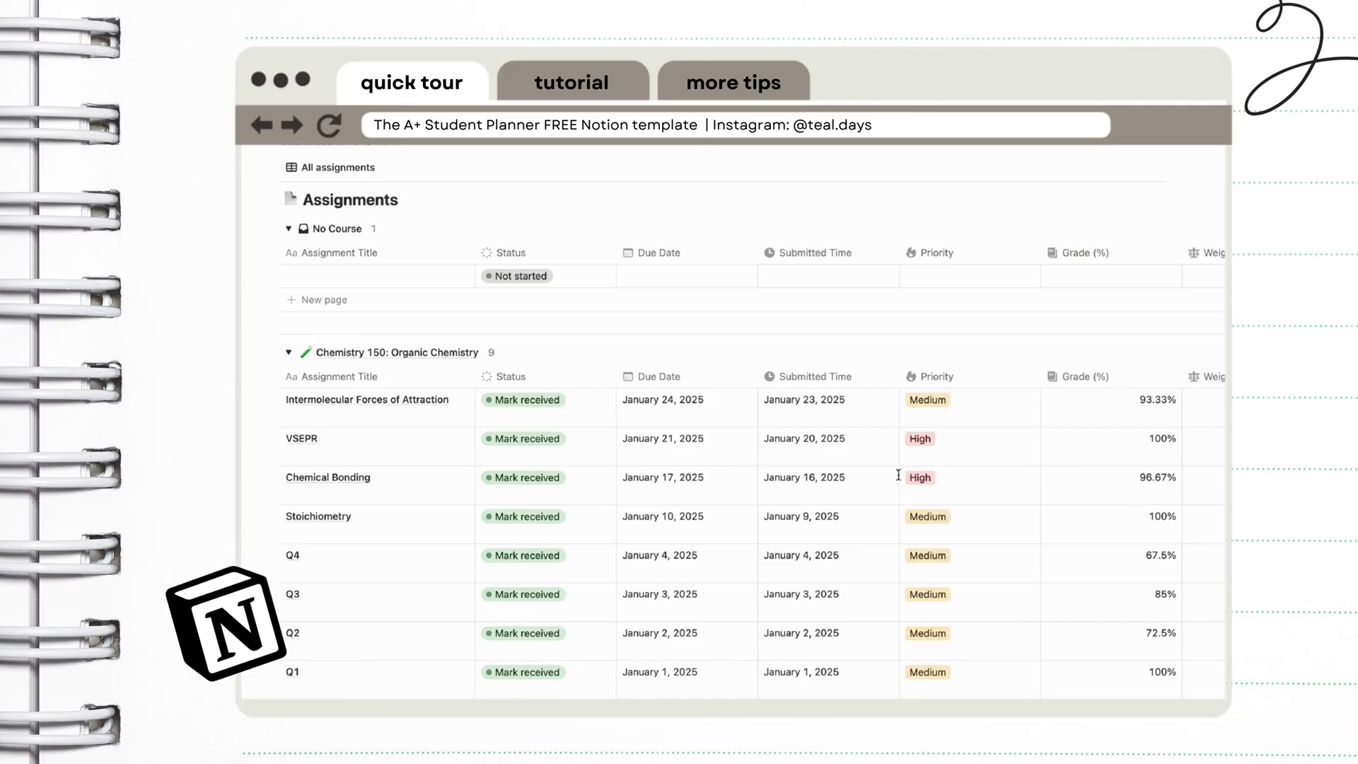
{"action": "scroll", "coordinate": [509, 626], "scroll_direction": "down", "scroll_amount": 1}
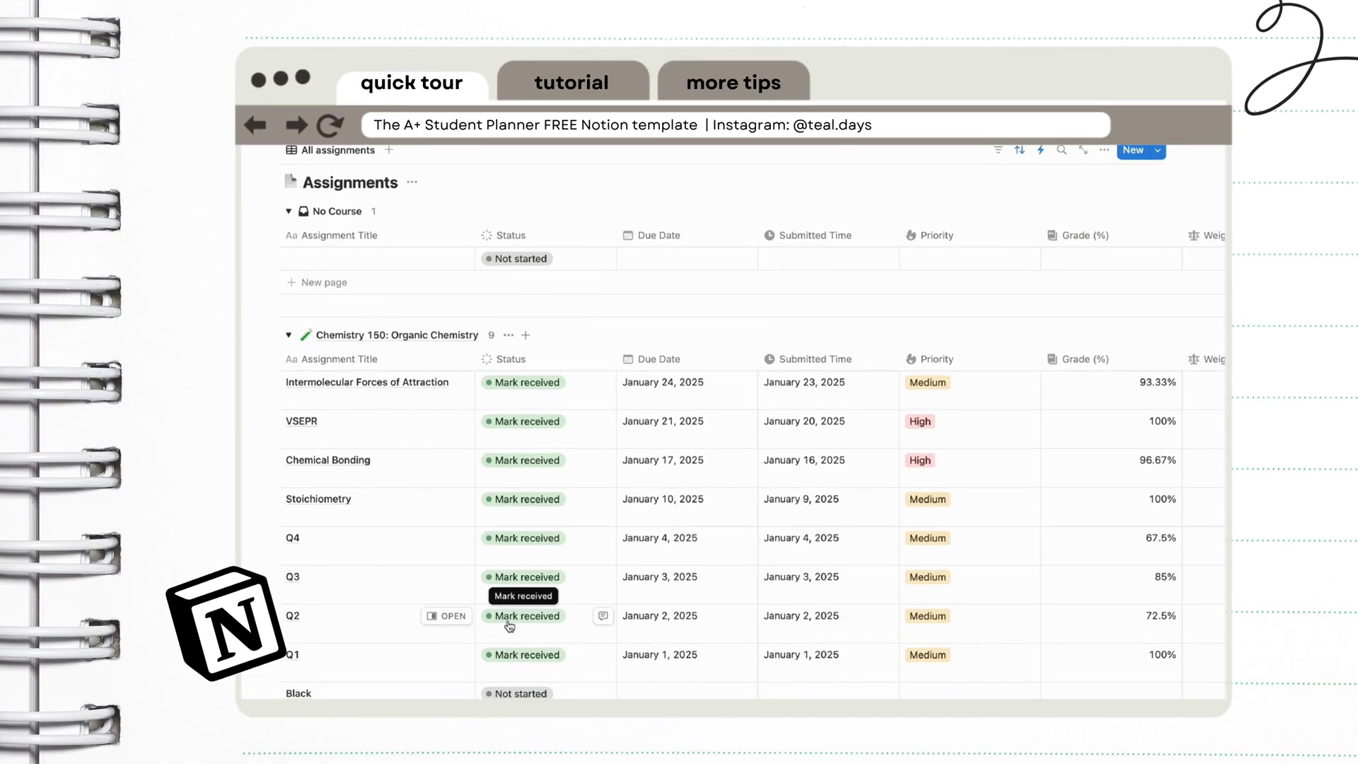
{"action": "scroll", "coordinate": [510, 626], "scroll_direction": "down", "scroll_amount": 2}
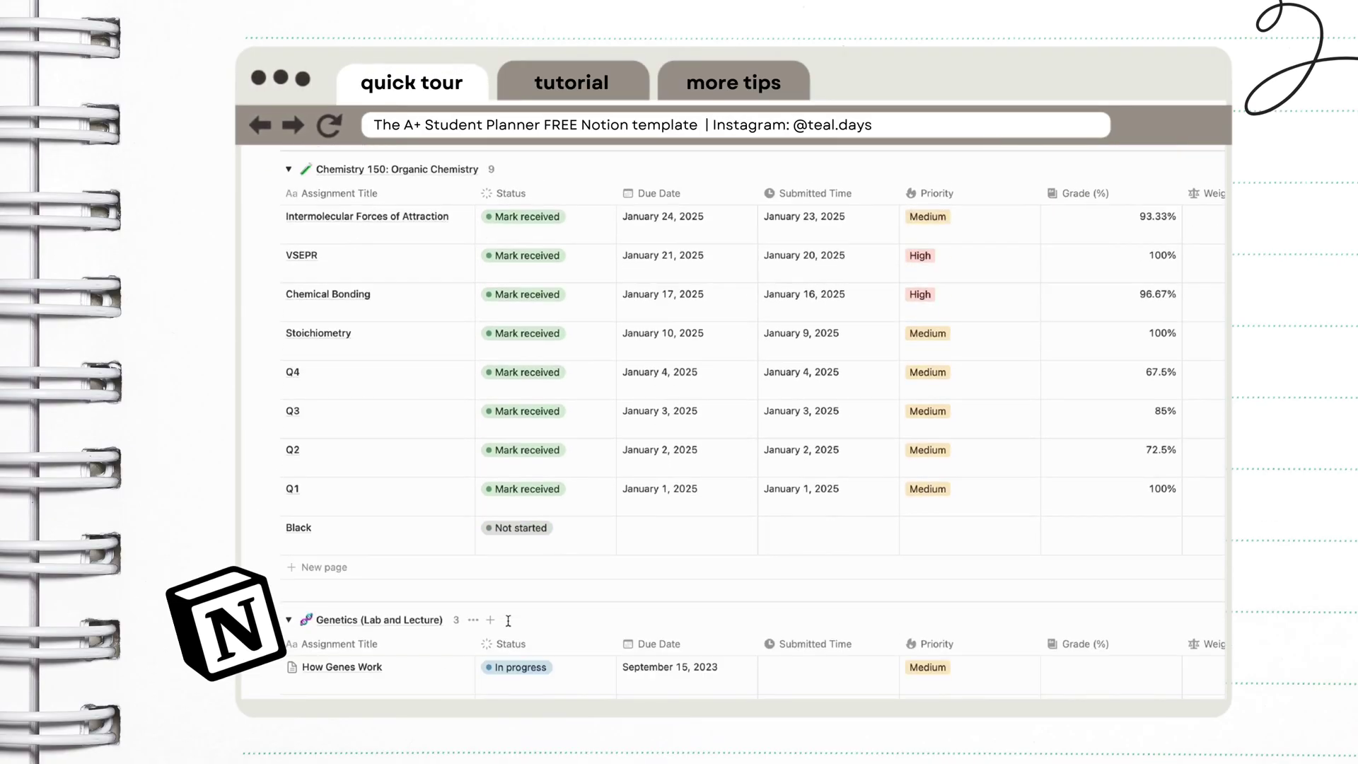
{"action": "scroll", "coordinate": [508, 620], "scroll_direction": "down", "scroll_amount": 3}
{"action": "scroll", "coordinate": [508, 626], "scroll_direction": "down", "scroll_amount": 4}
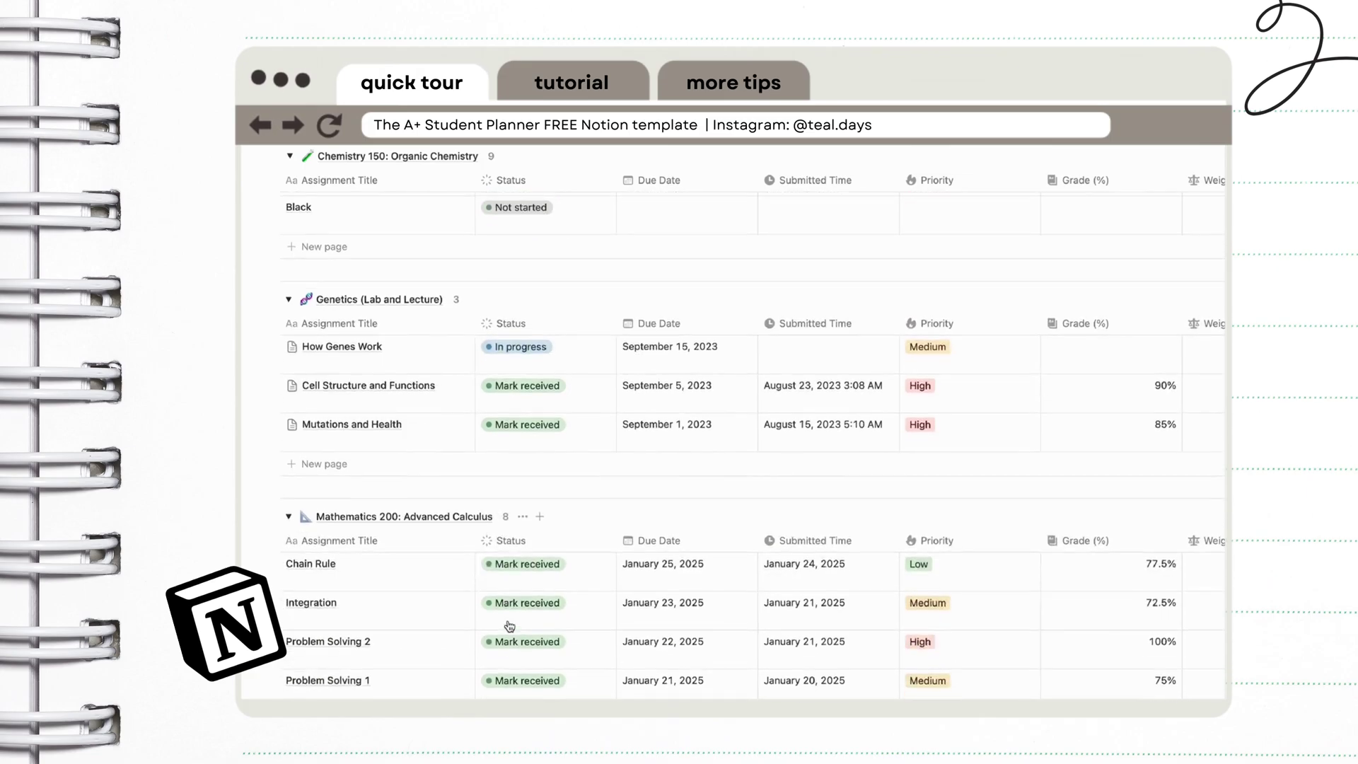
{"action": "scroll", "coordinate": [510, 626], "scroll_direction": "down", "scroll_amount": 3}
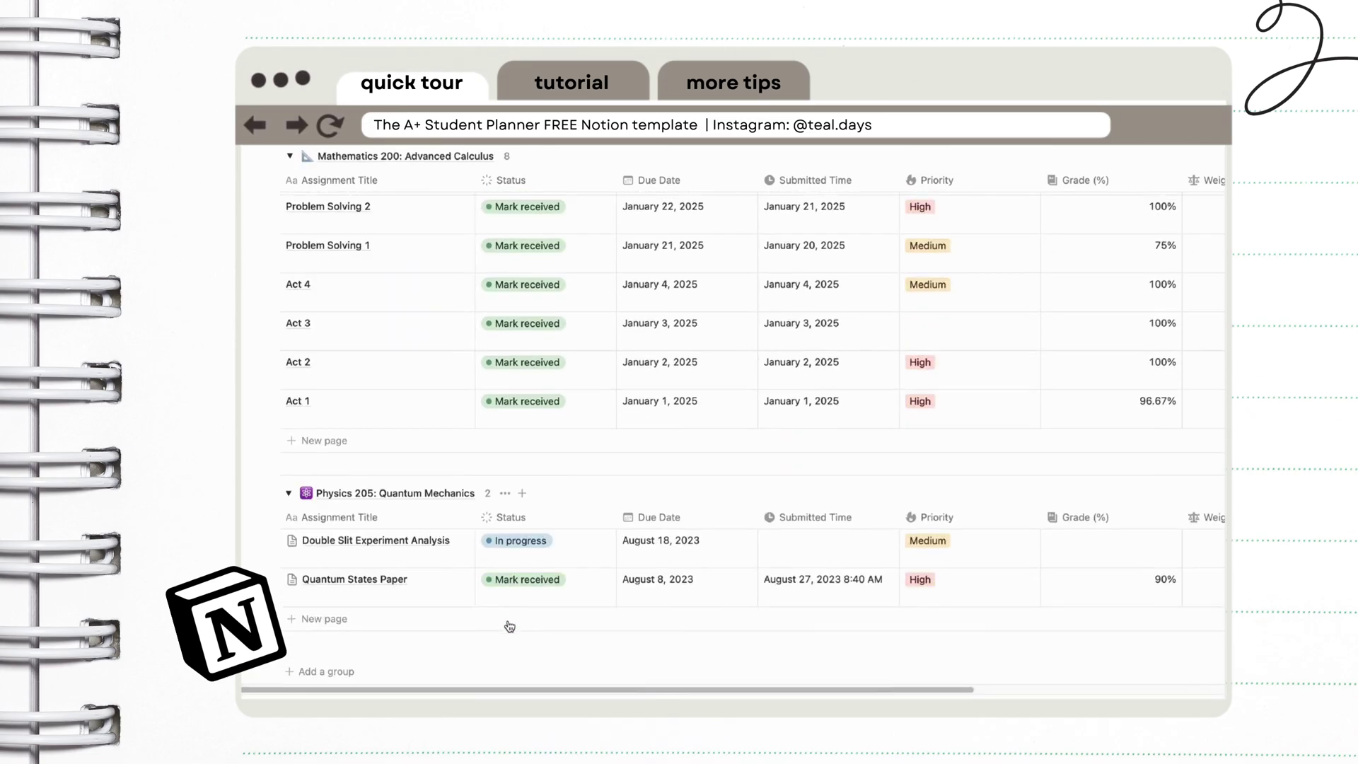
{"action": "scroll", "coordinate": [510, 626], "scroll_direction": "up", "scroll_amount": 20}
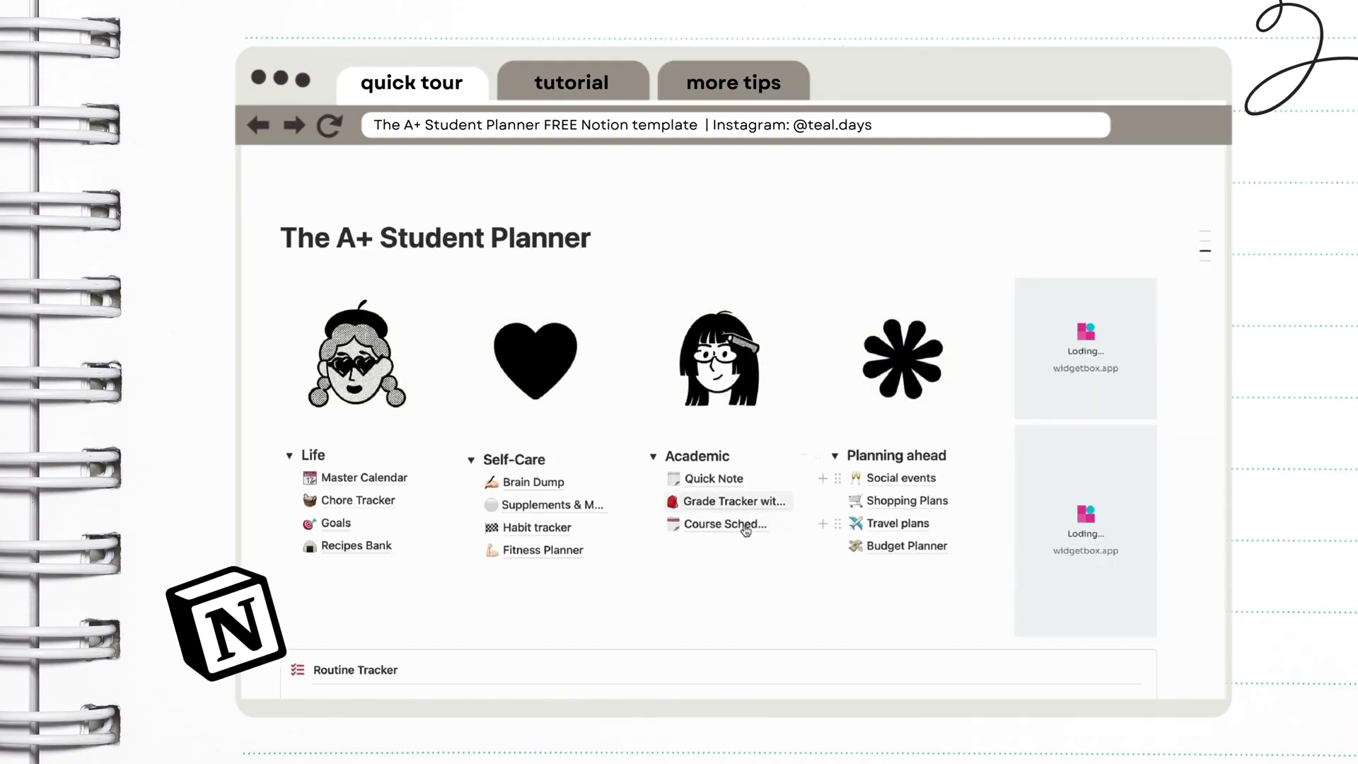
{"action": "left_click", "coordinate": [729, 524]}
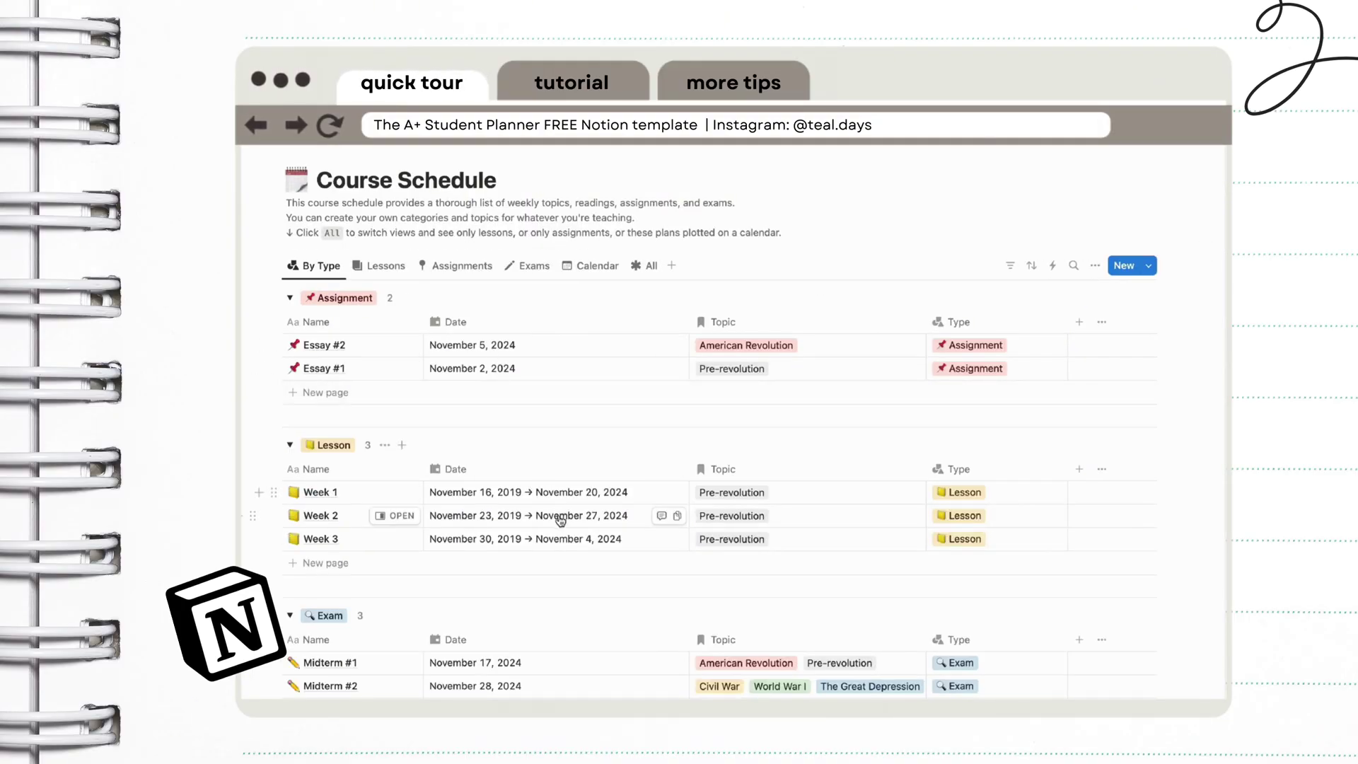
{"action": "scroll", "coordinate": [559, 515], "scroll_direction": "down", "scroll_amount": 2}
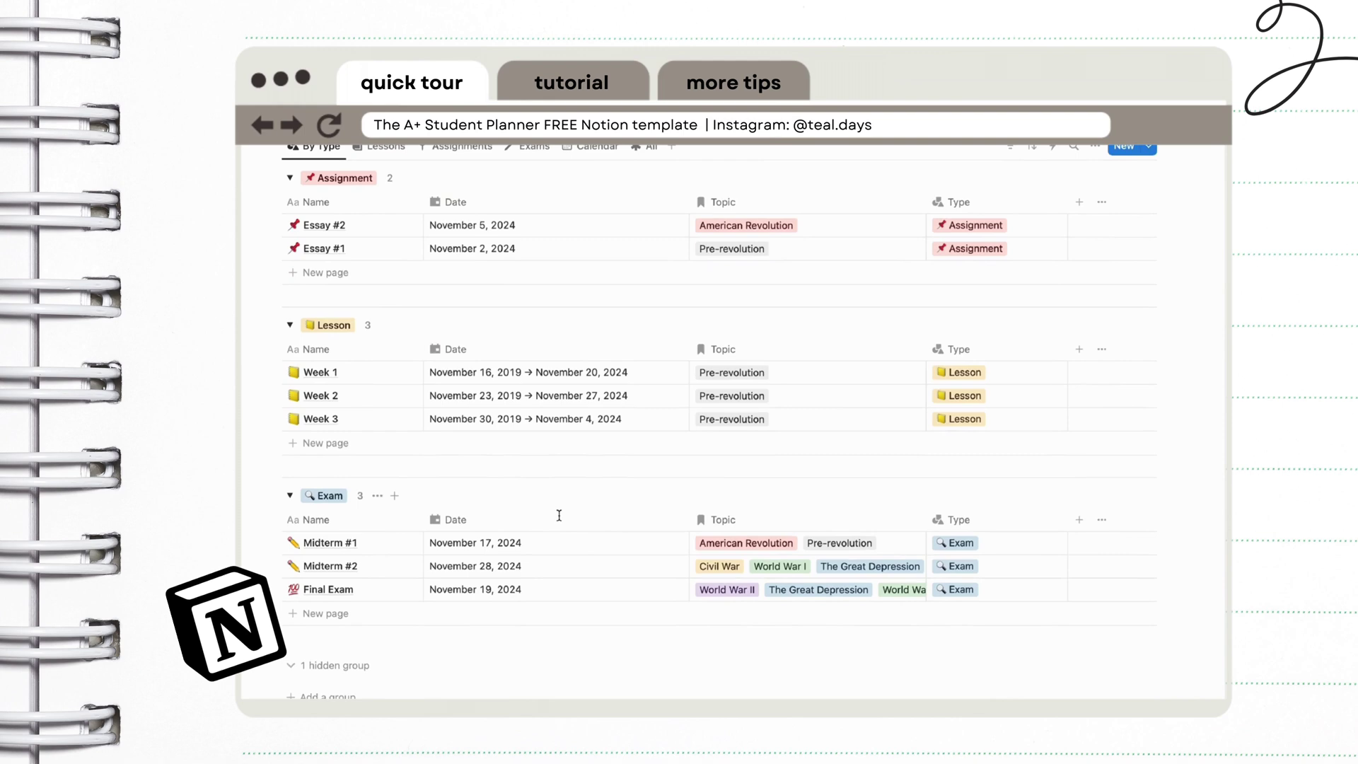
{"action": "scroll", "coordinate": [558, 515], "scroll_direction": "up", "scroll_amount": 3}
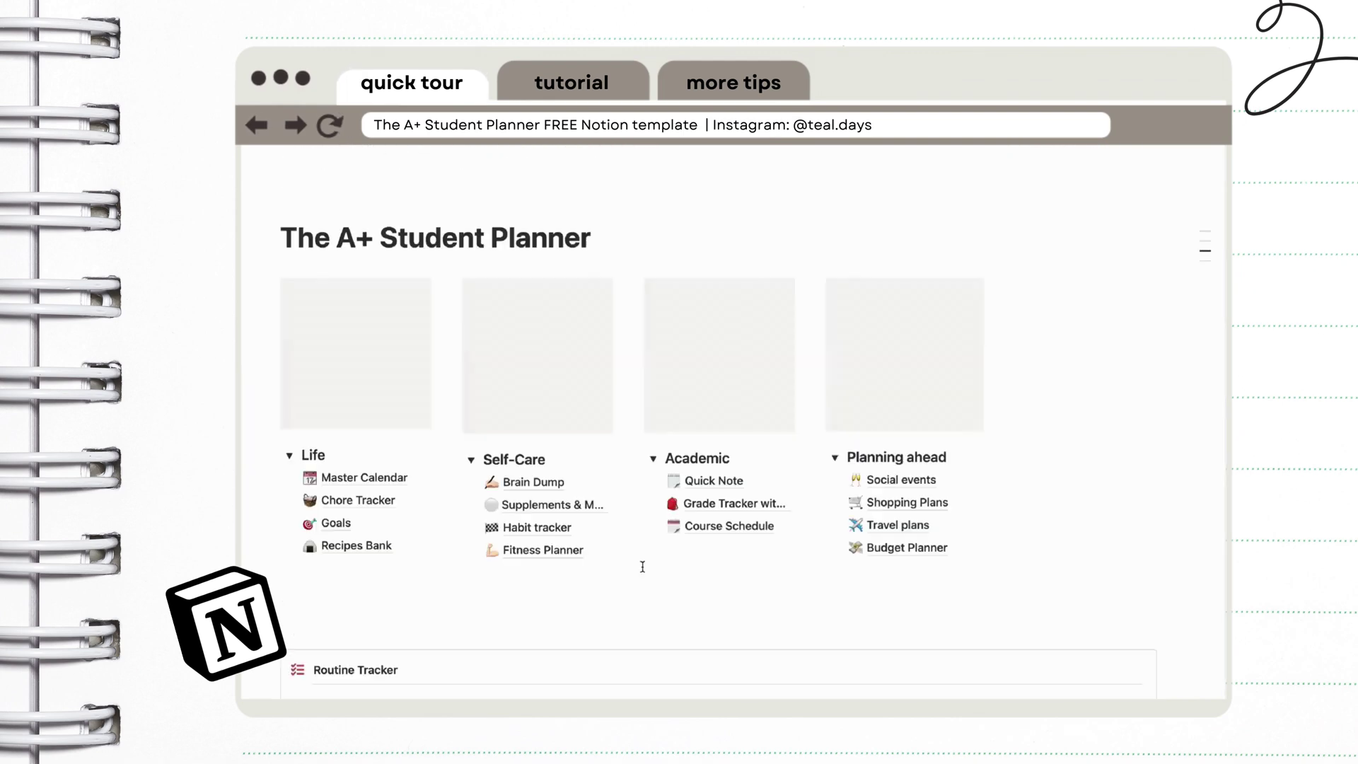
{"action": "left_click", "coordinate": [897, 473]}
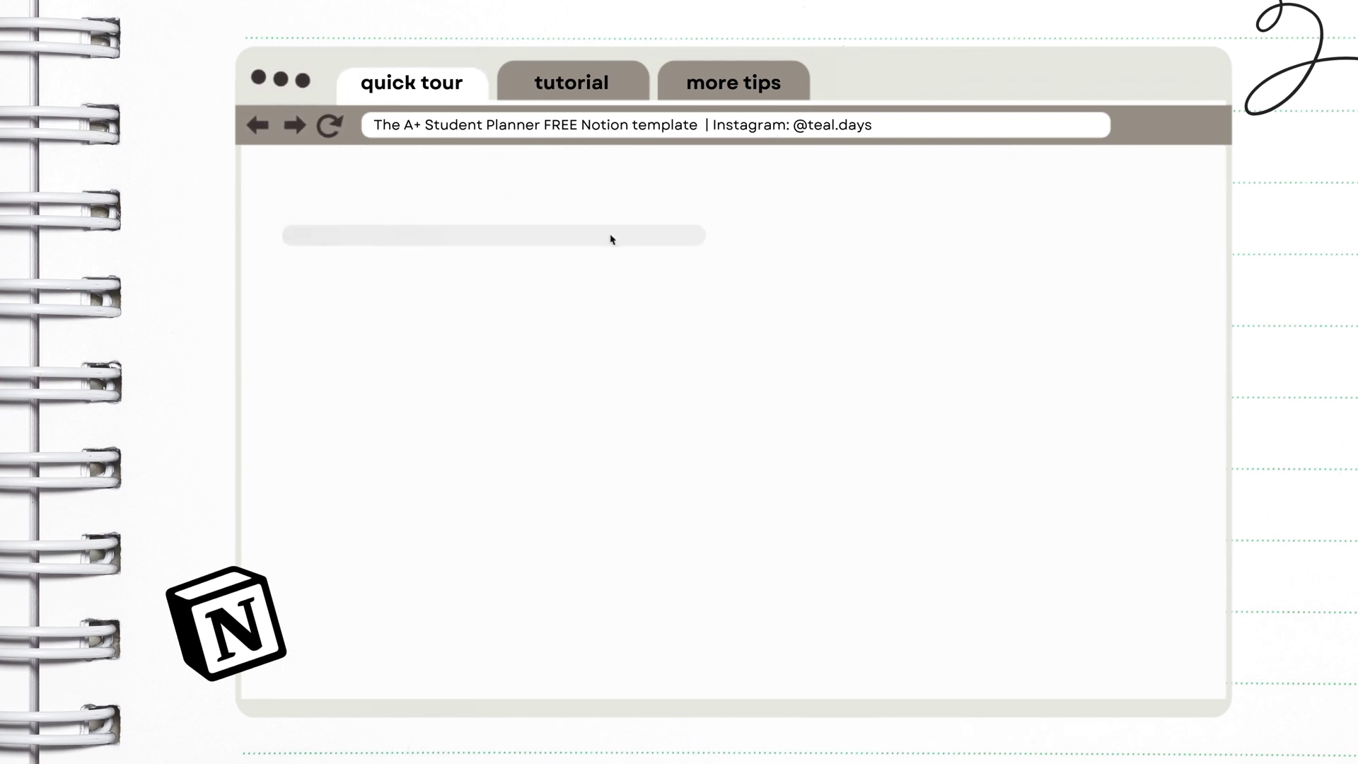
{"action": "left_click", "coordinate": [913, 507]}
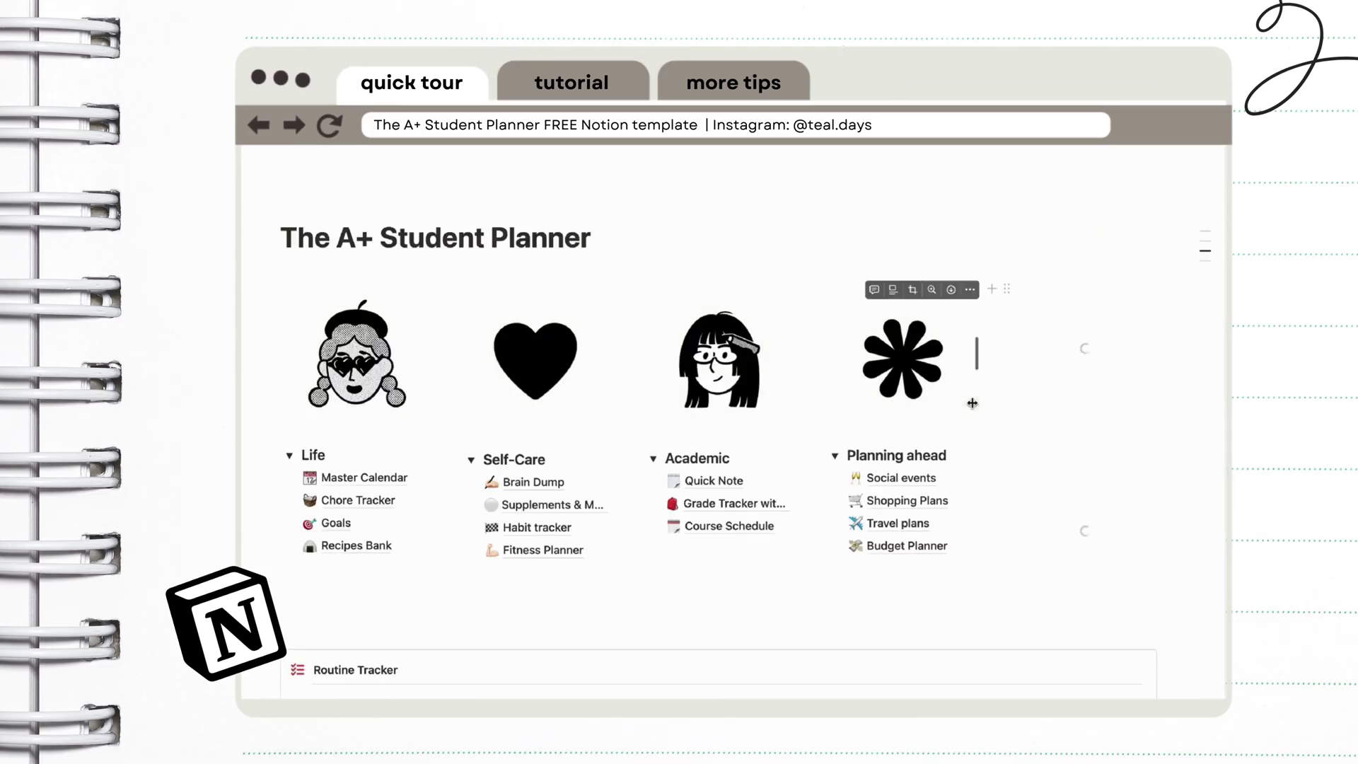
{"action": "left_click", "coordinate": [877, 607]}
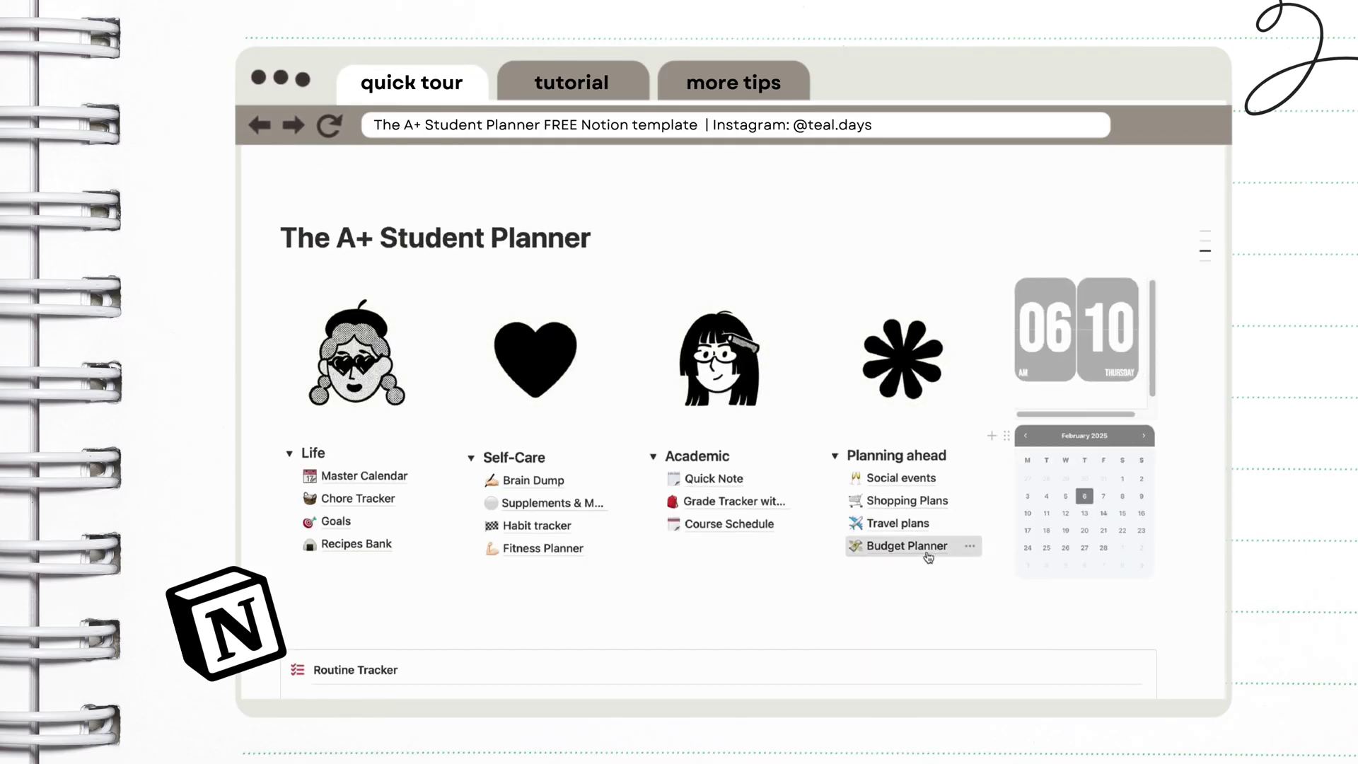
{"action": "left_click", "coordinate": [927, 550]}
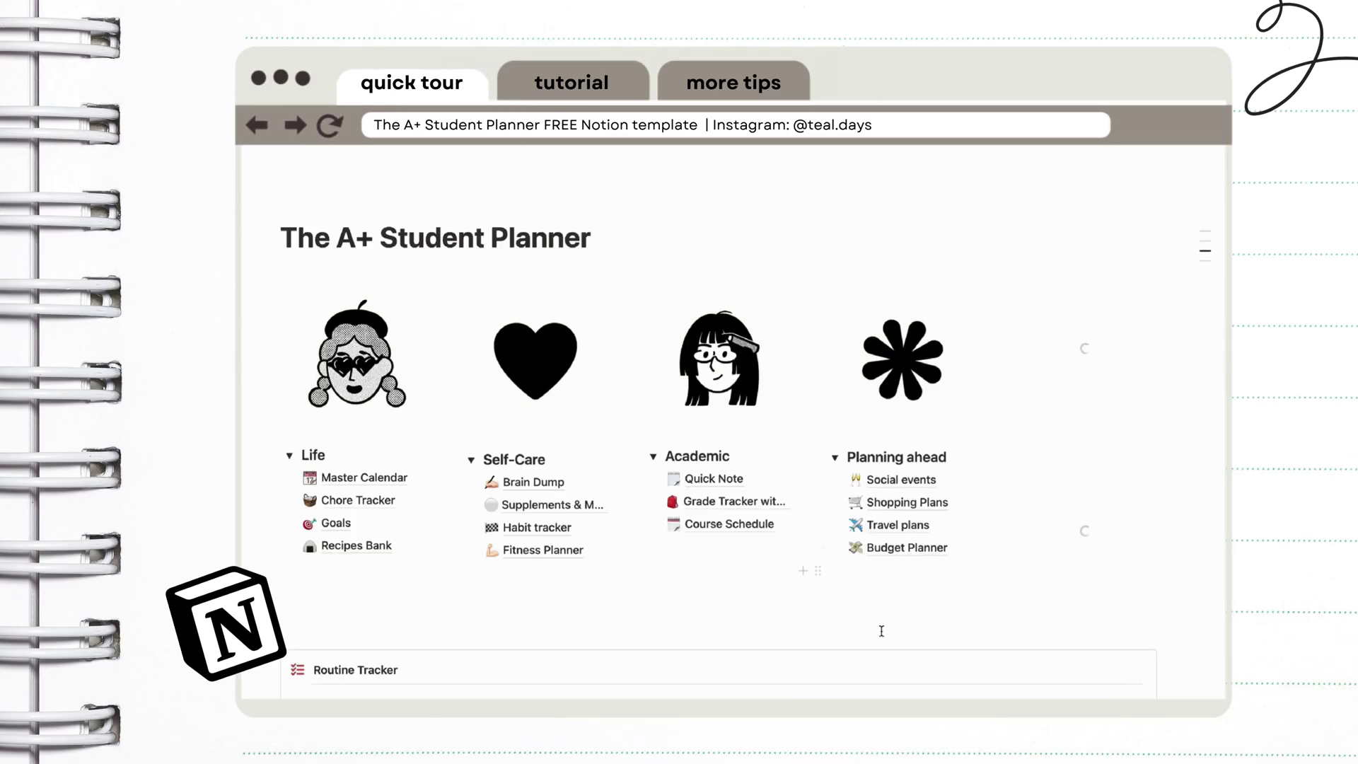
{"action": "scroll", "coordinate": [881, 637], "scroll_direction": "down", "scroll_amount": 3}
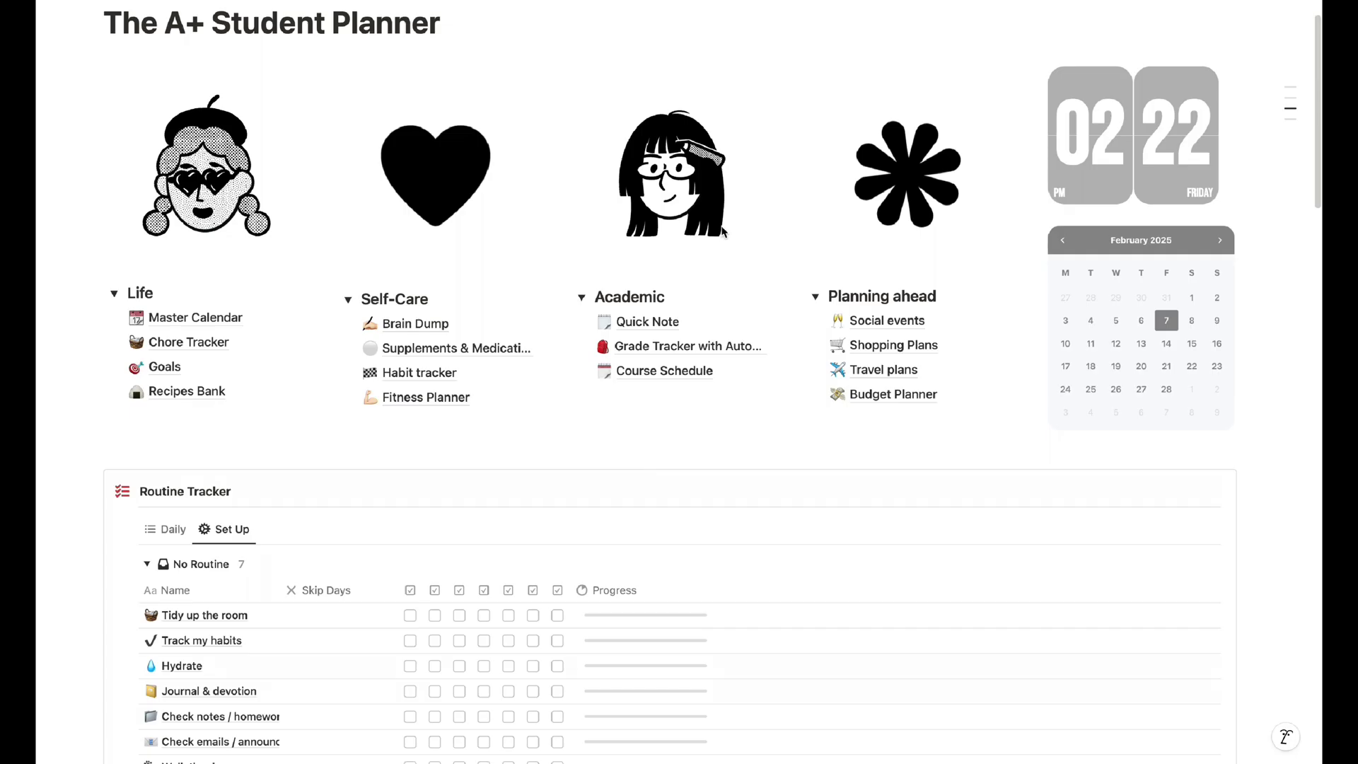
- Show the Routine Tracker as a daily list and tick days for Hydrate, notes, habits, emails, dogs and tidying
{"action": "scroll", "coordinate": [723, 232], "scroll_direction": "down", "scroll_amount": 3}
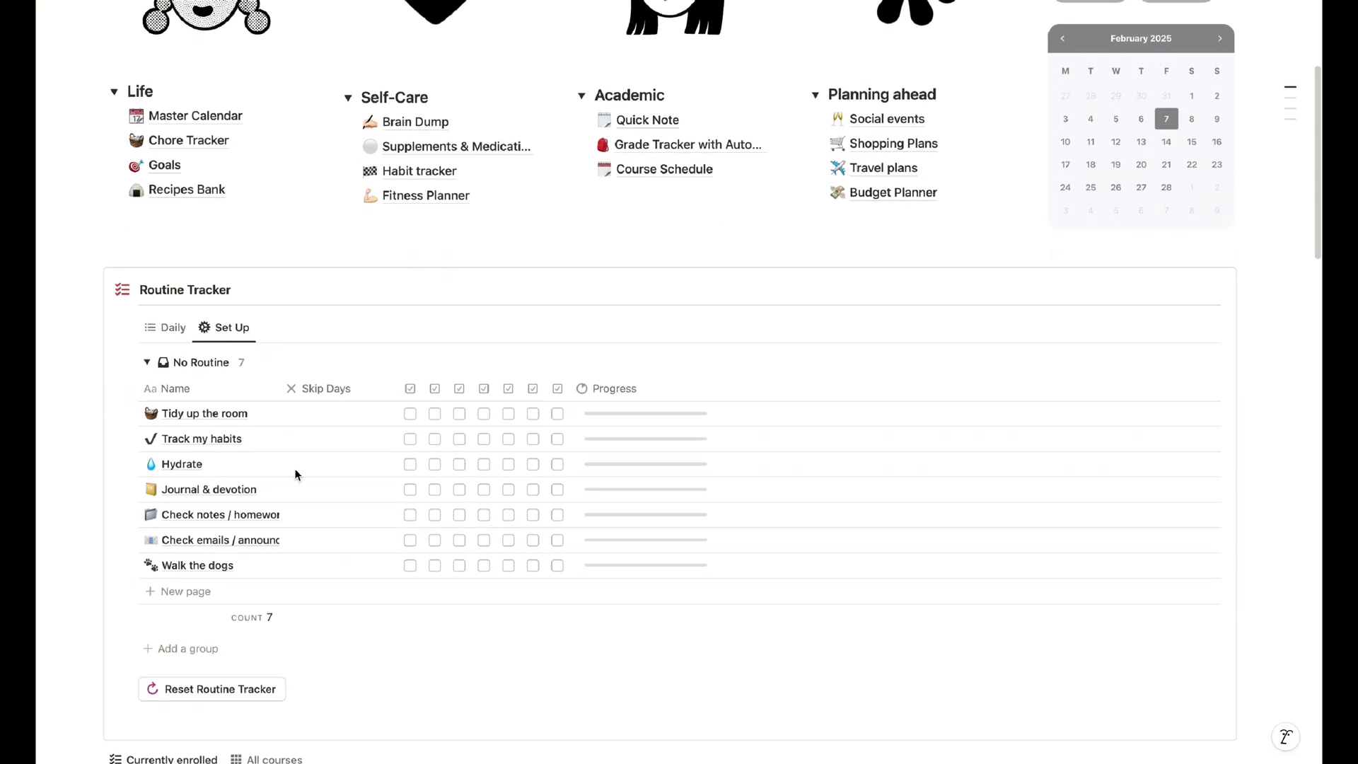
{"action": "left_click", "coordinate": [173, 286]}
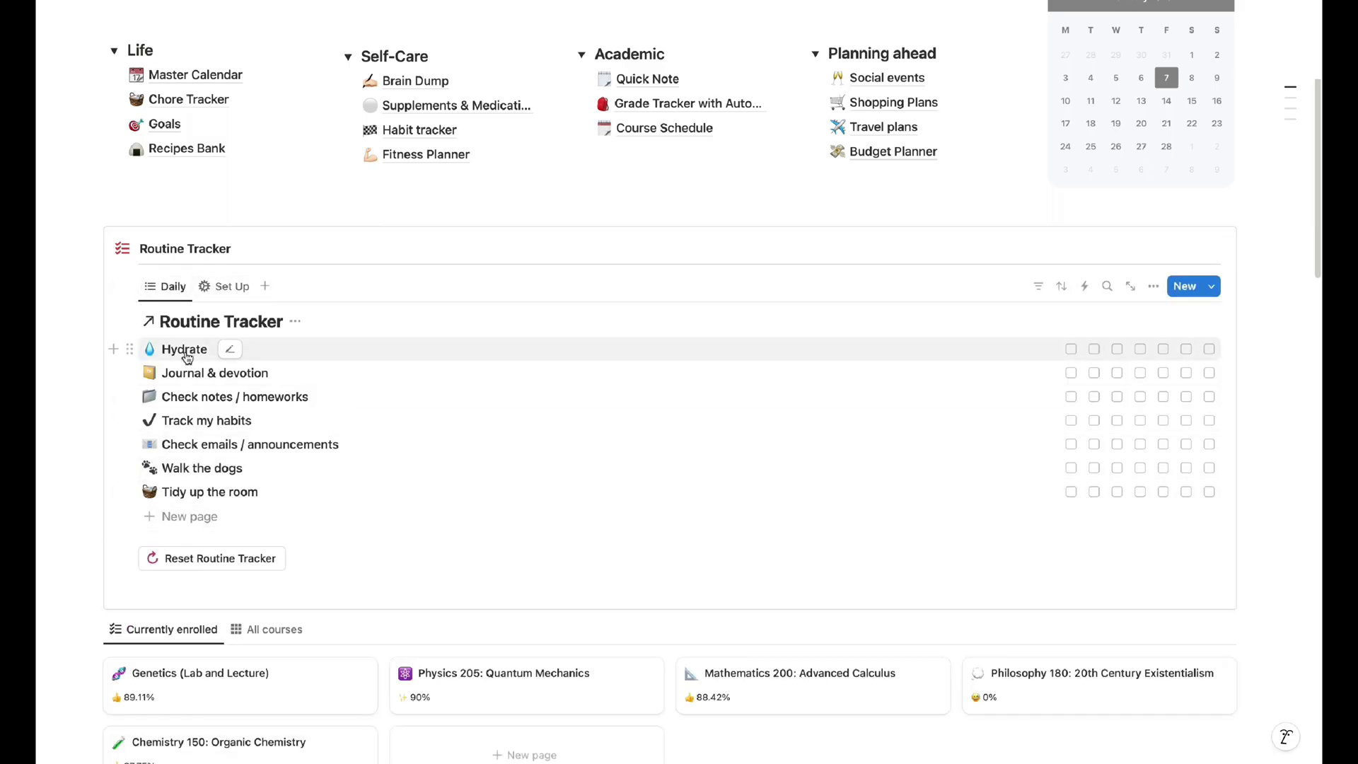
{"action": "left_click", "coordinate": [1072, 349]}
{"action": "left_click", "coordinate": [1094, 349]}
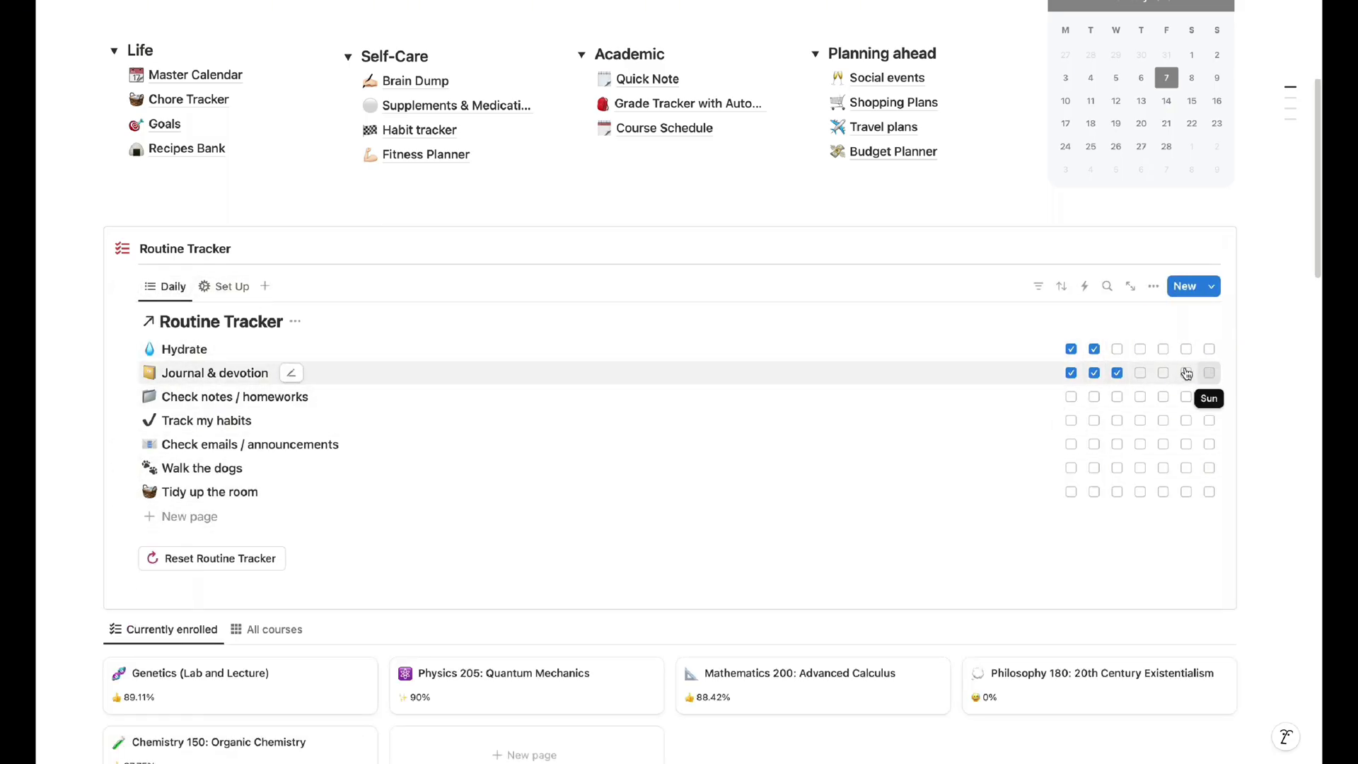
{"action": "left_click", "coordinate": [1071, 396]}
{"action": "left_click", "coordinate": [1095, 396]}
{"action": "left_click", "coordinate": [1118, 396]}
{"action": "left_click", "coordinate": [1141, 396]}
{"action": "left_click", "coordinate": [1072, 420]}
{"action": "left_click", "coordinate": [1094, 420]}
{"action": "left_click", "coordinate": [1118, 420]}
{"action": "left_click", "coordinate": [1140, 421]}
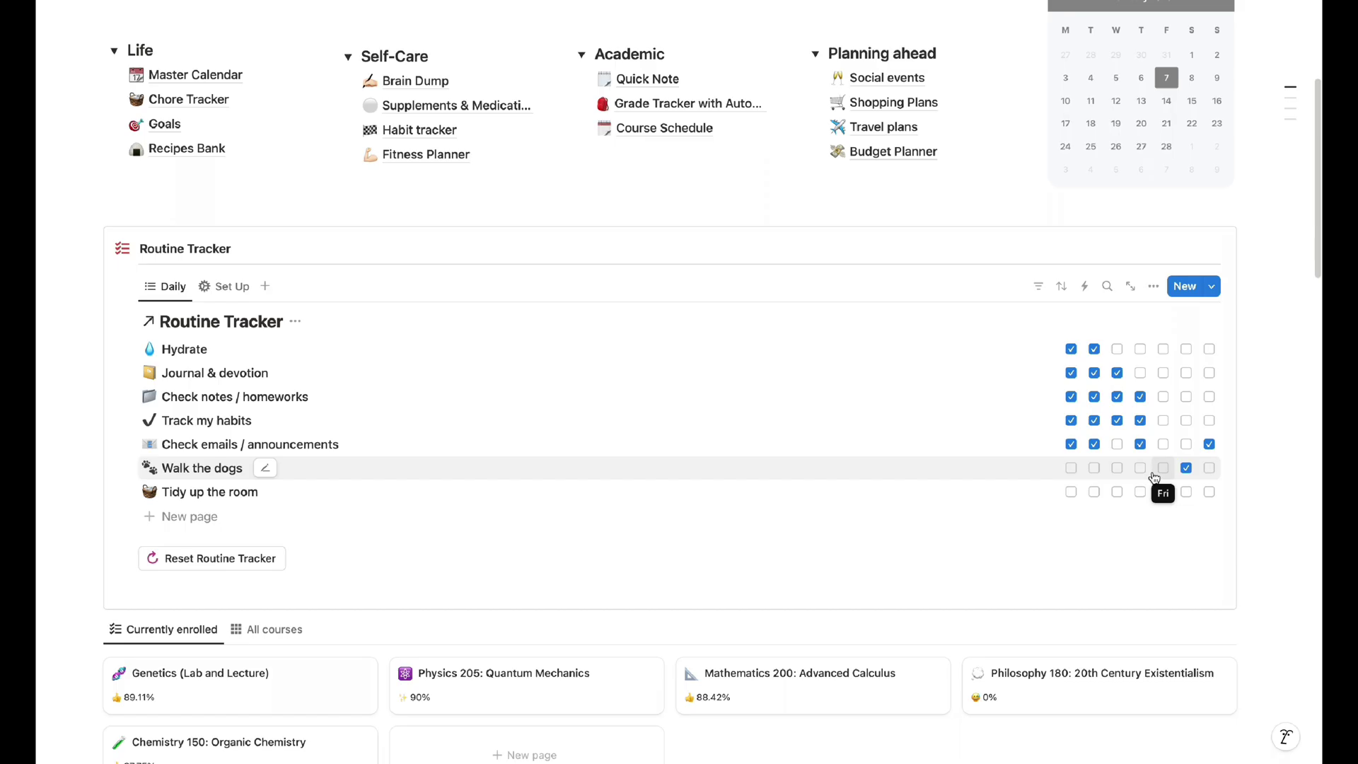
{"action": "left_click", "coordinate": [1071, 468]}
{"action": "left_click", "coordinate": [1141, 468]}
{"action": "left_click", "coordinate": [1209, 492]}
{"action": "left_click", "coordinate": [1140, 492]}
{"action": "left_click", "coordinate": [1095, 492]}
{"action": "left_click", "coordinate": [1071, 492]}
- Reset the Routine Tracker and confirm, clearing every habit checkbox
{"action": "mouse_move", "coordinate": [732, 72]}
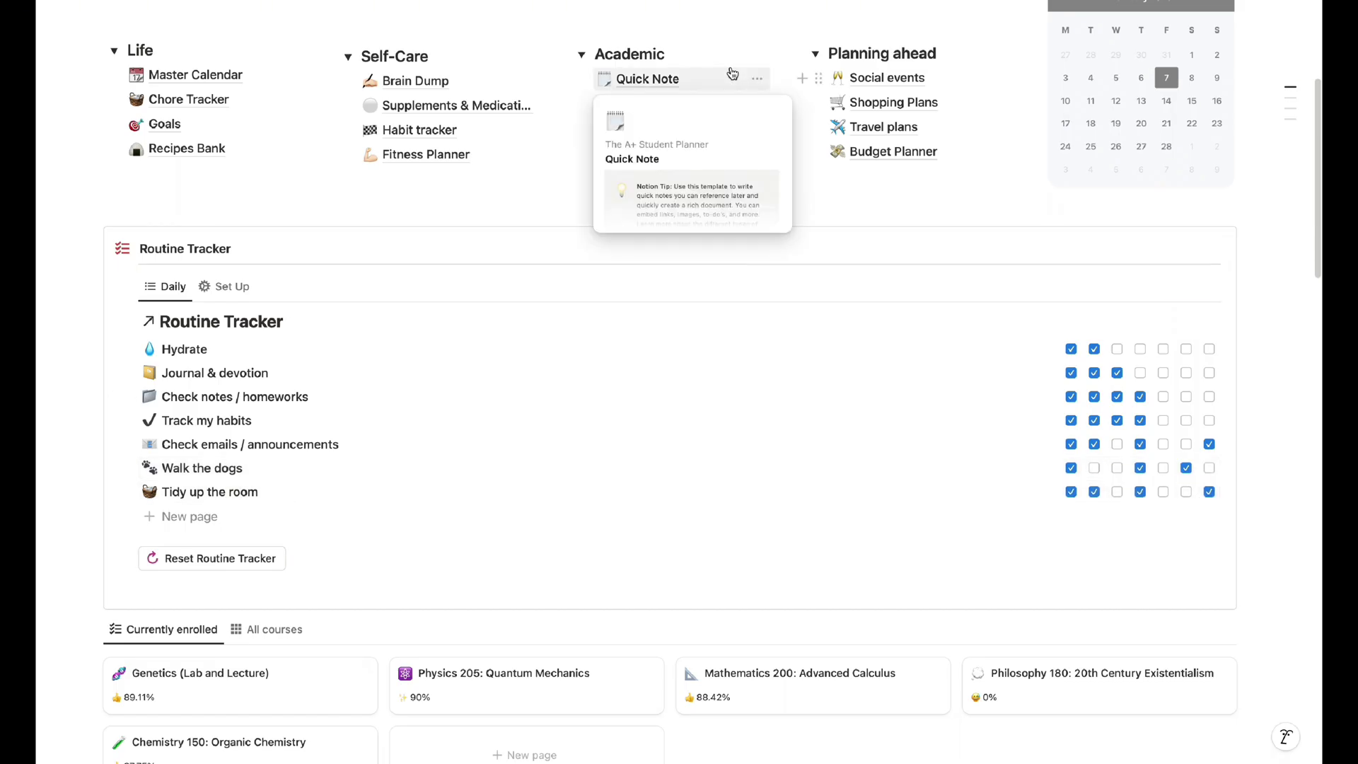
{"action": "scroll", "coordinate": [233, 587], "scroll_direction": "down", "scroll_amount": 1}
{"action": "left_click", "coordinate": [233, 558]}
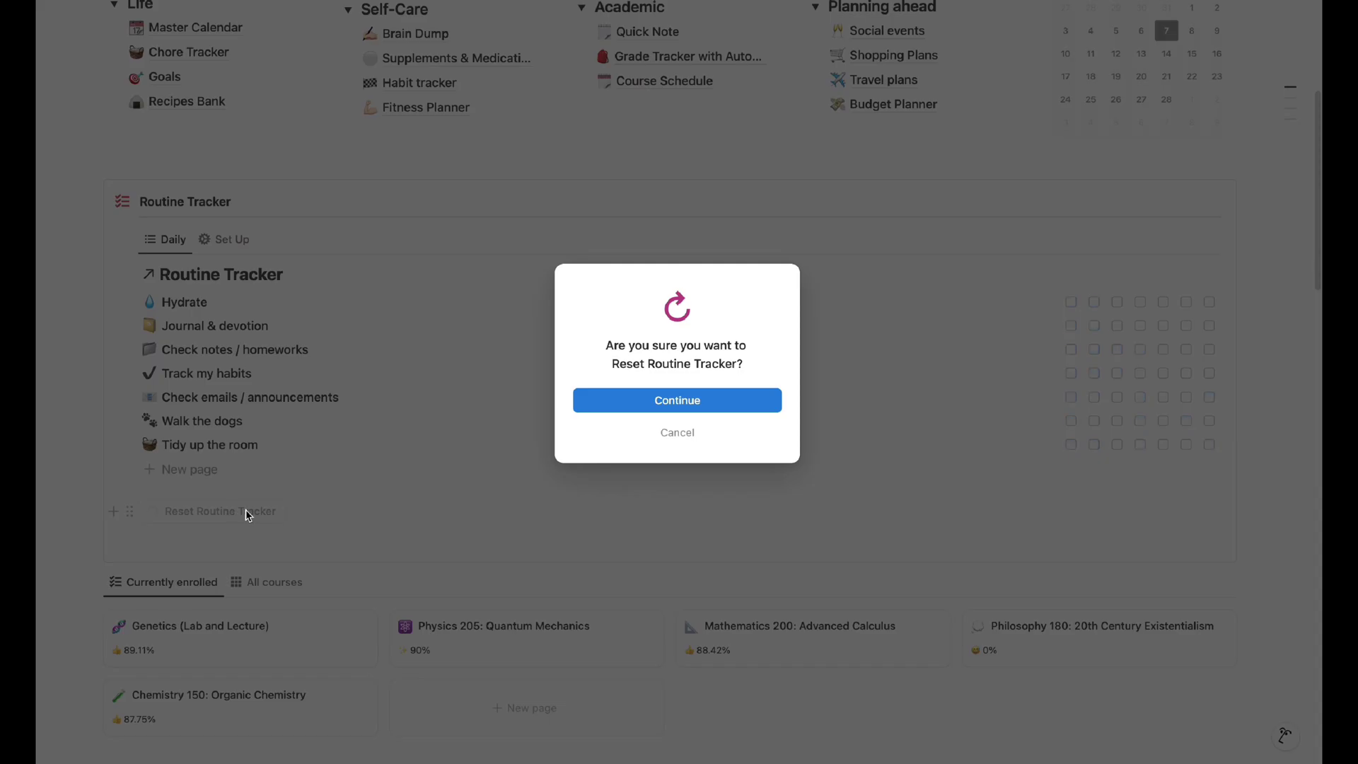
{"action": "left_click", "coordinate": [690, 400]}
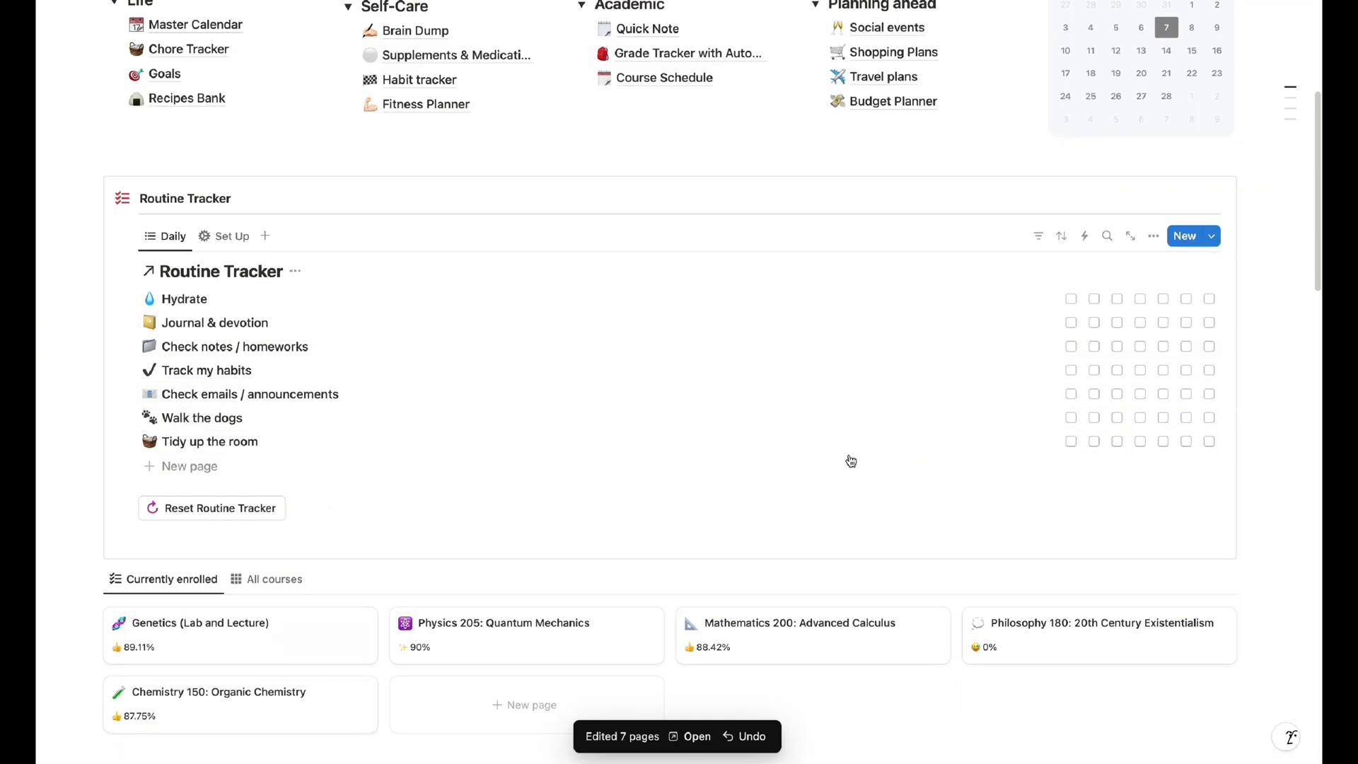
- Filter to Currently enrolled courses and add a blank new course page
{"action": "scroll", "coordinate": [851, 461], "scroll_direction": "down", "scroll_amount": 5}
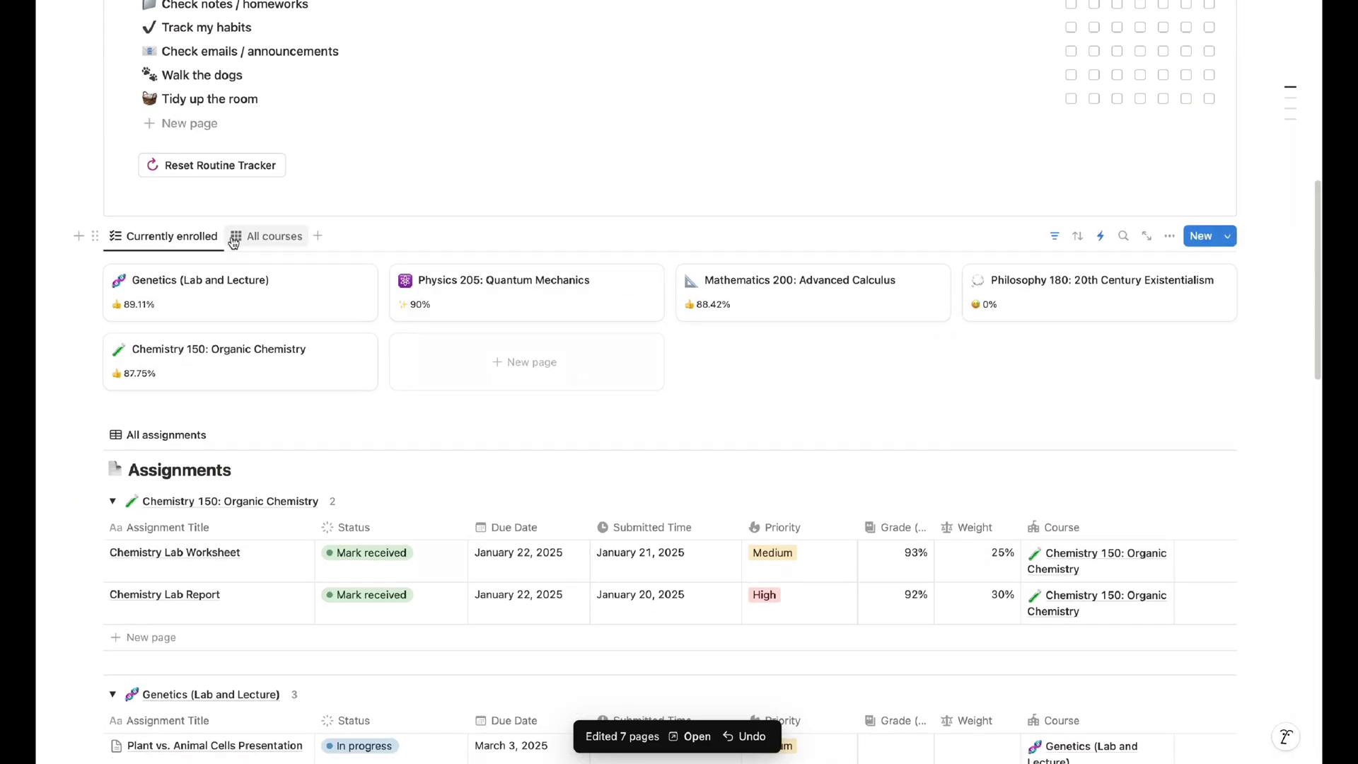
{"action": "left_click", "coordinate": [157, 244]}
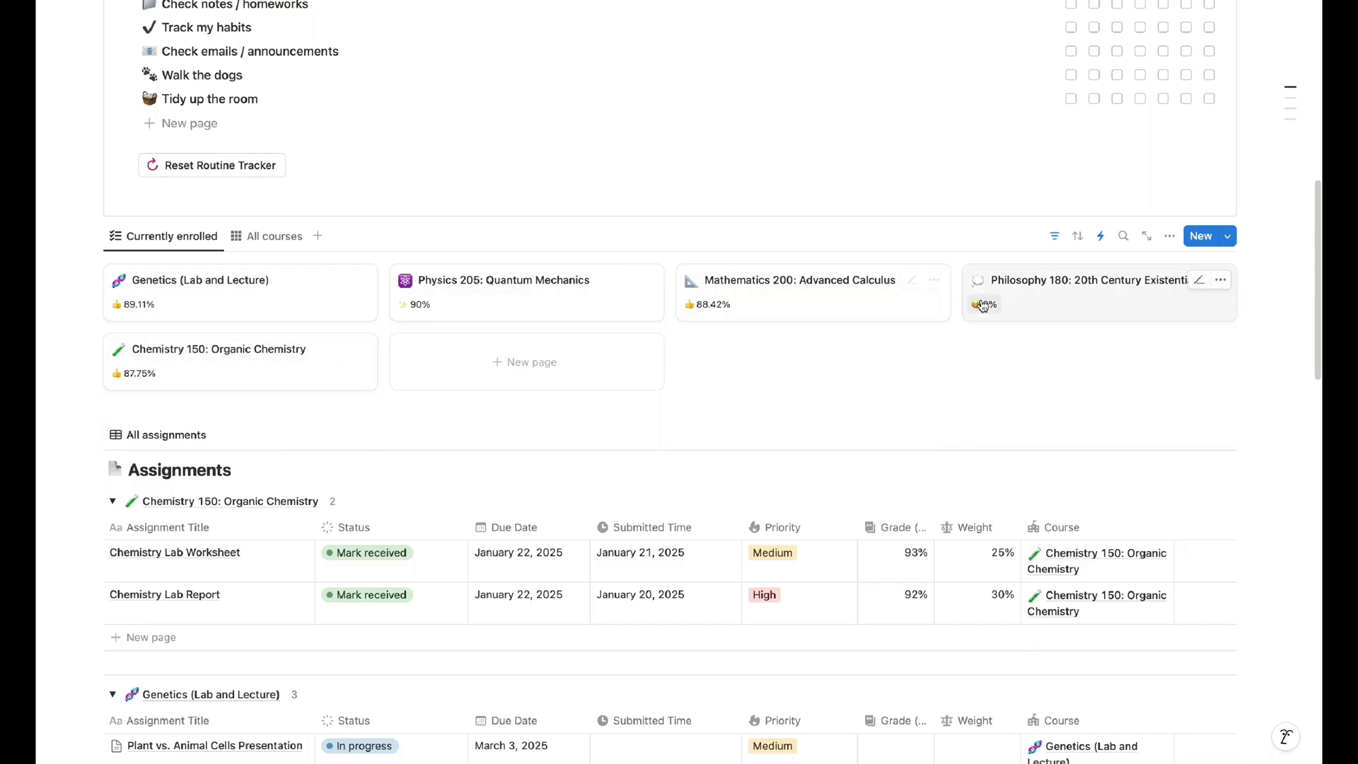
{"action": "scroll", "coordinate": [953, 340], "scroll_direction": "down", "scroll_amount": 1}
{"action": "left_click", "coordinate": [524, 342]}
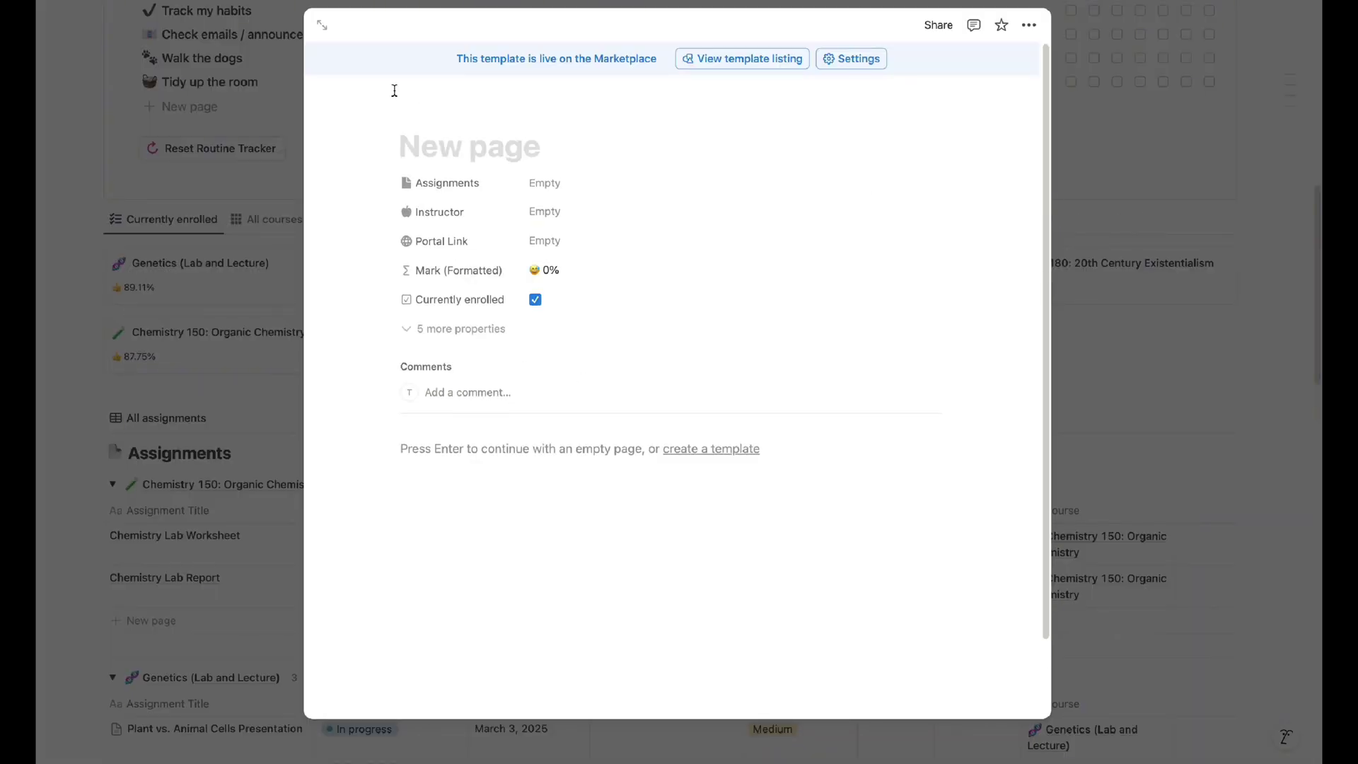
{"action": "left_click", "coordinate": [246, 186]}
- Collapse the Chemistry 150, Genetics and Physics 205 assignment groups
{"action": "scroll", "coordinate": [613, 363], "scroll_direction": "down", "scroll_amount": 1}
{"action": "scroll", "coordinate": [615, 365], "scroll_direction": "down", "scroll_amount": 4}
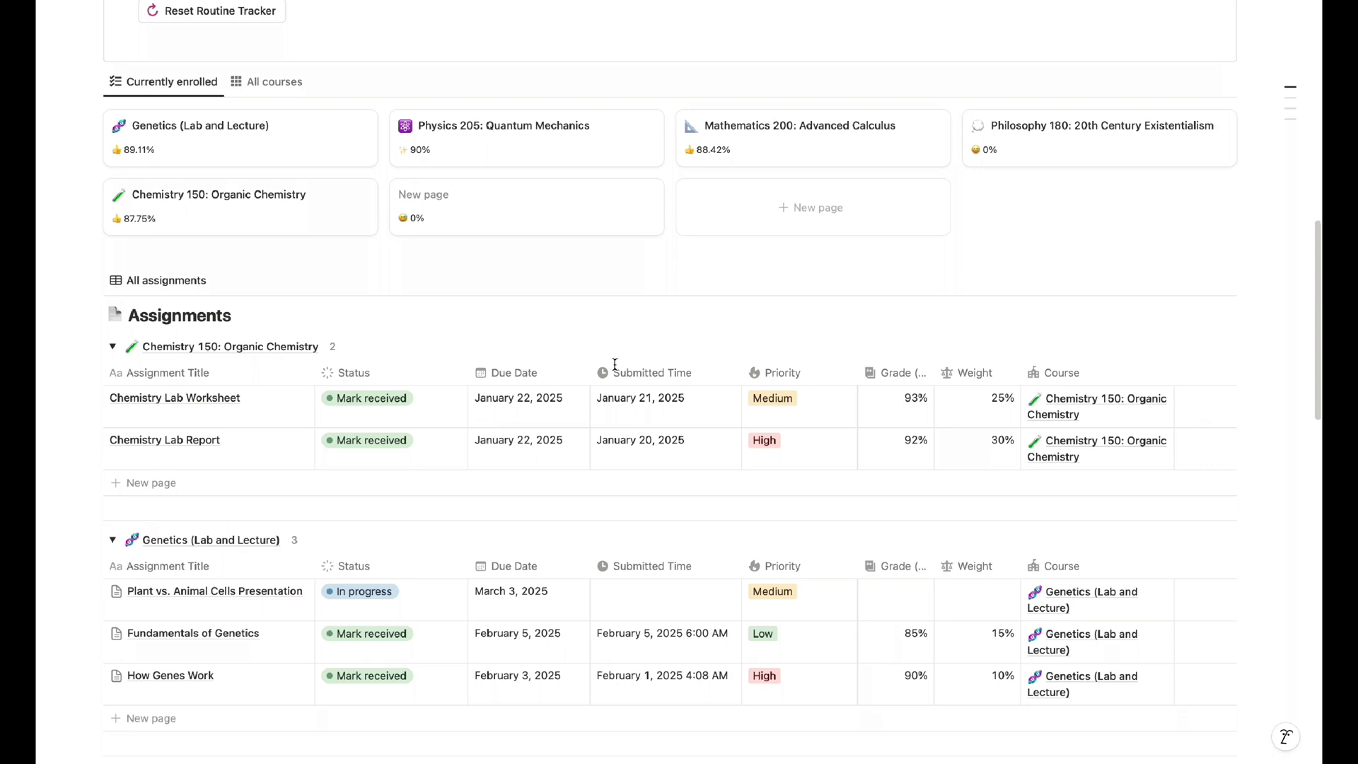
{"action": "scroll", "coordinate": [192, 265], "scroll_direction": "down", "scroll_amount": 5}
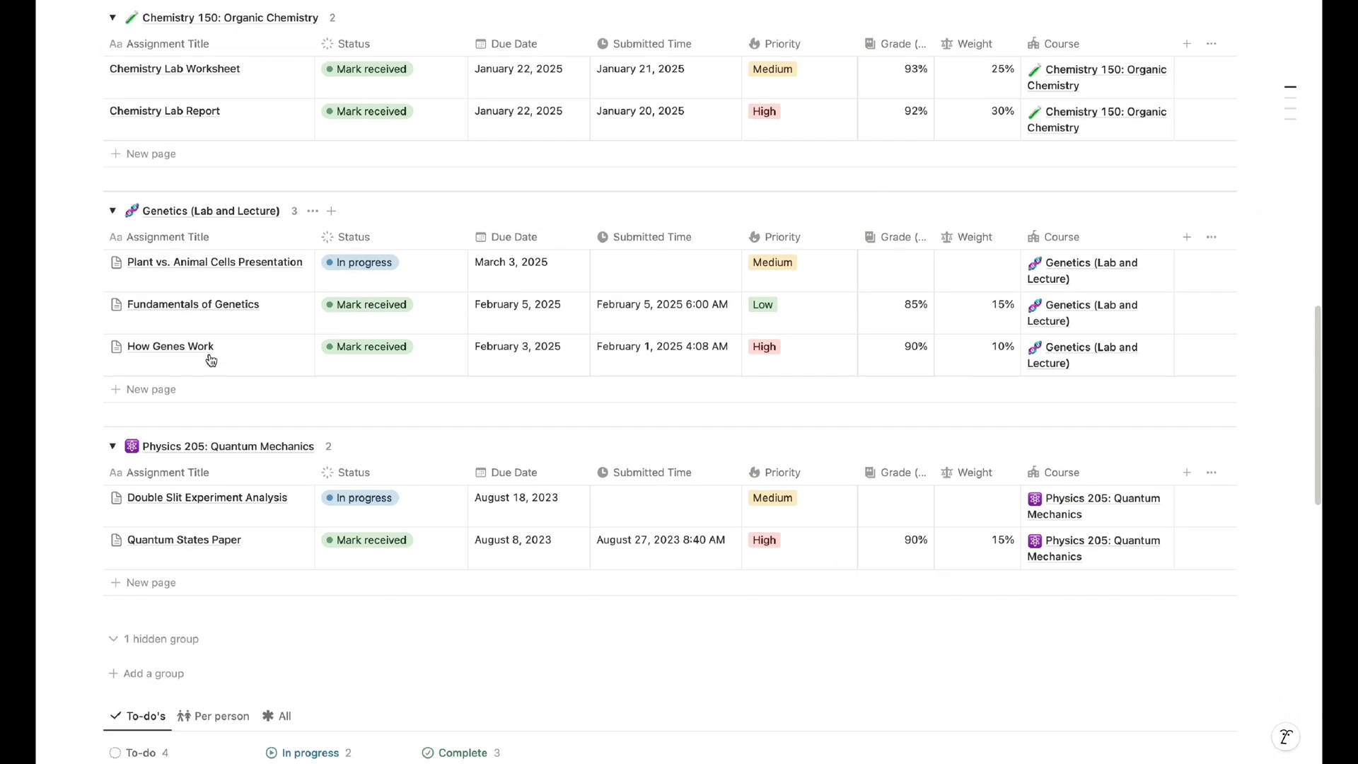
{"action": "scroll", "coordinate": [370, 355], "scroll_direction": "up", "scroll_amount": 5}
{"action": "left_click", "coordinate": [113, 254]}
{"action": "left_click", "coordinate": [113, 287]}
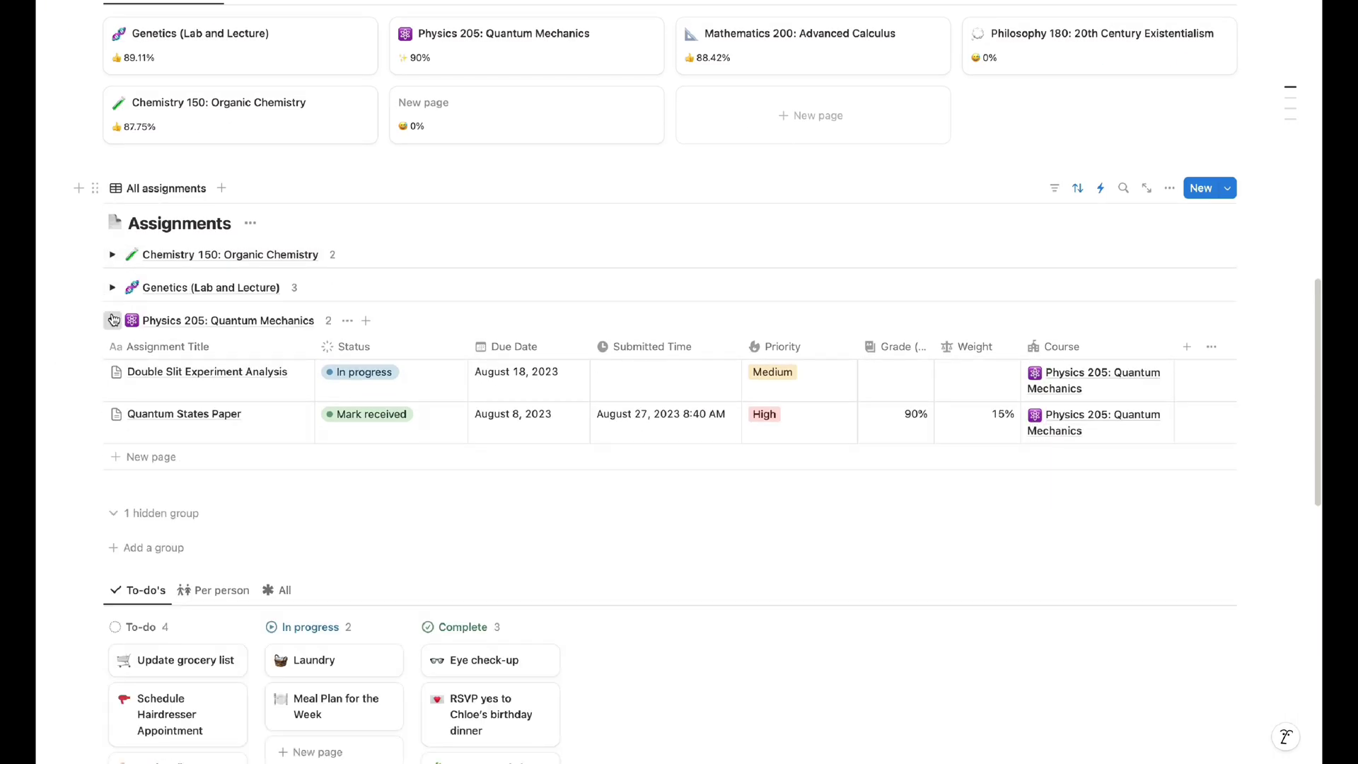
{"action": "left_click", "coordinate": [112, 319]}
- Drag the grocery list and salon to-do cards between columns, then put them back
{"action": "left_click_drag", "start_coordinate": [234, 301], "coordinate": [432, 425]}
{"action": "left_click_drag", "start_coordinate": [214, 488], "coordinate": [626, 516]}
{"action": "key", "text": "ctrl+z"}
{"action": "left_click_drag", "start_coordinate": [353, 448], "coordinate": [272, 397]}
- Show all to-dos as a table and advance the Master Calendar to late February
{"action": "left_click", "coordinate": [373, 206]}
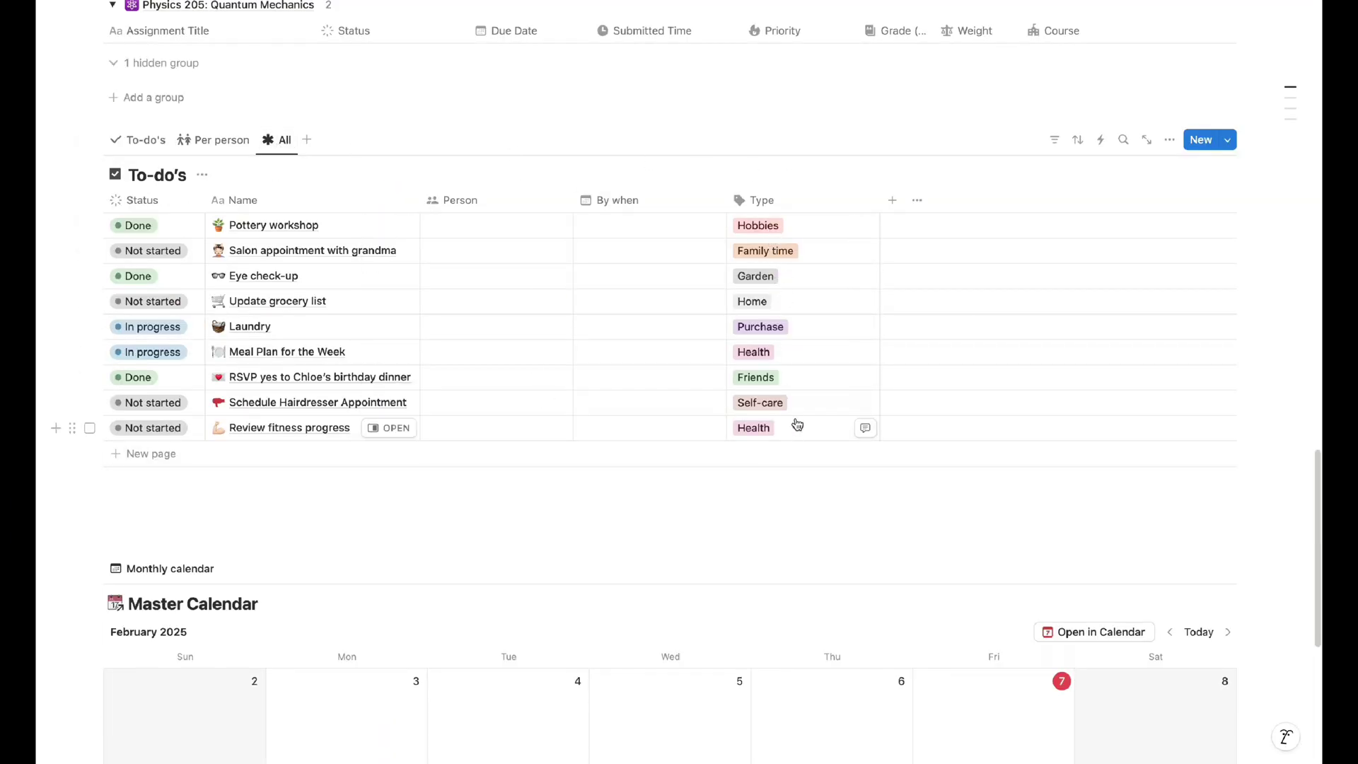
{"action": "scroll", "coordinate": [797, 424], "scroll_direction": "down", "scroll_amount": 4}
{"action": "left_click", "coordinate": [1229, 333]}
{"action": "left_click", "coordinate": [1229, 333]}
{"action": "left_click", "coordinate": [1229, 333]}
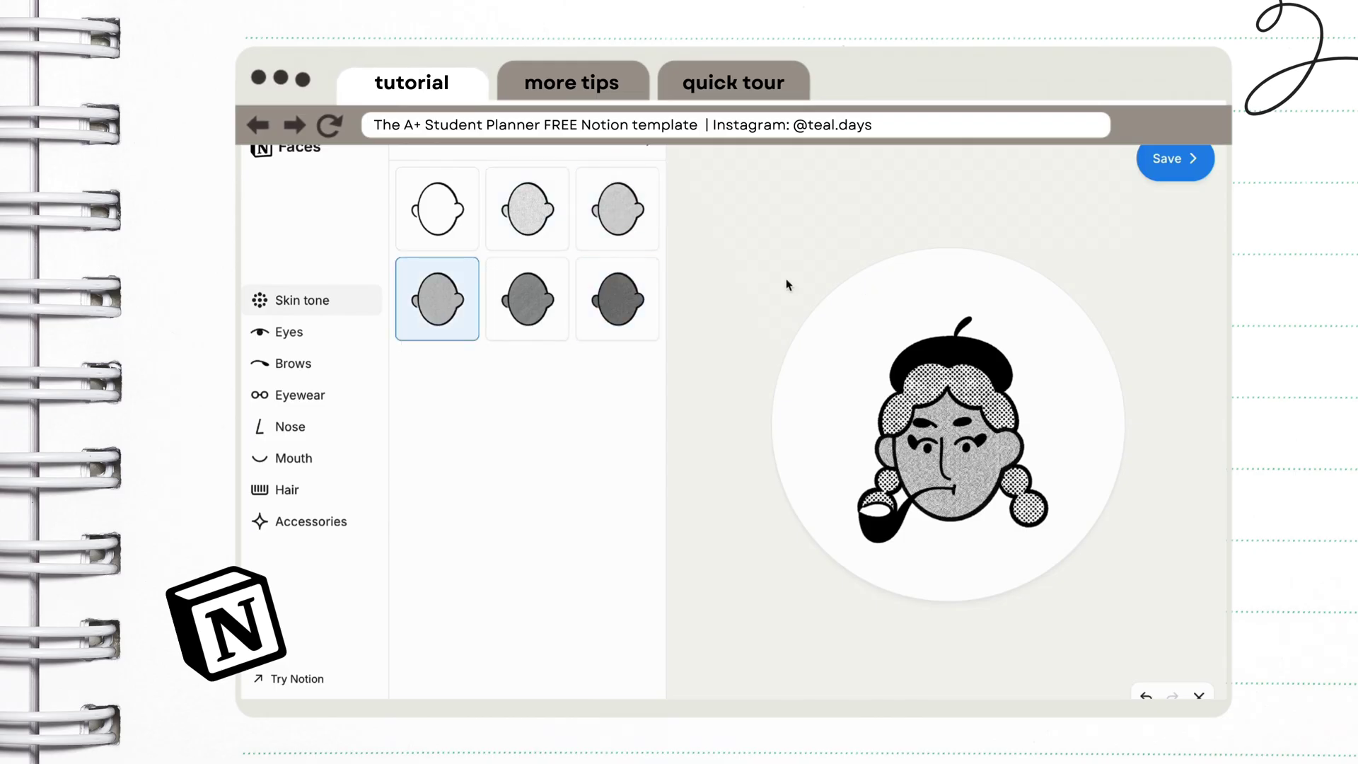
- Try several eye styles, ending on round dot eyes, and change the brow shape
{"action": "left_click", "coordinate": [288, 332]}
{"action": "left_click", "coordinate": [533, 351]}
{"action": "scroll", "coordinate": [555, 460], "scroll_direction": "down", "scroll_amount": 3}
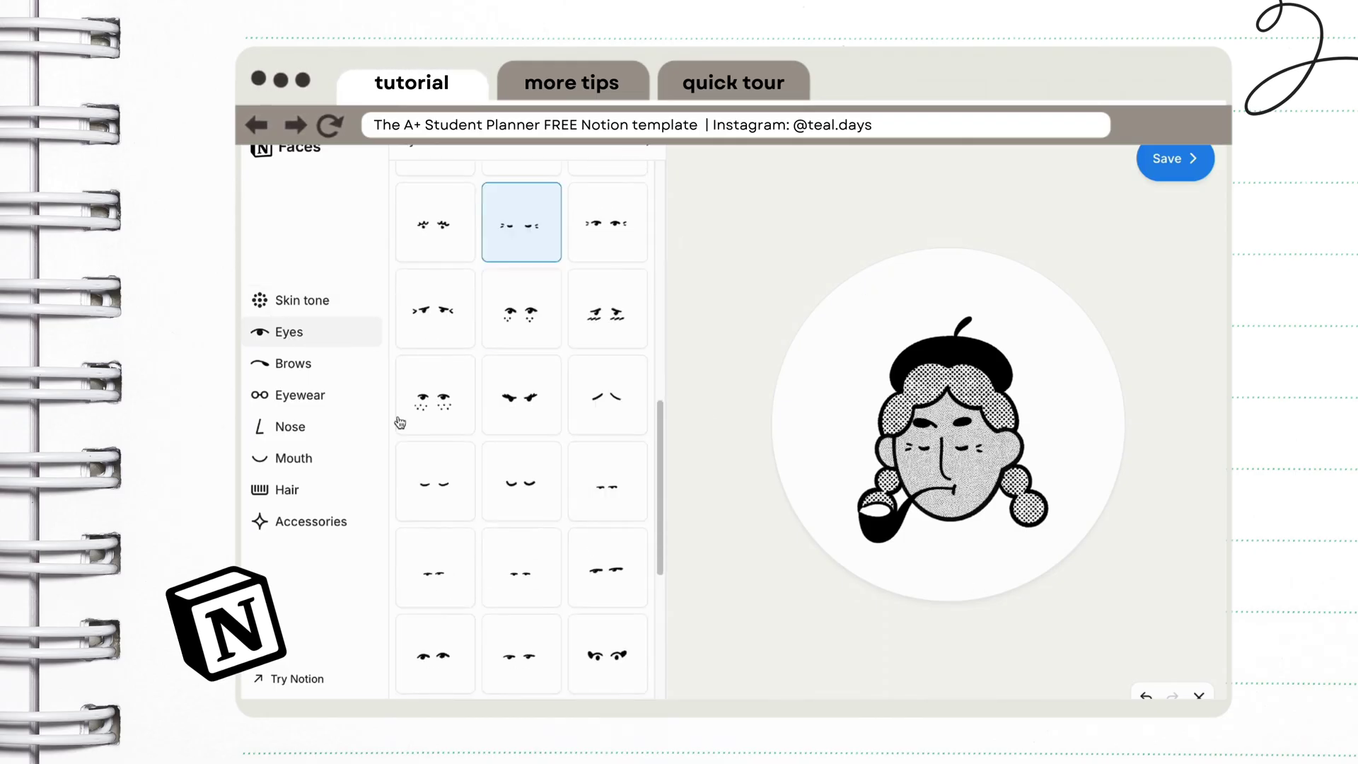
{"action": "left_click", "coordinate": [400, 422]}
{"action": "left_click", "coordinate": [537, 256]}
{"action": "left_click", "coordinate": [293, 363]}
{"action": "left_click", "coordinate": [609, 206]}
{"action": "left_click", "coordinate": [609, 463]}
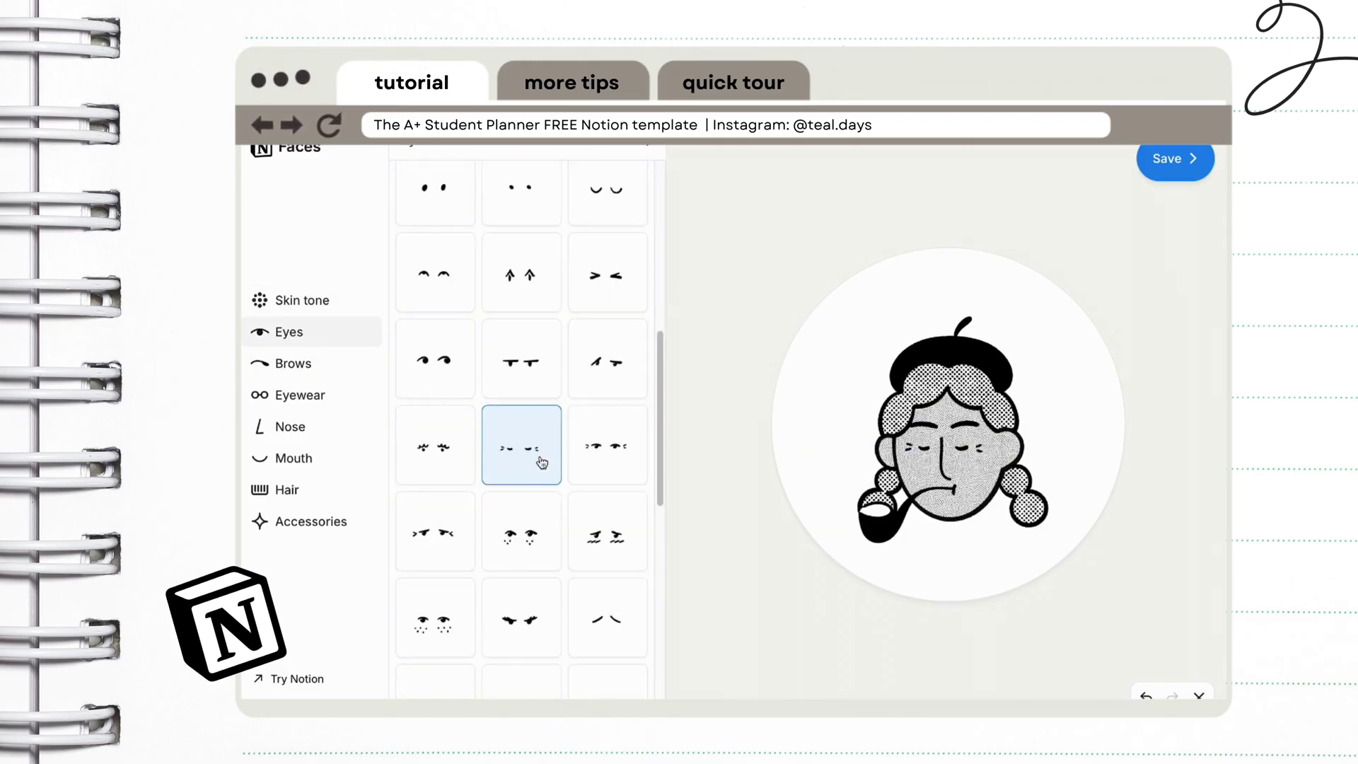
{"action": "scroll", "coordinate": [554, 463], "scroll_direction": "down", "scroll_amount": 6}
{"action": "left_click", "coordinate": [446, 520]}
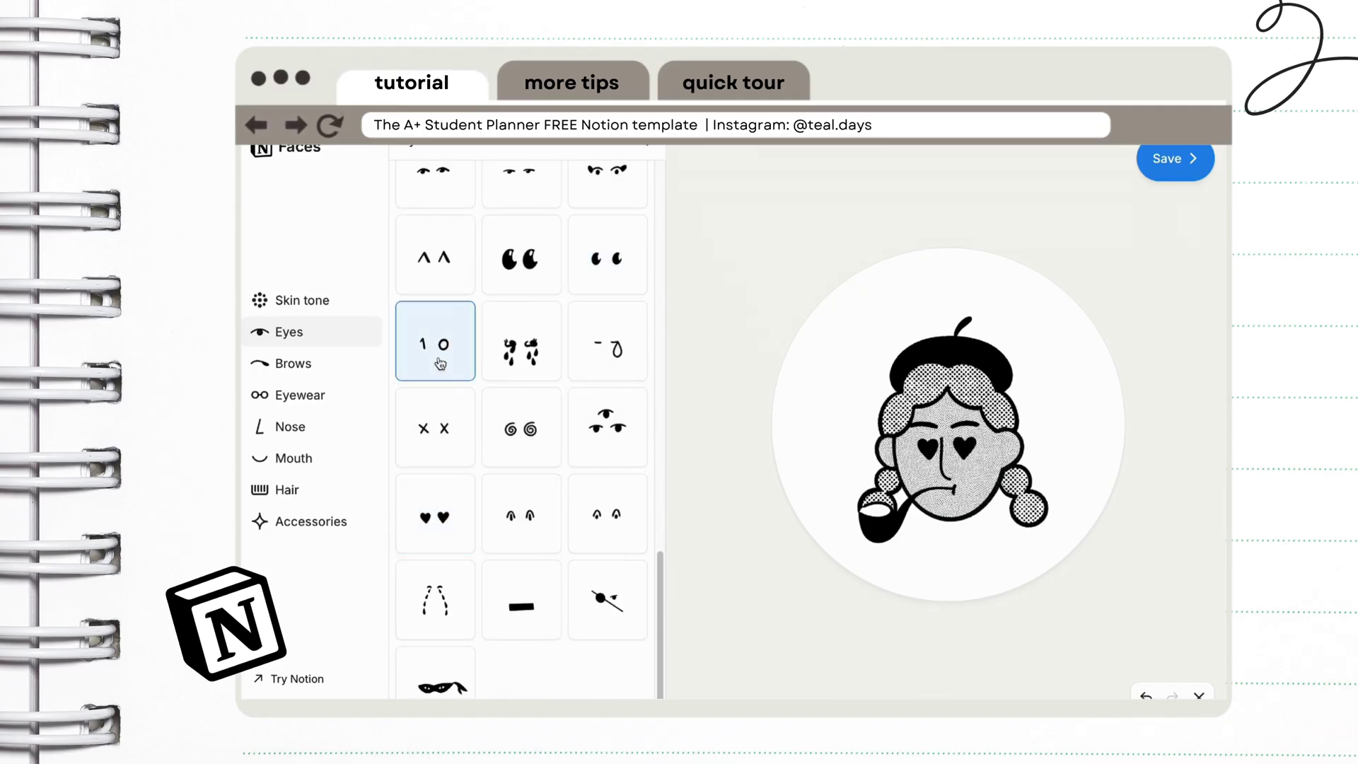
{"action": "left_click", "coordinate": [608, 424]}
{"action": "scroll", "coordinate": [435, 283], "scroll_direction": "up", "scroll_amount": 1}
{"action": "left_click", "coordinate": [435, 256]}
{"action": "scroll", "coordinate": [435, 283], "scroll_direction": "down", "scroll_amount": 1}
{"action": "left_click", "coordinate": [433, 517]}
{"action": "left_click", "coordinate": [624, 269]}
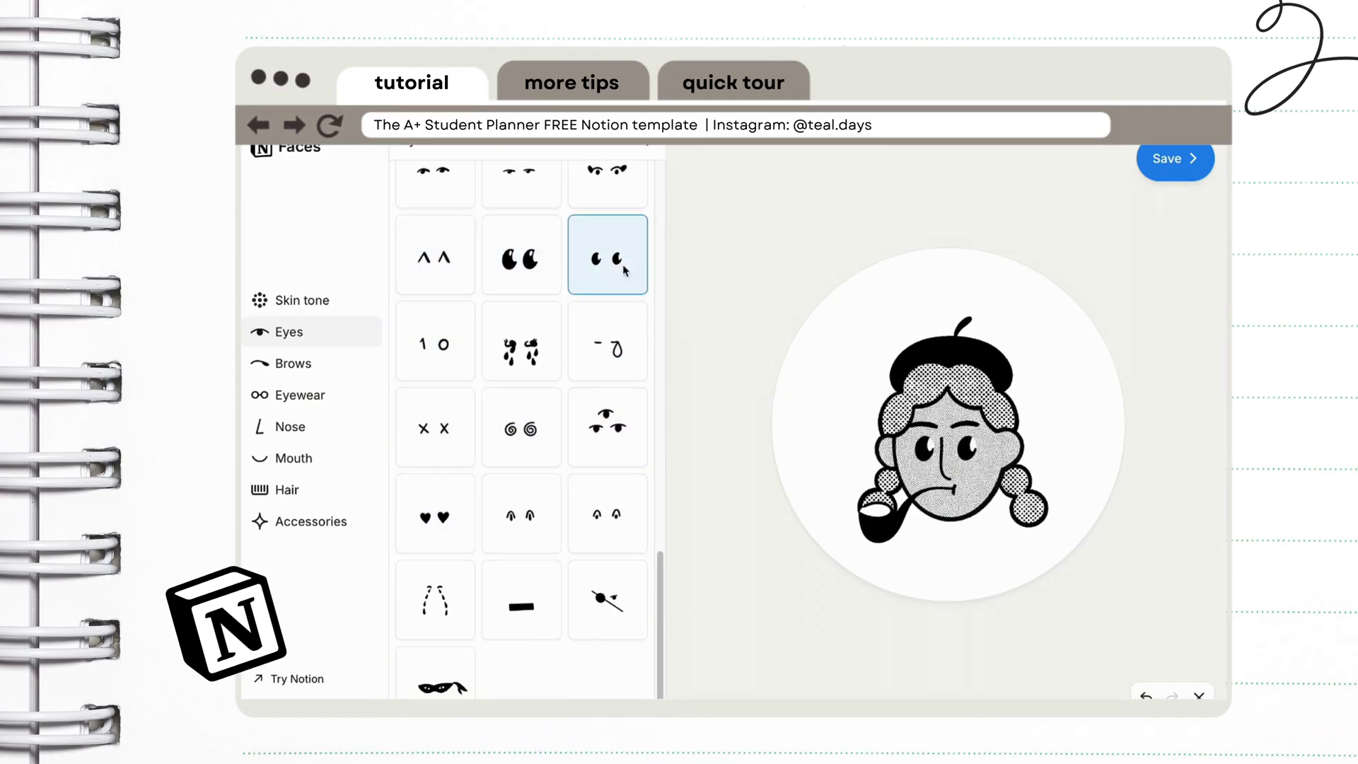
{"action": "left_click", "coordinate": [293, 363]}
{"action": "left_click", "coordinate": [607, 440]}
{"action": "left_click", "coordinate": [604, 358]}
- Add glasses, replace the pipe with a plain mouth, and switch to short hair with headphones
{"action": "left_click", "coordinate": [300, 395]}
{"action": "scroll", "coordinate": [495, 354], "scroll_direction": "down", "scroll_amount": 3}
{"action": "left_click", "coordinate": [431, 436]}
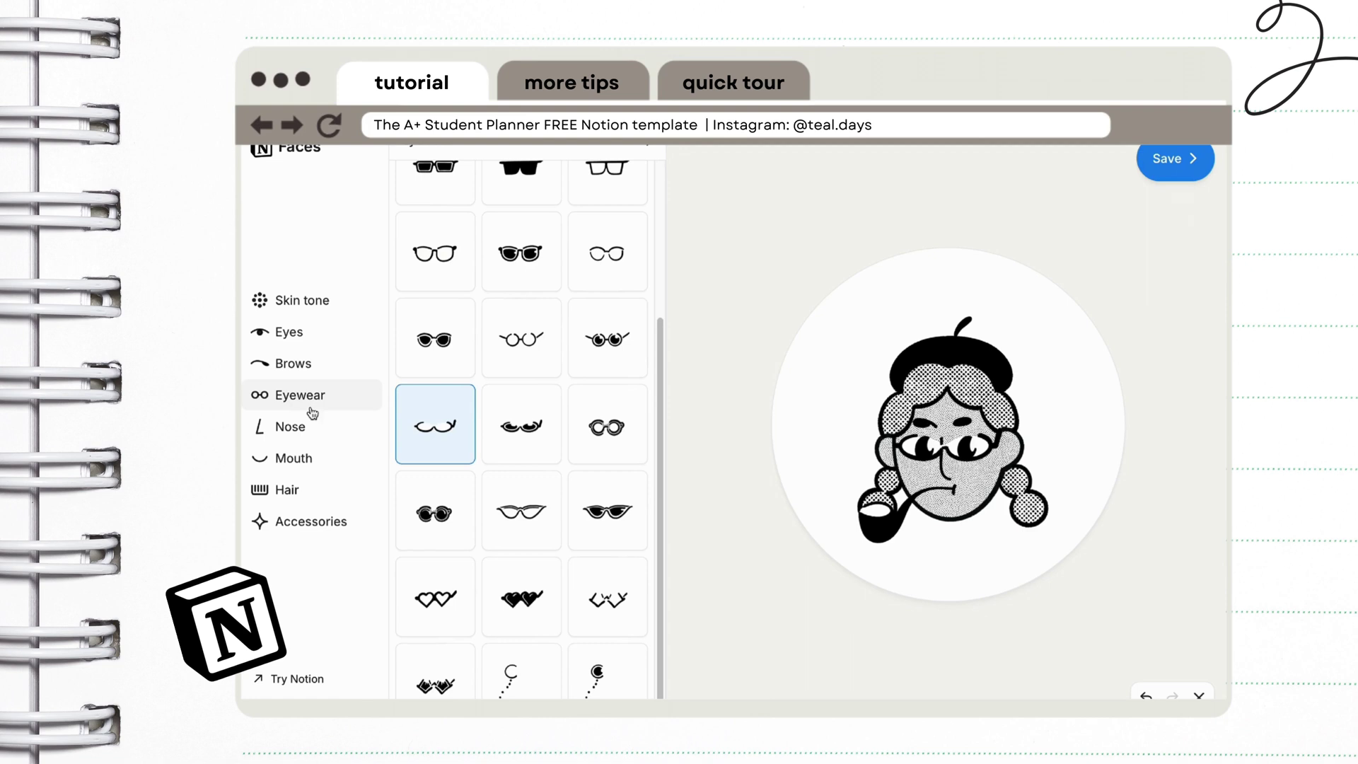
{"action": "left_click", "coordinate": [290, 426]}
{"action": "left_click", "coordinate": [293, 457]}
{"action": "left_click", "coordinate": [434, 397]}
{"action": "left_click", "coordinate": [287, 489]}
{"action": "left_click", "coordinate": [435, 391]}
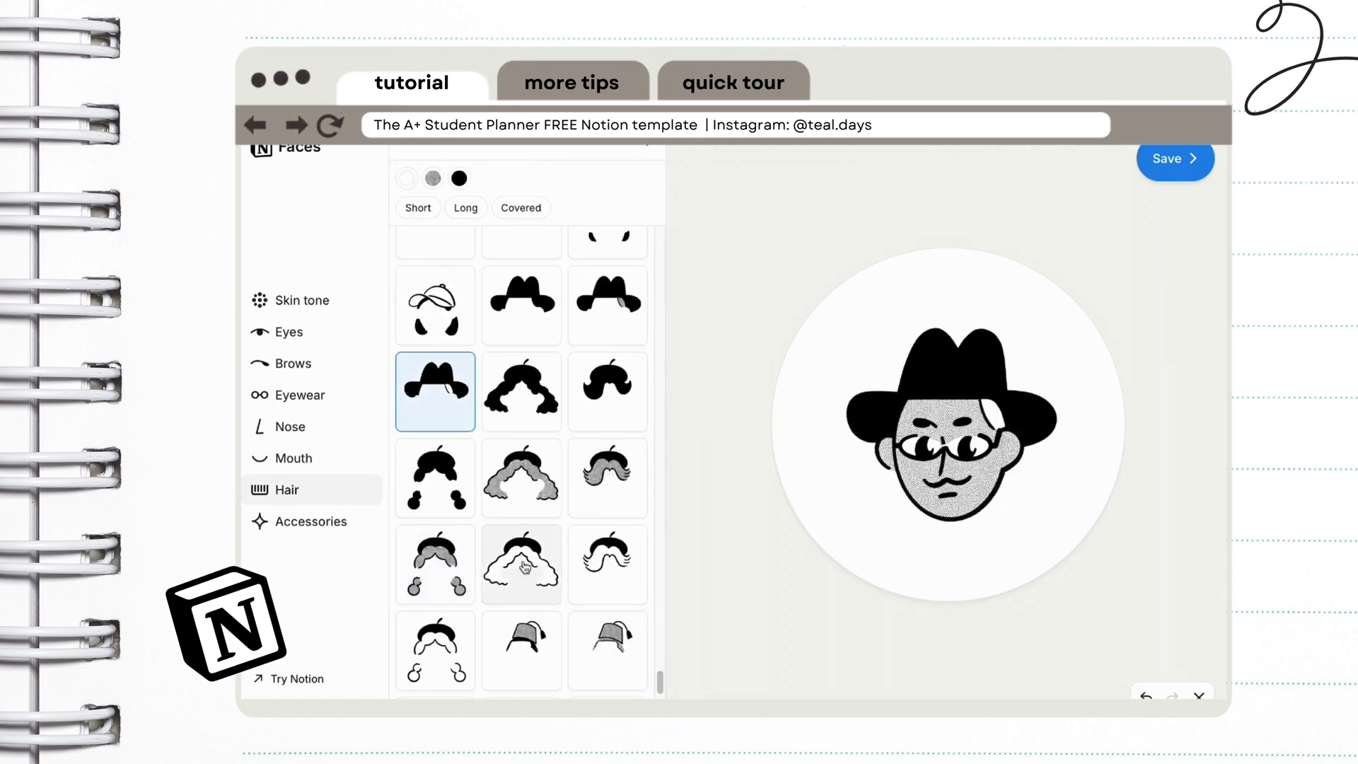
{"action": "scroll", "coordinate": [522, 496], "scroll_direction": "down", "scroll_amount": 1}
{"action": "left_click", "coordinate": [435, 636]}
{"action": "scroll", "coordinate": [522, 496], "scroll_direction": "down", "scroll_amount": 3}
{"action": "left_click", "coordinate": [607, 470]}
{"action": "scroll", "coordinate": [522, 424], "scroll_direction": "down", "scroll_amount": 1}
- Adjust the brows again and settle on a new eye style
{"action": "left_click", "coordinate": [293, 363]}
{"action": "left_click", "coordinate": [534, 226]}
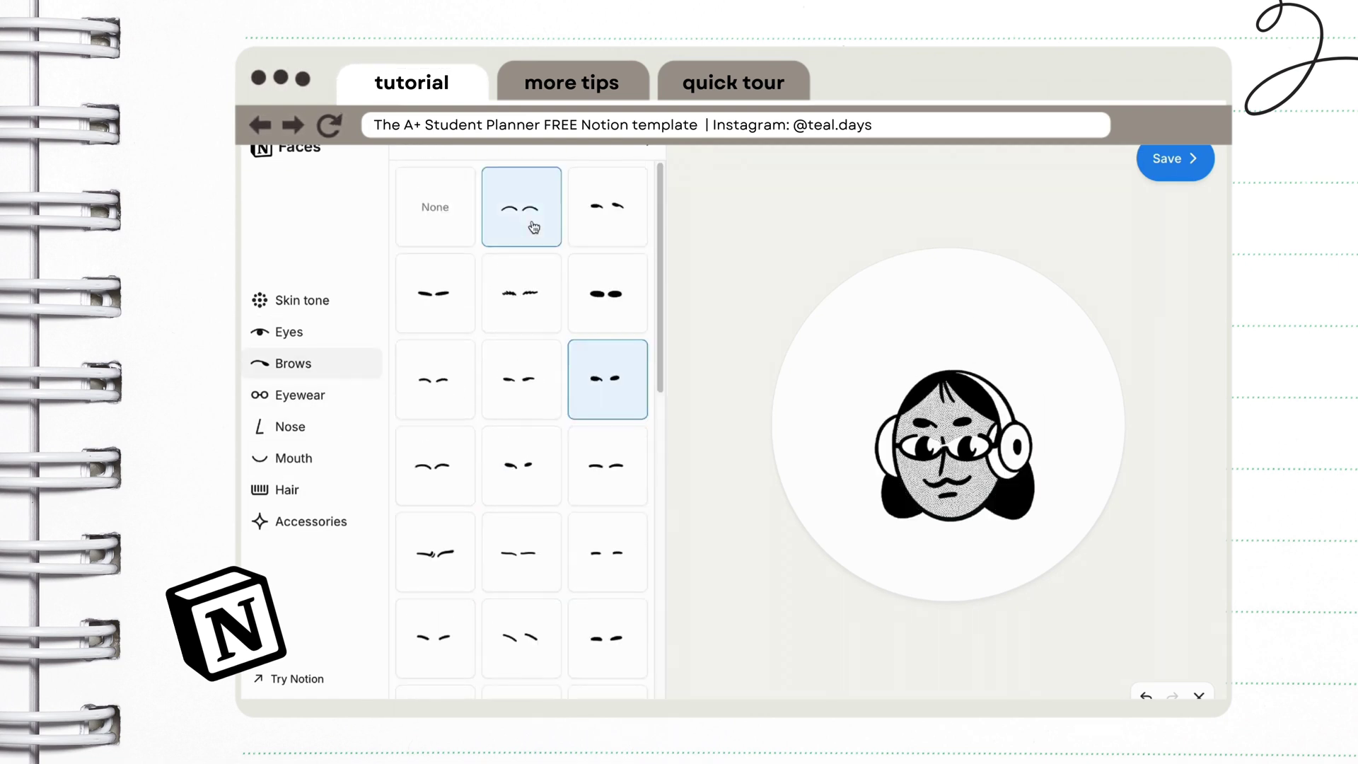
{"action": "left_click", "coordinate": [606, 455]}
{"action": "left_click", "coordinate": [300, 395]}
{"action": "left_click", "coordinate": [289, 331]}
{"action": "scroll", "coordinate": [521, 424], "scroll_direction": "down", "scroll_amount": 5}
{"action": "left_click", "coordinate": [522, 359]}
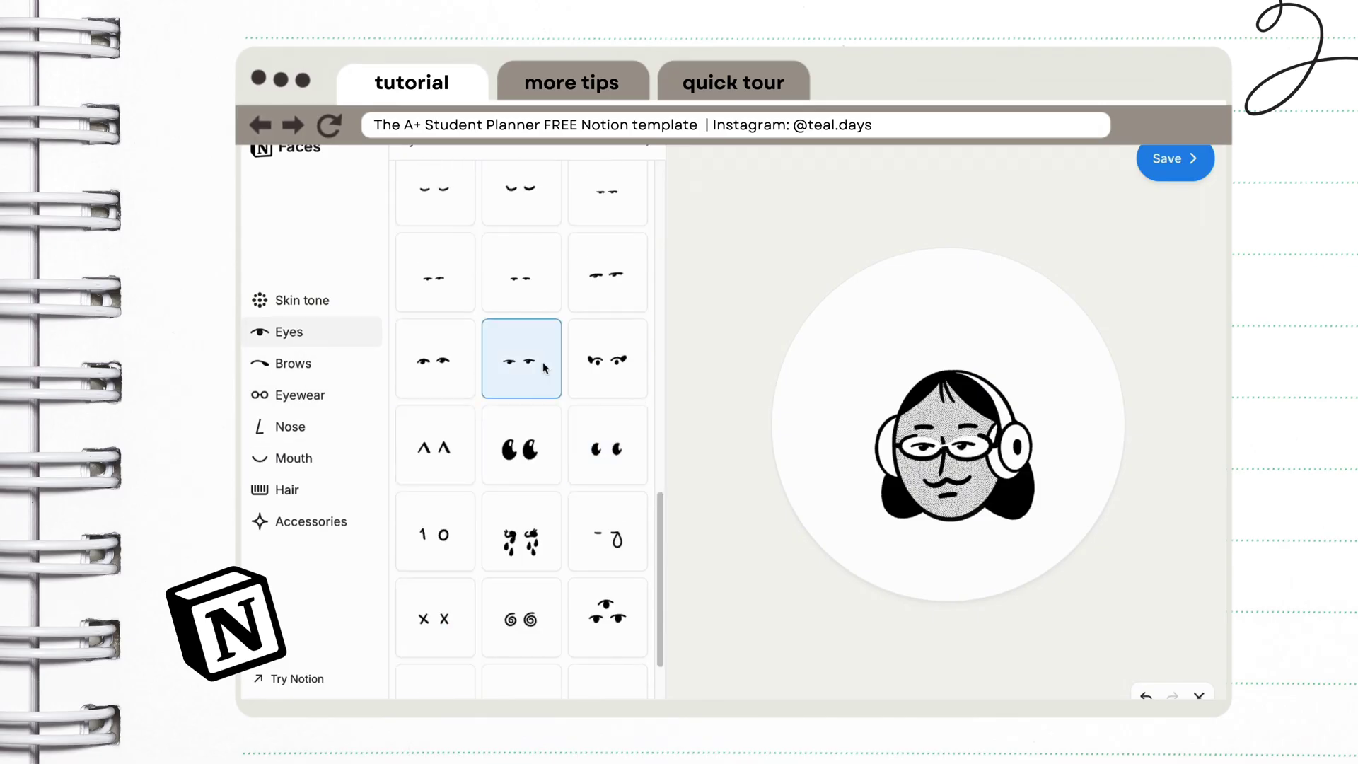
{"action": "scroll", "coordinate": [540, 573], "scroll_direction": "up", "scroll_amount": 3}
{"action": "left_click", "coordinate": [435, 552]}
{"action": "left_click", "coordinate": [522, 385]}
- Try accessories like graduation cap, flower, pencil and confetti, then set Accessories to None
{"action": "left_click", "coordinate": [331, 525]}
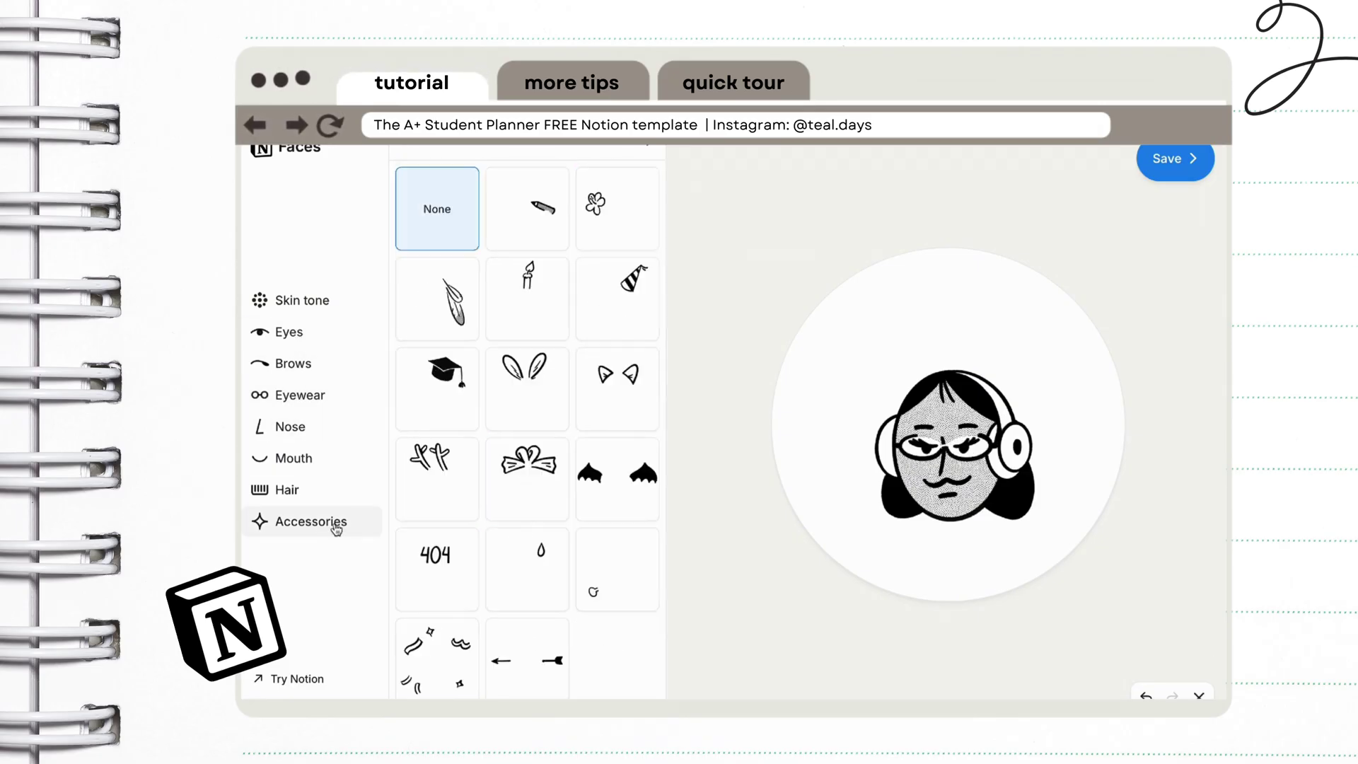
{"action": "left_click", "coordinate": [437, 389]}
{"action": "left_click", "coordinate": [437, 208]}
{"action": "left_click", "coordinate": [579, 217]}
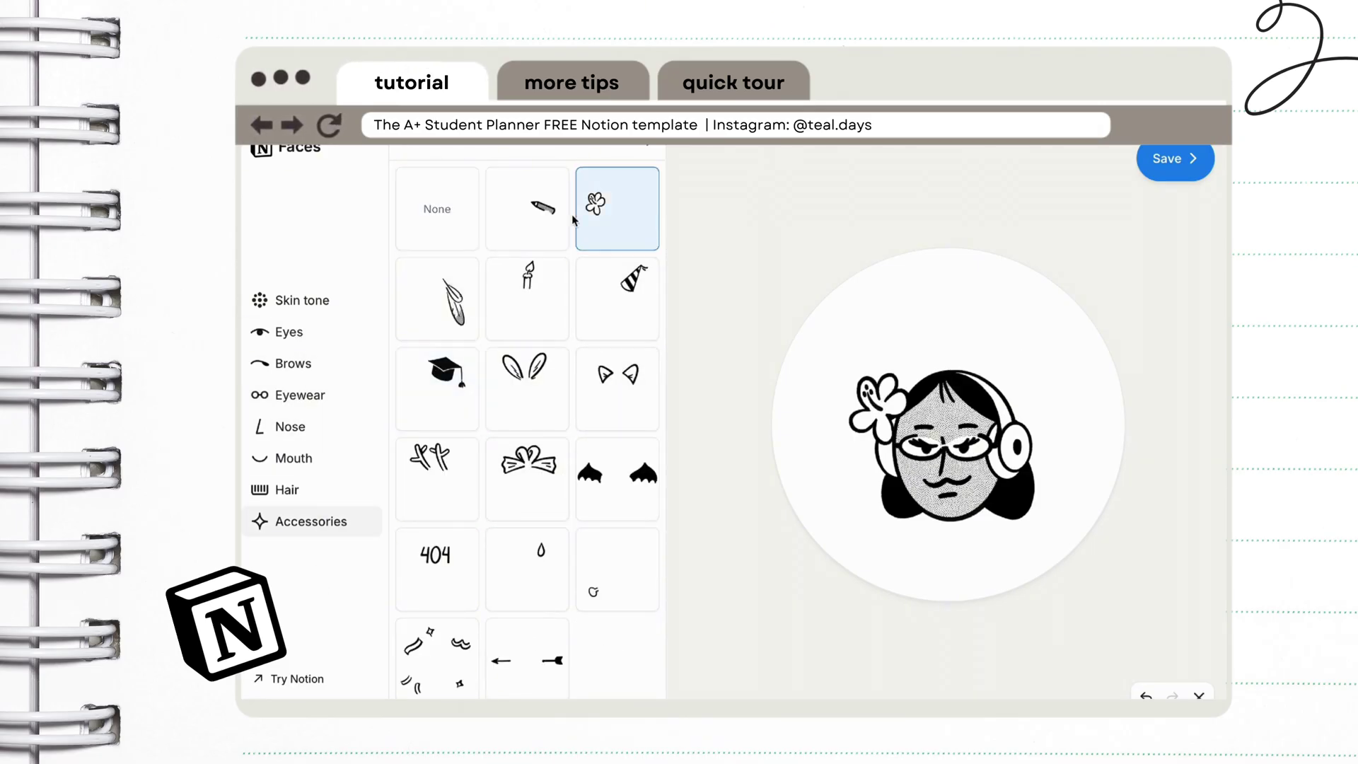
{"action": "left_click", "coordinate": [544, 208]}
{"action": "left_click", "coordinate": [434, 206]}
{"action": "left_click", "coordinate": [585, 561]}
{"action": "left_click", "coordinate": [531, 566]}
{"action": "left_click", "coordinate": [458, 570]}
{"action": "left_click", "coordinate": [448, 667]}
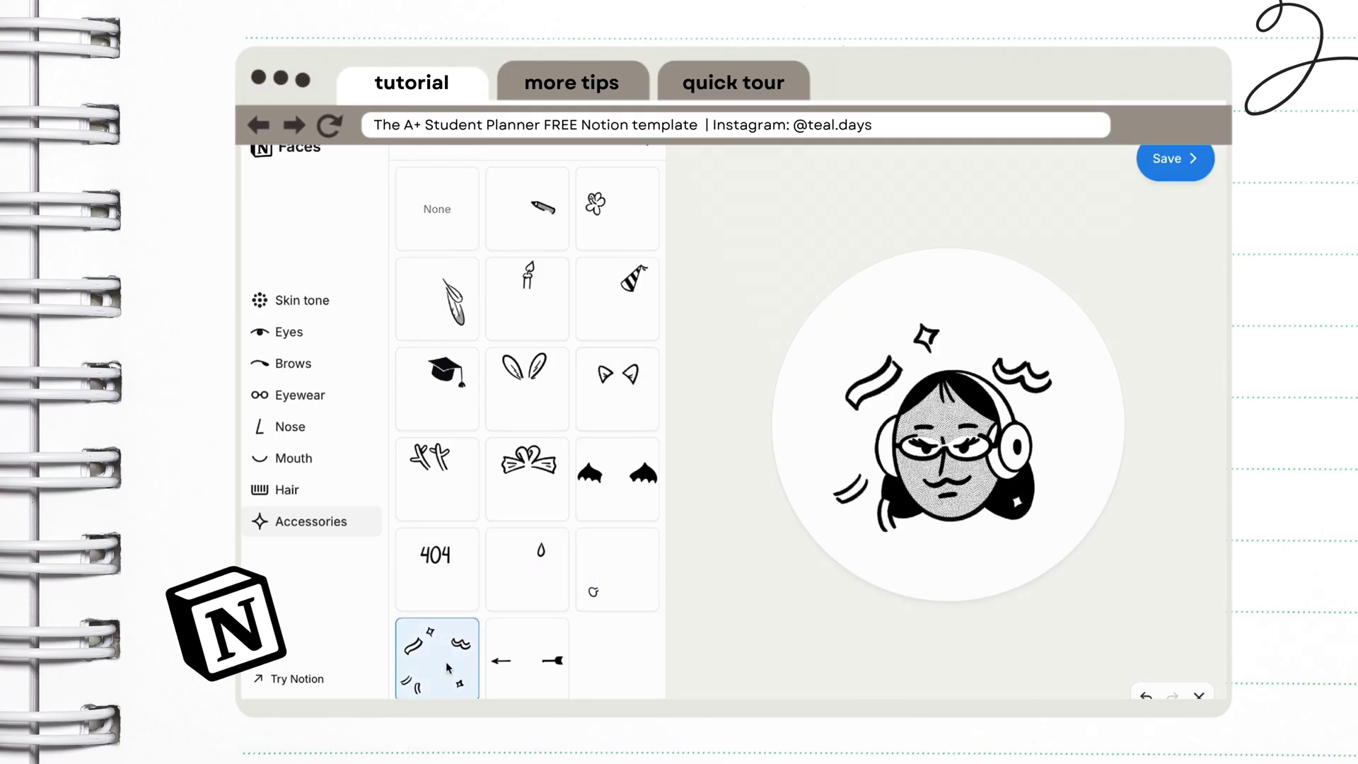
{"action": "left_click", "coordinate": [527, 658]}
{"action": "left_click", "coordinate": [437, 209]}
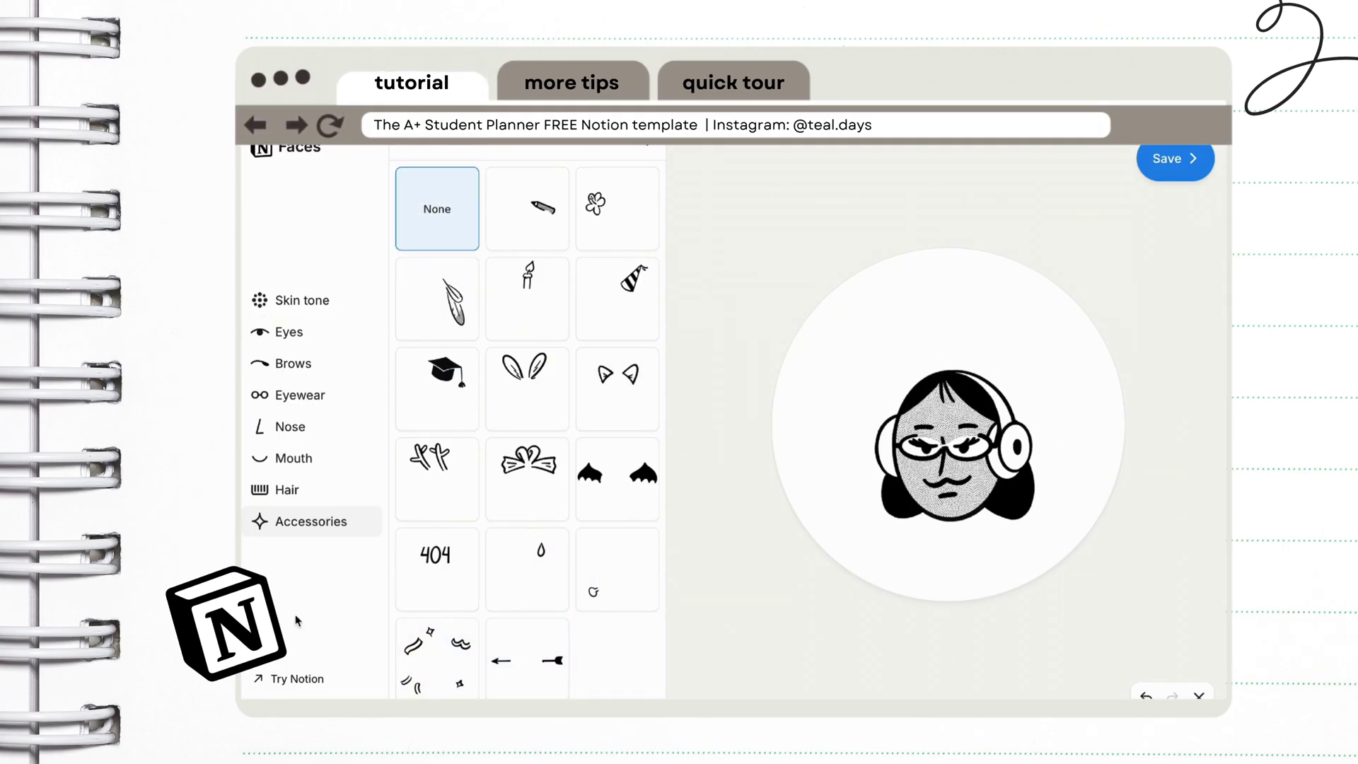
- Finish the face, leave headline and caption empty, and keep the grey background
{"action": "left_click", "coordinate": [1188, 156]}
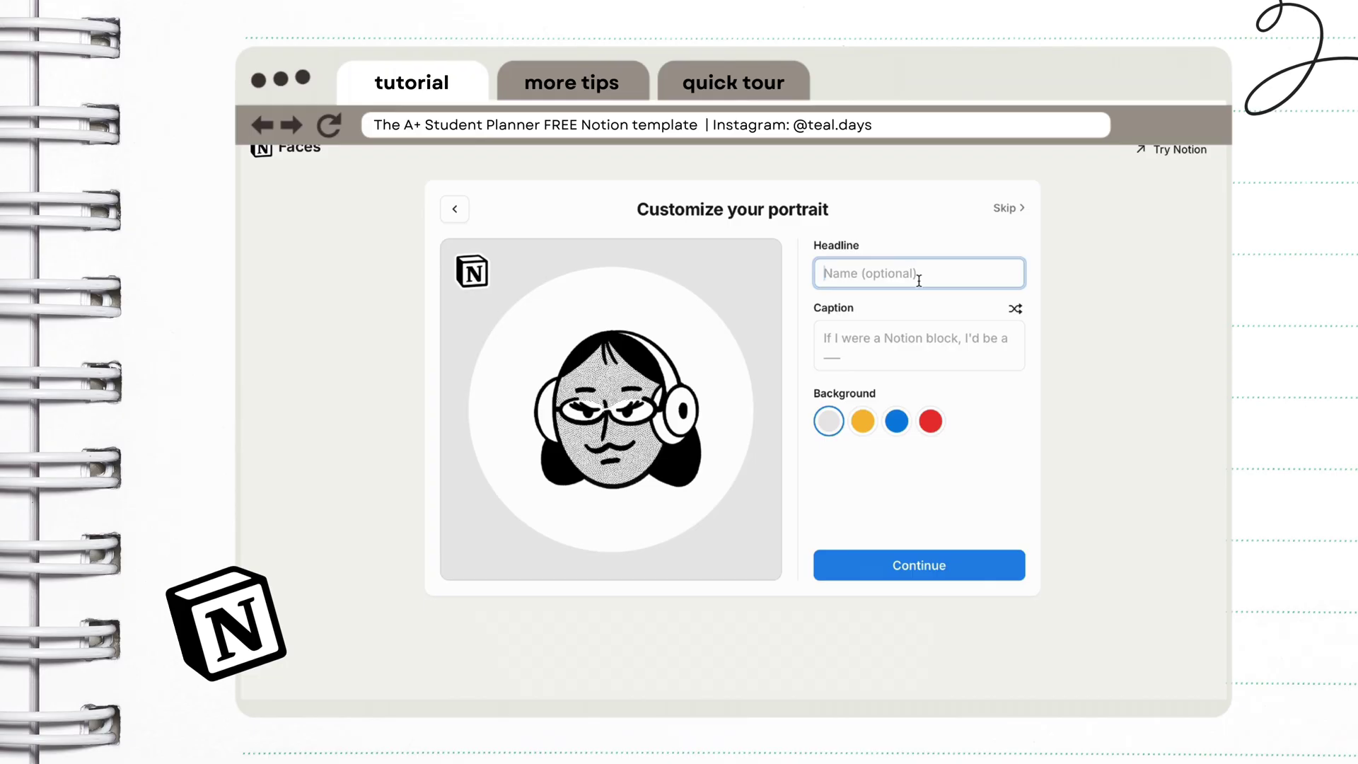
{"action": "type", "text": "chill"}
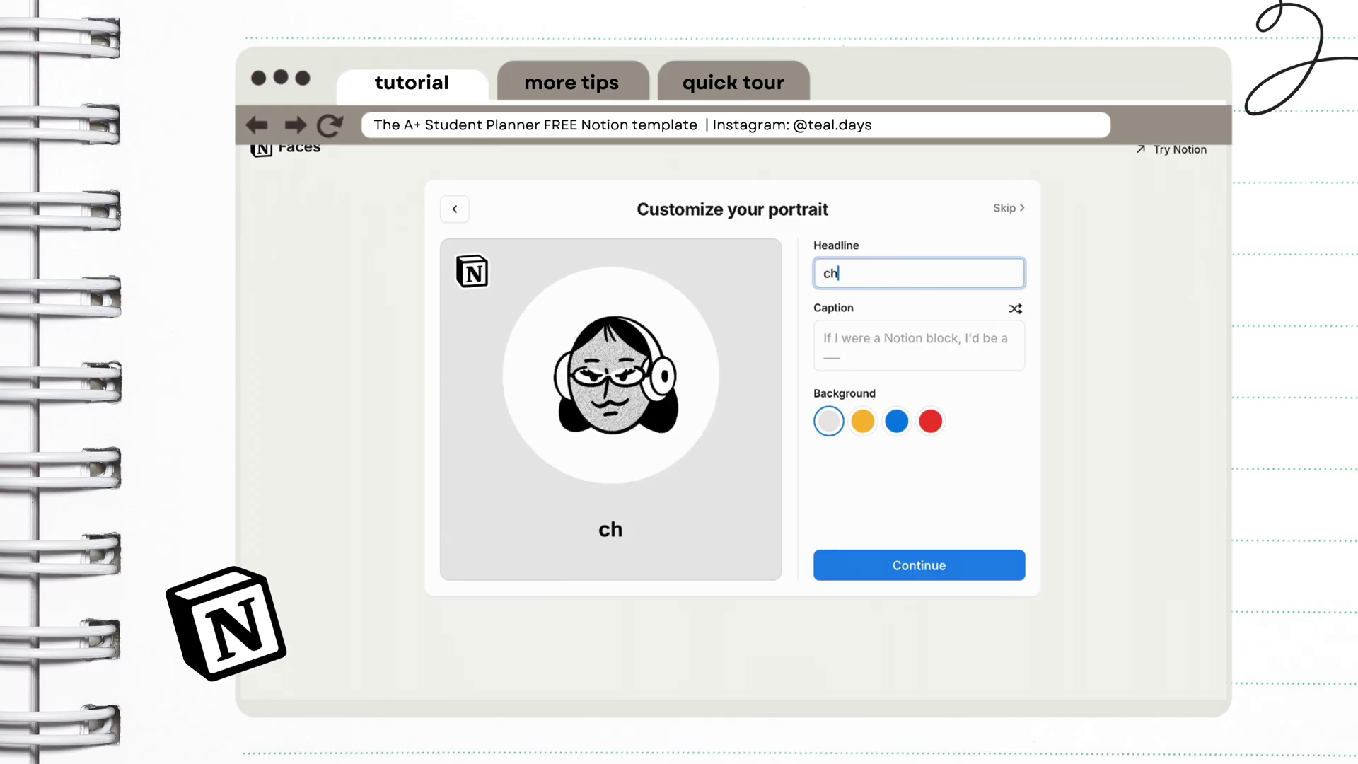
{"action": "key", "text": "BackSpace"}
{"action": "key", "text": "BackSpace"}
{"action": "type", "text": "a"}
{"action": "key", "text": "BackSpace"}
{"action": "left_click", "coordinate": [832, 338]}
{"action": "type", "text": "he"}
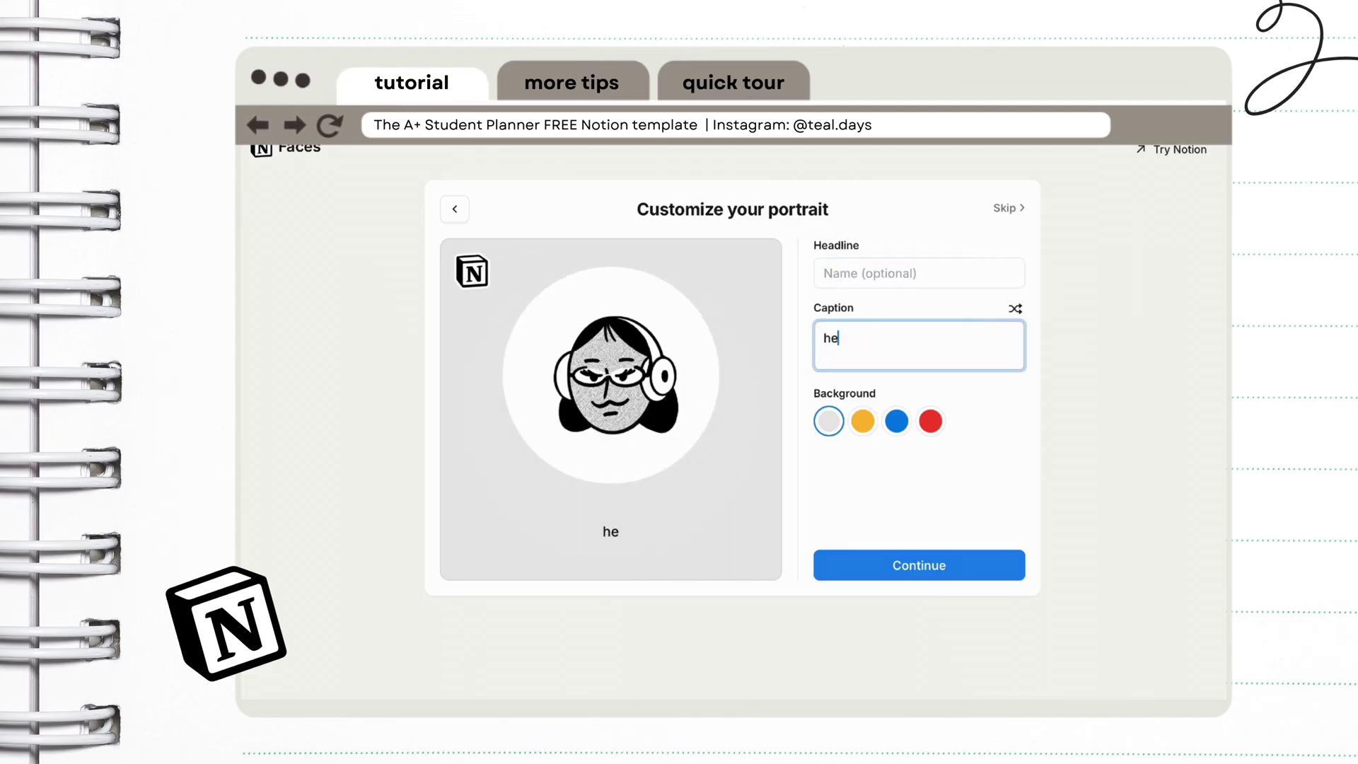
{"action": "key", "text": "BackSpace"}
{"action": "key", "text": "BackSpace"}
{"action": "key", "text": "BackSpace"}
{"action": "key", "text": "BackSpace"}
{"action": "key", "text": "BackSpace"}
{"action": "left_click", "coordinate": [863, 422]}
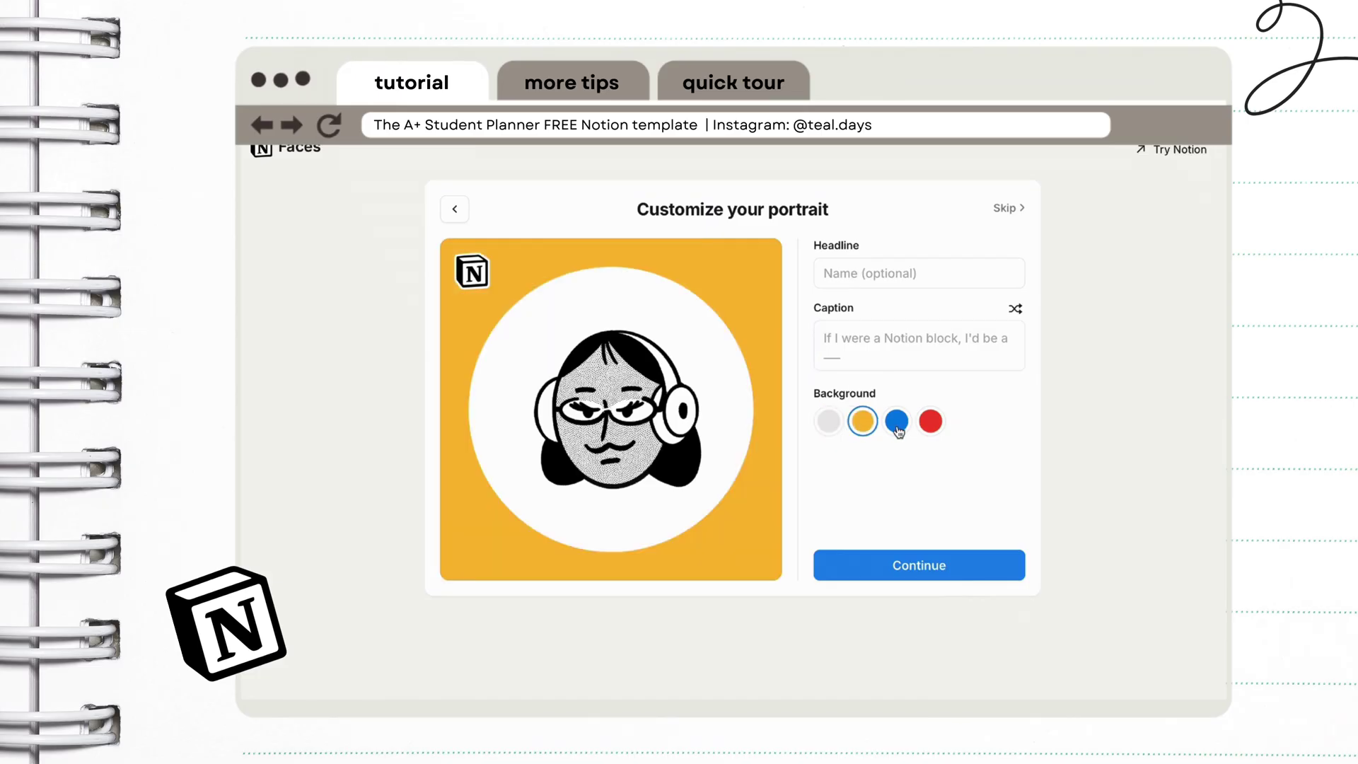
{"action": "left_click", "coordinate": [930, 421]}
{"action": "left_click", "coordinate": [828, 421]}
- Open the Portrait only download's background choices to get a transparent version
{"action": "left_click", "coordinate": [948, 569]}
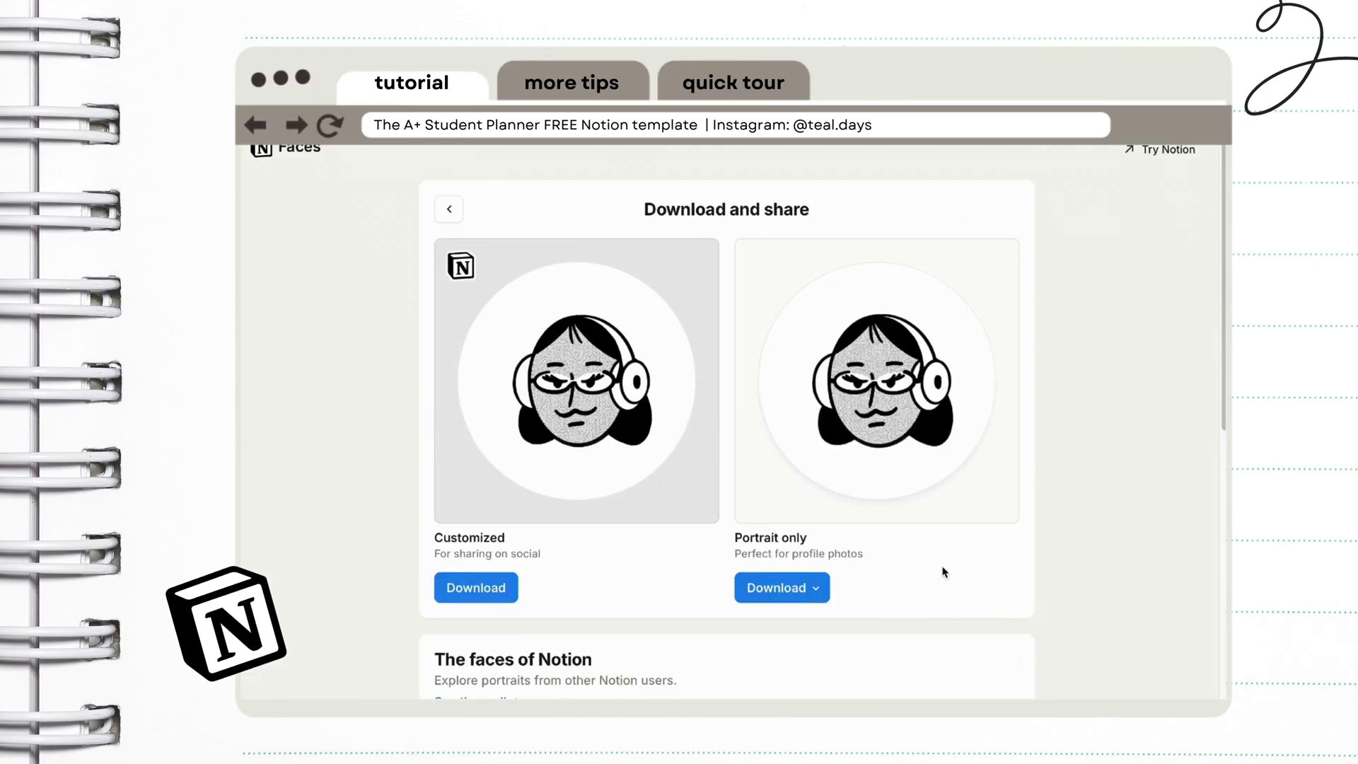
{"action": "scroll", "coordinate": [531, 591], "scroll_direction": "down", "scroll_amount": 1}
{"action": "left_click", "coordinate": [812, 581]}
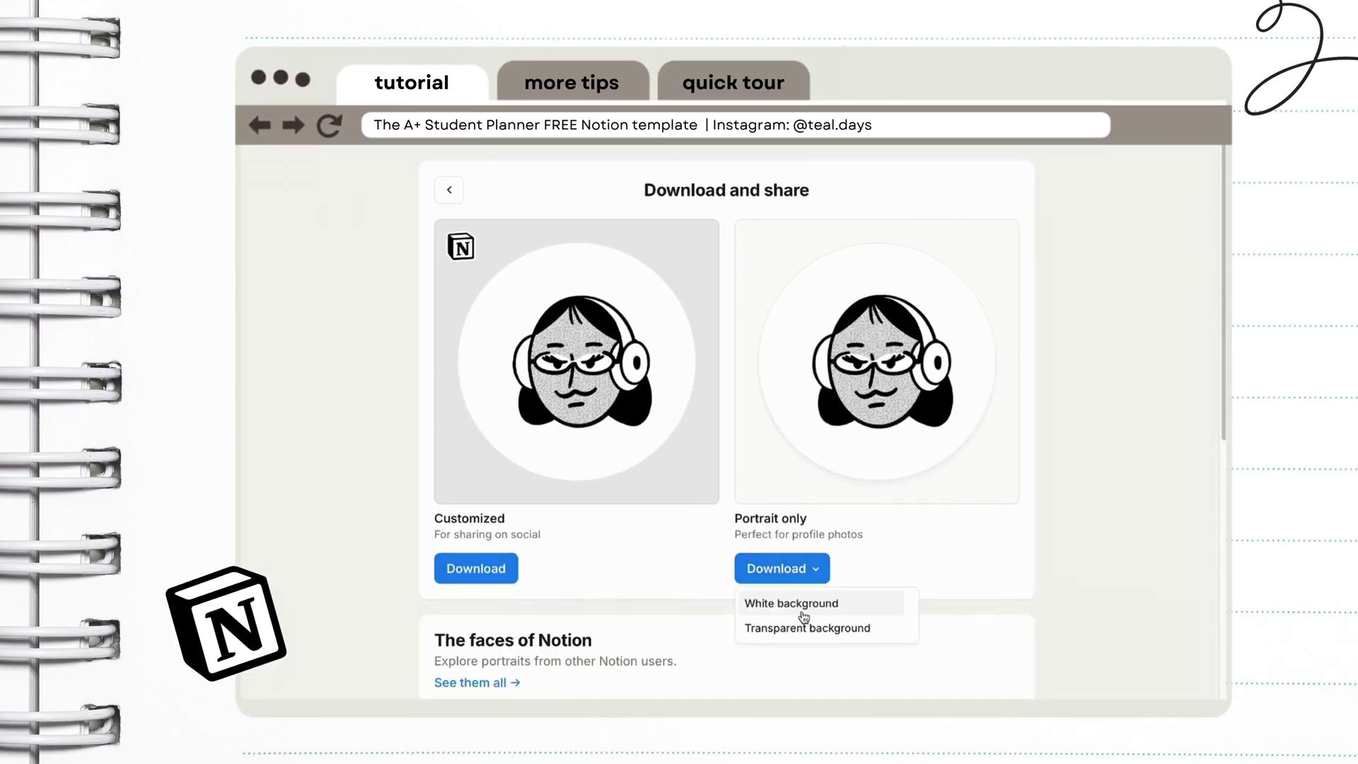
{"action": "scroll", "coordinate": [1050, 536], "scroll_direction": "down", "scroll_amount": 3}
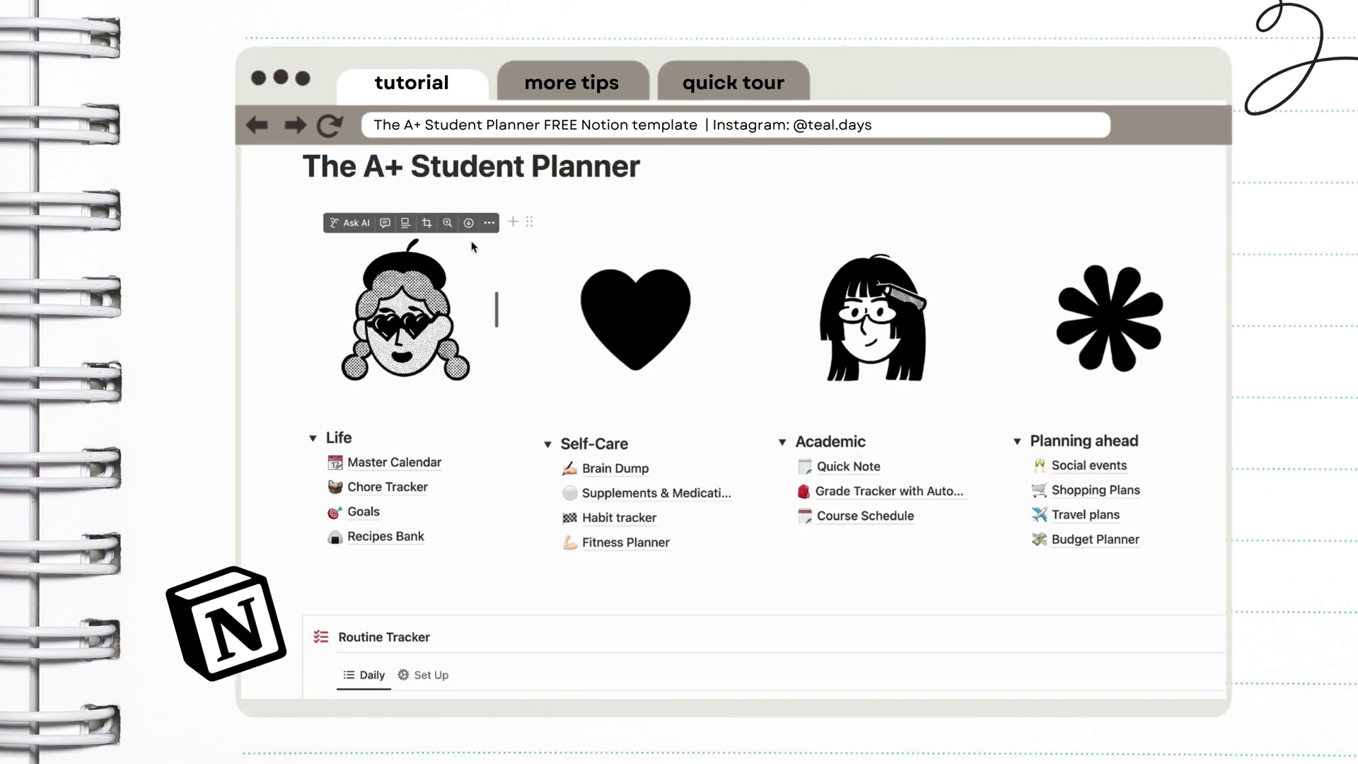
- Replace the first planner image with my-notion-face-transparent-3.png from the Downloads folder
{"action": "left_click", "coordinate": [489, 223]}
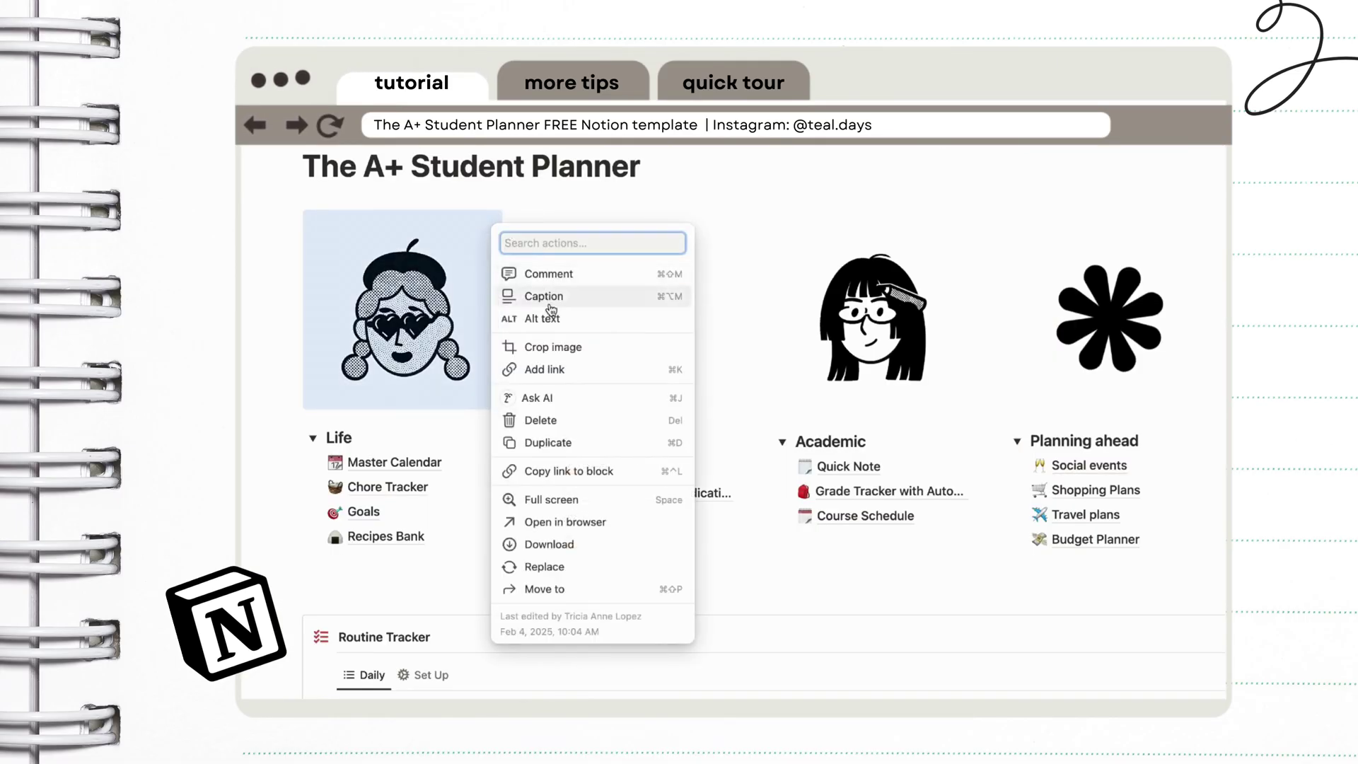
{"action": "left_click", "coordinate": [559, 566]}
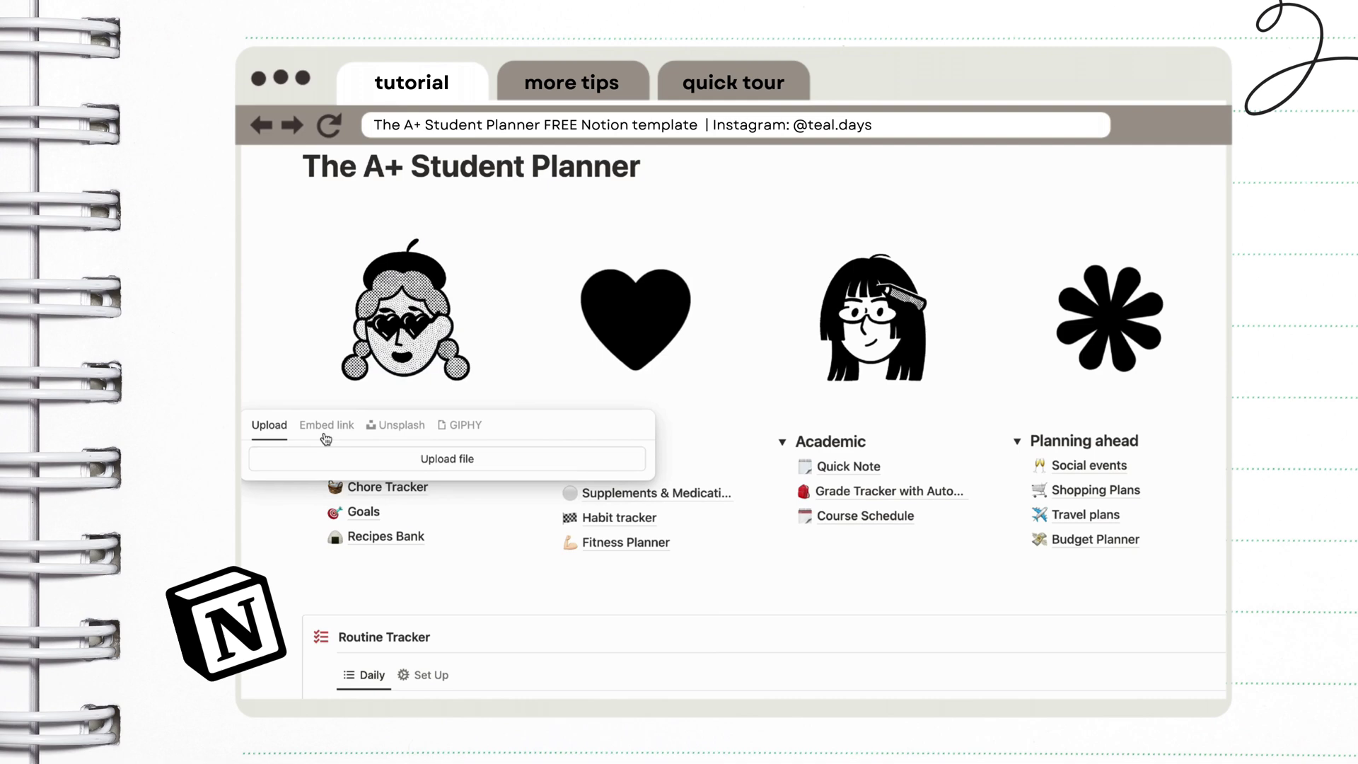
{"action": "left_click", "coordinate": [333, 458]}
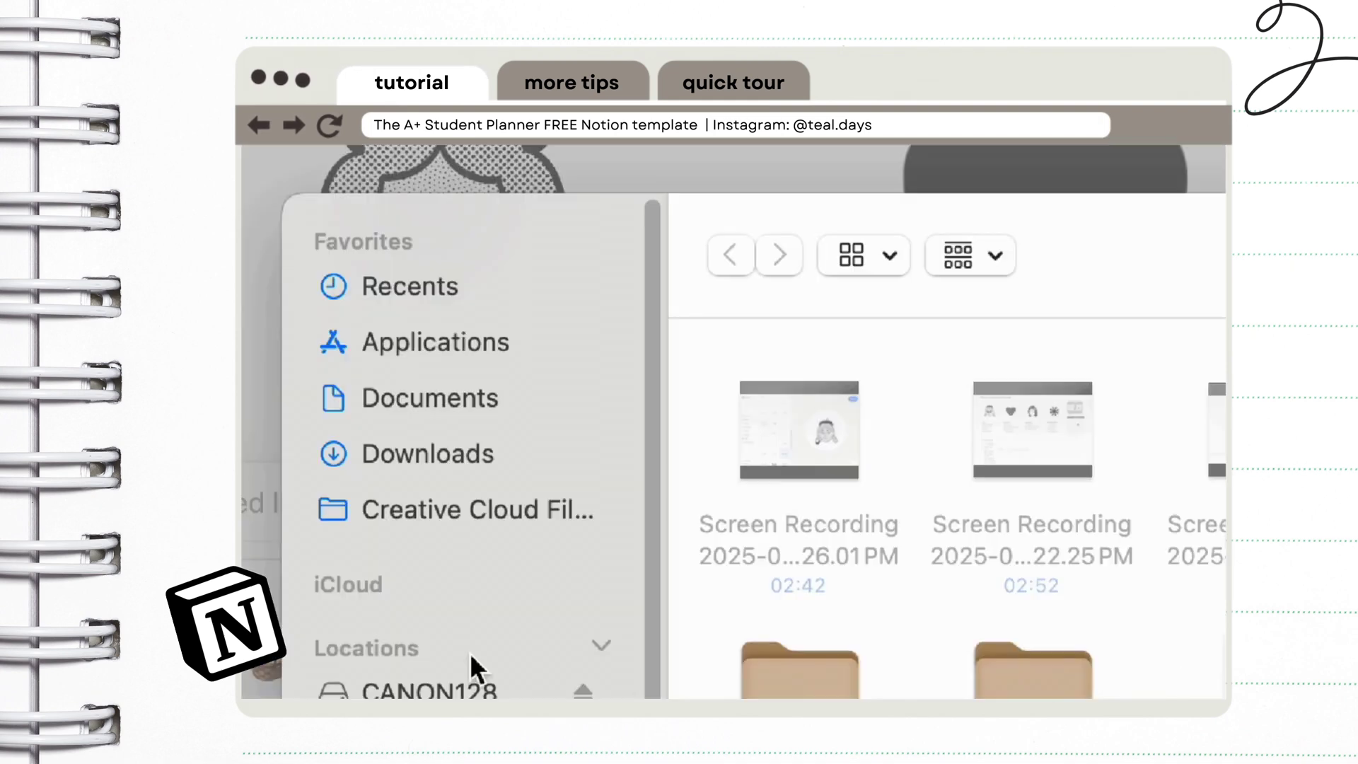
{"action": "left_click", "coordinate": [419, 460]}
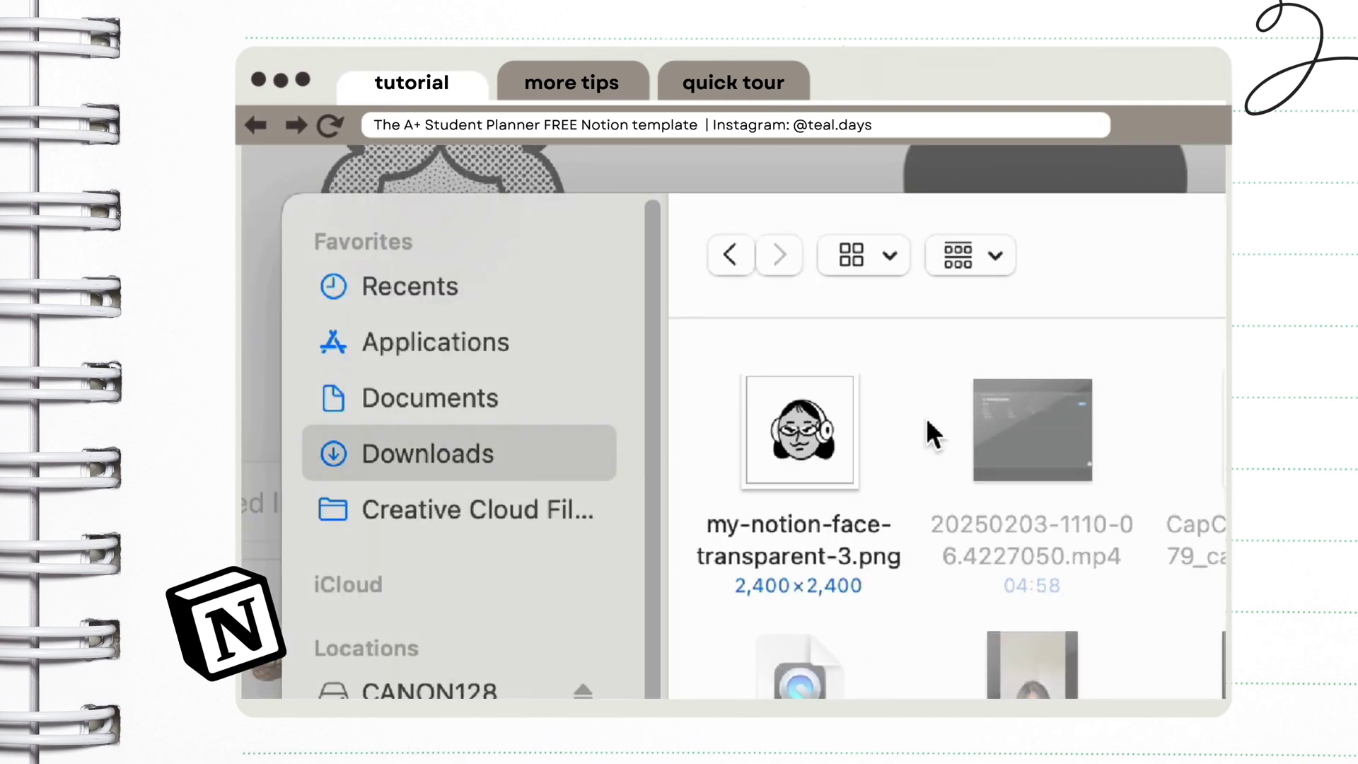
{"action": "left_click", "coordinate": [826, 468]}
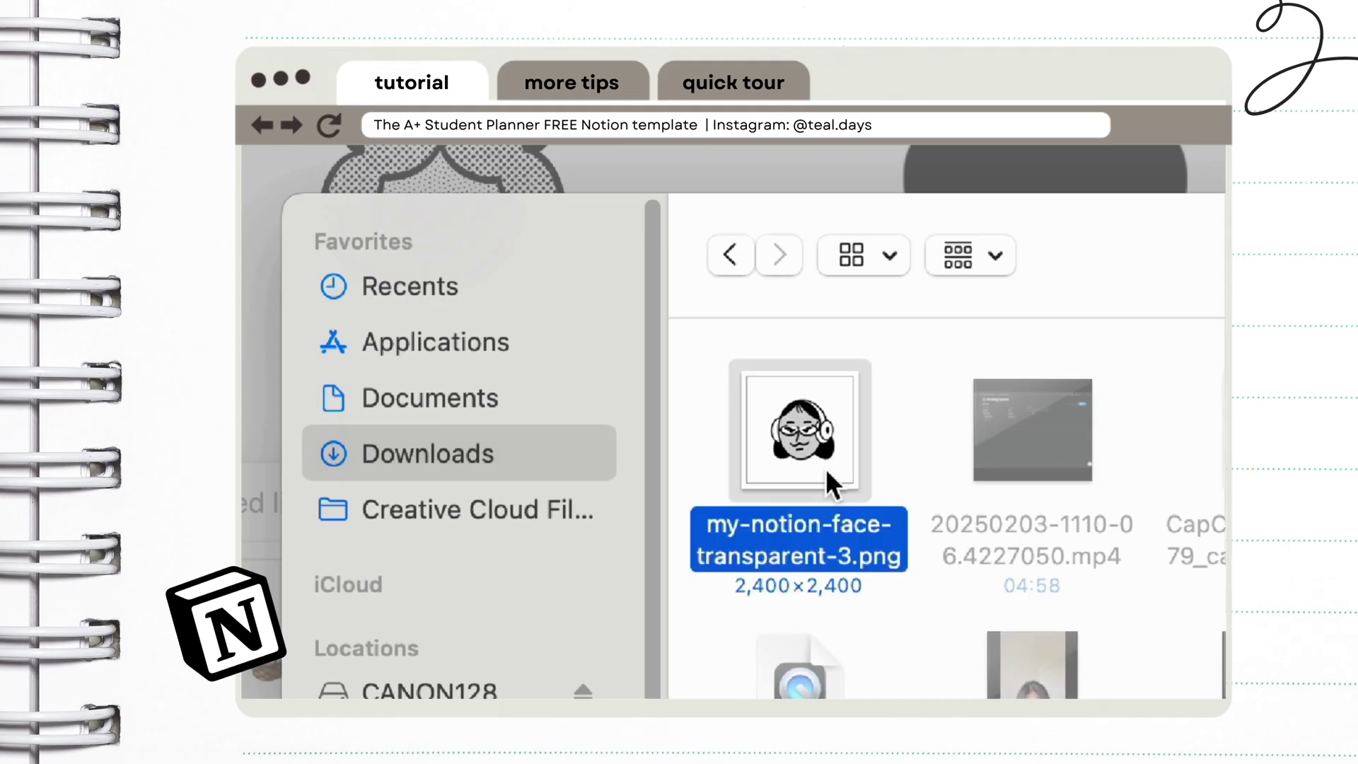
{"action": "key", "text": "Return"}
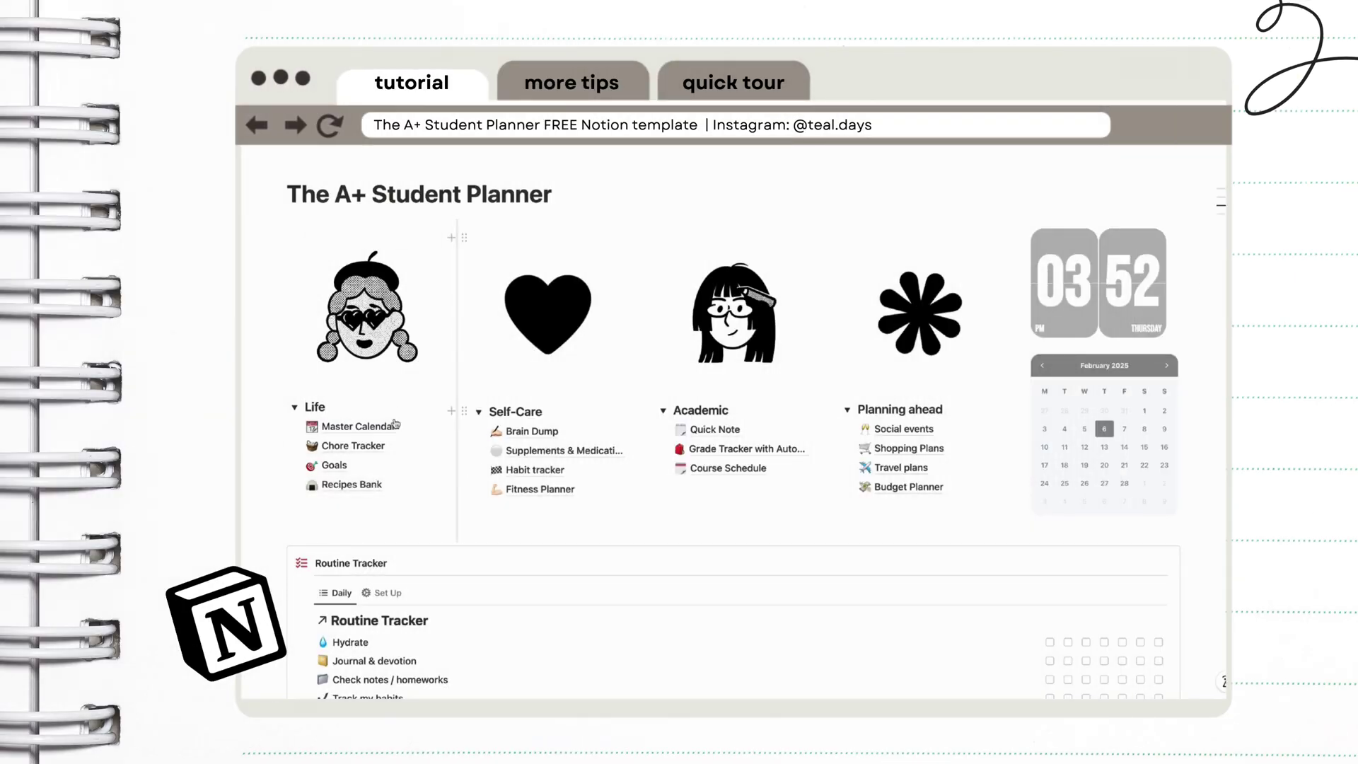
- Open the Master Calendar page and view its activities as a monthly calendar
{"action": "left_click", "coordinate": [395, 426]}
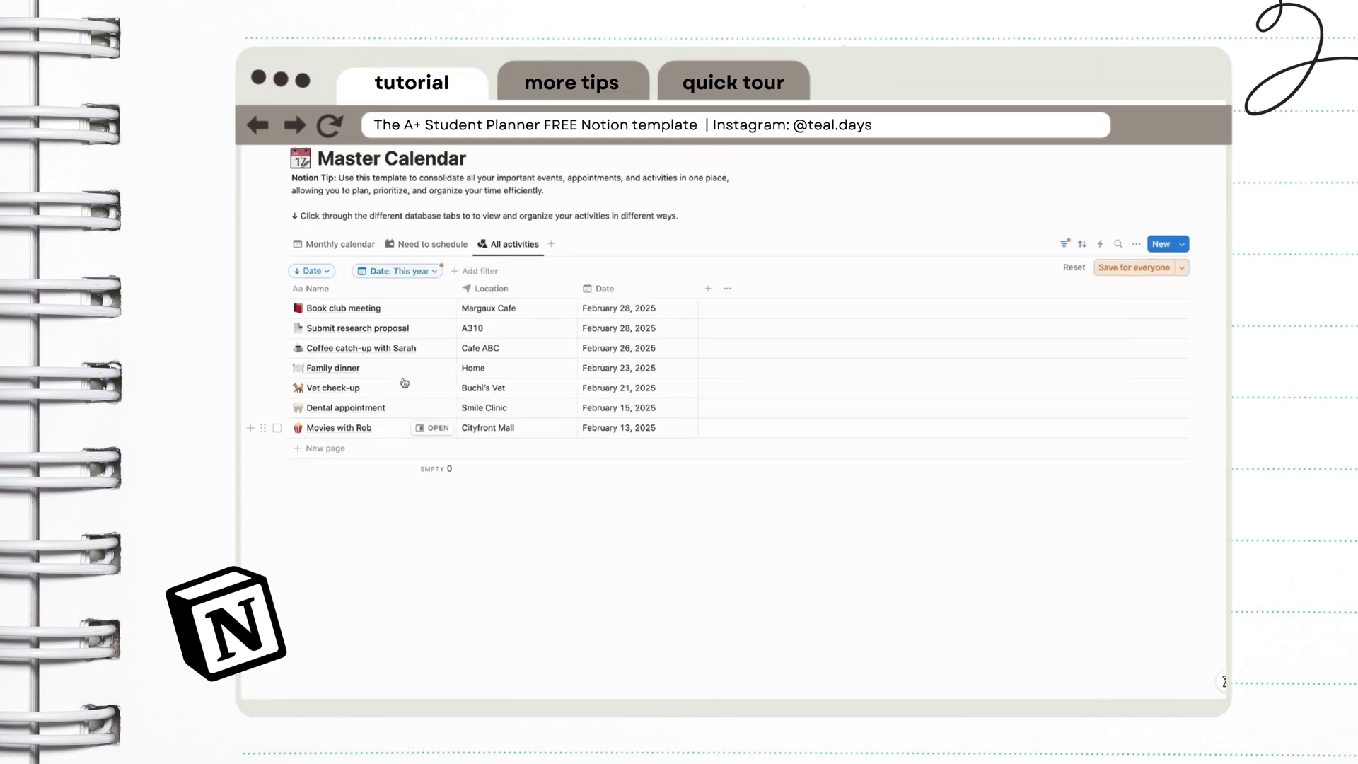
{"action": "left_click", "coordinate": [338, 244]}
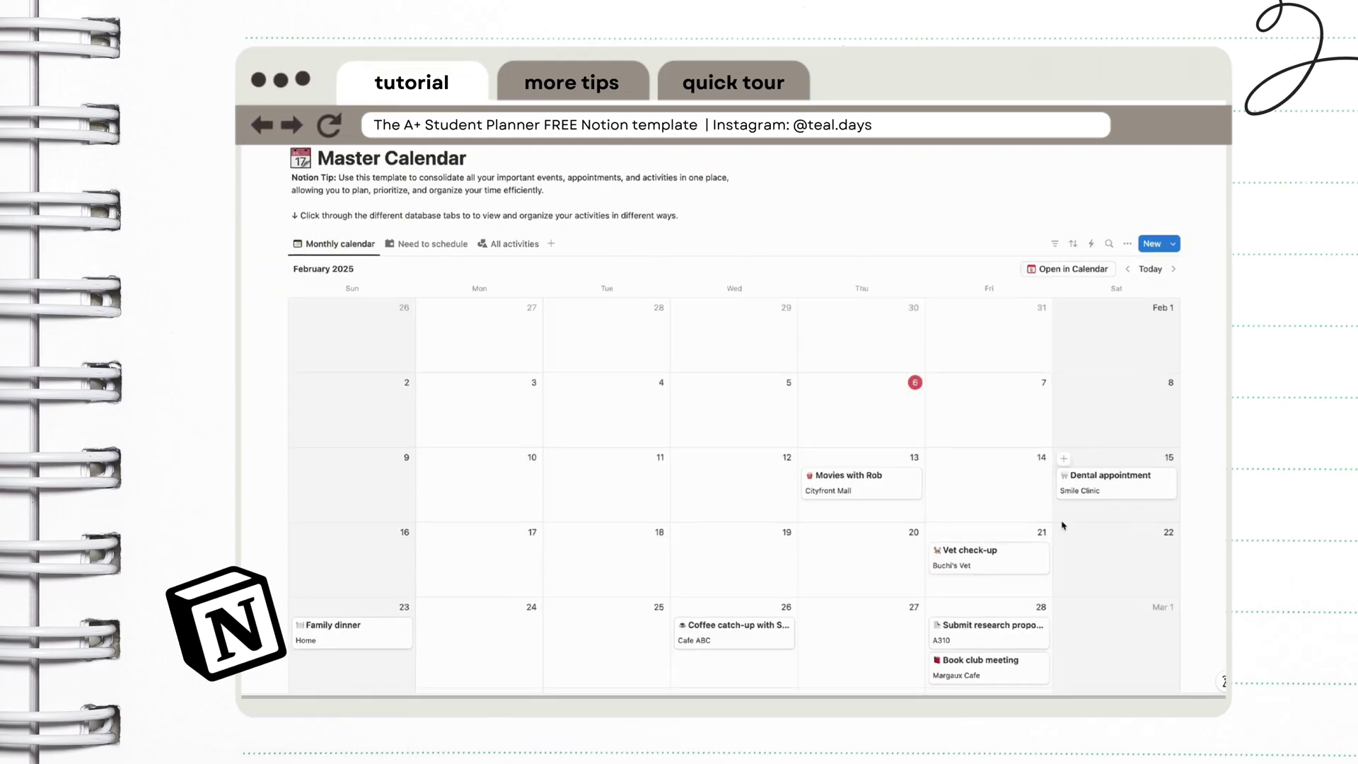
{"action": "scroll", "coordinate": [1063, 526], "scroll_direction": "down", "scroll_amount": 3}
{"action": "scroll", "coordinate": [939, 487], "scroll_direction": "up", "scroll_amount": 2}
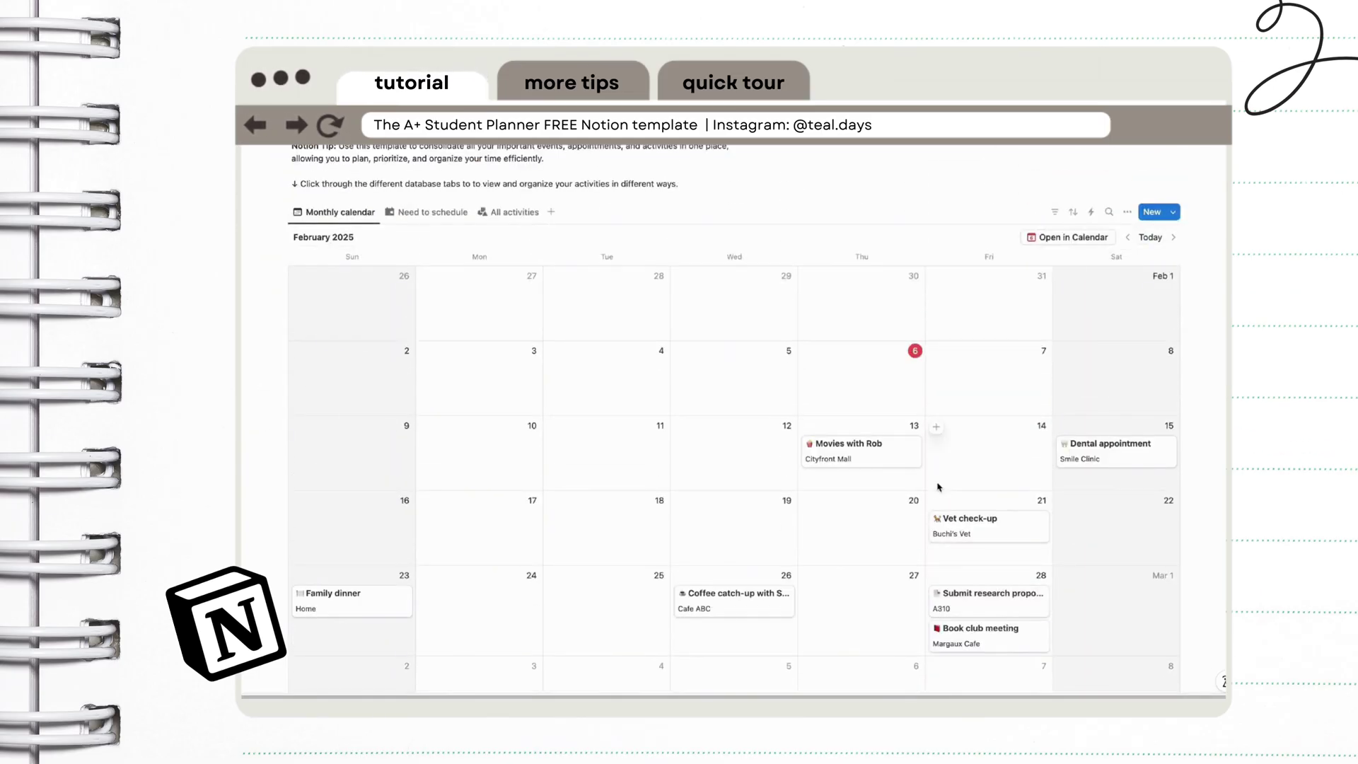
- Return to All activities and check that the date filter is set to This year
{"action": "left_click", "coordinate": [510, 212]}
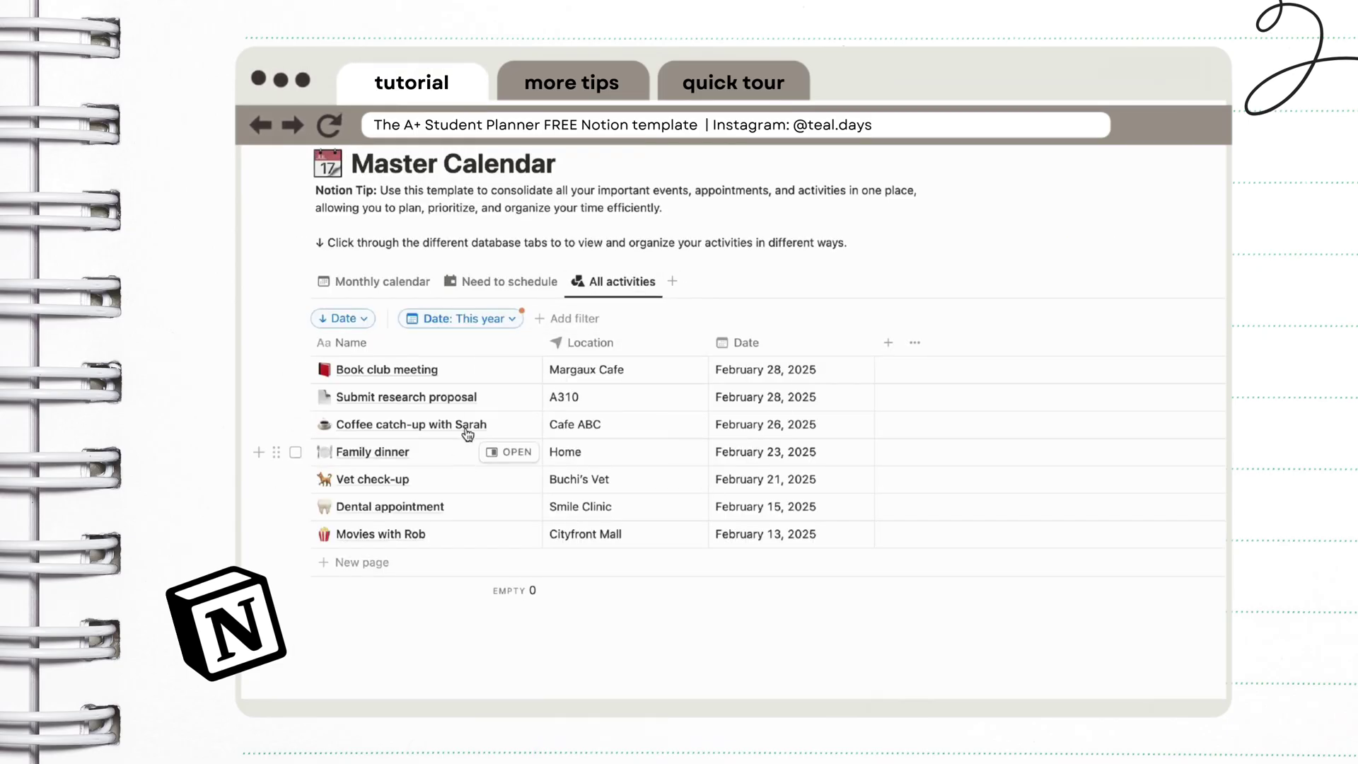
{"action": "left_click", "coordinate": [481, 319]}
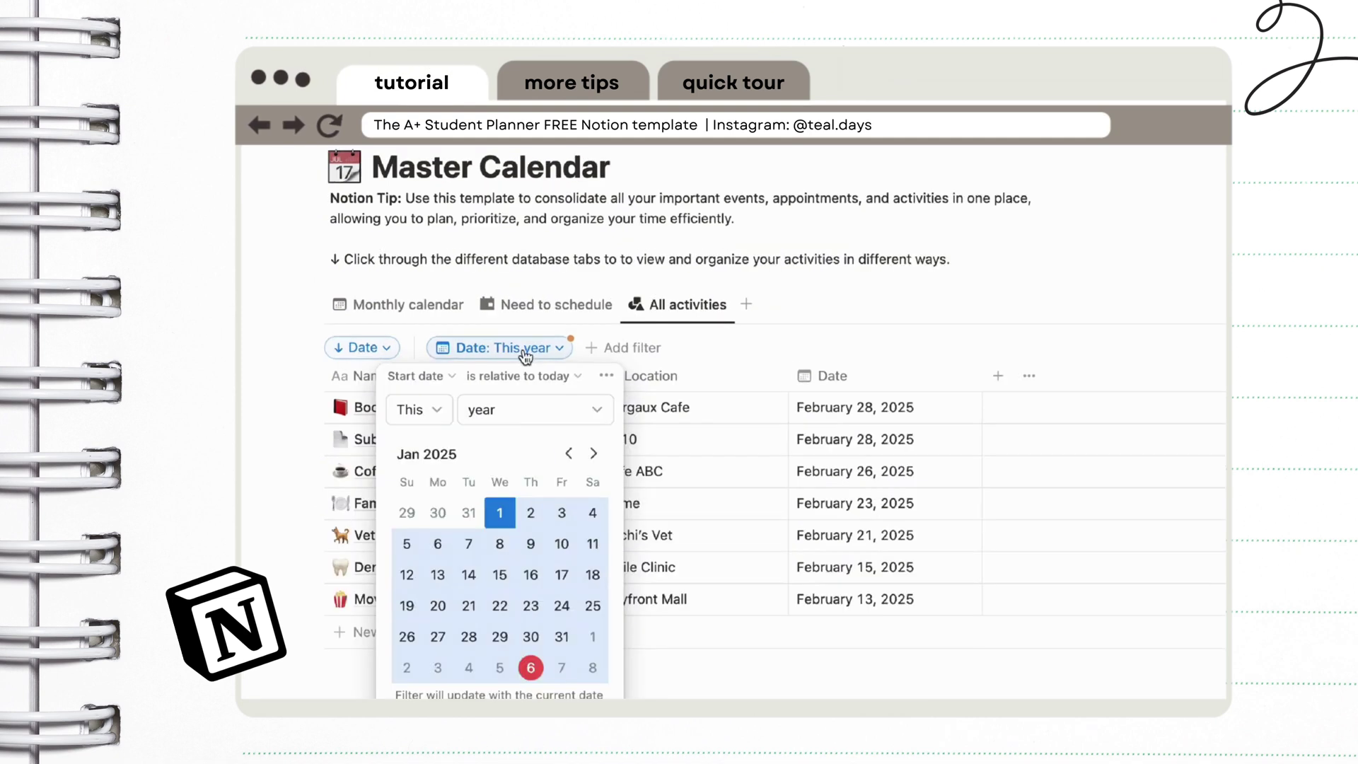
{"action": "left_click", "coordinate": [602, 410]}
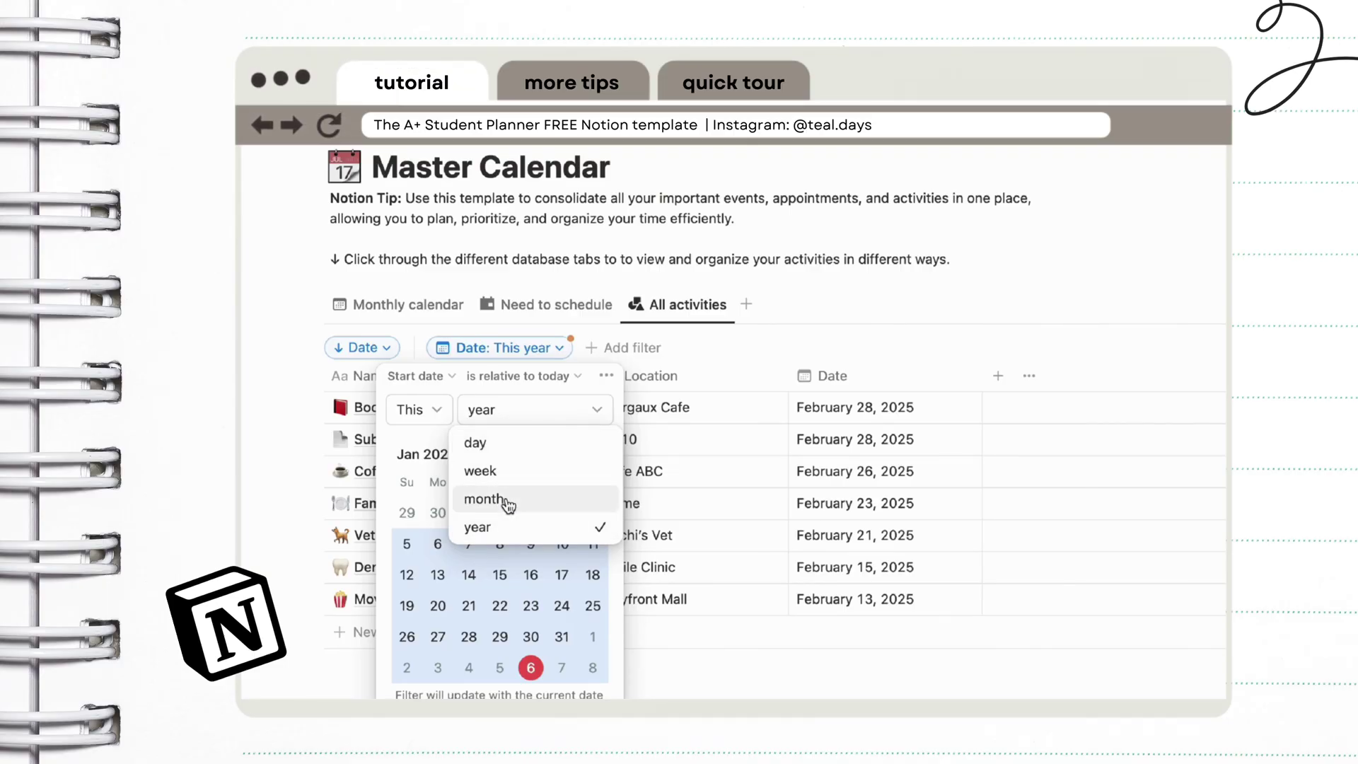
{"action": "left_click", "coordinate": [511, 532]}
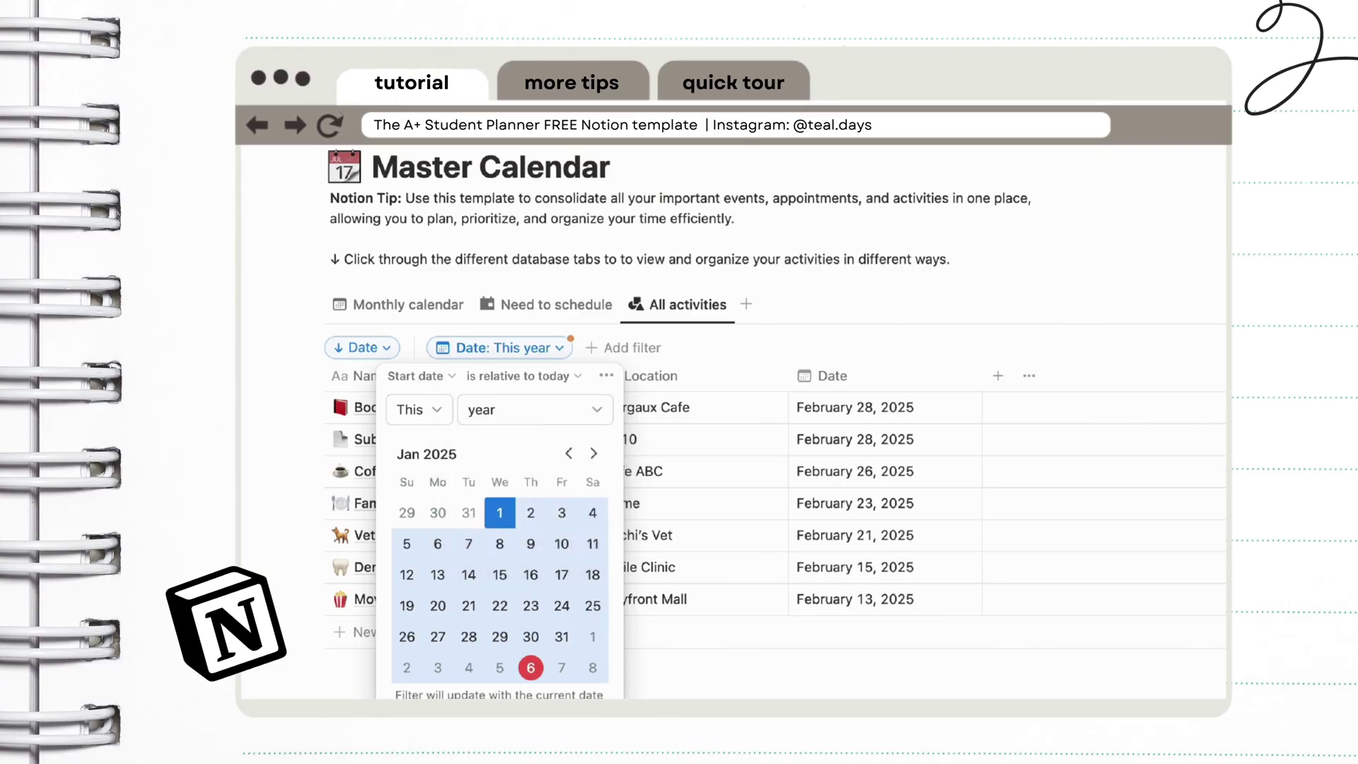
{"action": "key", "text": "Escape"}
- Add a new activity named Study for Genetics Test! with a memo icon
{"action": "left_click", "coordinate": [393, 633]}
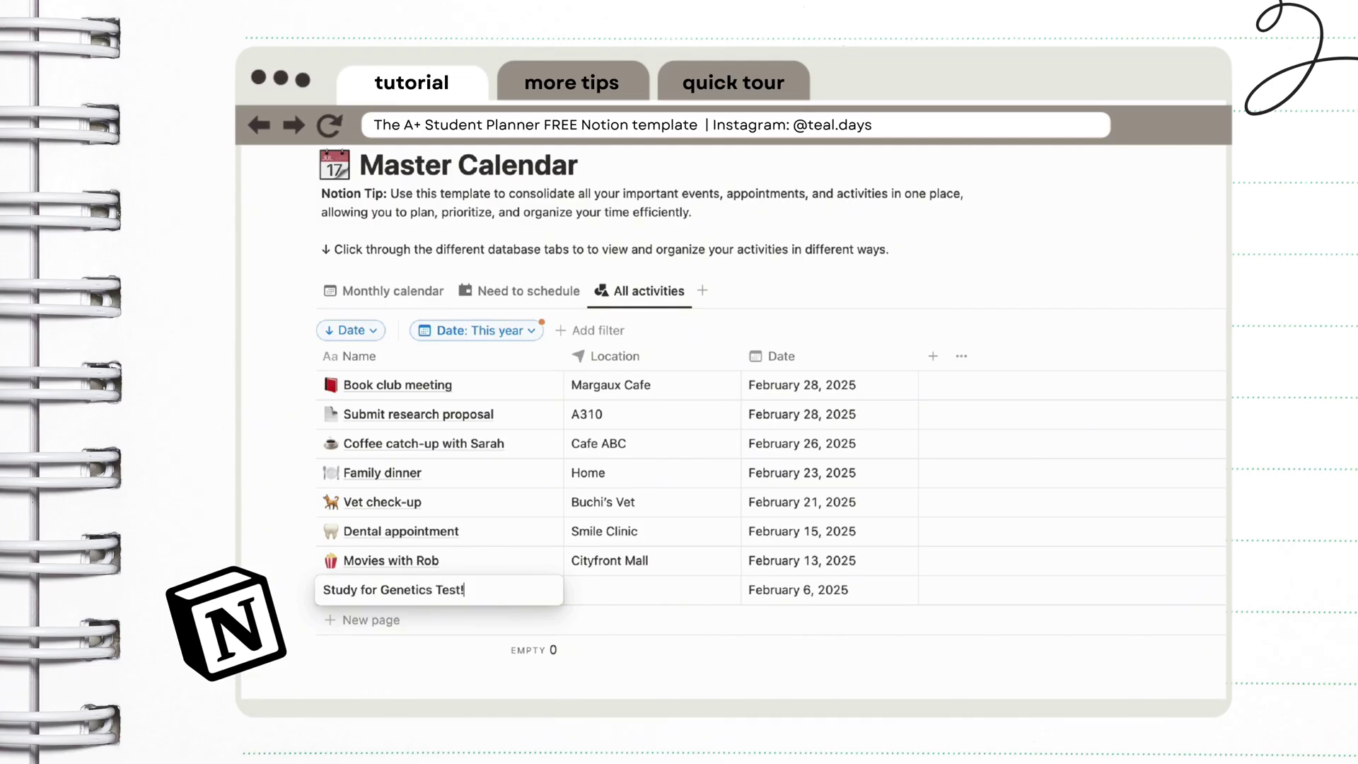
{"action": "key", "text": "Return"}
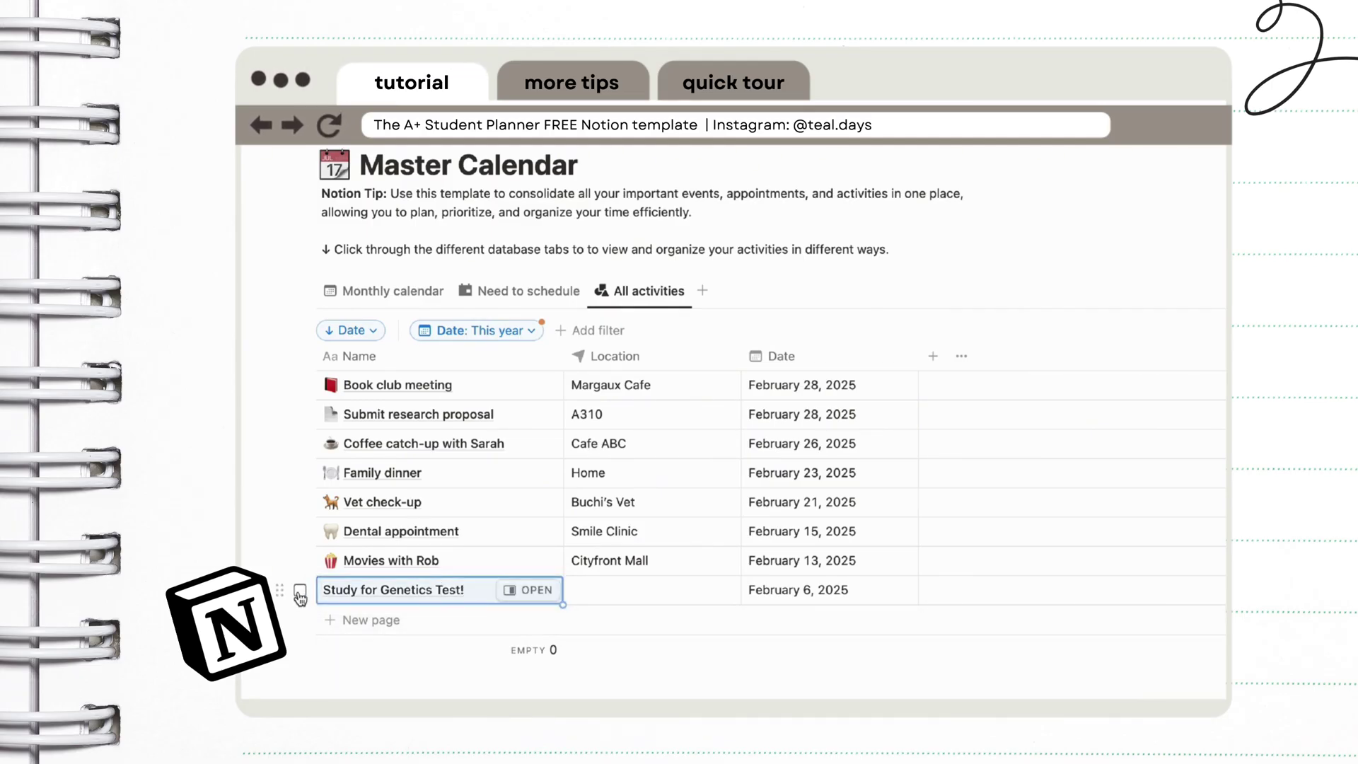
{"action": "left_click", "coordinate": [283, 590]}
{"action": "left_click", "coordinate": [385, 344]}
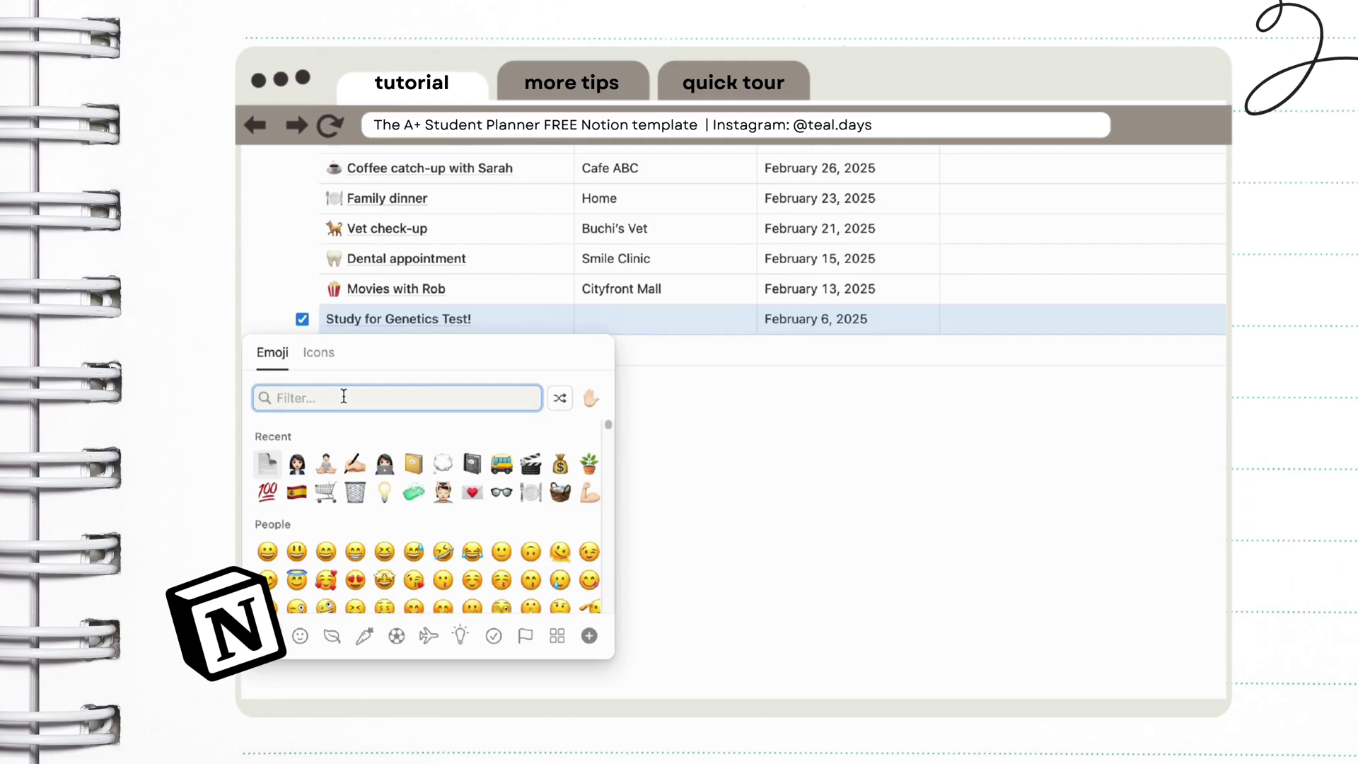
{"action": "type", "text": "test"}
{"action": "left_click", "coordinate": [422, 437]}
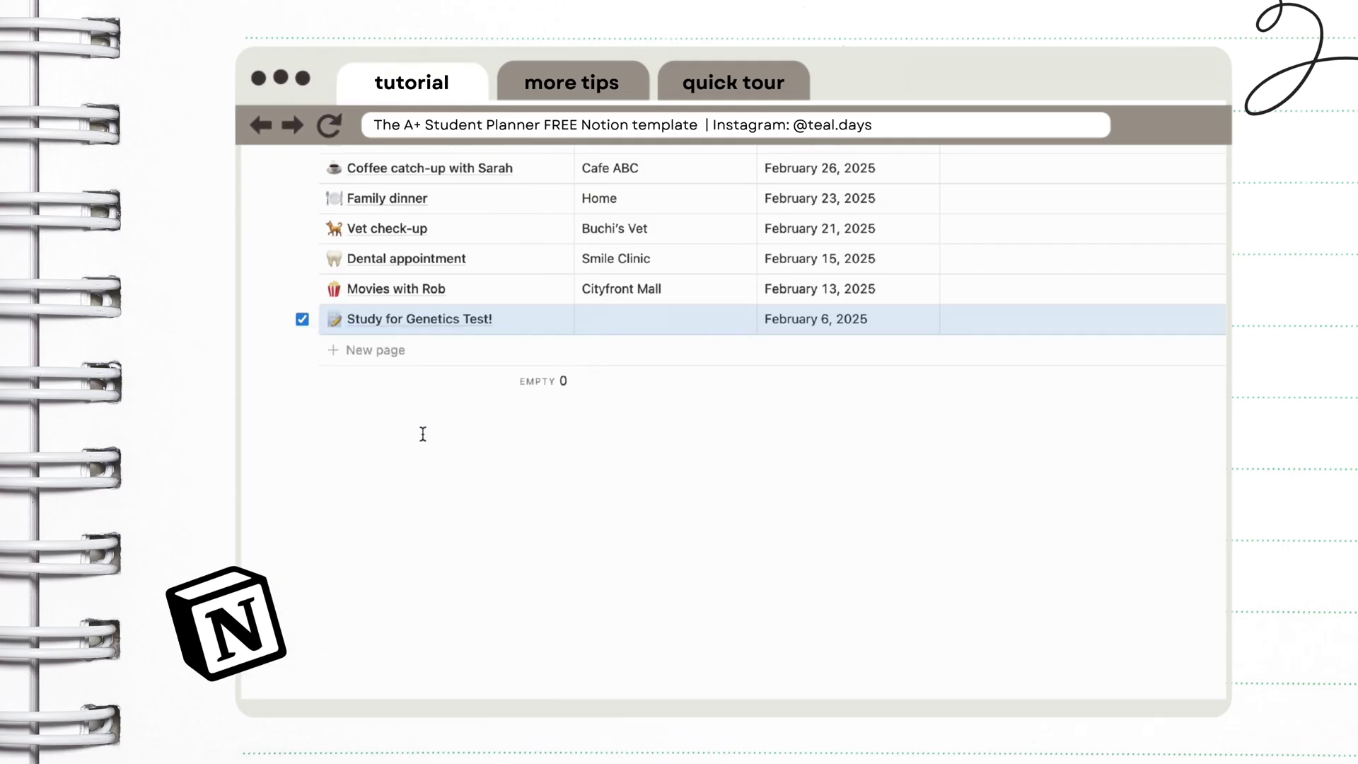
- Set its location to Home and its date to February 22, 2025 at 9:00 AM
{"action": "left_click", "coordinate": [646, 321]}
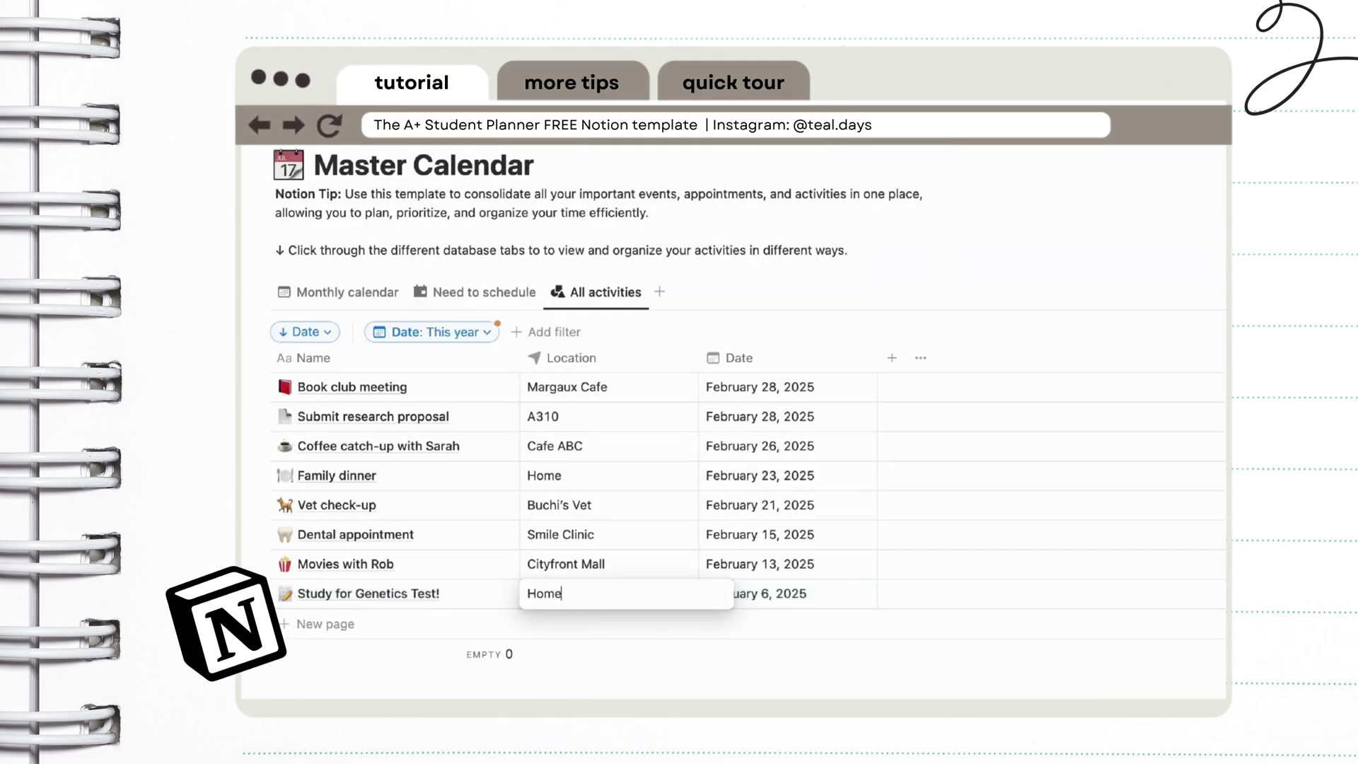
{"action": "left_click", "coordinate": [771, 597]}
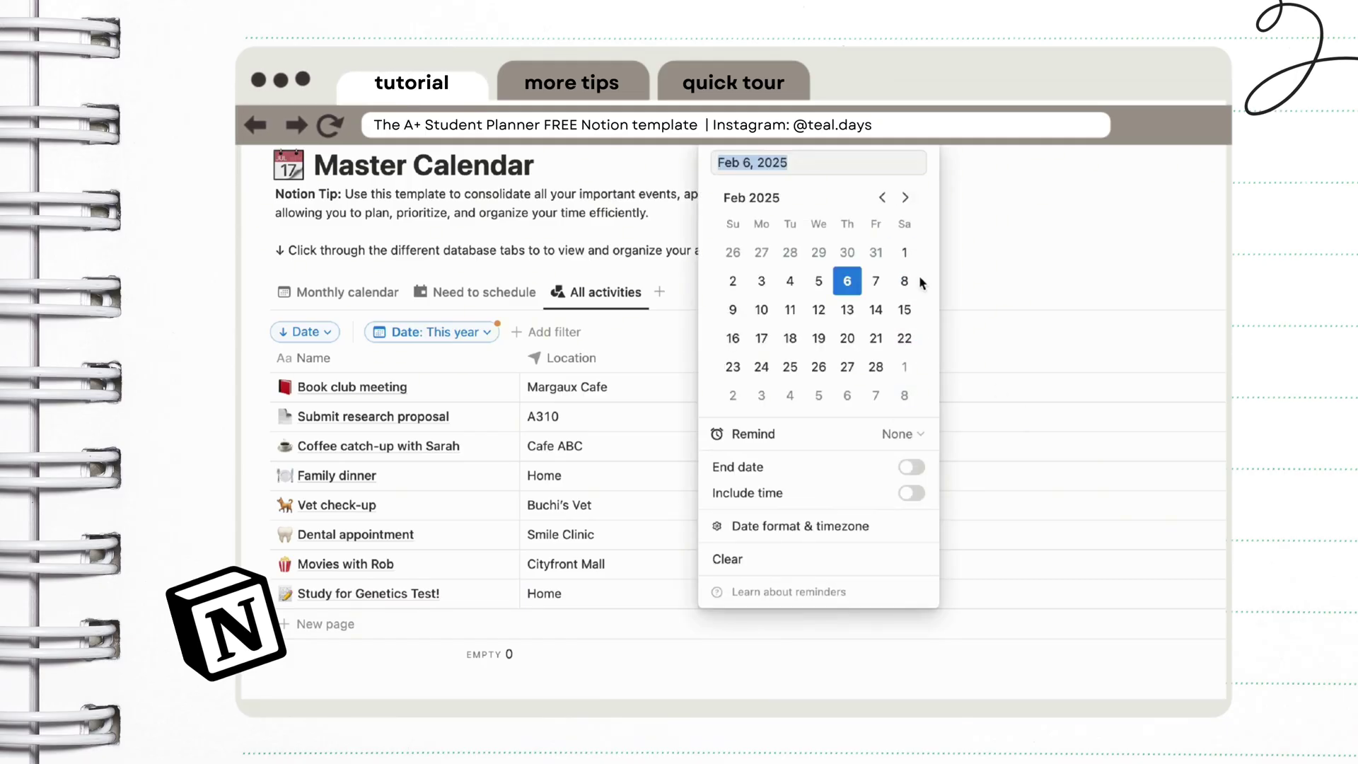
{"action": "left_click", "coordinate": [904, 339]}
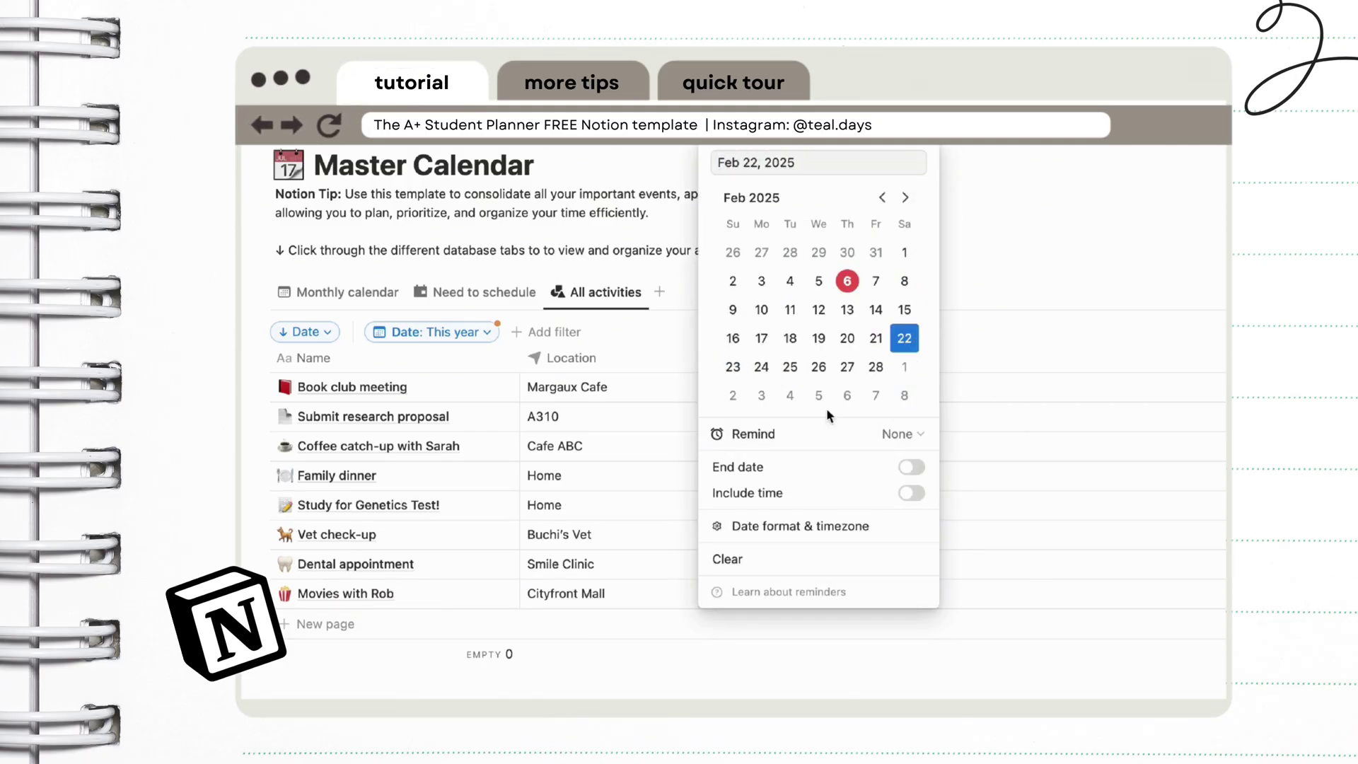
{"action": "left_click", "coordinate": [911, 493]}
{"action": "left_click_drag", "start_coordinate": [875, 167], "coordinate": [825, 164]}
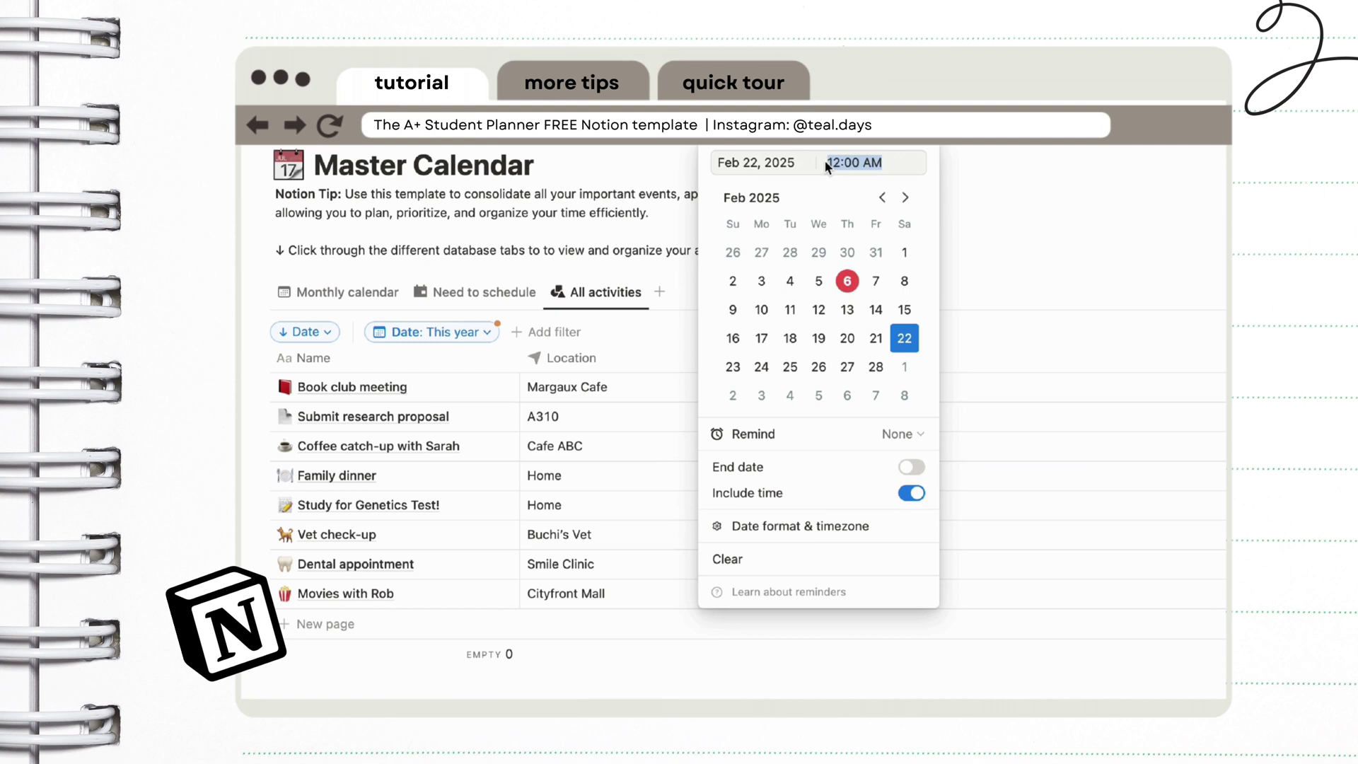
{"action": "type", "text": "9:00"}
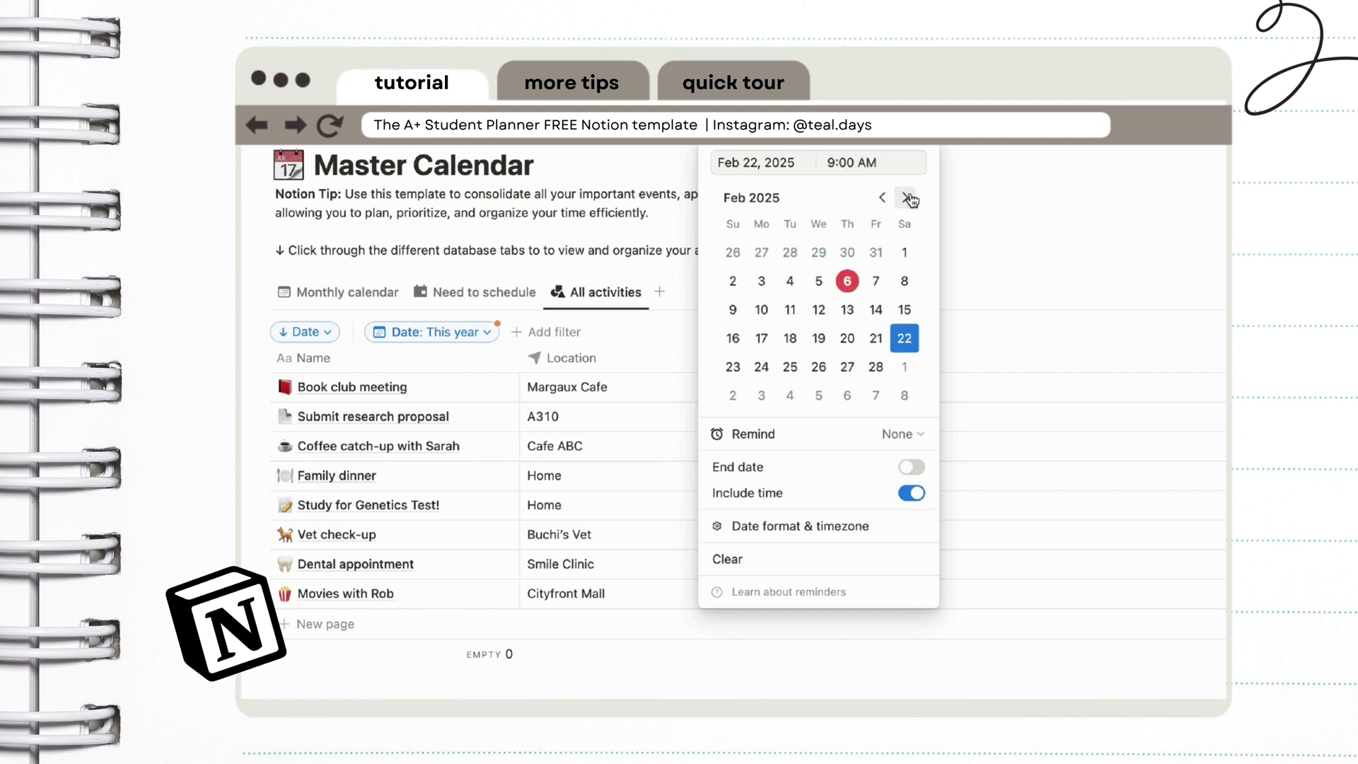
{"action": "key", "text": "Return"}
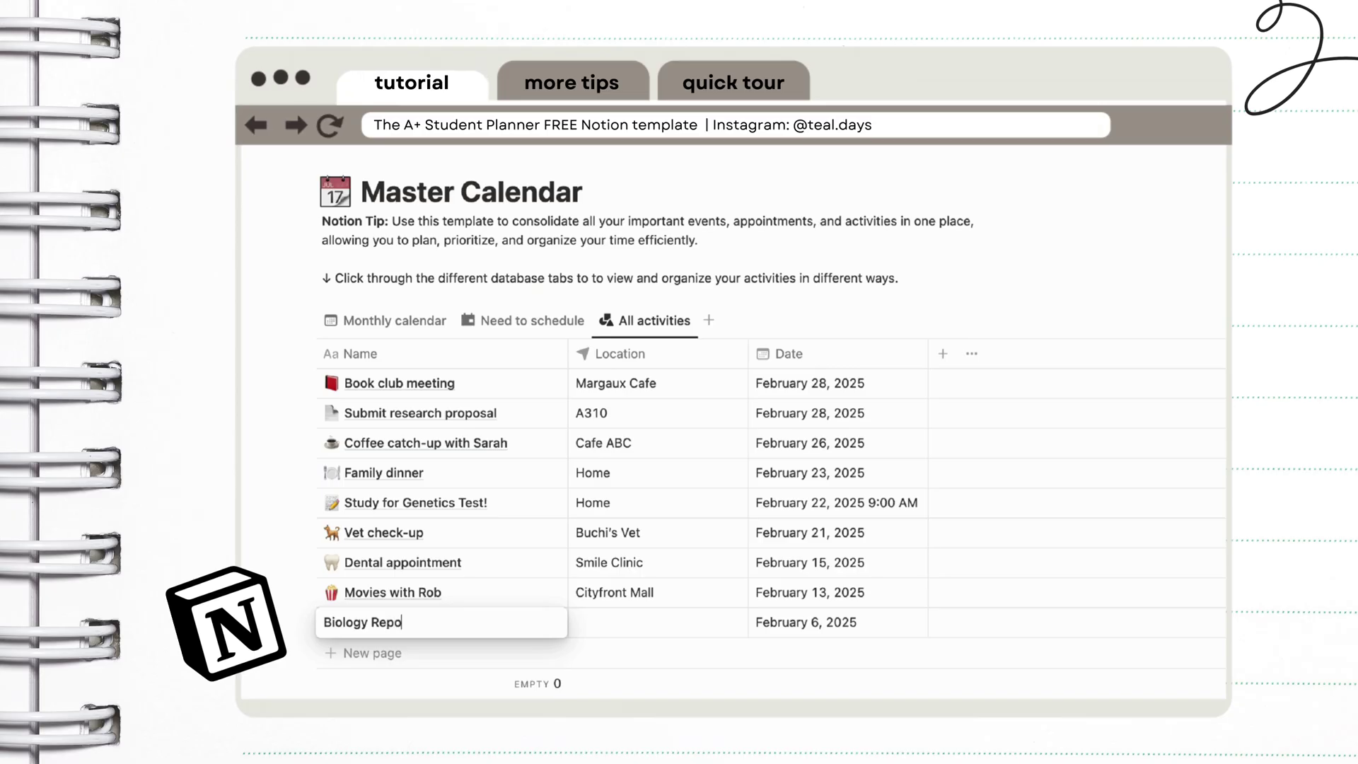
- Add a Biology Report activity and give it an icon
{"action": "key", "text": "Return"}
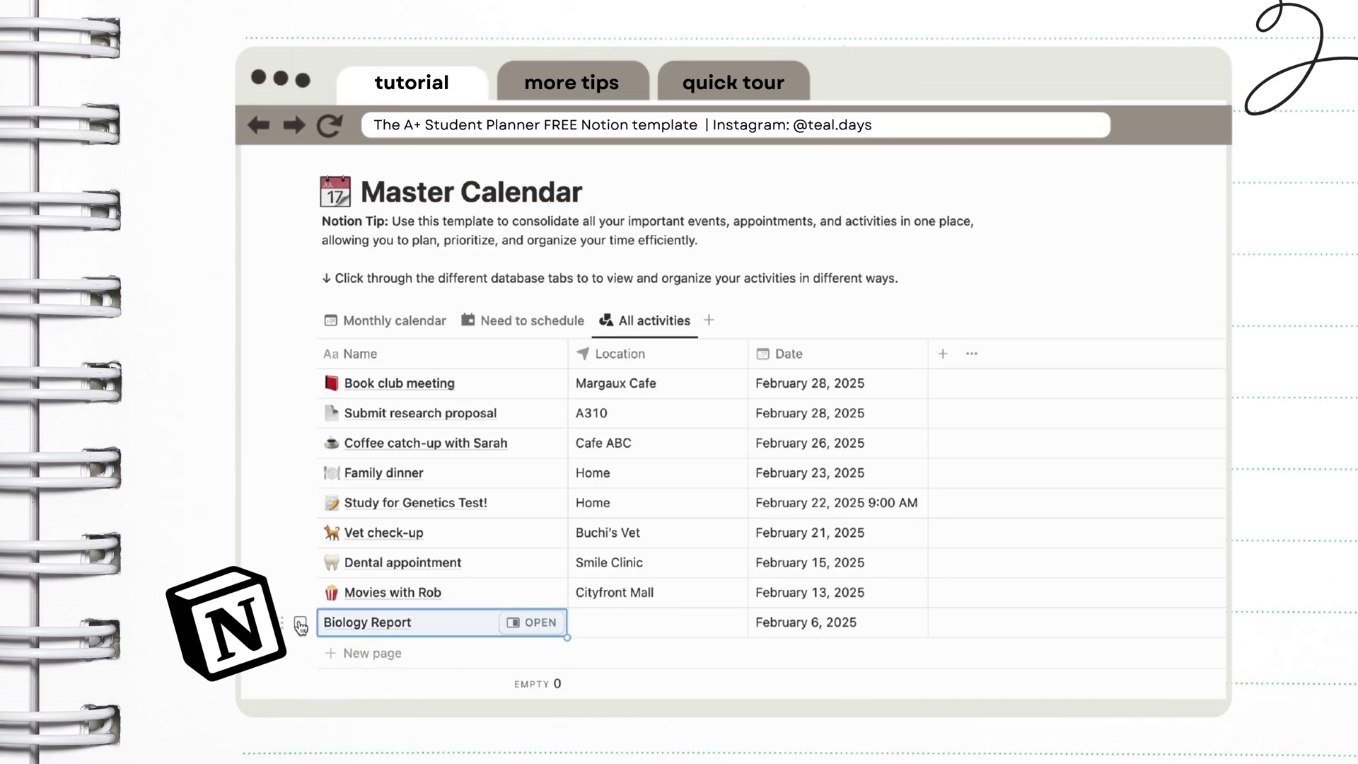
{"action": "left_click", "coordinate": [283, 622]}
{"action": "left_click", "coordinate": [344, 648]}
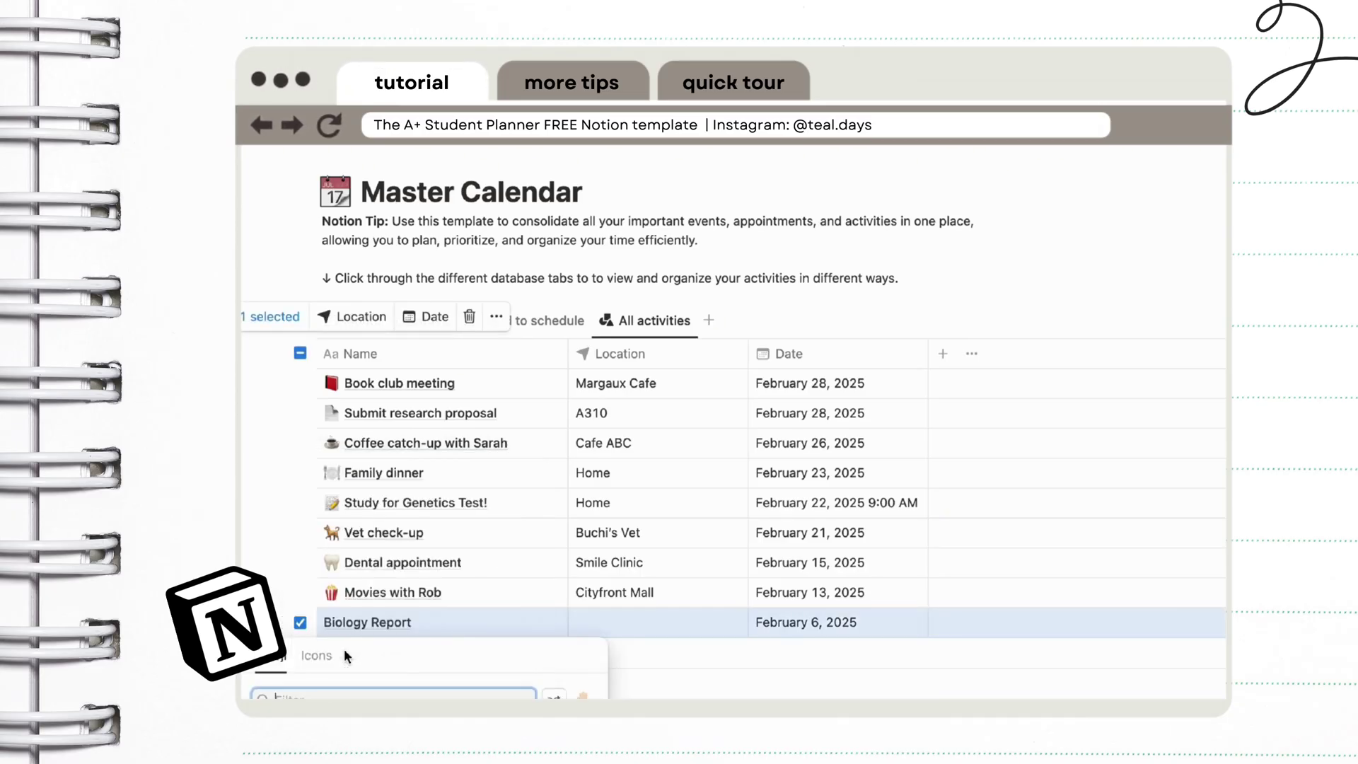
{"action": "left_click", "coordinate": [553, 697]}
{"action": "key", "text": "Escape"}
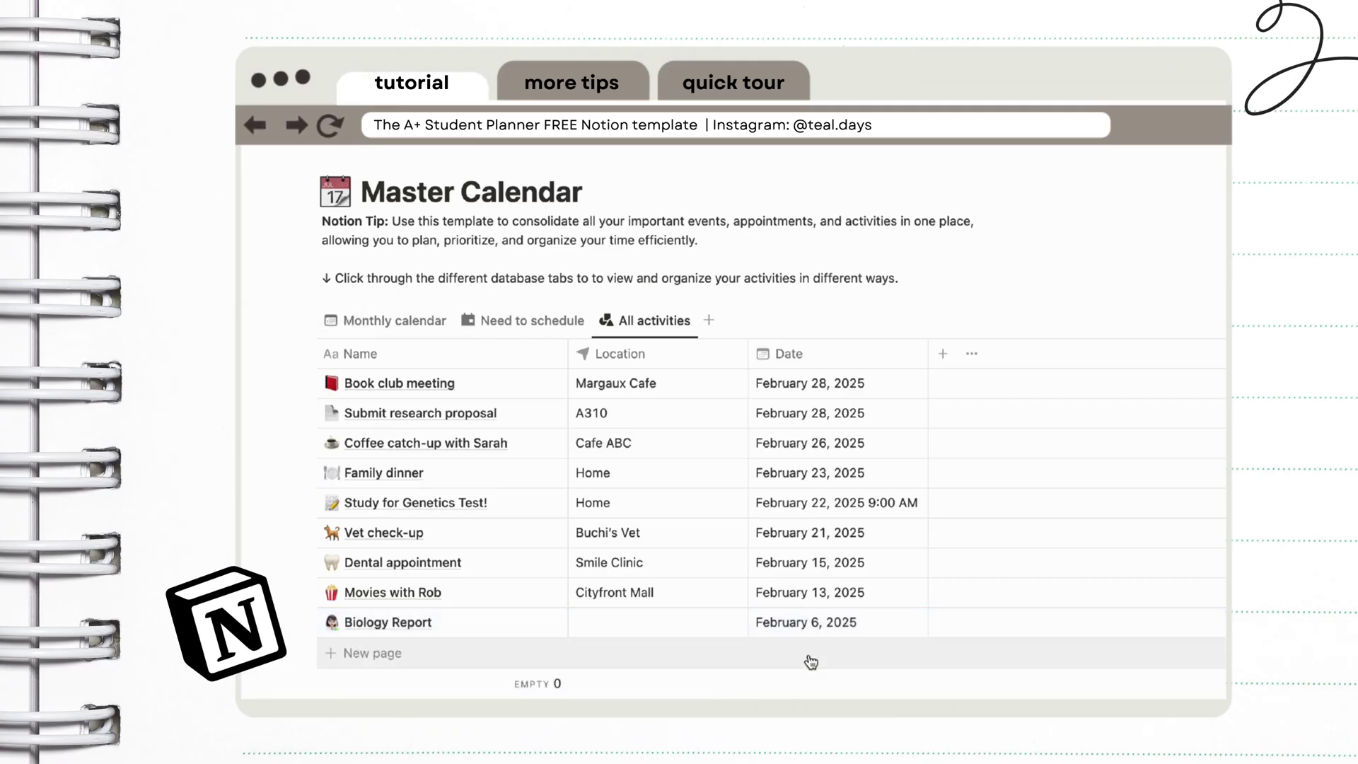
- Clear Biology Report's date and view it in the Need to schedule list
{"action": "left_click", "coordinate": [808, 626]}
{"action": "left_click", "coordinate": [774, 588]}
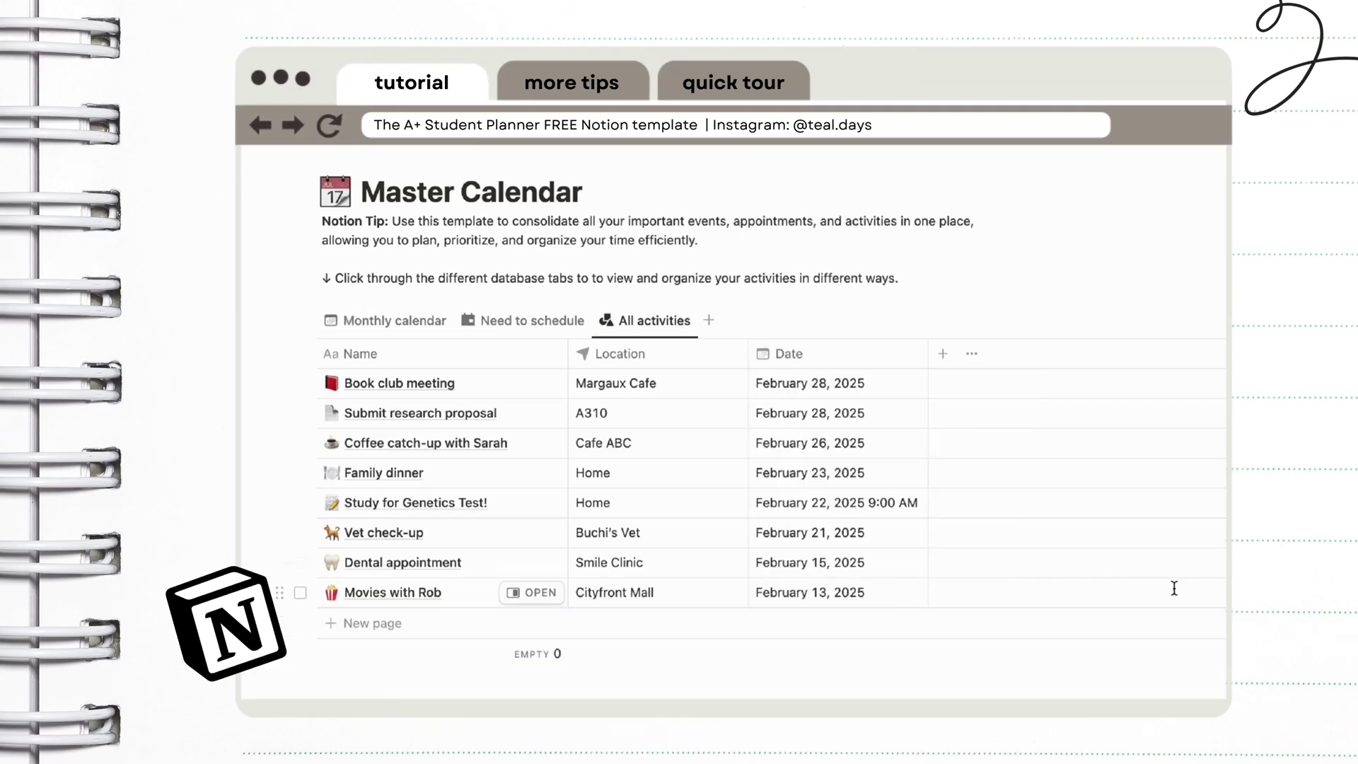
{"action": "left_click", "coordinate": [562, 322]}
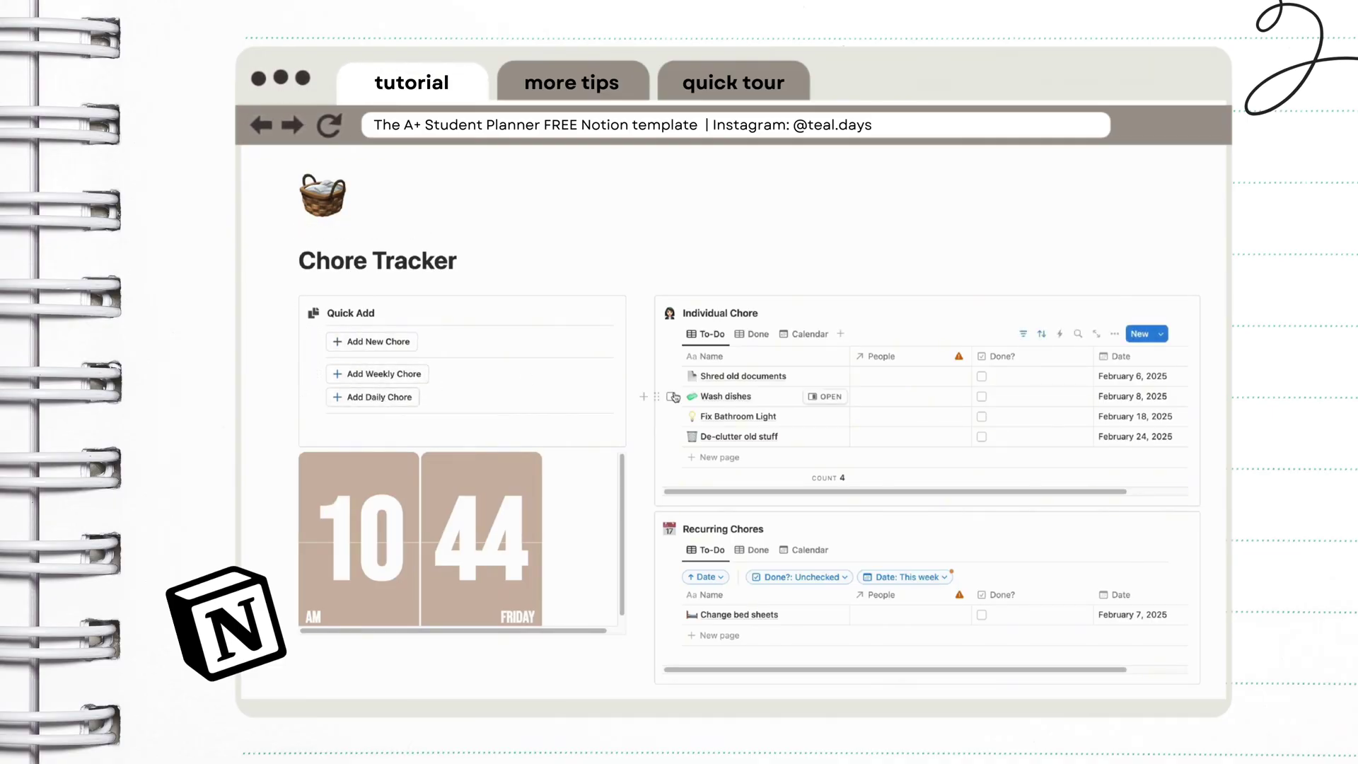
- Add a weekly chore titled Mop the floors with a sparkles icon
{"action": "left_click", "coordinate": [386, 373]}
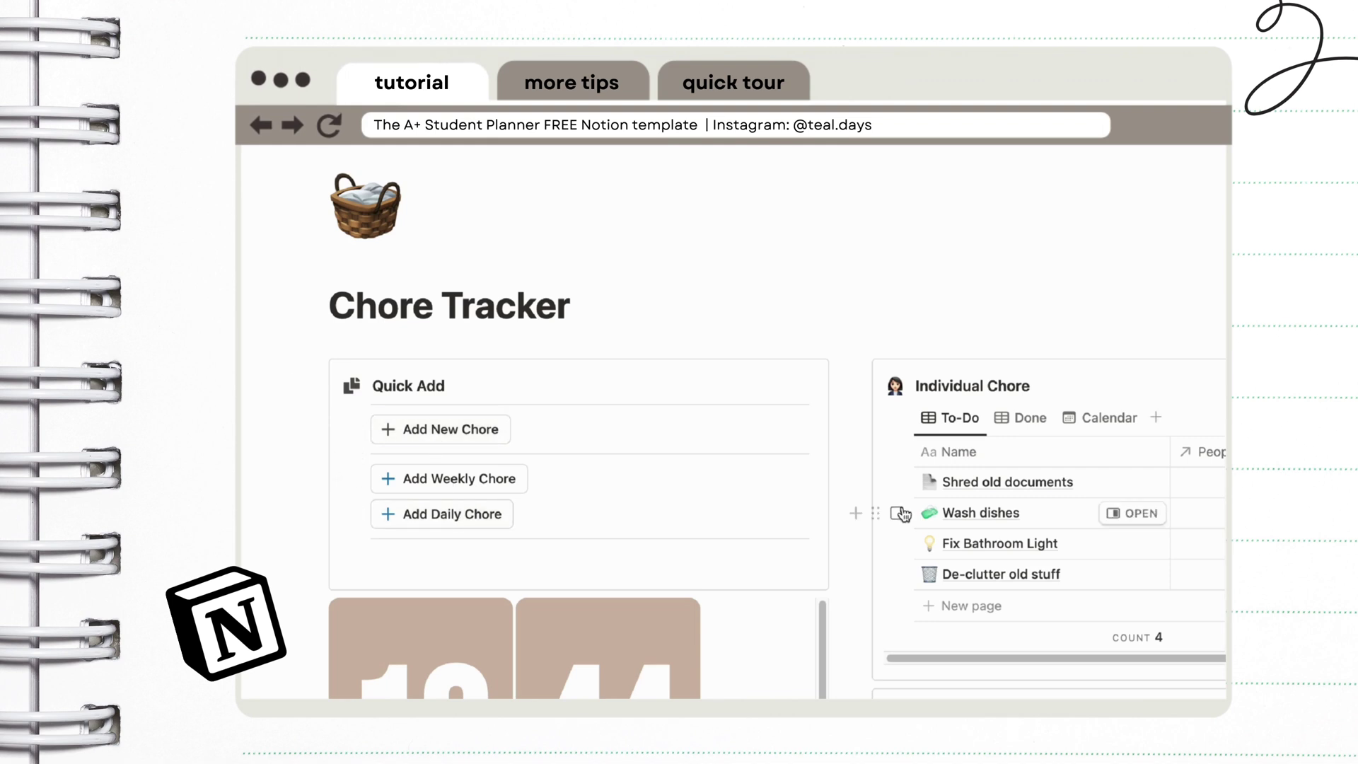
{"action": "left_click", "coordinate": [490, 482]}
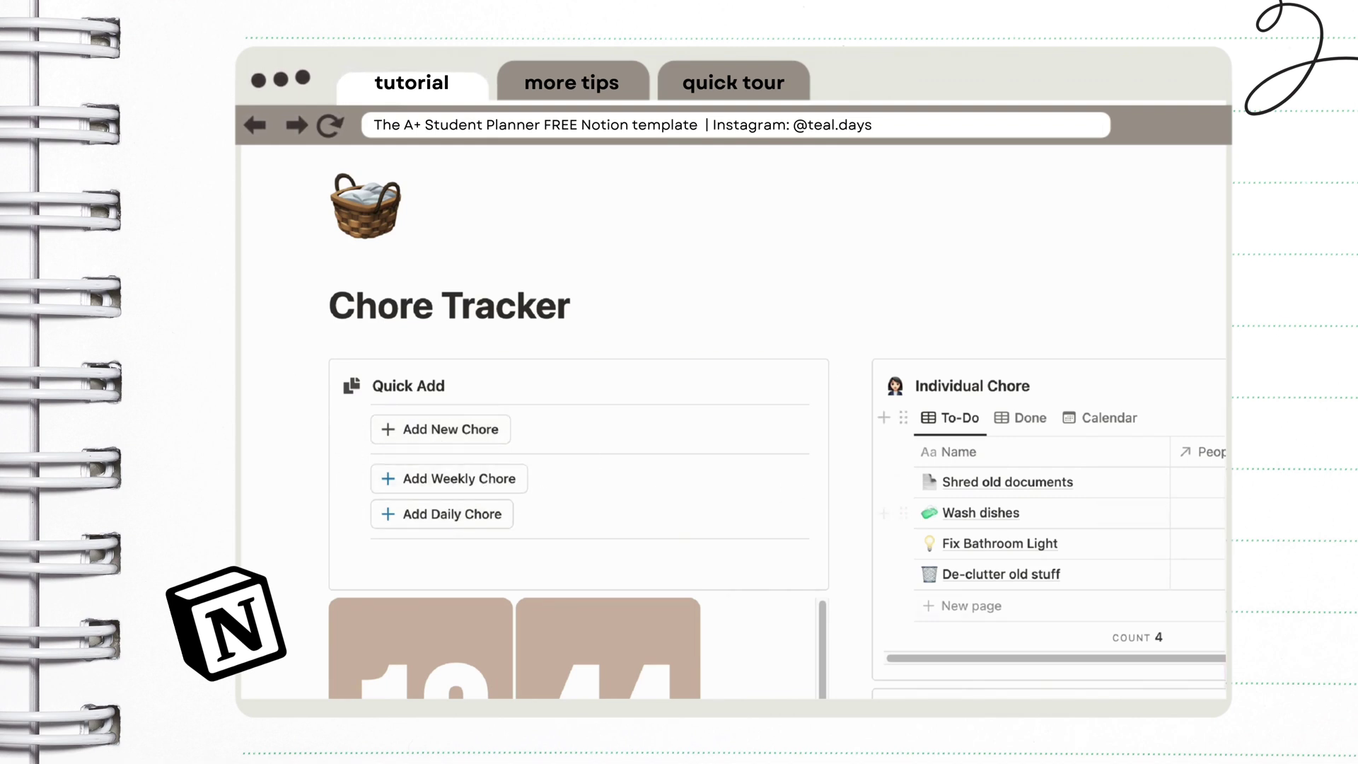
{"action": "left_click", "coordinate": [754, 683]}
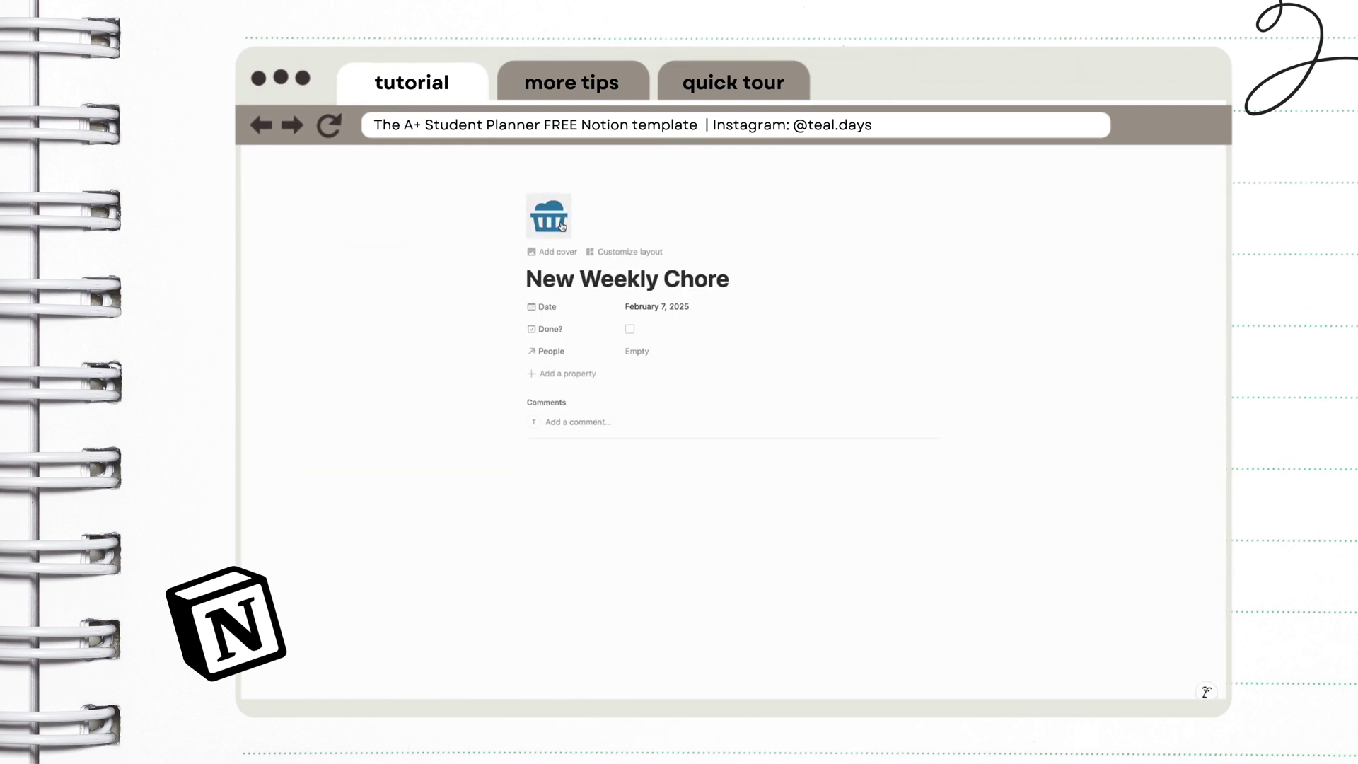
{"action": "left_click_drag", "start_coordinate": [729, 279], "coordinate": [485, 273]}
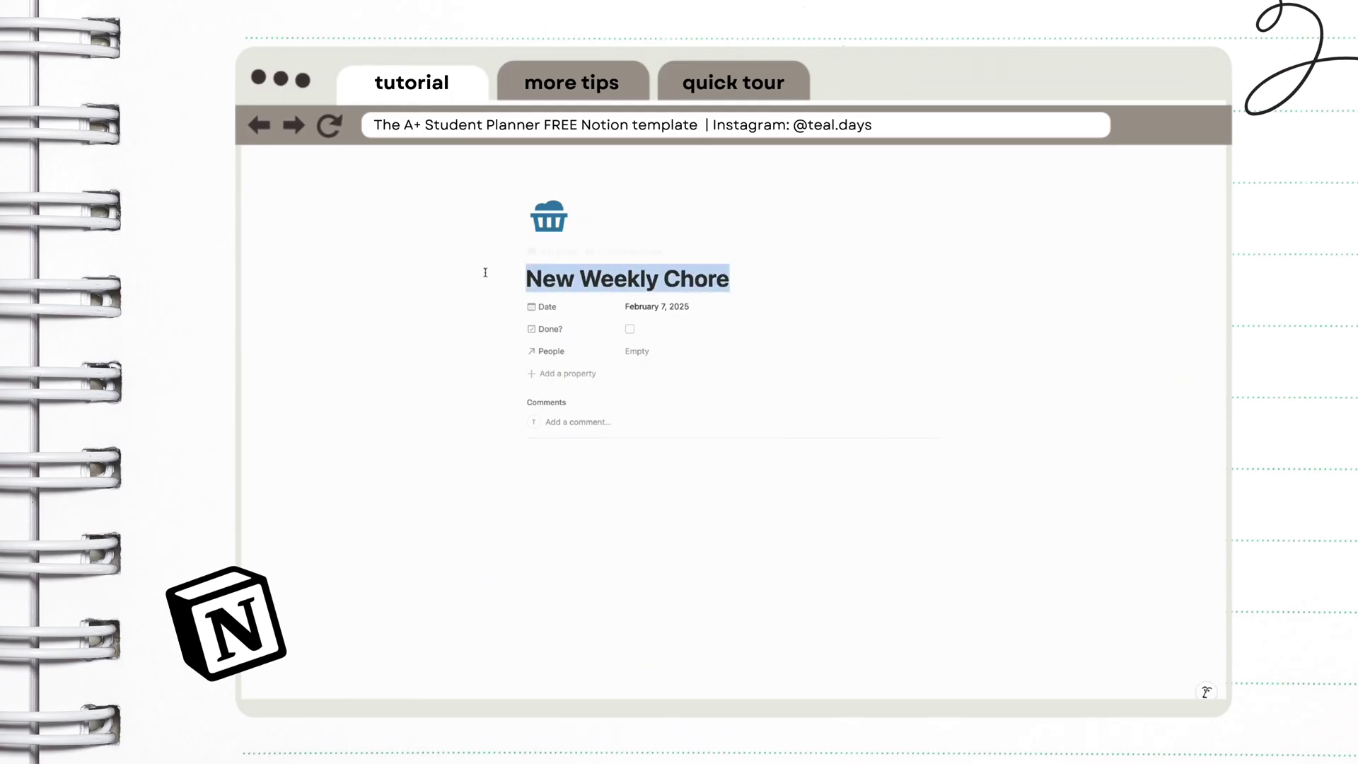
{"action": "type", "text": "Mop the floors"}
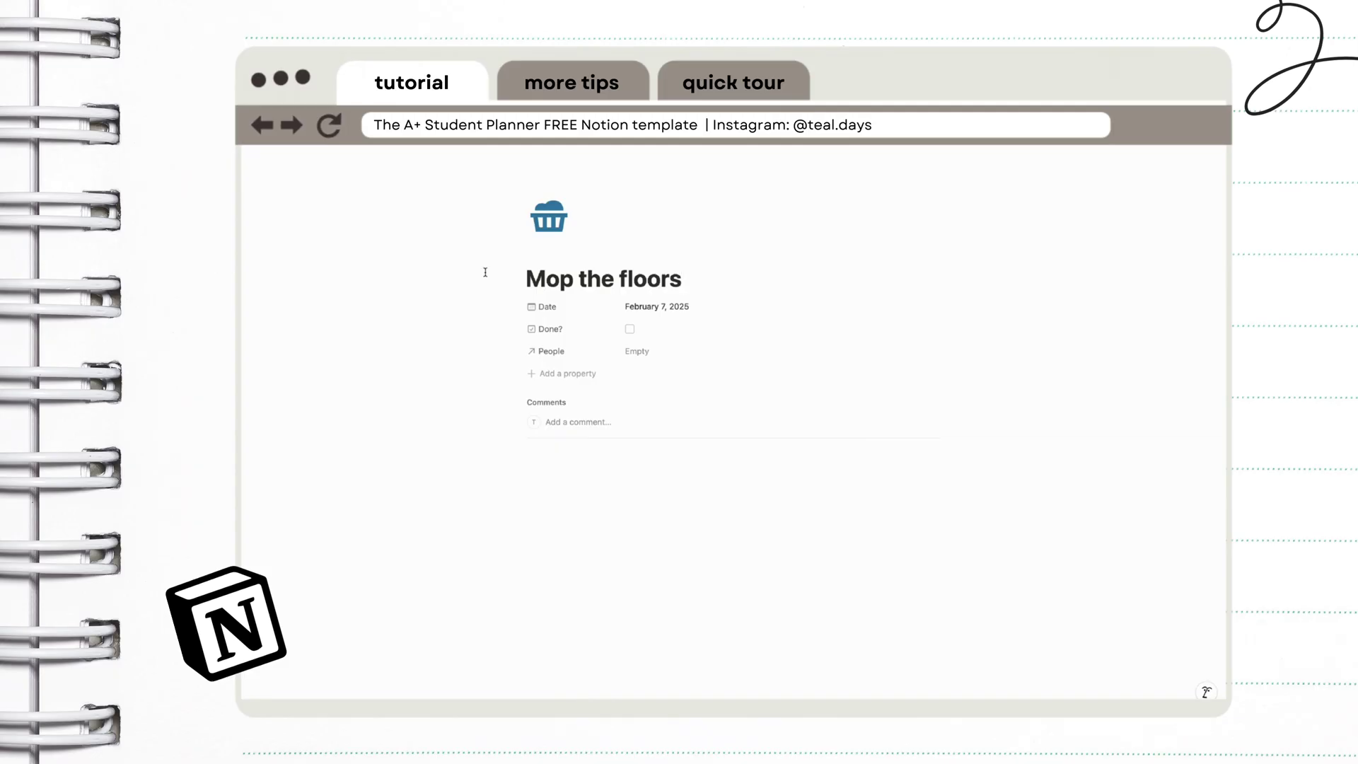
{"action": "left_click", "coordinate": [549, 217]}
{"action": "type", "text": "shin"}
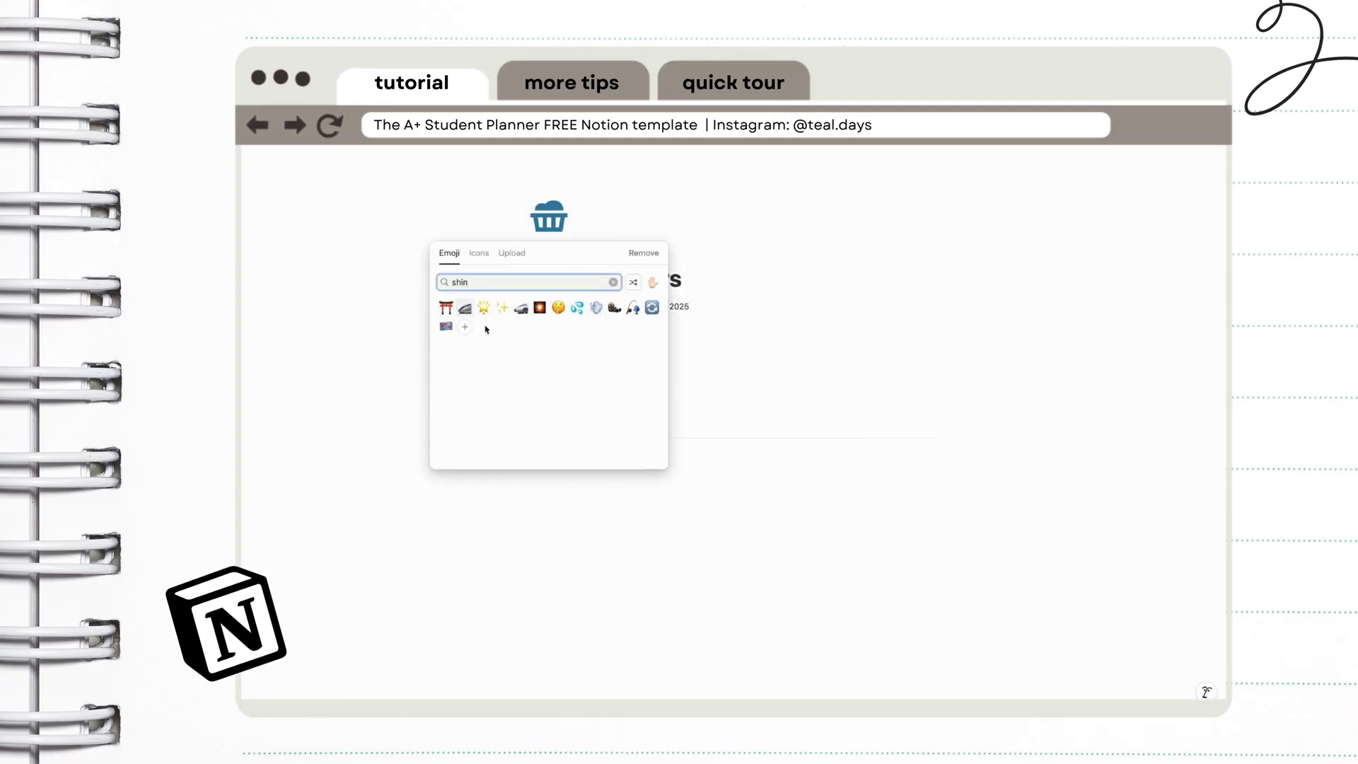
{"action": "left_click", "coordinate": [502, 307]}
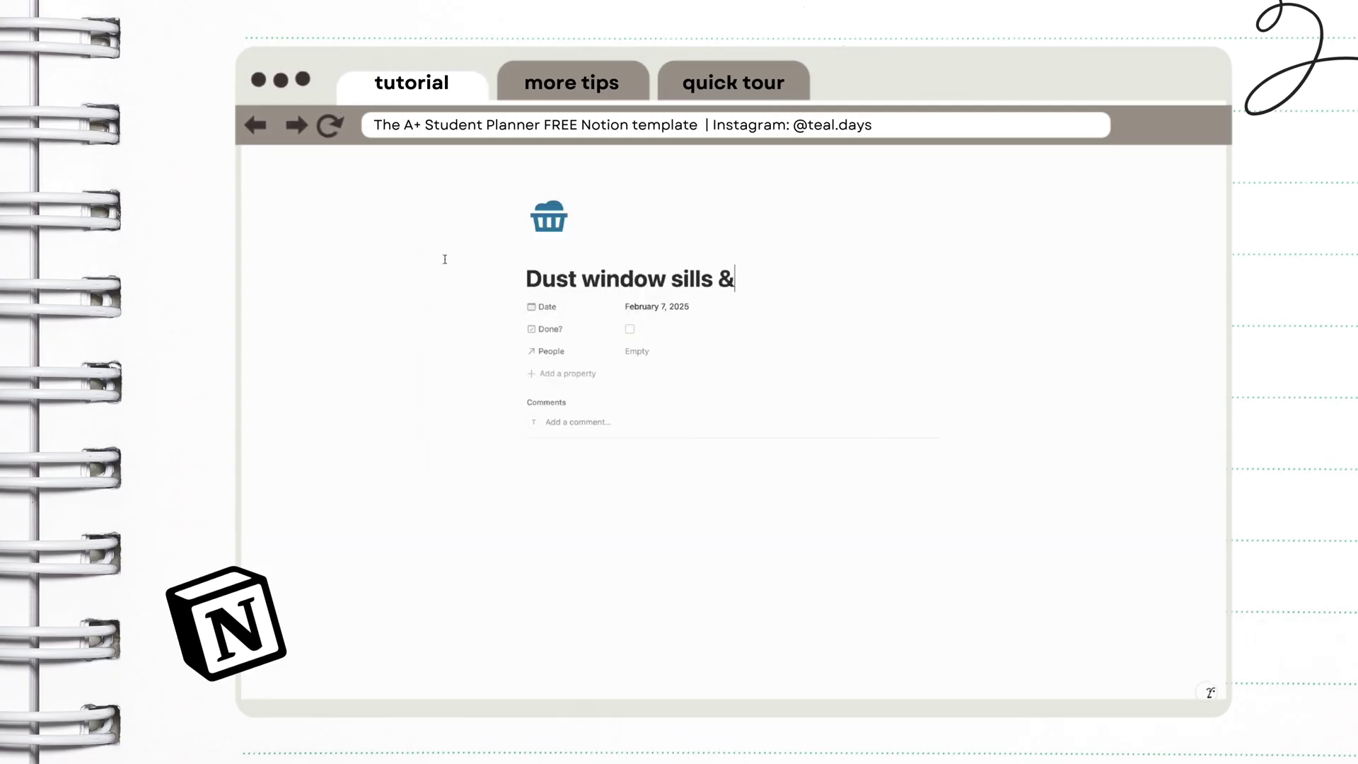
- Give the Dust window sills & shelves chore a window icon
{"action": "type", "text": "shelves"}
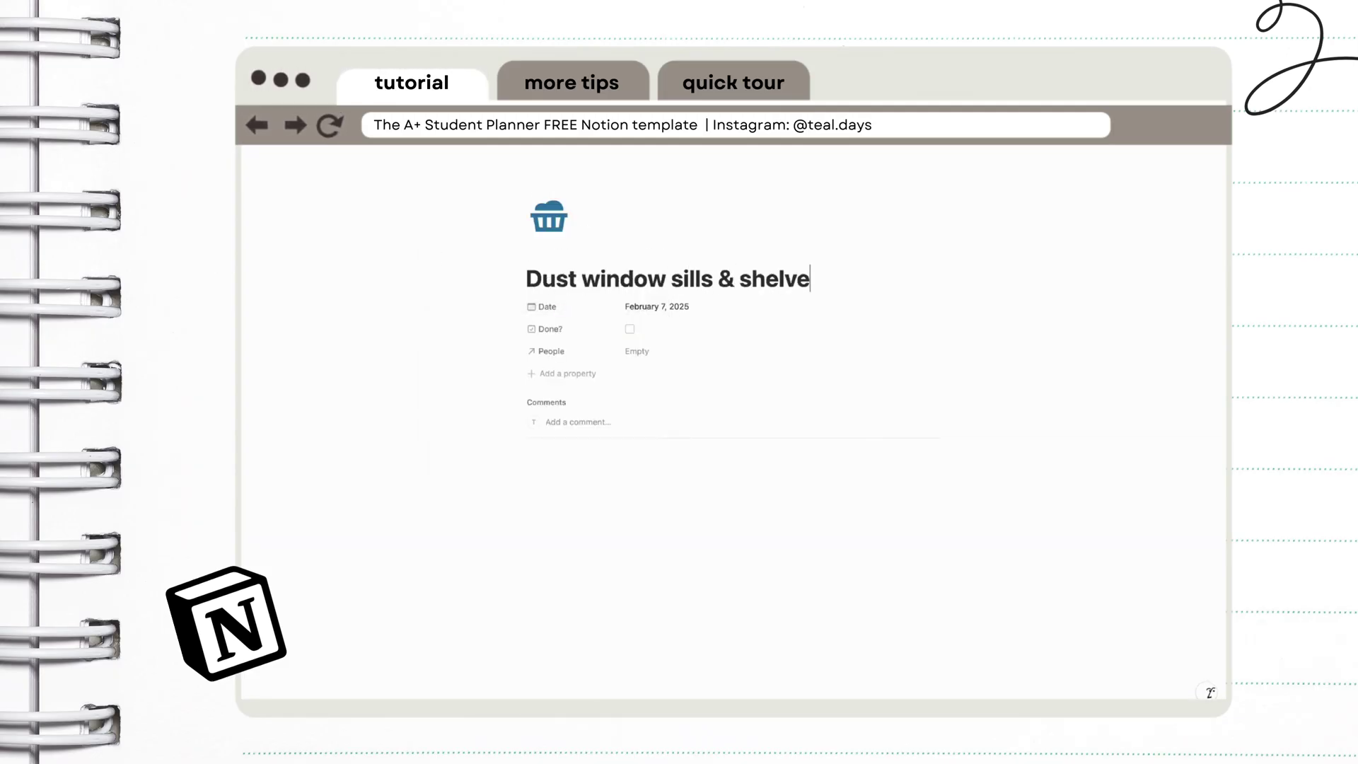
{"action": "left_click", "coordinate": [549, 217]}
{"action": "type", "text": "wind"}
{"action": "left_click", "coordinate": [520, 309]}
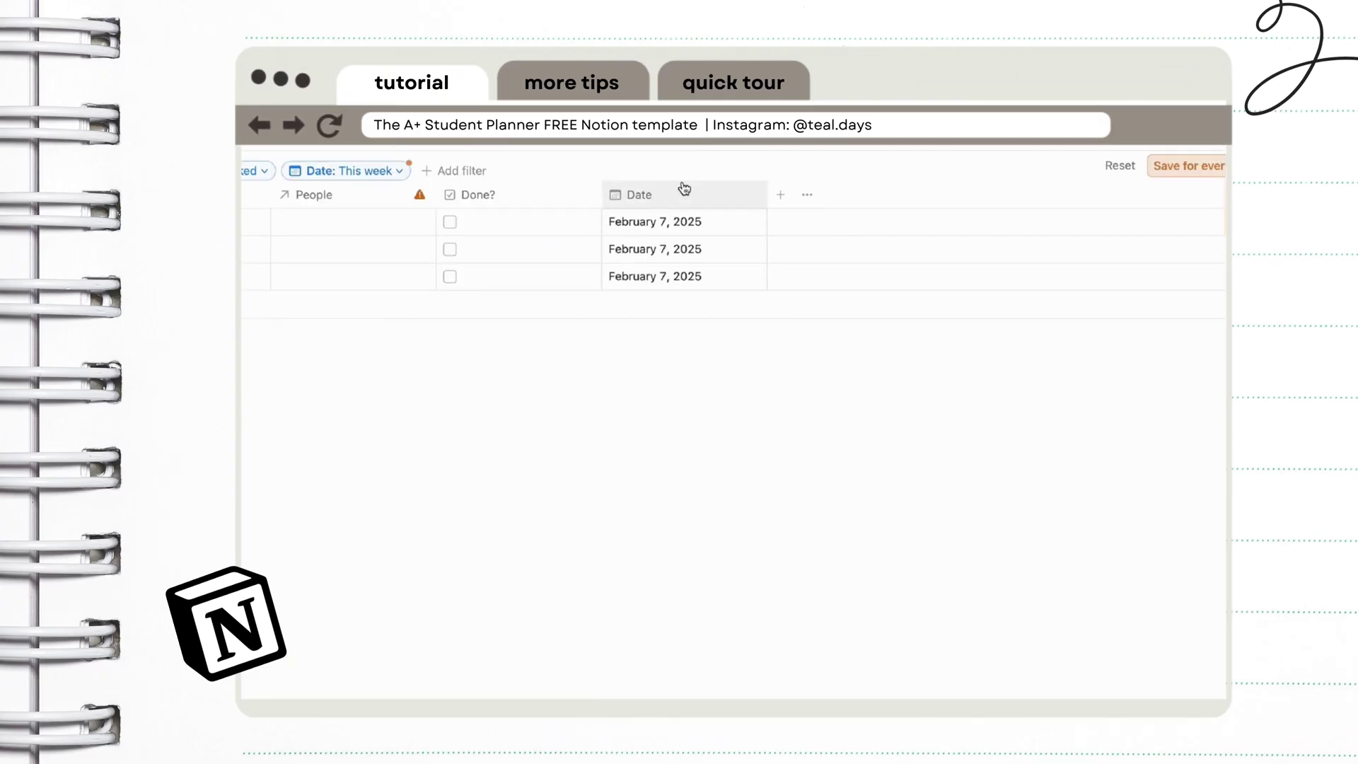
- Set the dates of the three recurring chores to February 8, 2025
{"action": "left_click", "coordinate": [646, 225]}
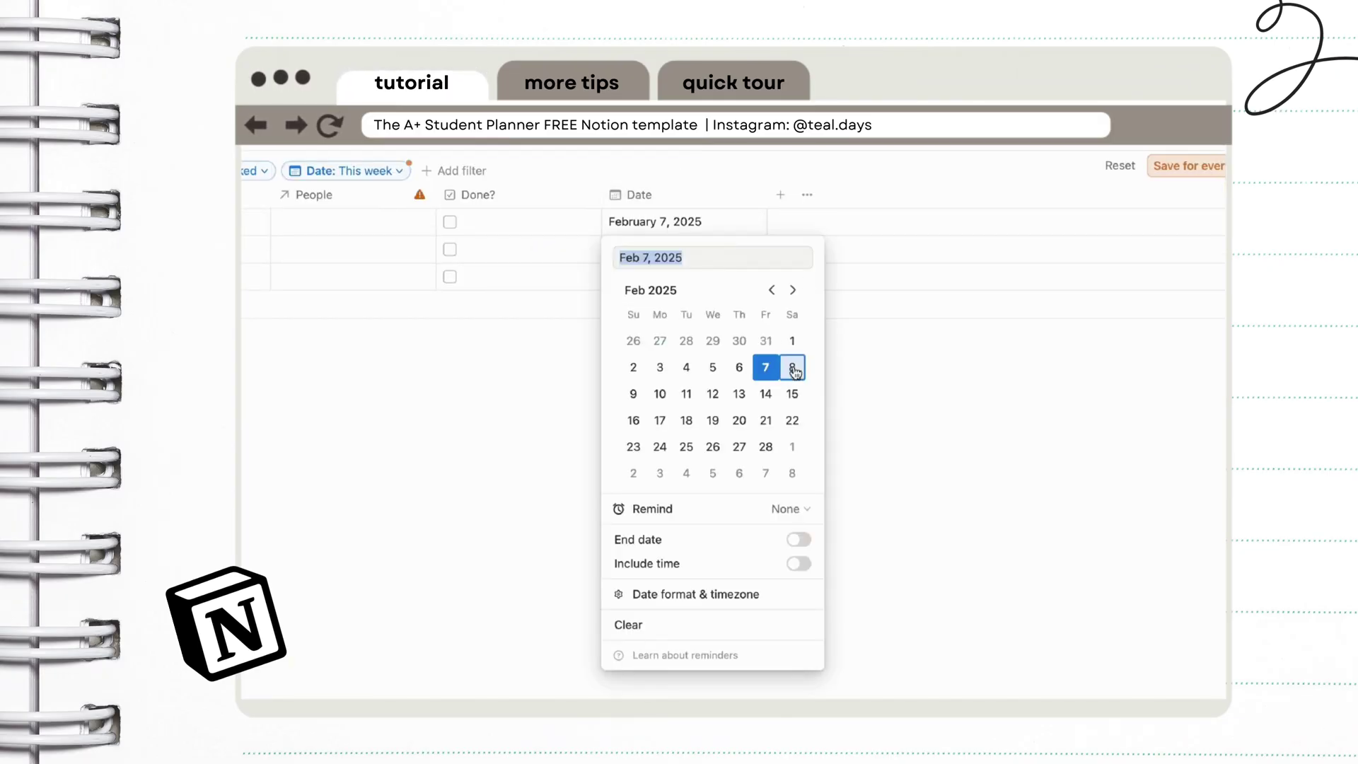
{"action": "left_click", "coordinate": [793, 367]}
{"action": "left_click", "coordinate": [685, 249]}
{"action": "left_click", "coordinate": [792, 394]}
{"action": "left_click", "coordinate": [656, 221]}
{"action": "left_click", "coordinate": [792, 366]}
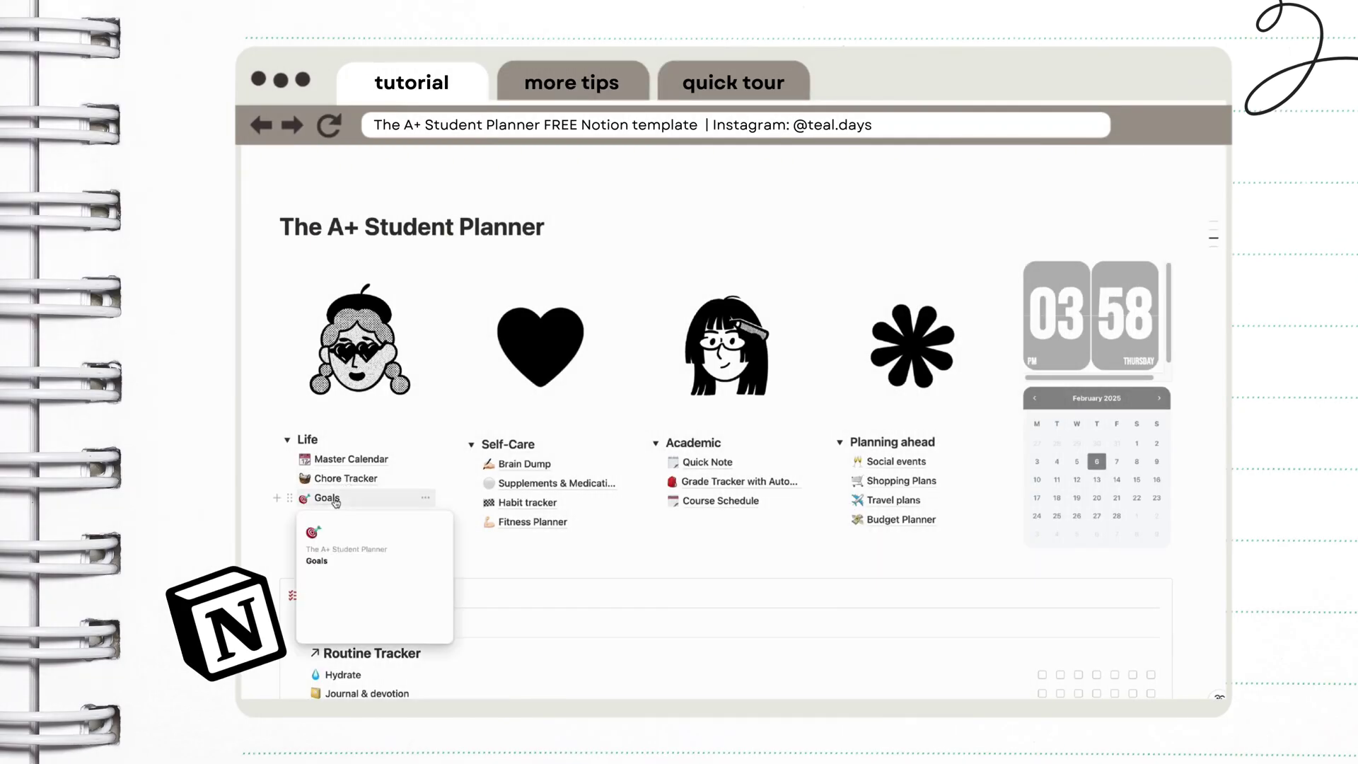
- On the Goals board, add a Dean's list! goal to To Do tagged University, typing Personal
{"action": "left_click", "coordinate": [336, 501]}
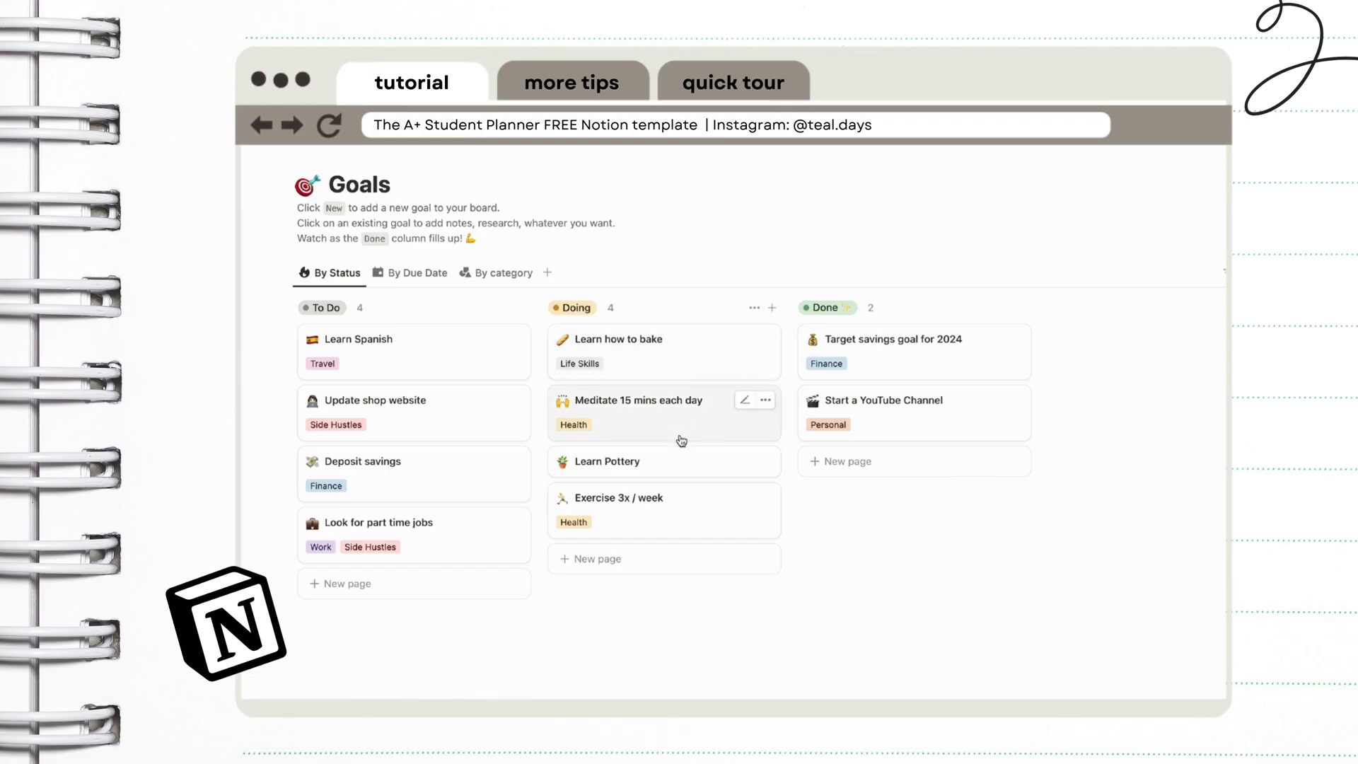
{"action": "left_click_drag", "start_coordinate": [734, 469], "coordinate": [679, 461]}
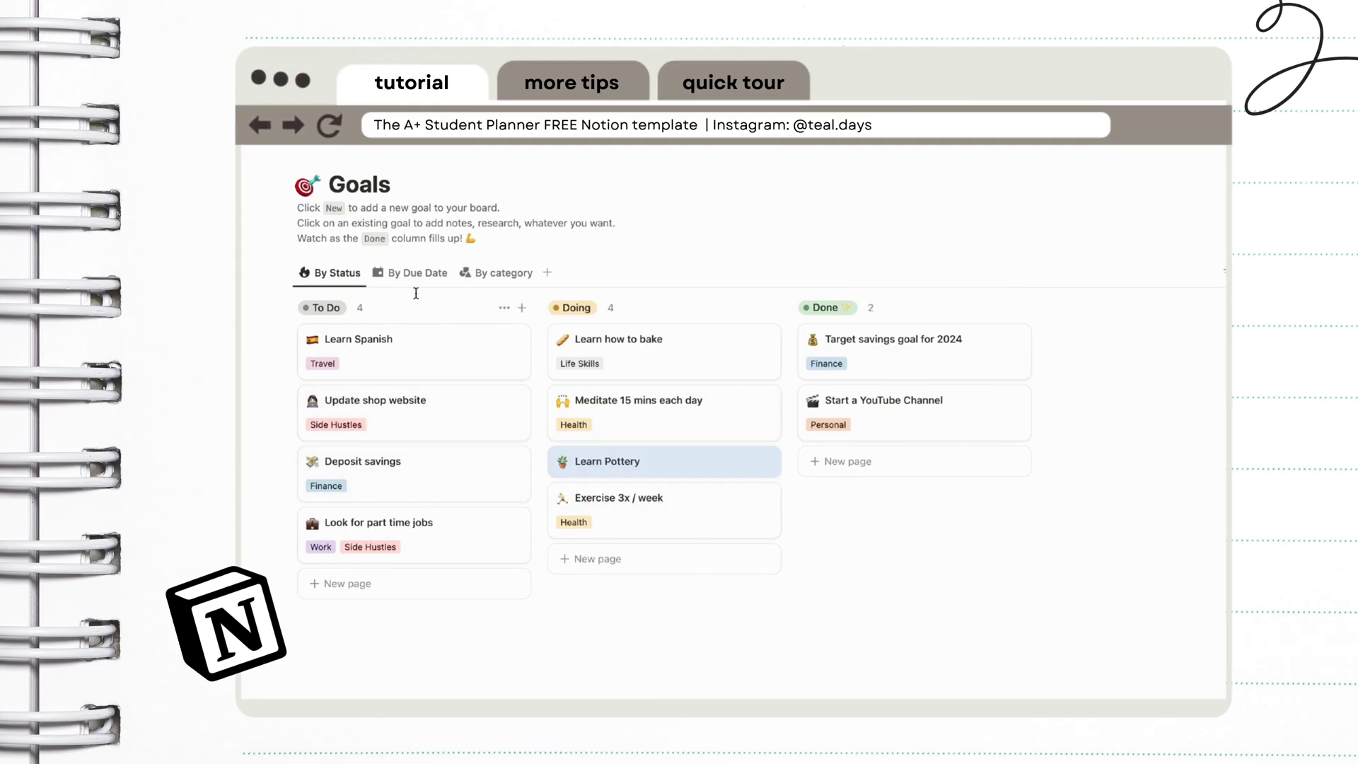
{"action": "left_click", "coordinate": [522, 308]}
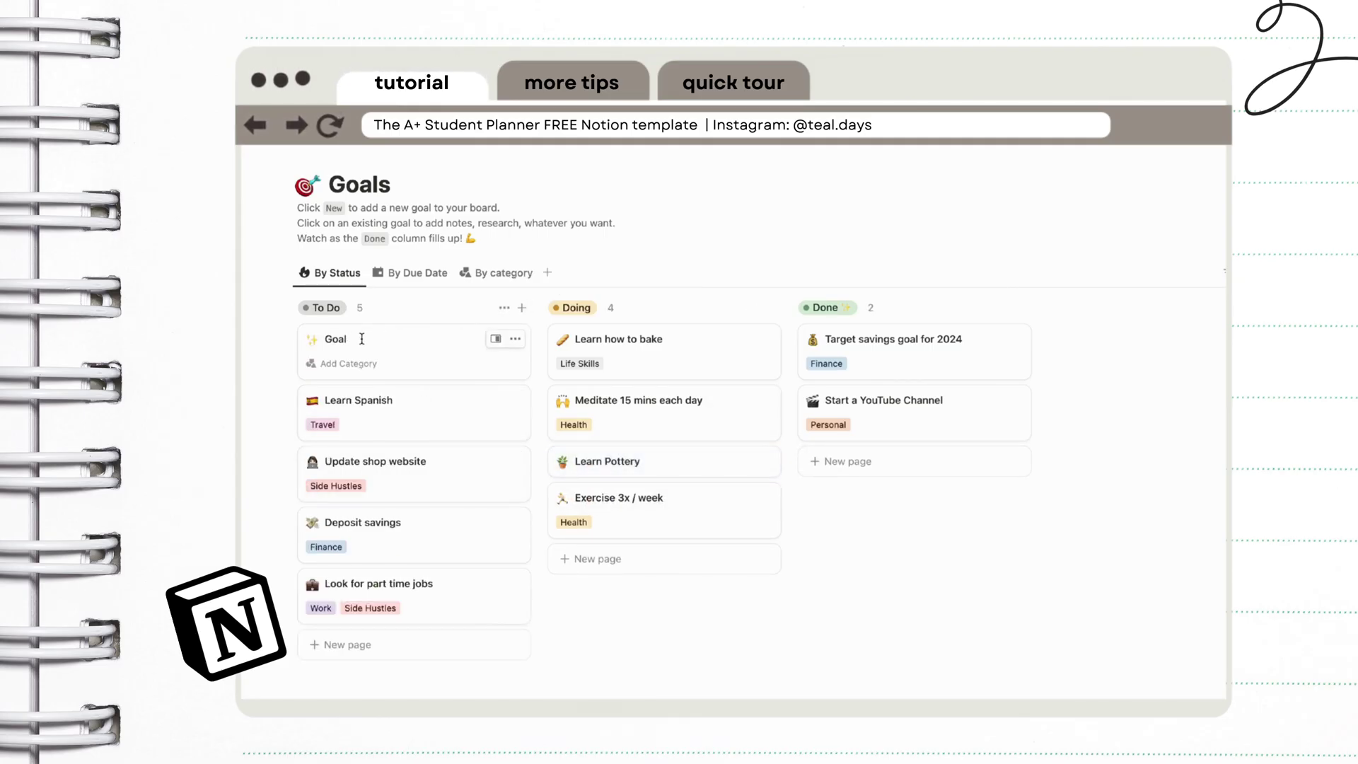
{"action": "key", "text": "BackSpace"}
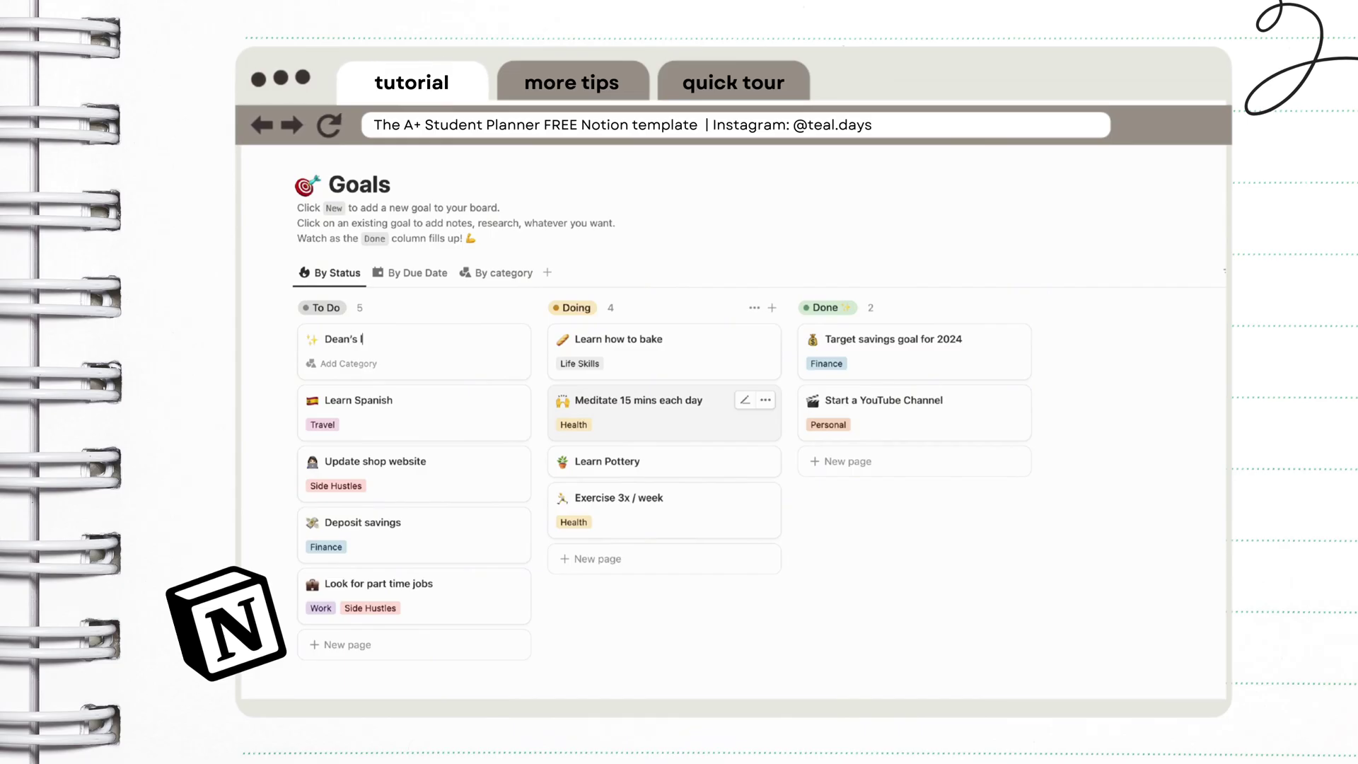
{"action": "left_click", "coordinate": [349, 364]}
{"action": "left_click", "coordinate": [358, 575]}
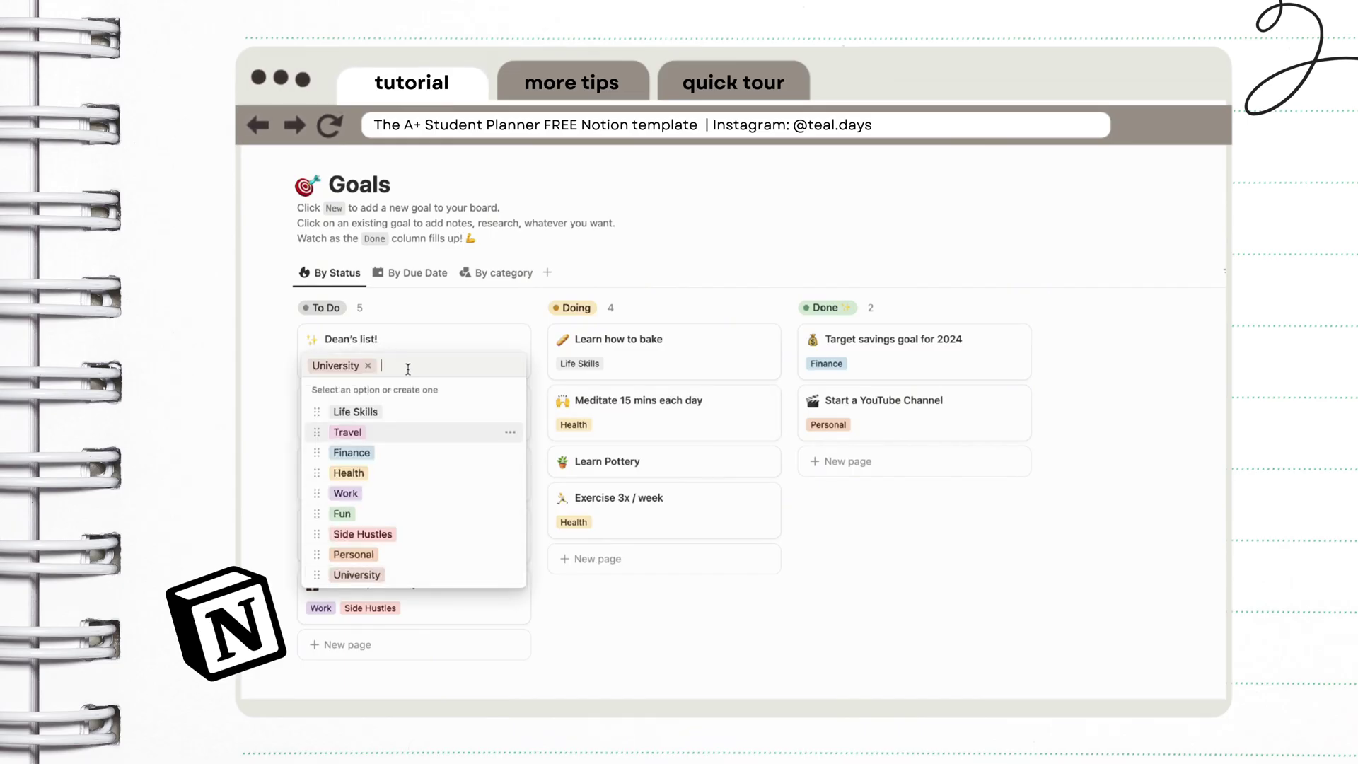
{"action": "type", "text": "Personal"}
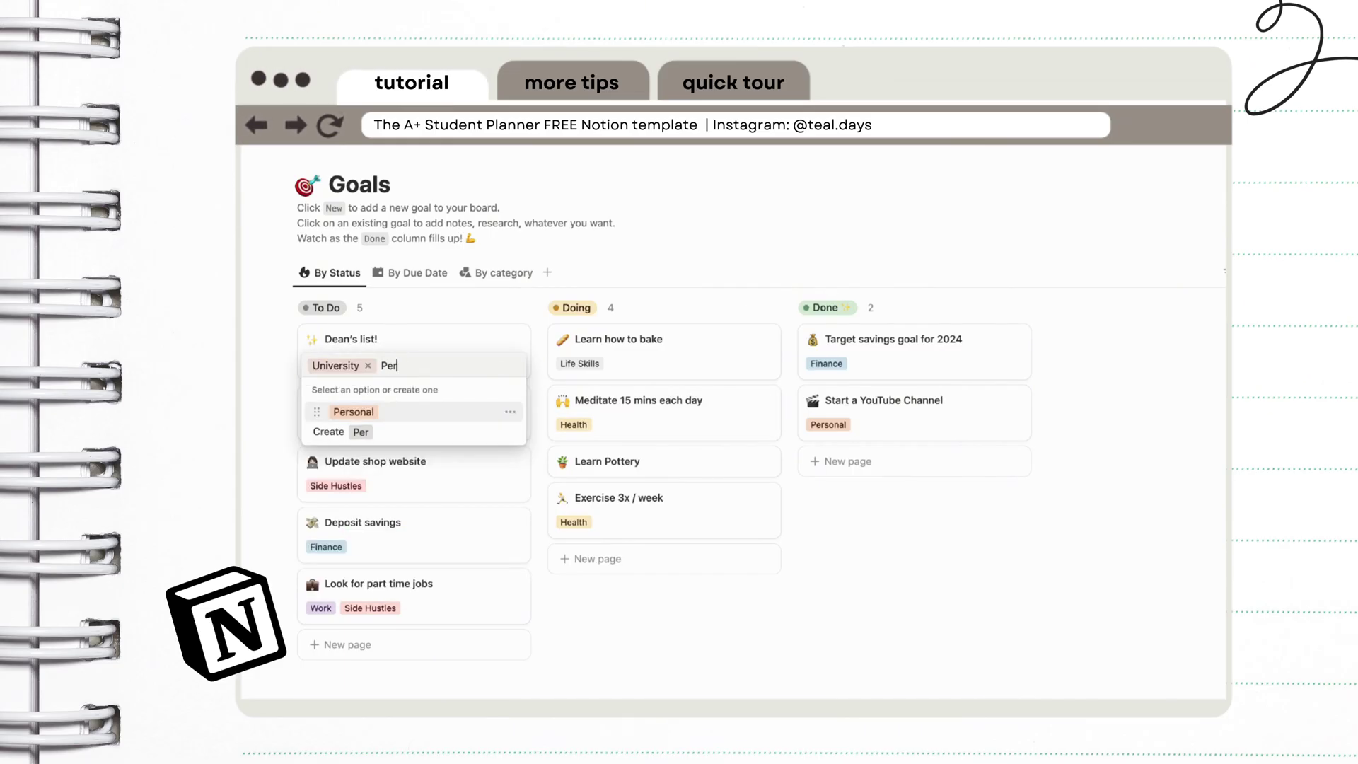
- Add Personal as a second category, then set Learn Spanish's due quarter to Q4
{"action": "left_click", "coordinate": [390, 421]}
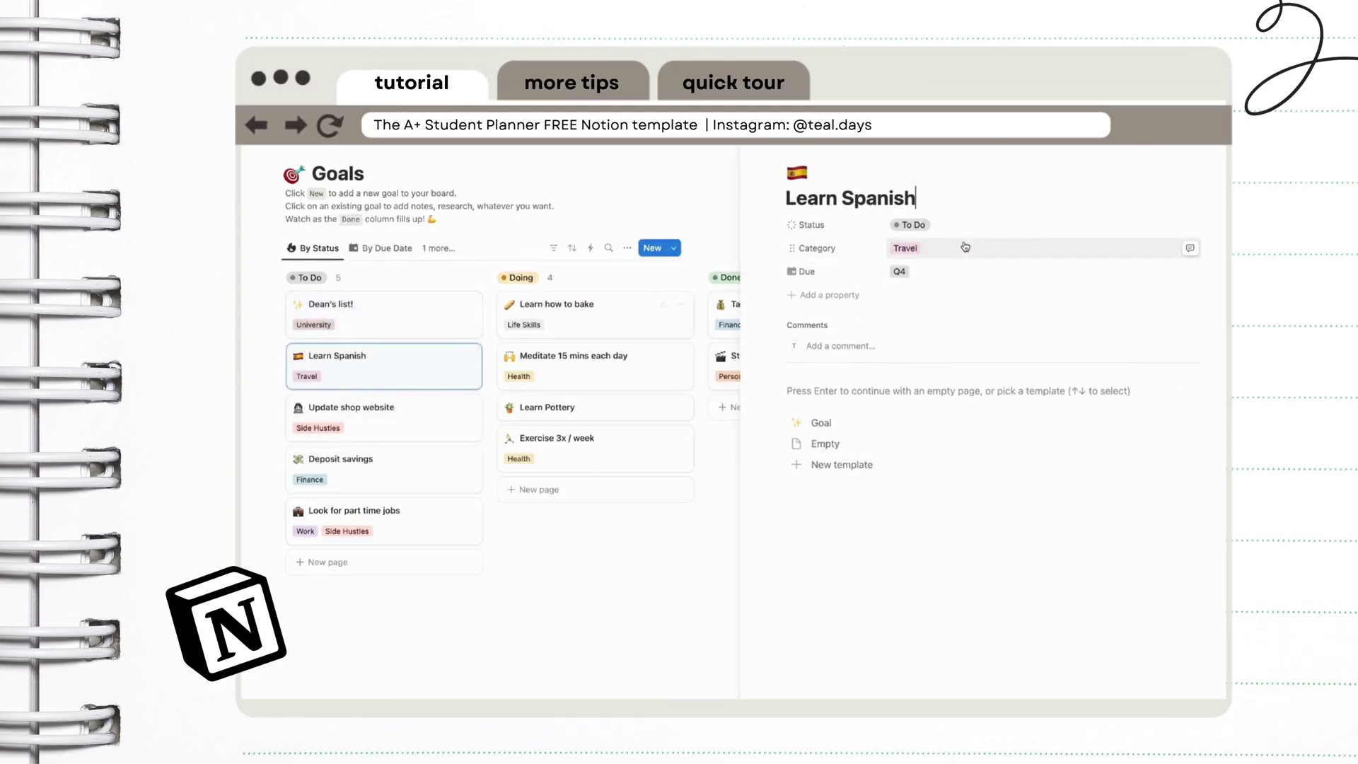
{"action": "left_click_drag", "start_coordinate": [917, 199], "coordinate": [784, 198]}
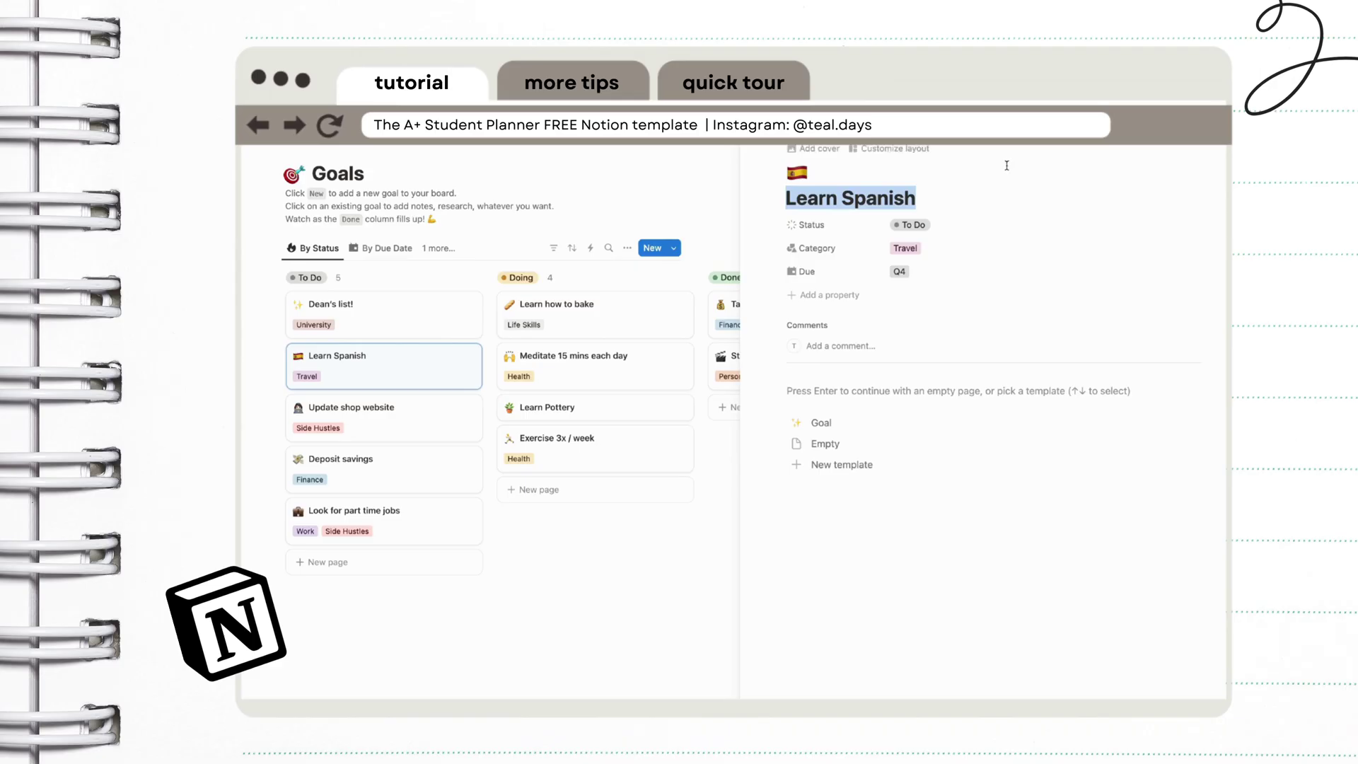
{"action": "left_click", "coordinate": [898, 271]}
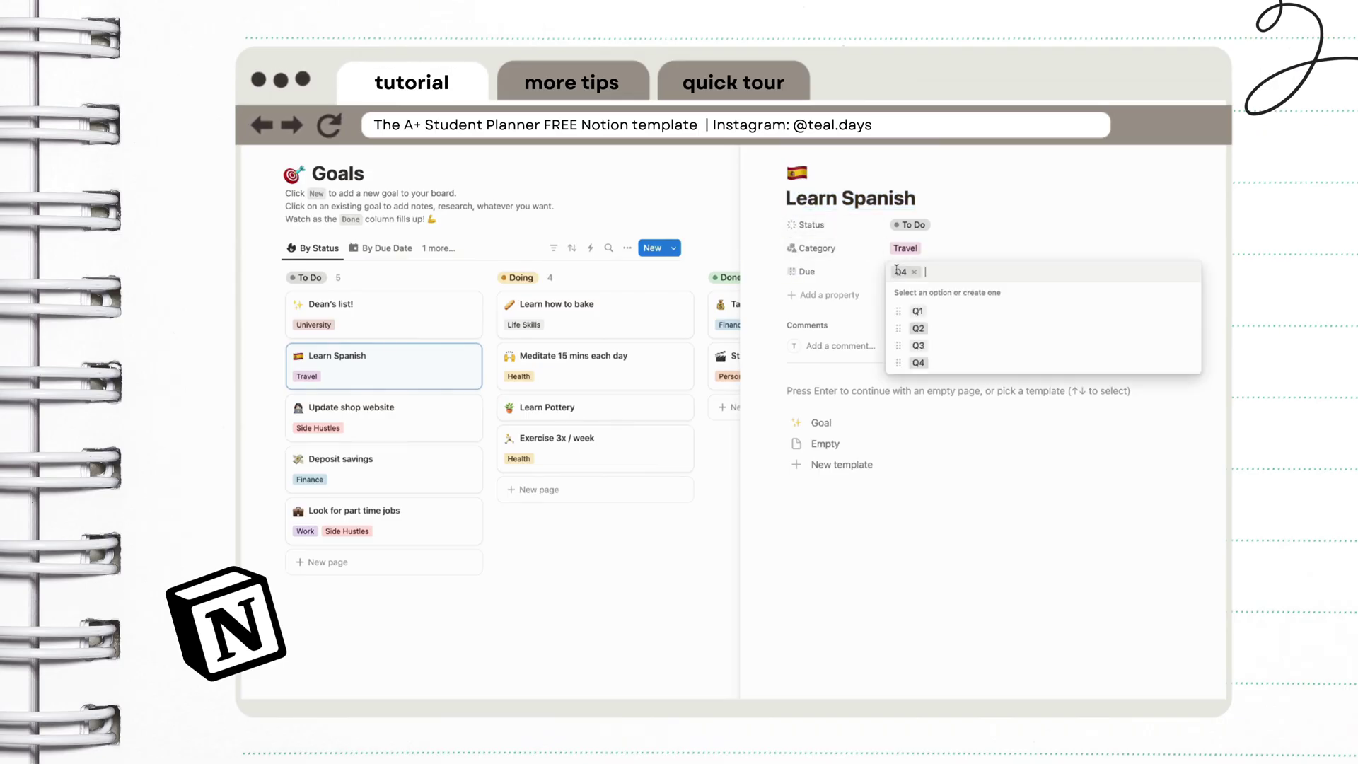
{"action": "left_click", "coordinate": [867, 405]}
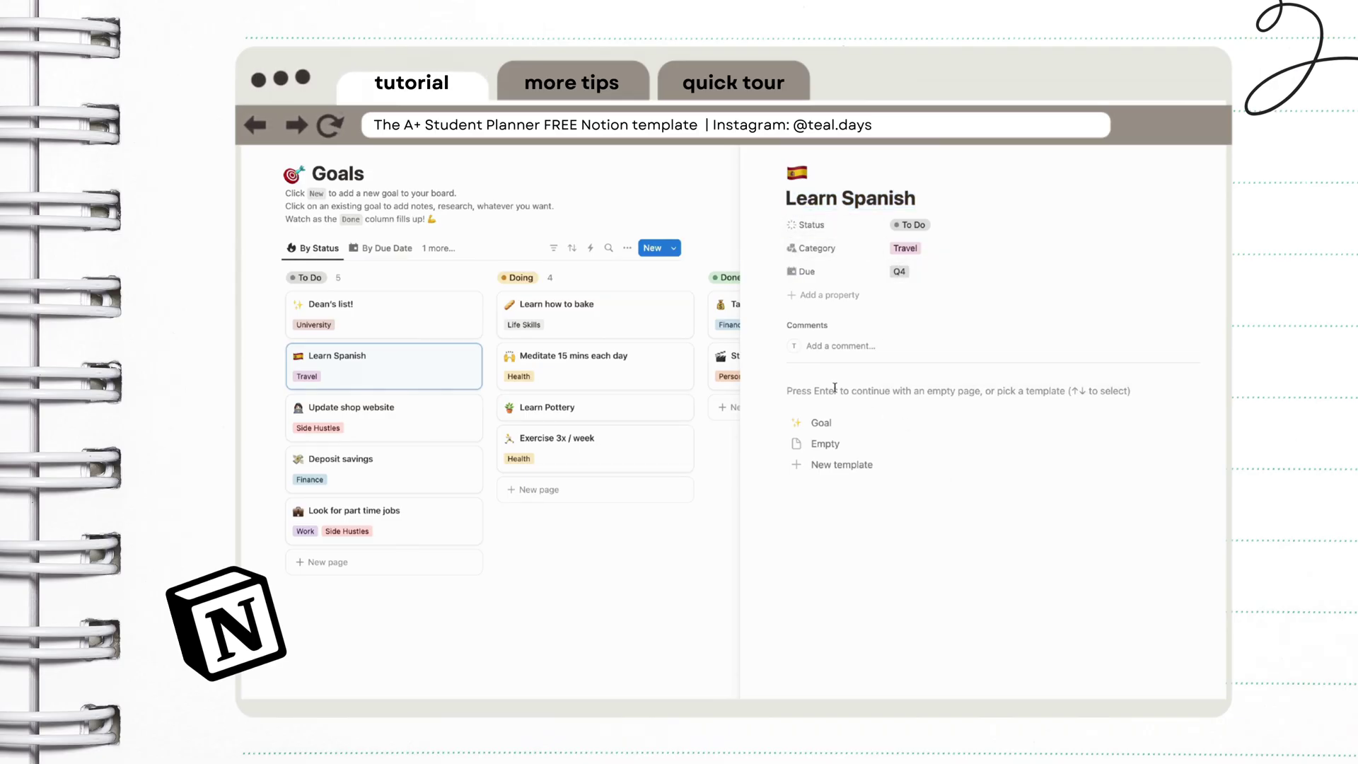
{"action": "left_click", "coordinate": [862, 390]}
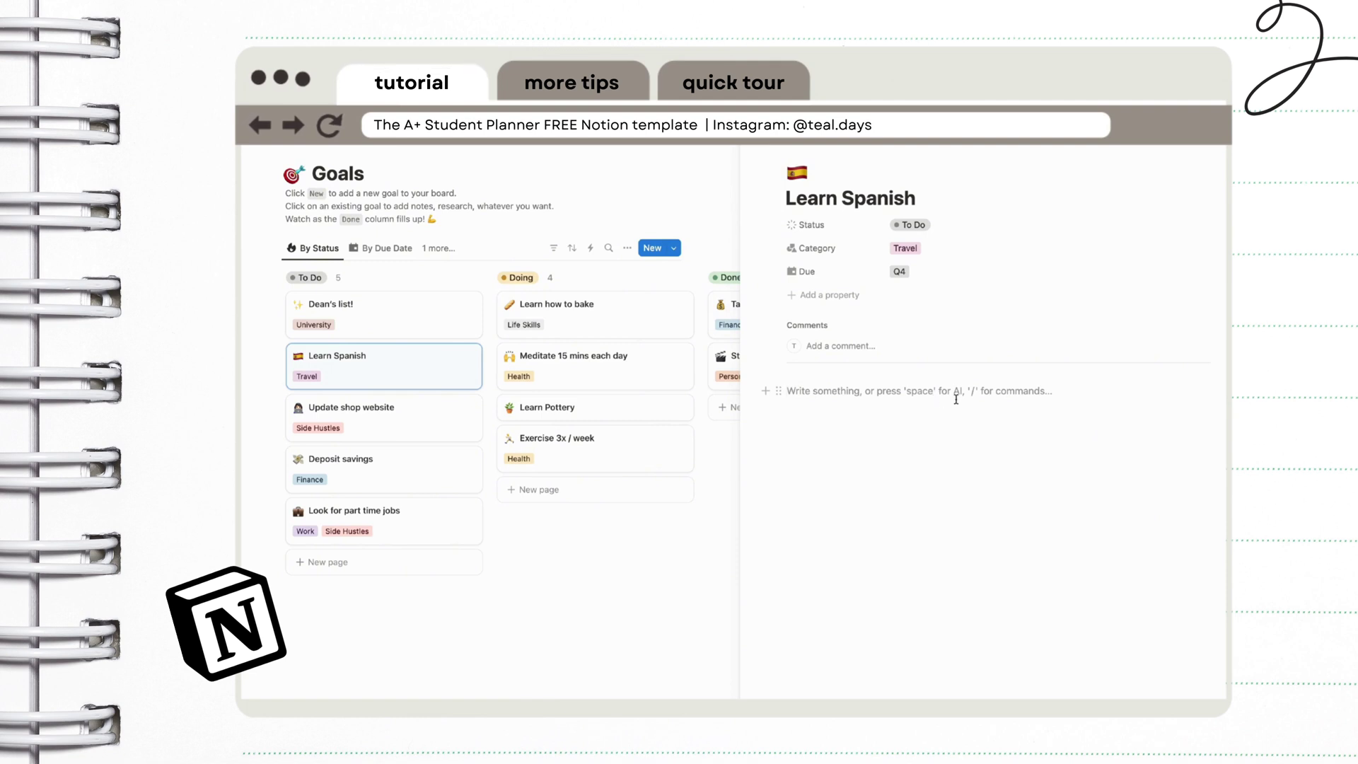
- Insert an AI-written 30-minutes-a-day Spanish study plan and tick 'Learn 20 new vocabulary words'
{"action": "key", "text": "space"}
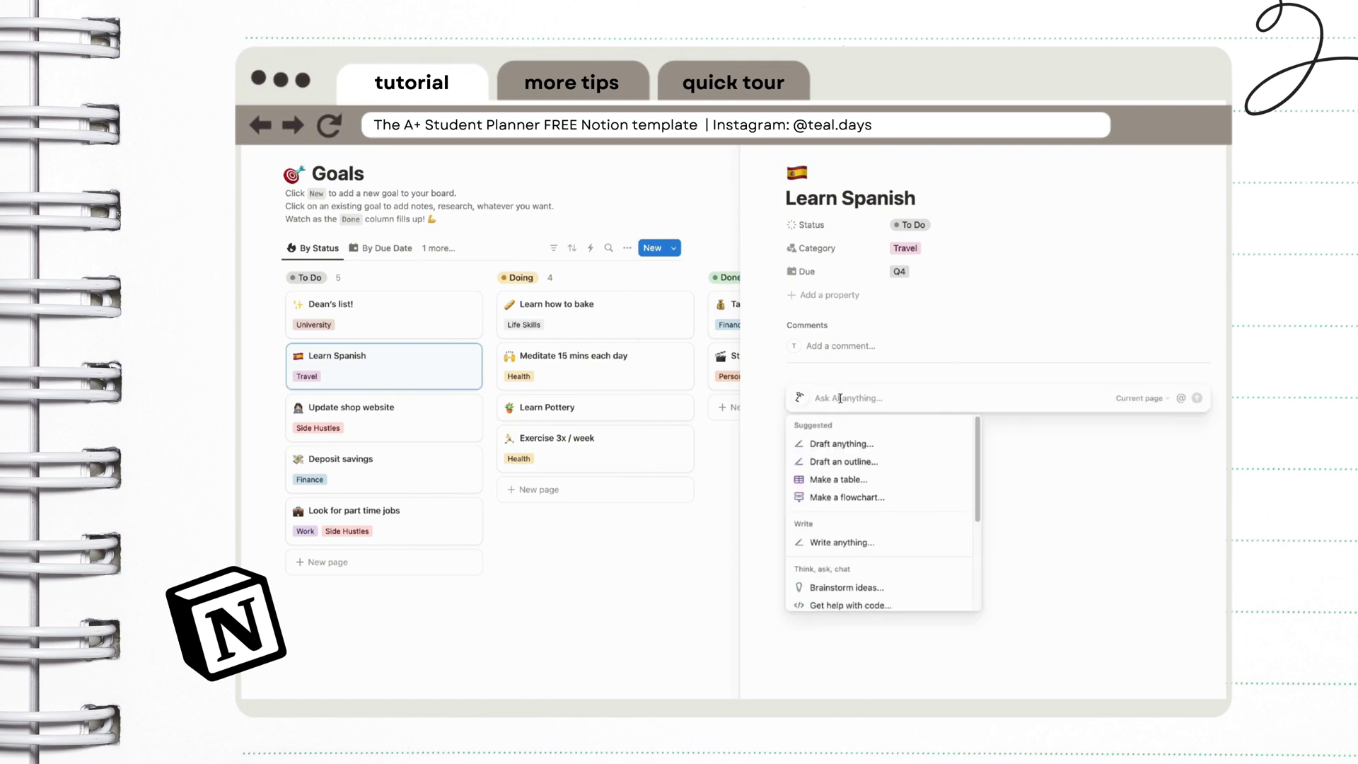
{"action": "type", "text": "Please create a realistic study plan to achieve this by Q4"}
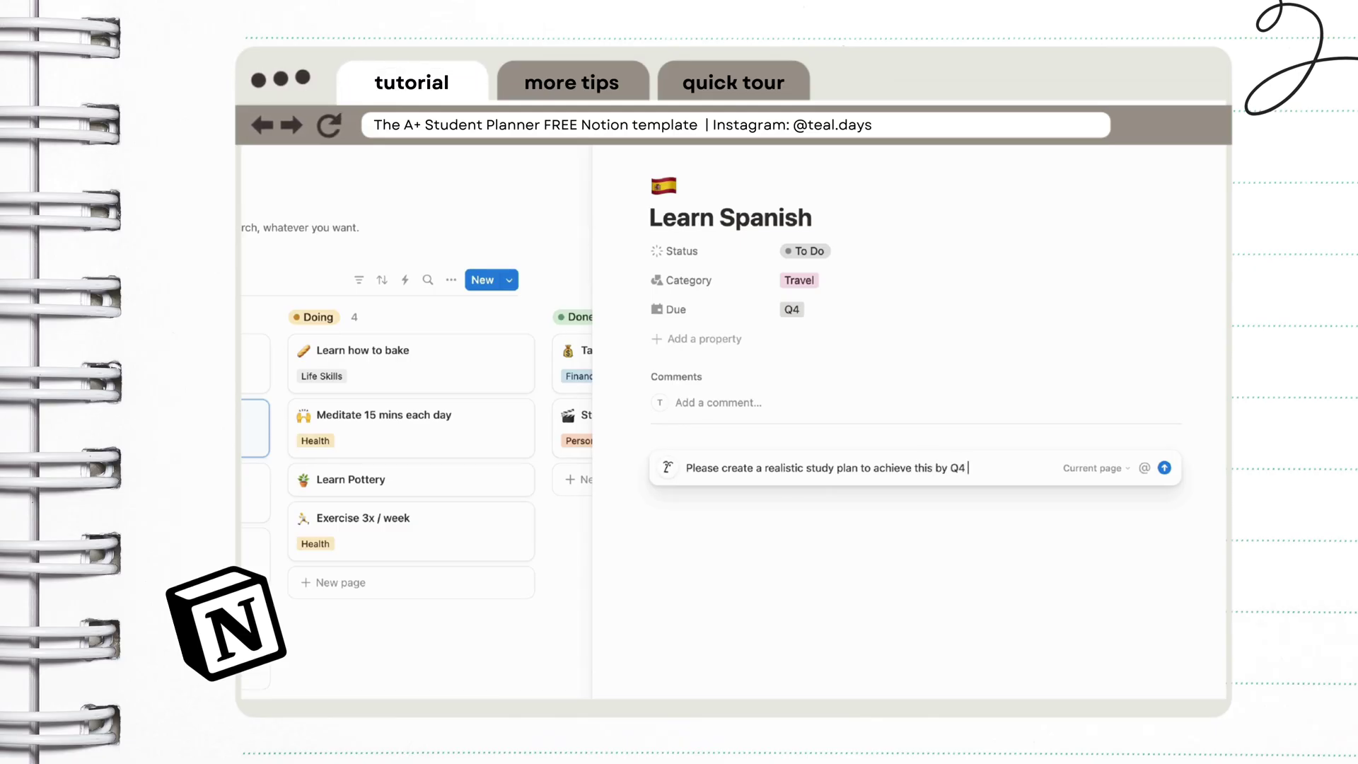
{"action": "type", "text": "to study"}
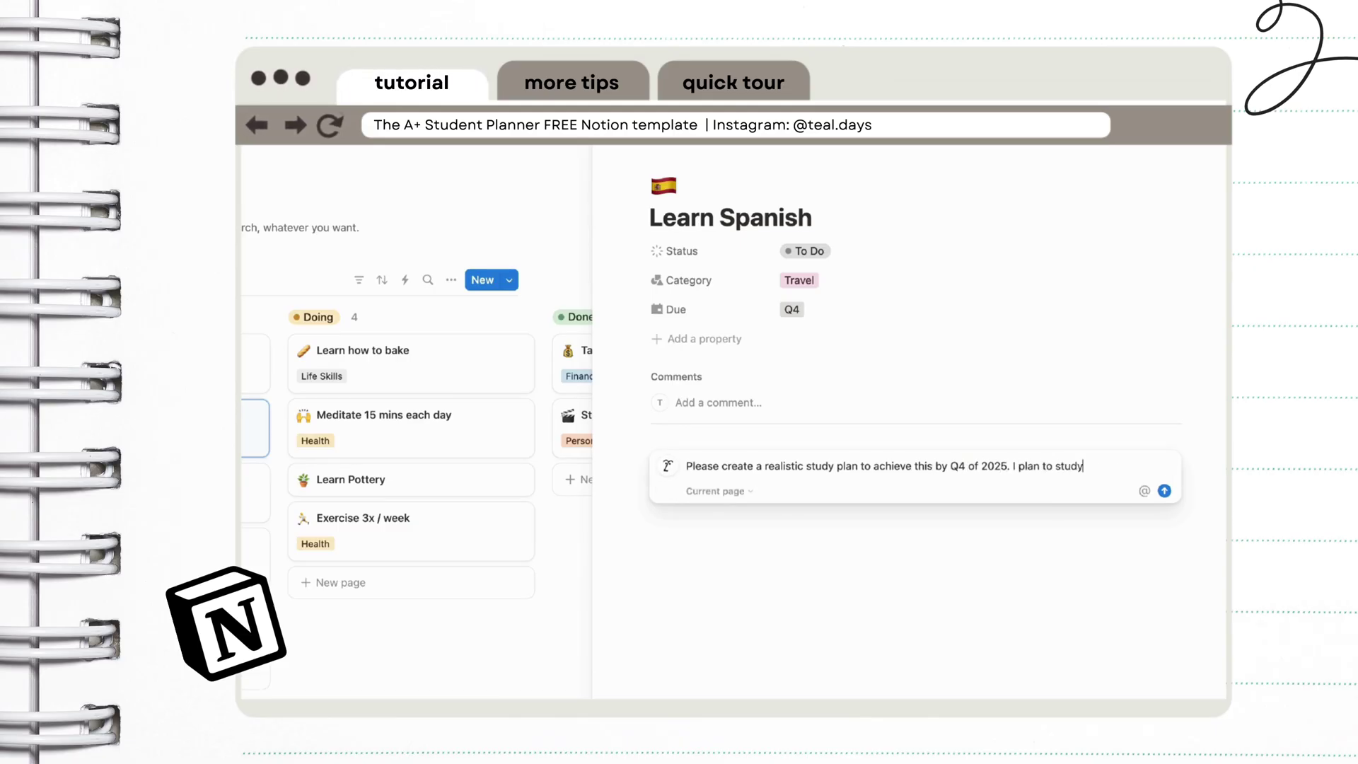
{"action": "type", "text": " 30 mins per day. You can also suggest free resources that I can use. Thanks!"}
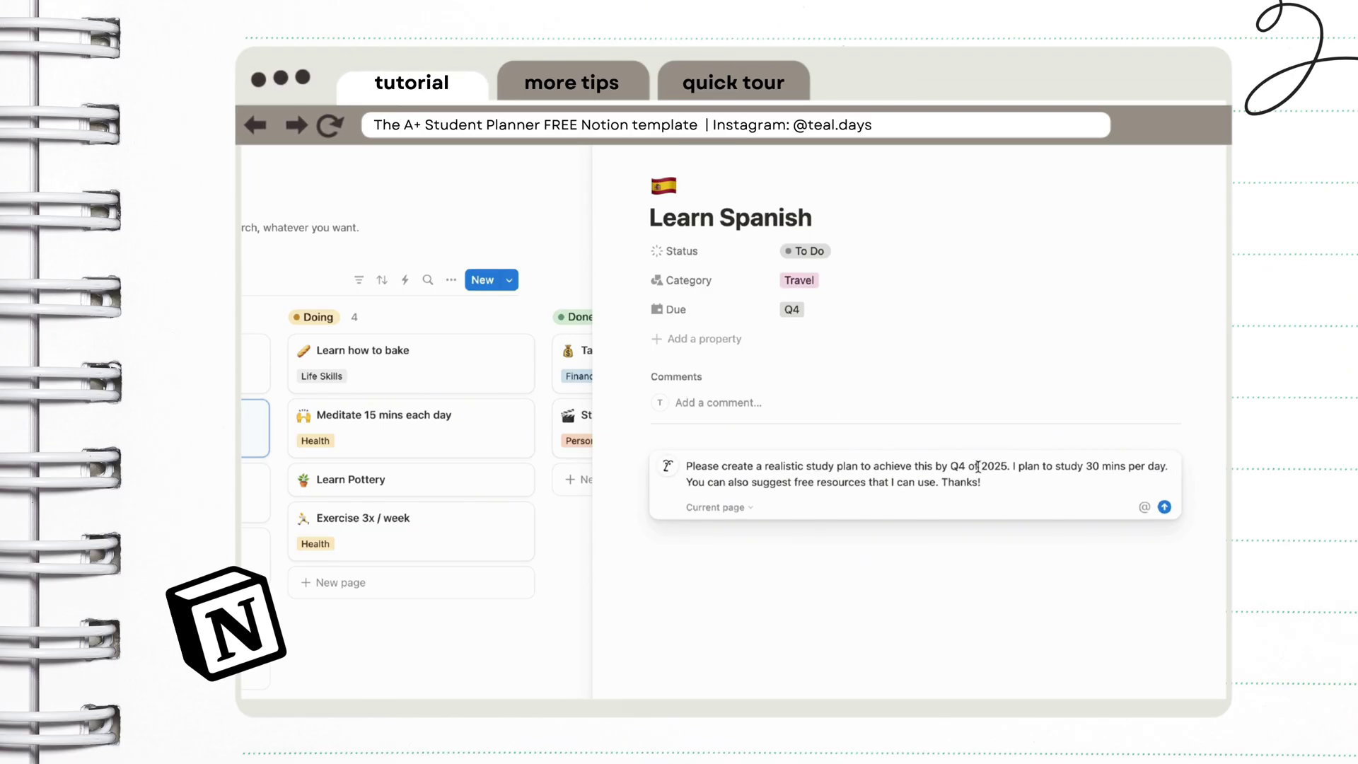
{"action": "left_click", "coordinate": [1165, 507]}
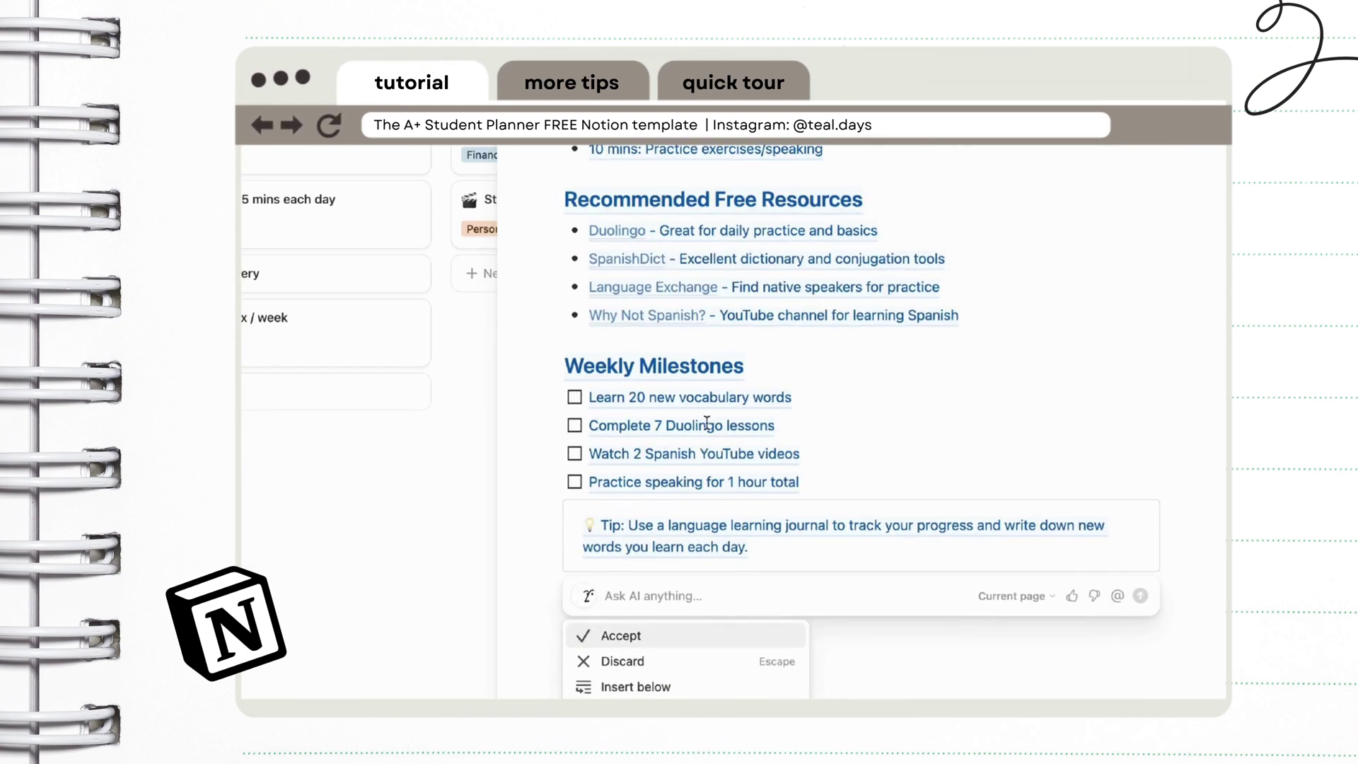
{"action": "left_click", "coordinate": [637, 637]}
{"action": "left_click", "coordinate": [574, 450]}
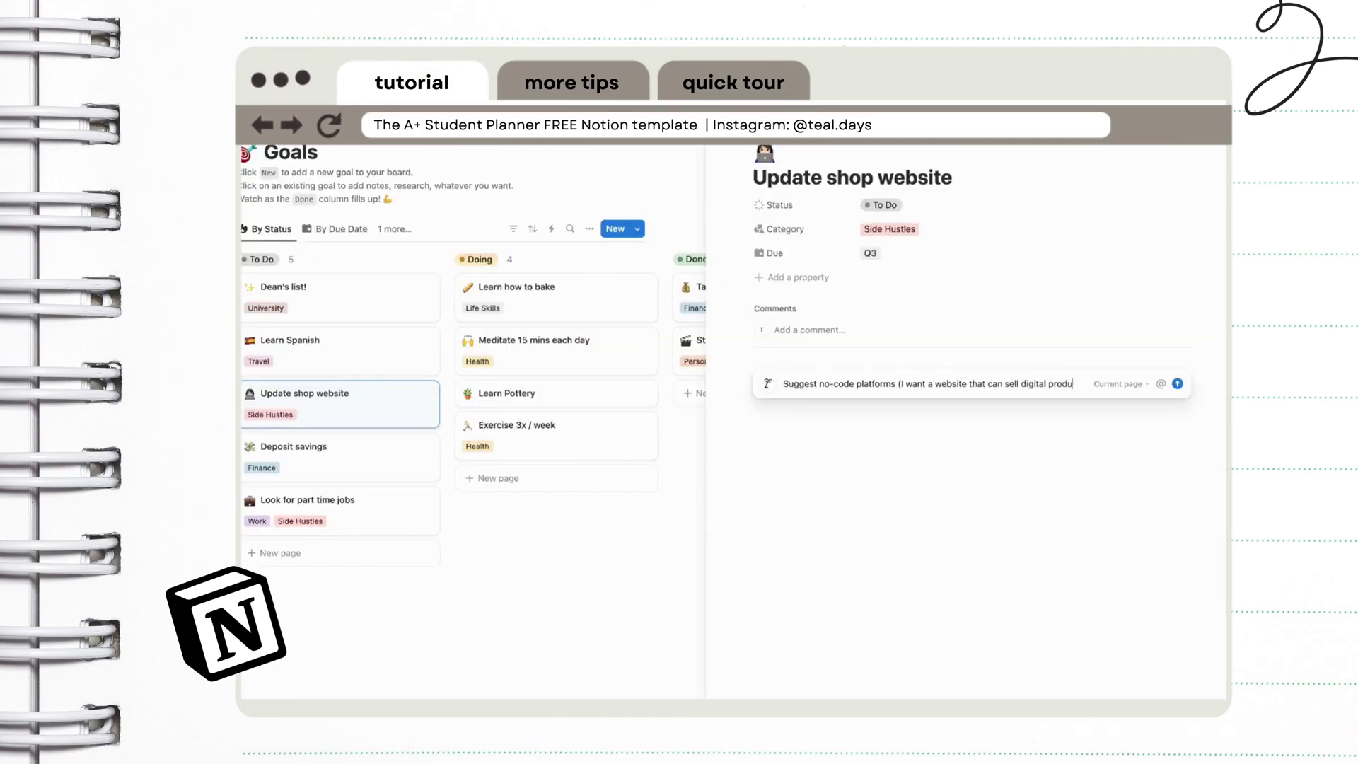
- Add AI no-code platform recommendations to Update shop website and return to the board
{"action": "key", "text": "Return"}
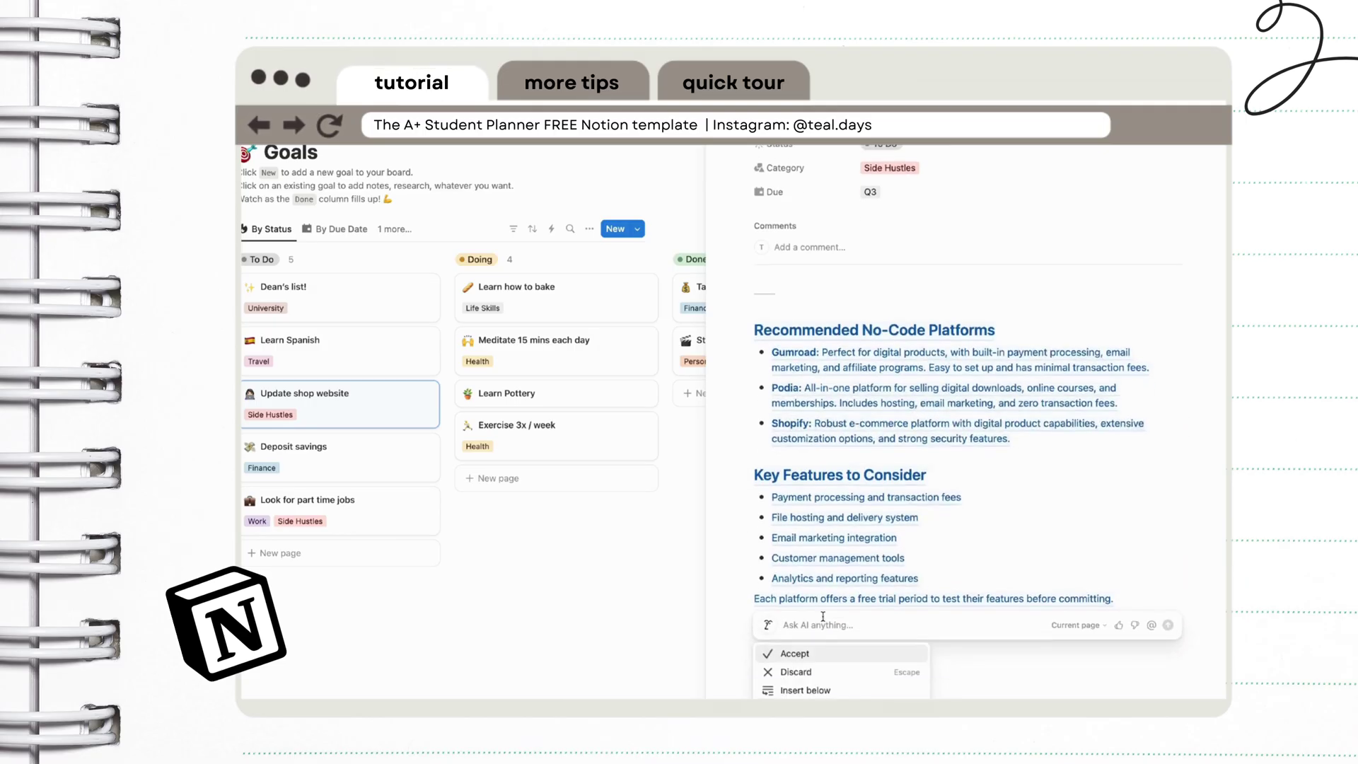
{"action": "left_click", "coordinate": [795, 654]}
{"action": "key", "text": "Escape"}
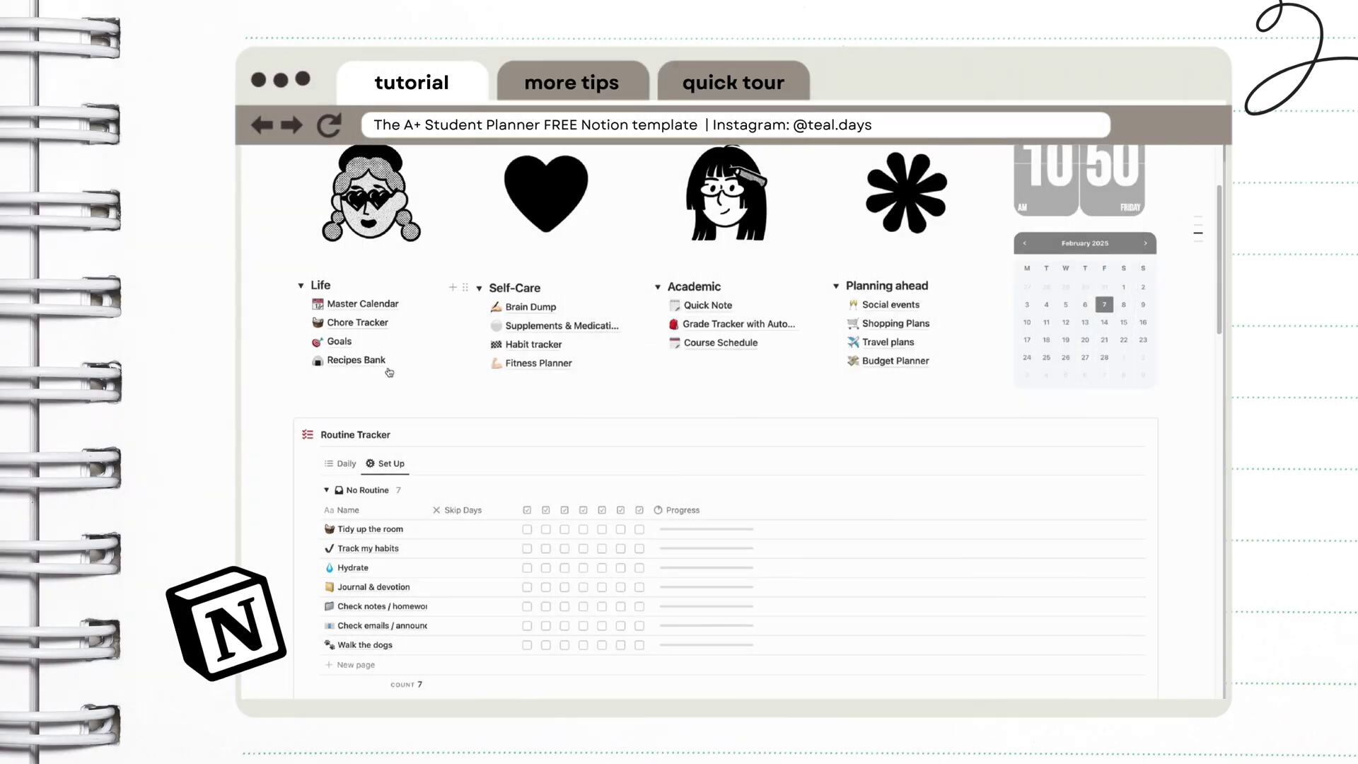
- In Recipes Bank, create a Single serve hot pot meal with a soup bowl icon
{"action": "left_click", "coordinate": [362, 358]}
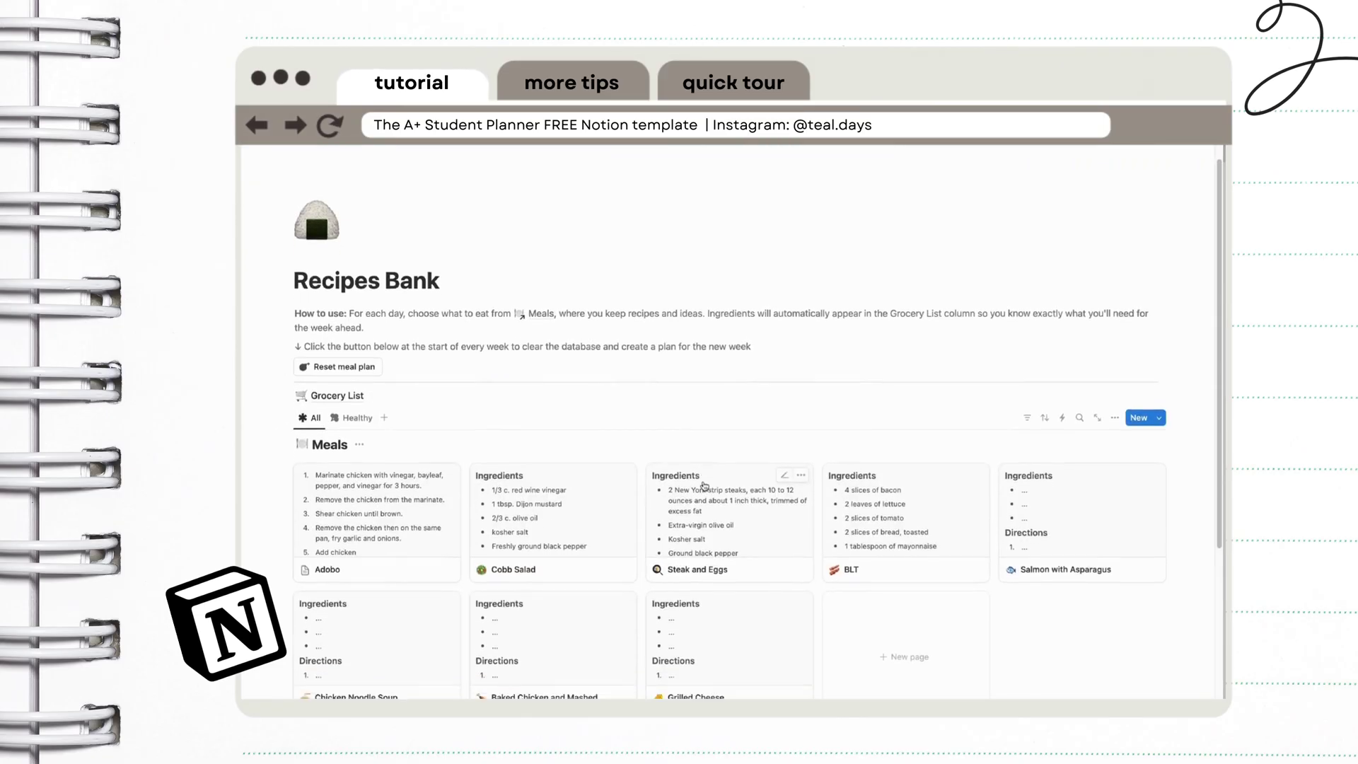
{"action": "scroll", "coordinate": [704, 486], "scroll_direction": "down", "scroll_amount": 2}
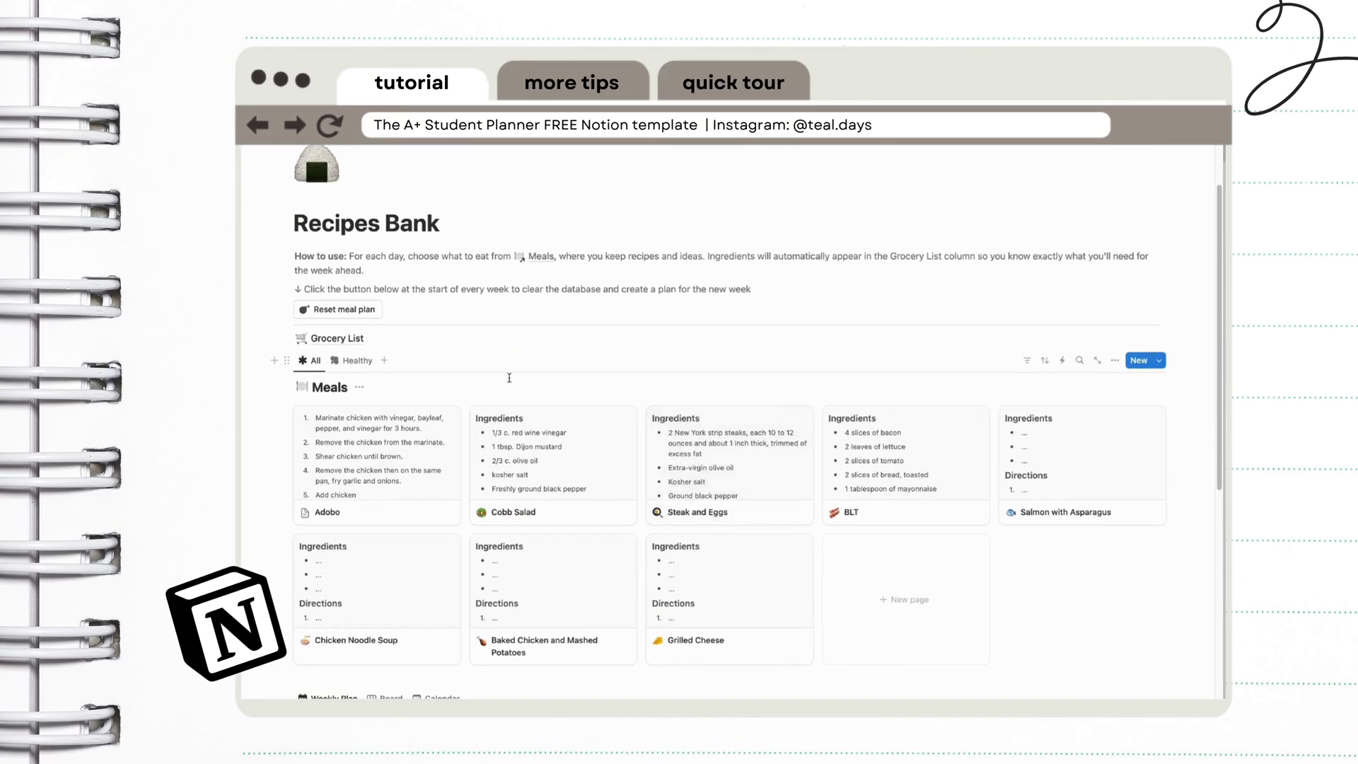
{"action": "left_click", "coordinate": [928, 612]}
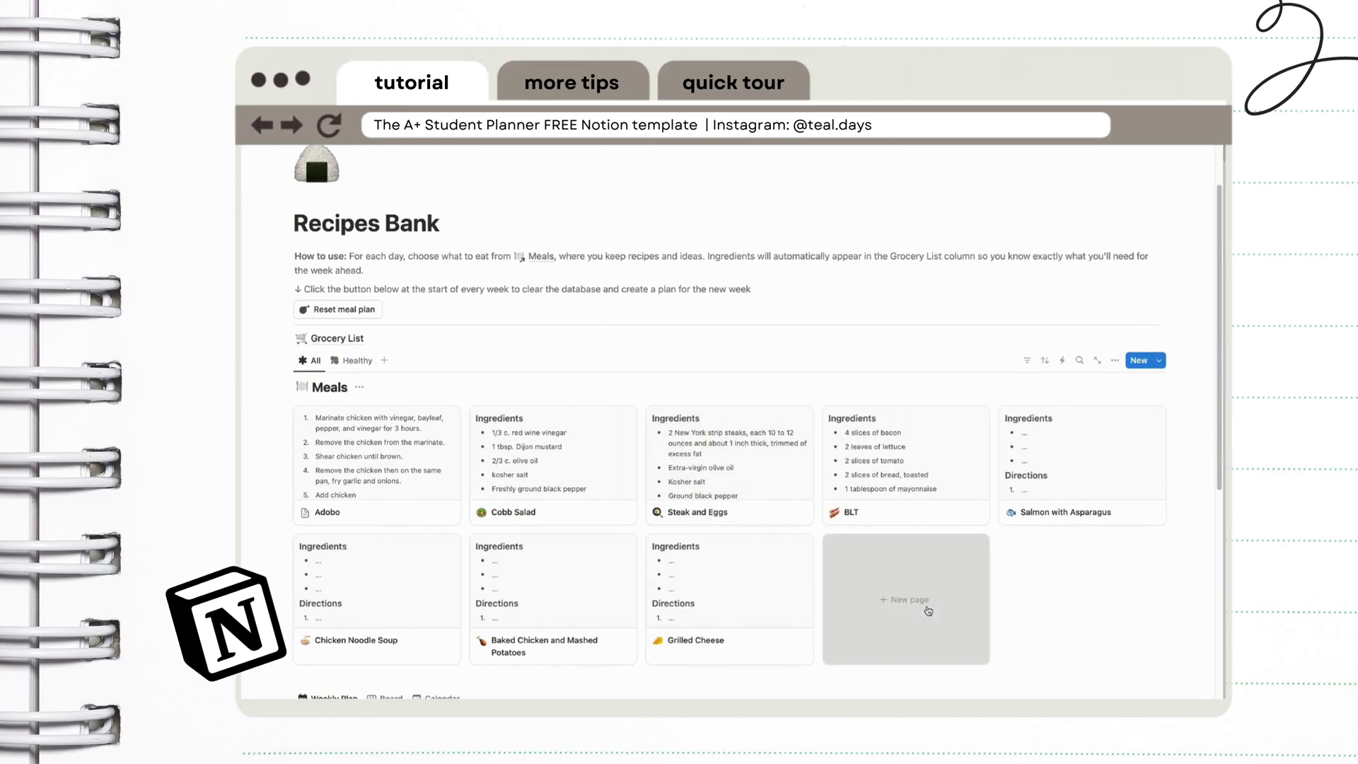
{"action": "type", "text": "Sin"}
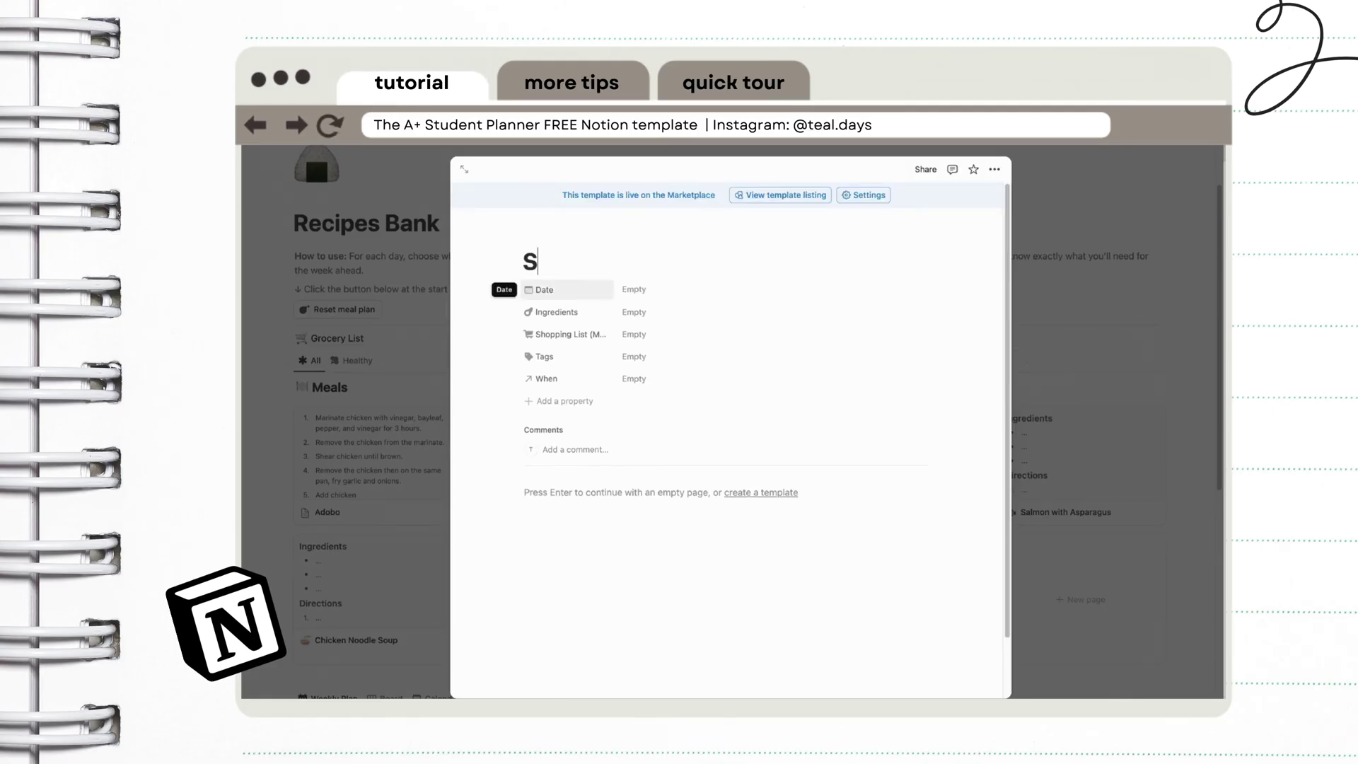
{"action": "type", "text": "le ser"}
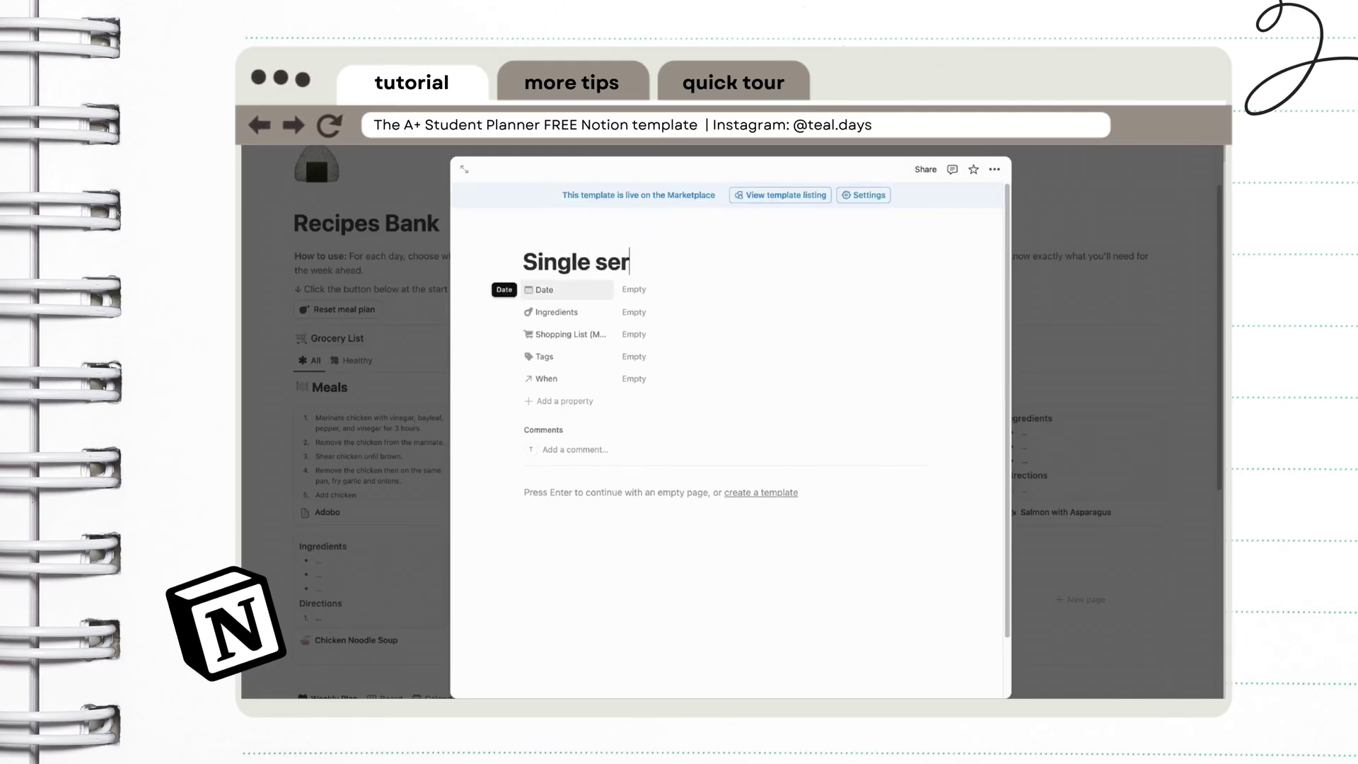
{"action": "type", "text": "ve hot "}
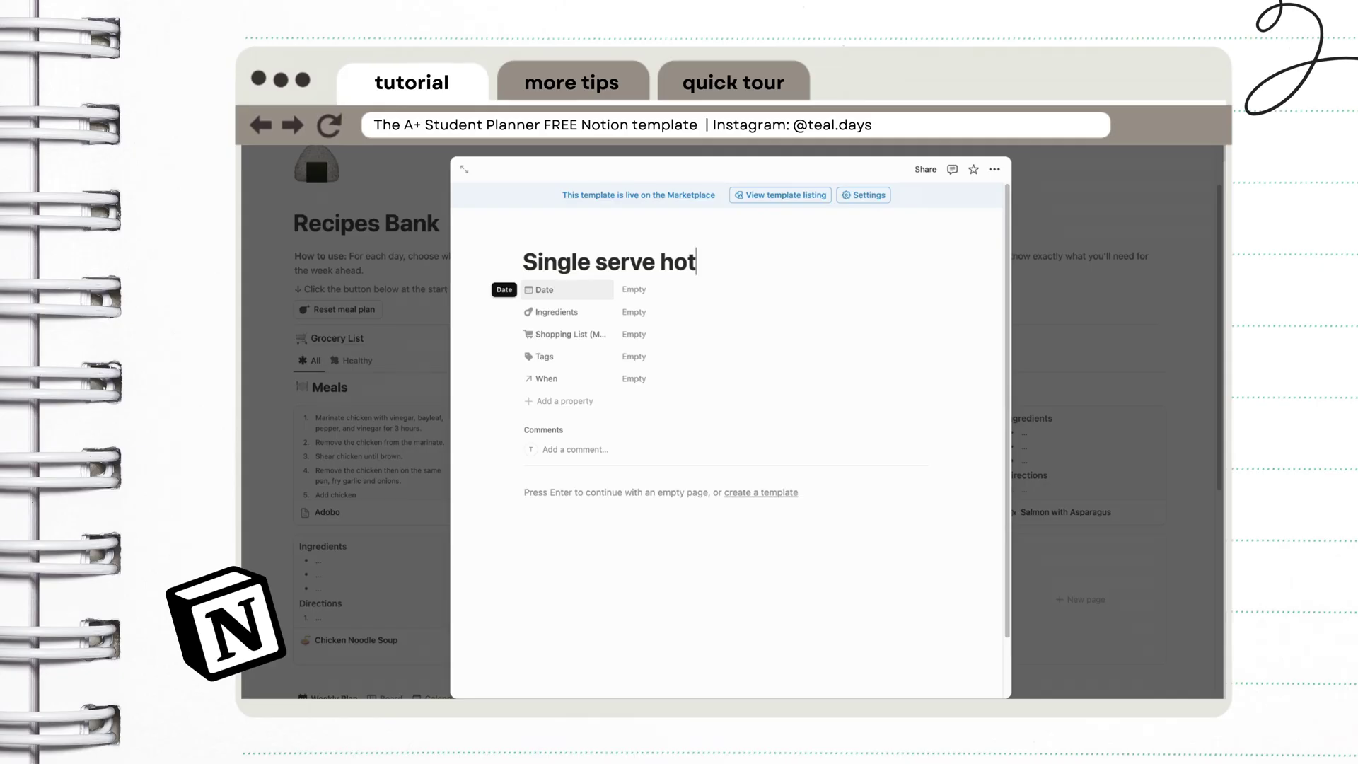
{"action": "type", "text": "pot"}
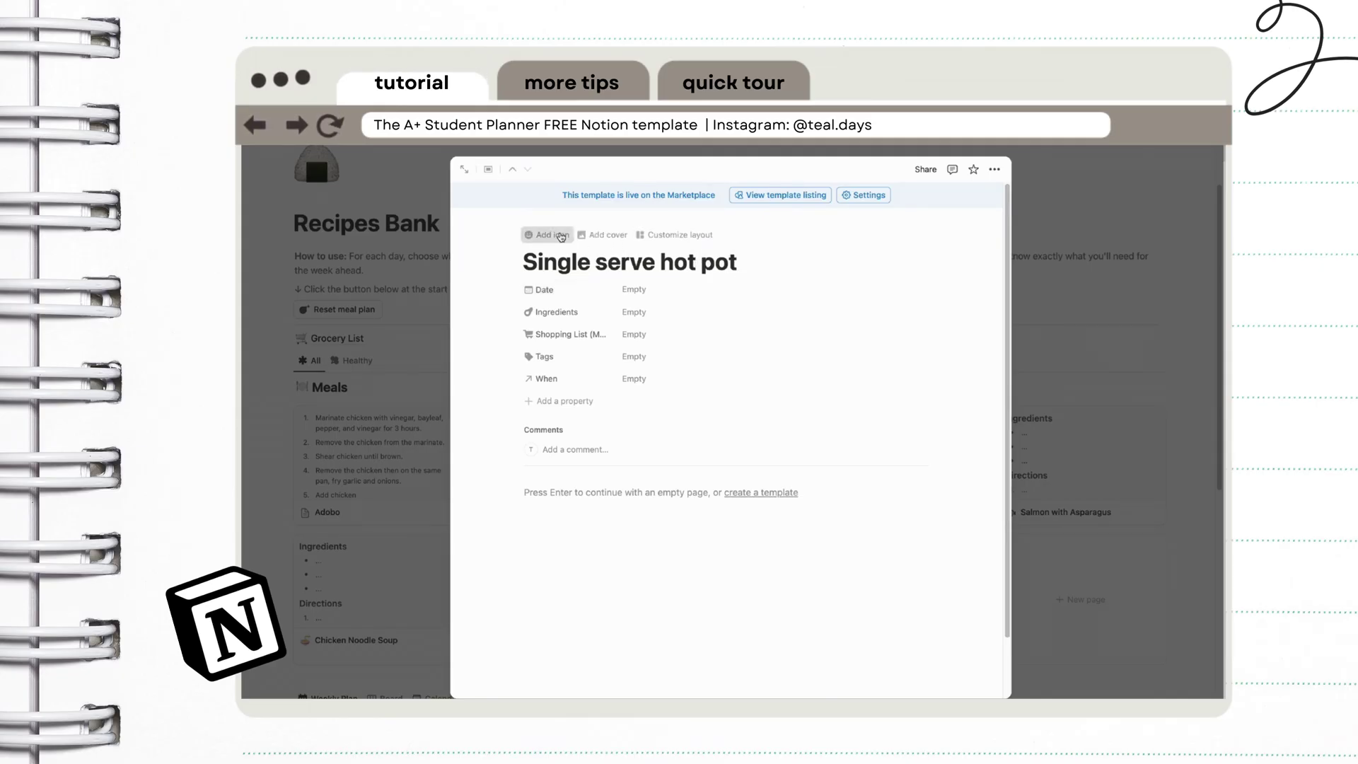
{"action": "left_click", "coordinate": [547, 234]}
{"action": "left_click", "coordinate": [545, 287]}
{"action": "type", "text": "sou"}
{"action": "left_click", "coordinate": [459, 400]}
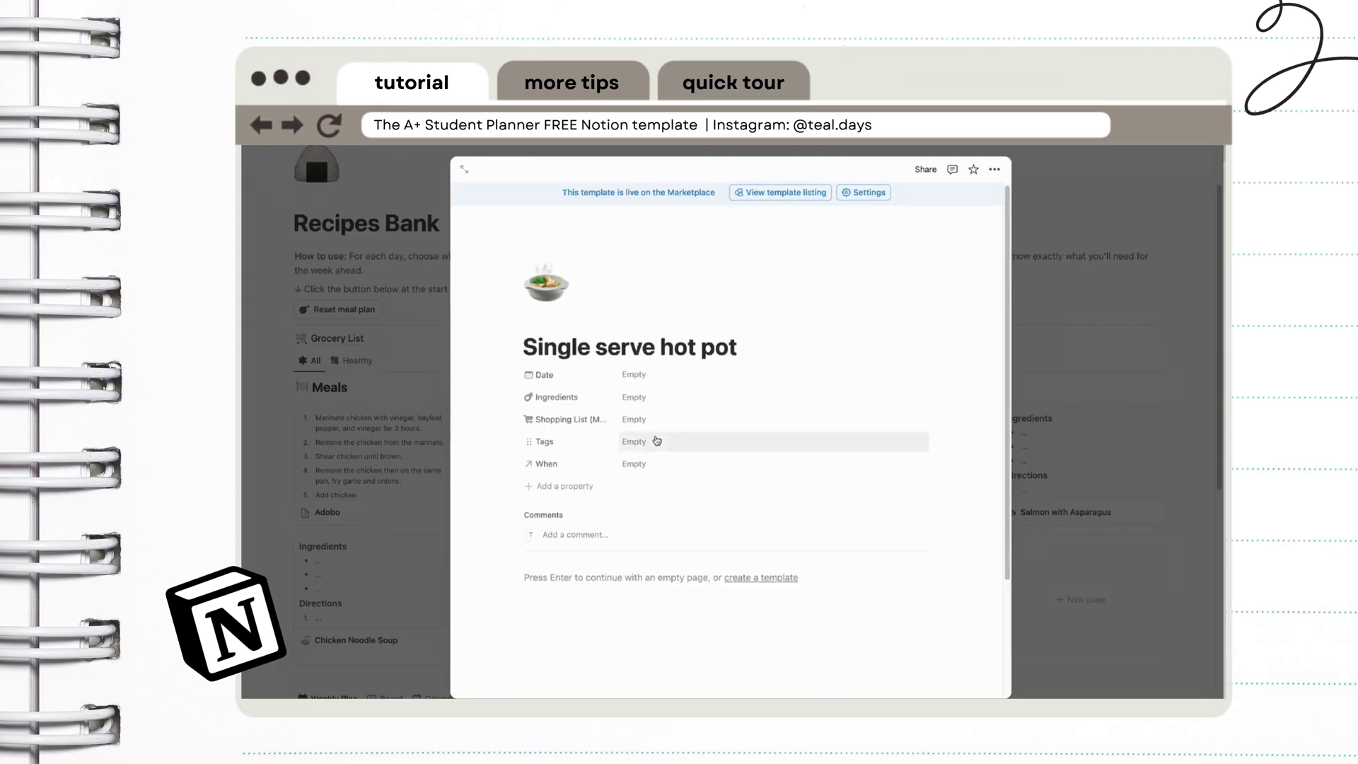
{"action": "key", "text": "Escape"}
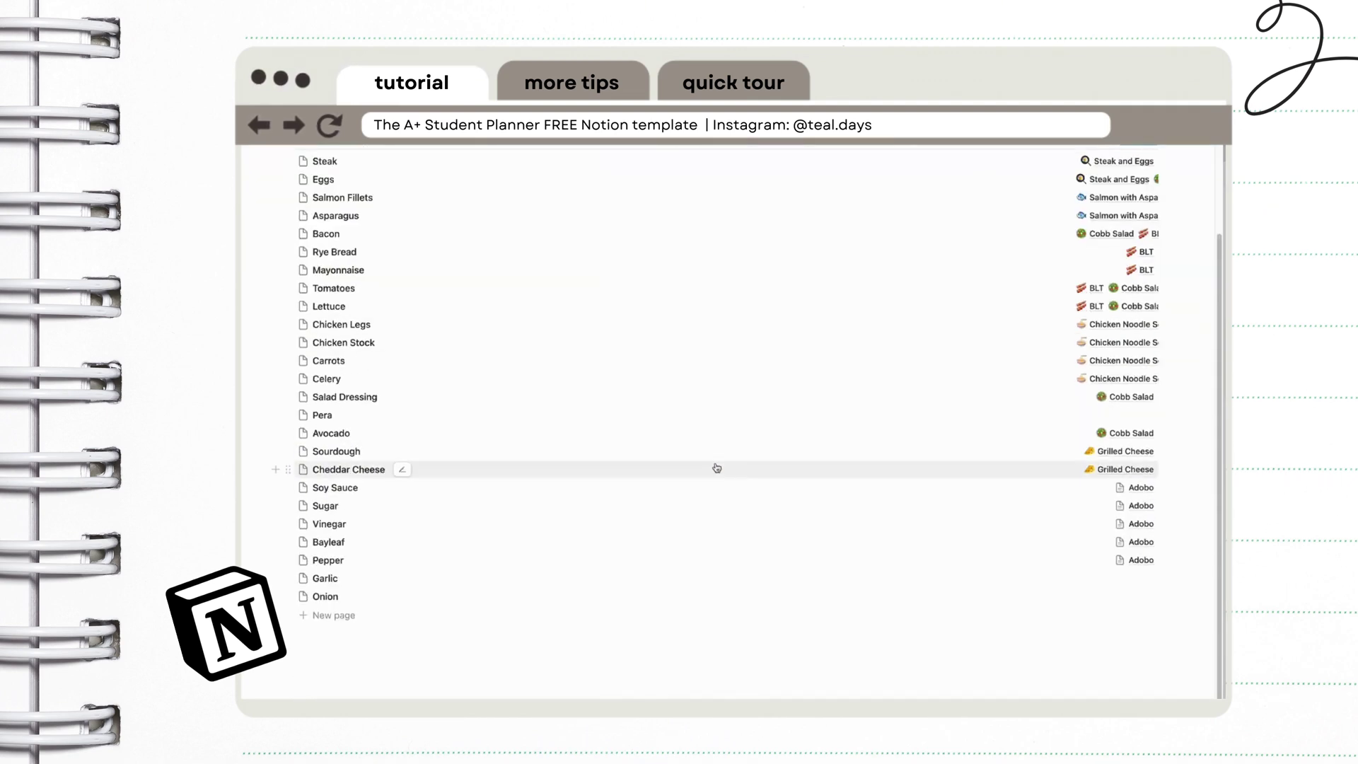
- Add Green Cabbage, Enoki Mushrooms and Chicken Bouillon to the grocery list, linked to the hot pot
{"action": "left_click", "coordinate": [333, 632]}
{"action": "type", "text": "Green Cabbage"}
{"action": "left_click", "coordinate": [1132, 633]}
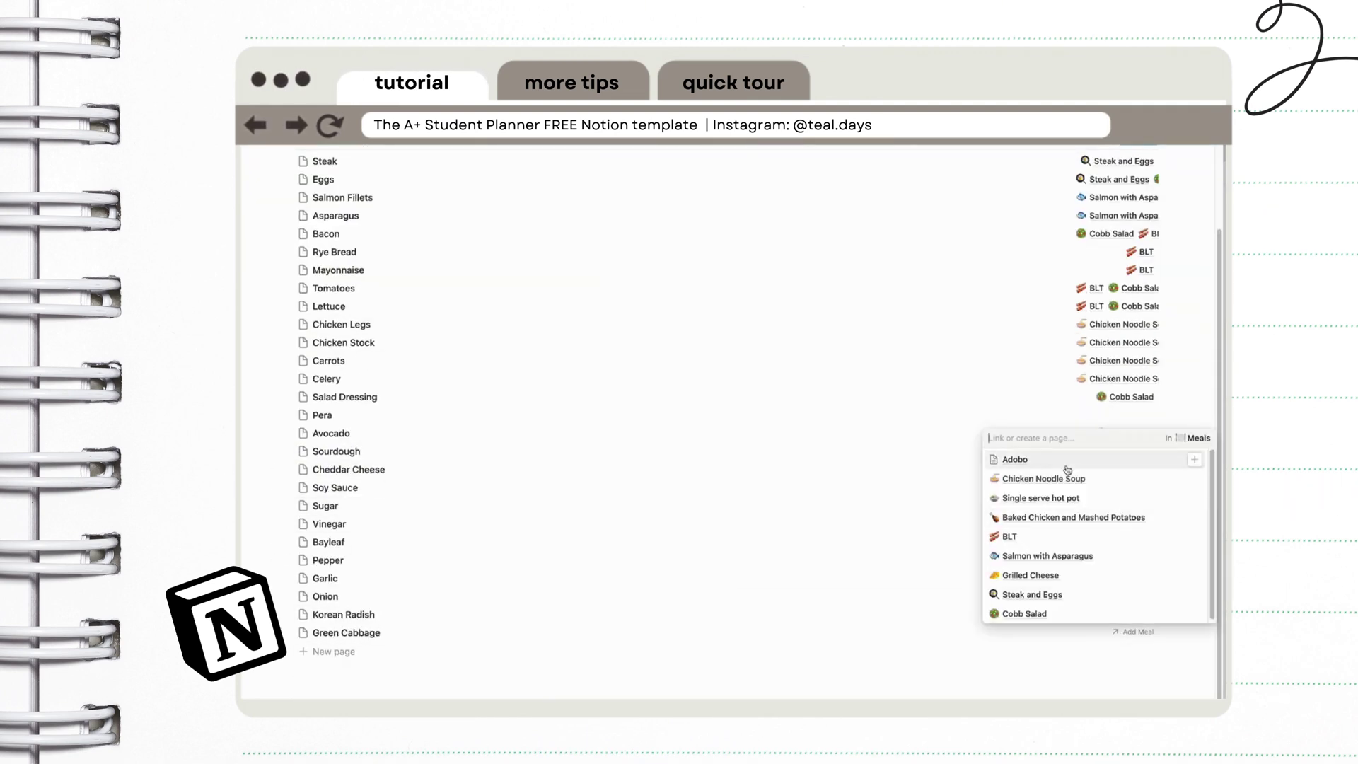
{"action": "left_click", "coordinate": [1040, 460]}
{"action": "left_click", "coordinate": [333, 651]}
{"action": "type", "text": "Enoki Mushrooms"}
{"action": "left_click", "coordinate": [1132, 614]}
{"action": "left_click", "coordinate": [1040, 460]}
{"action": "left_click", "coordinate": [332, 633]}
{"action": "type", "text": "Chicken Bouillon"}
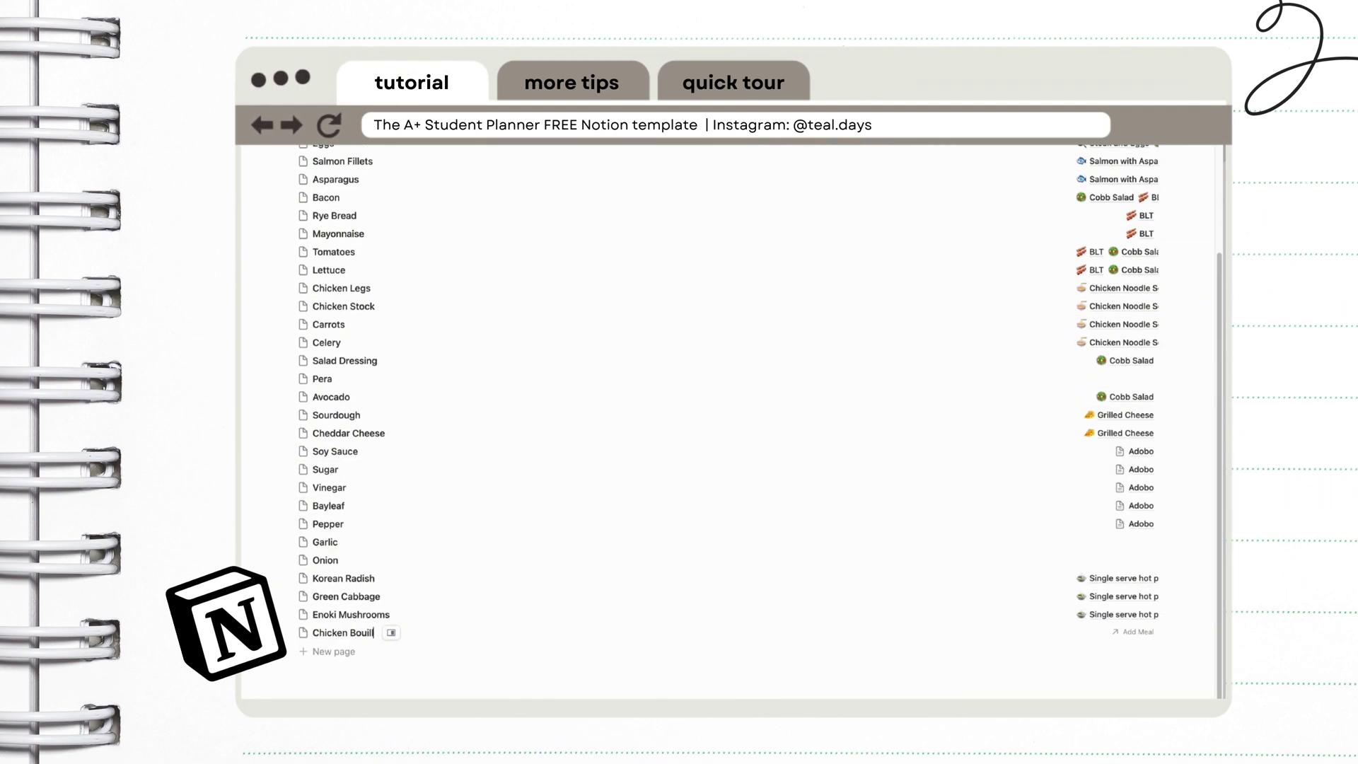
{"action": "left_click", "coordinate": [1132, 632]}
{"action": "left_click", "coordinate": [1040, 499]}
- Add Fish Sauce, Lean Pork Tenderloin and Ponzu Sauce, each linked to Single serve hot pot
{"action": "left_click", "coordinate": [333, 651]}
{"action": "type", "text": "Fish Sauce"}
{"action": "left_click", "coordinate": [1132, 651]}
{"action": "left_click", "coordinate": [1057, 517]}
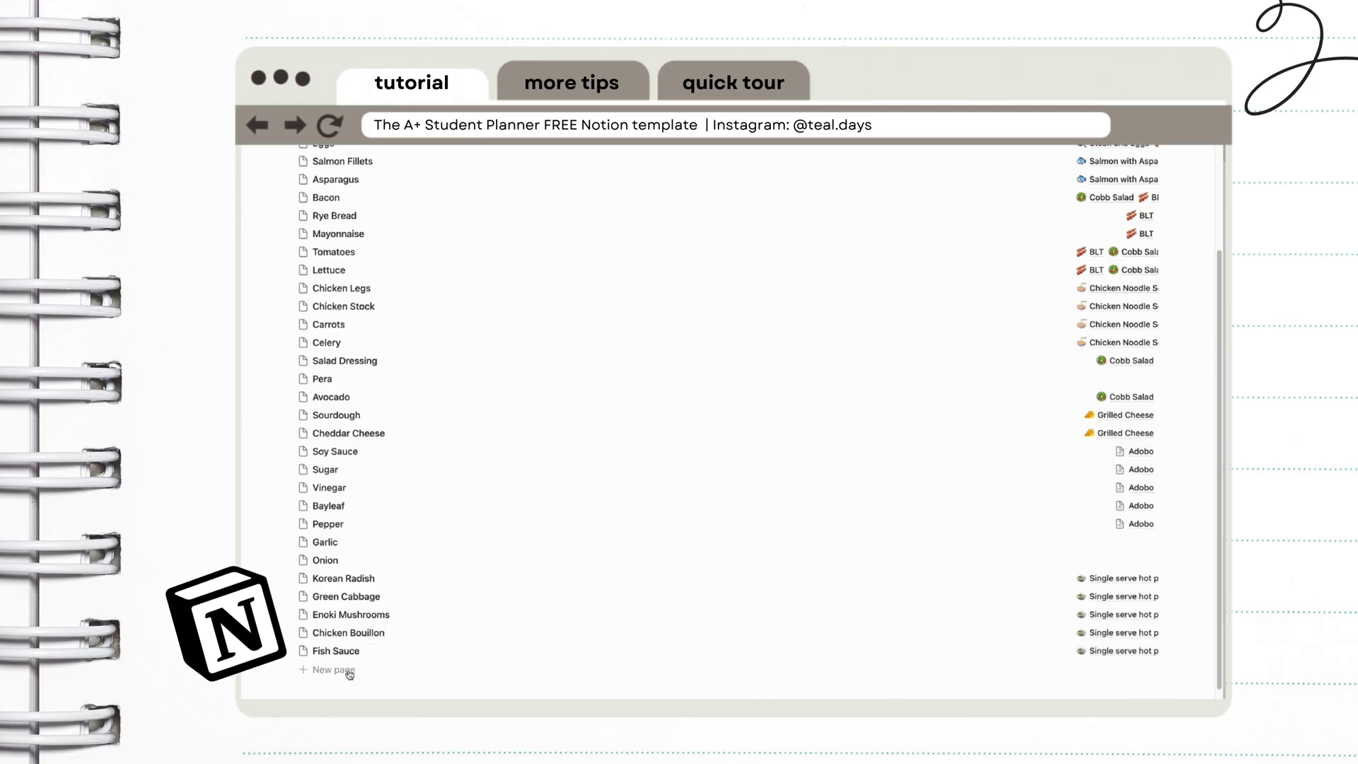
{"action": "left_click", "coordinate": [333, 670]}
{"action": "type", "text": "Lean Pork Tenderloin"}
{"action": "left_click", "coordinate": [1132, 597]}
{"action": "left_click", "coordinate": [1040, 461]}
{"action": "left_click", "coordinate": [821, 493]}
{"action": "left_click", "coordinate": [332, 615]}
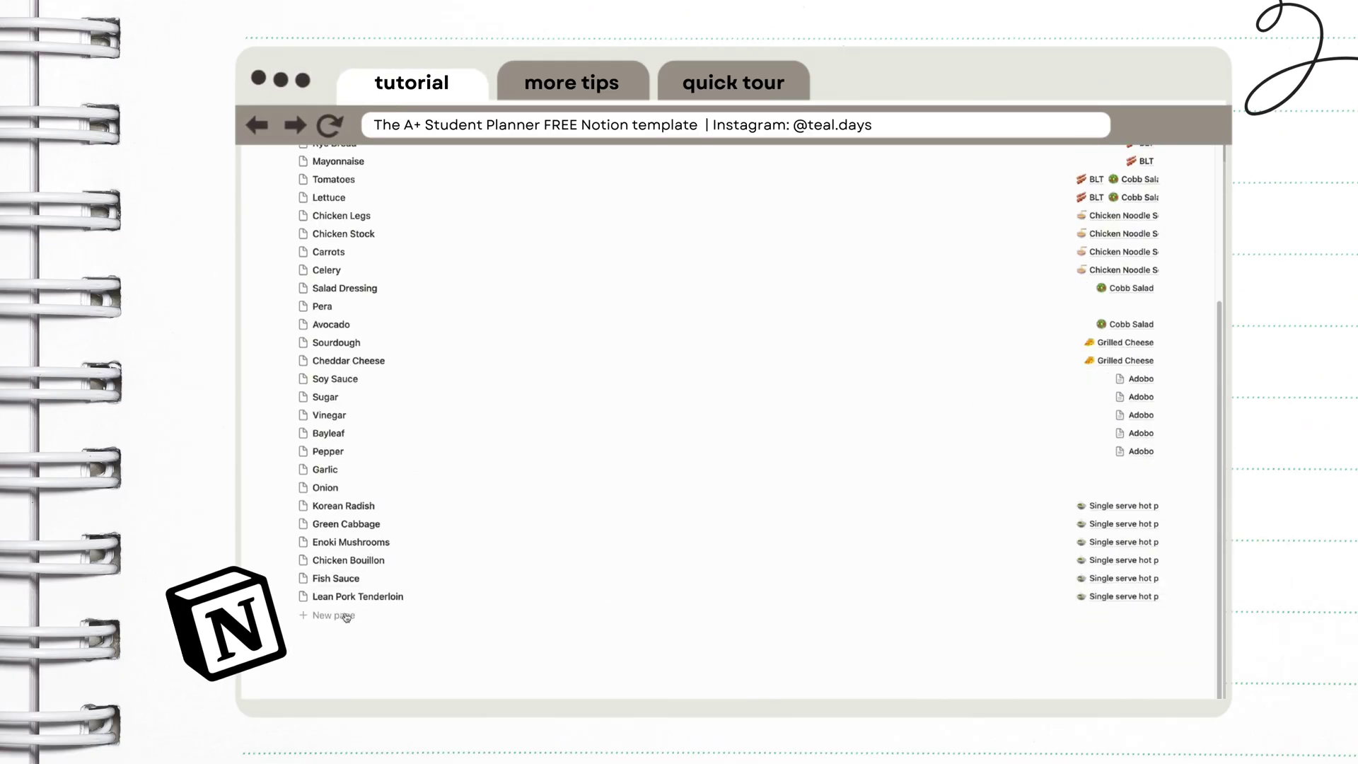
{"action": "type", "text": "Ponzu Sauce"}
{"action": "left_click", "coordinate": [1132, 615]}
{"action": "left_click", "coordinate": [1040, 461]}
- Begin another ingredient row ('Chi') and tag the Single Serve Hot Pot meal Healthy
{"action": "key", "text": "Escape"}
{"action": "left_click", "coordinate": [332, 633]}
{"action": "type", "text": "Chi"}
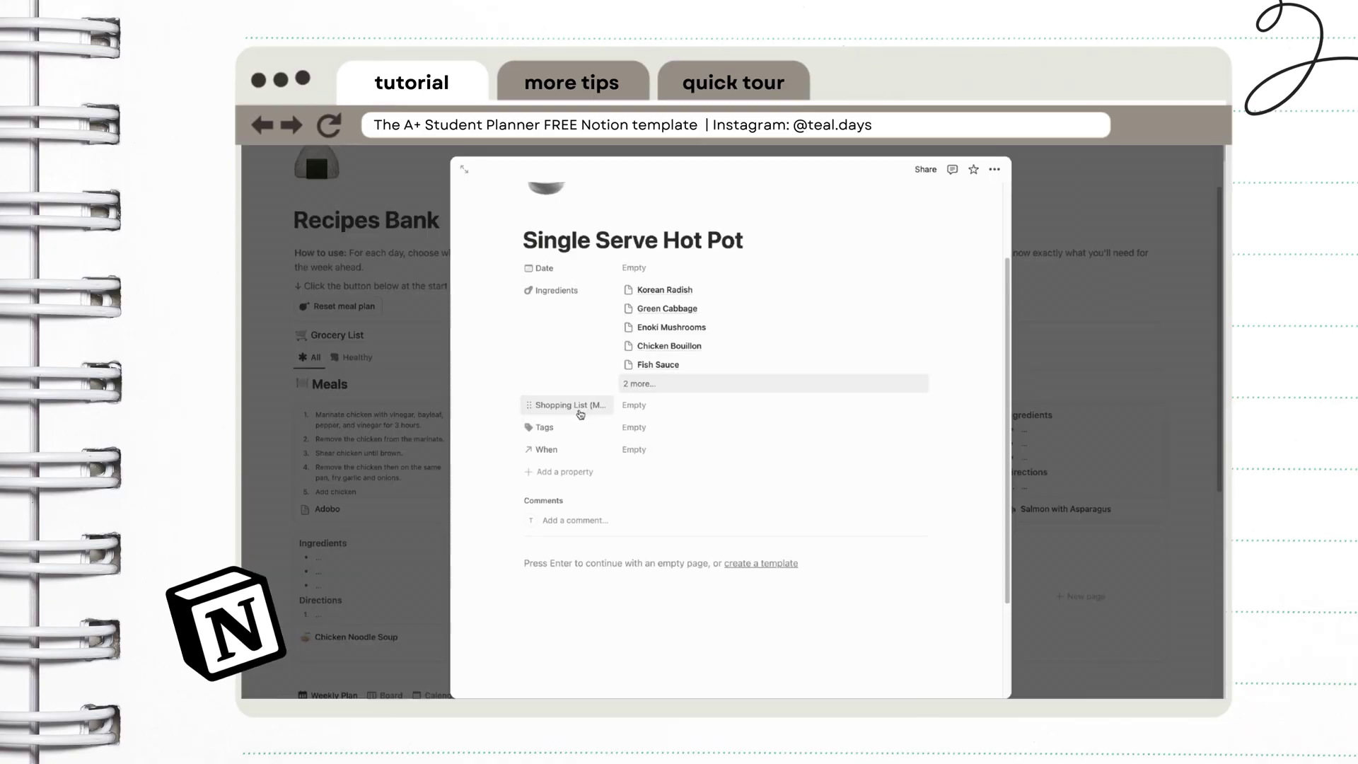
{"action": "left_click", "coordinate": [752, 427]}
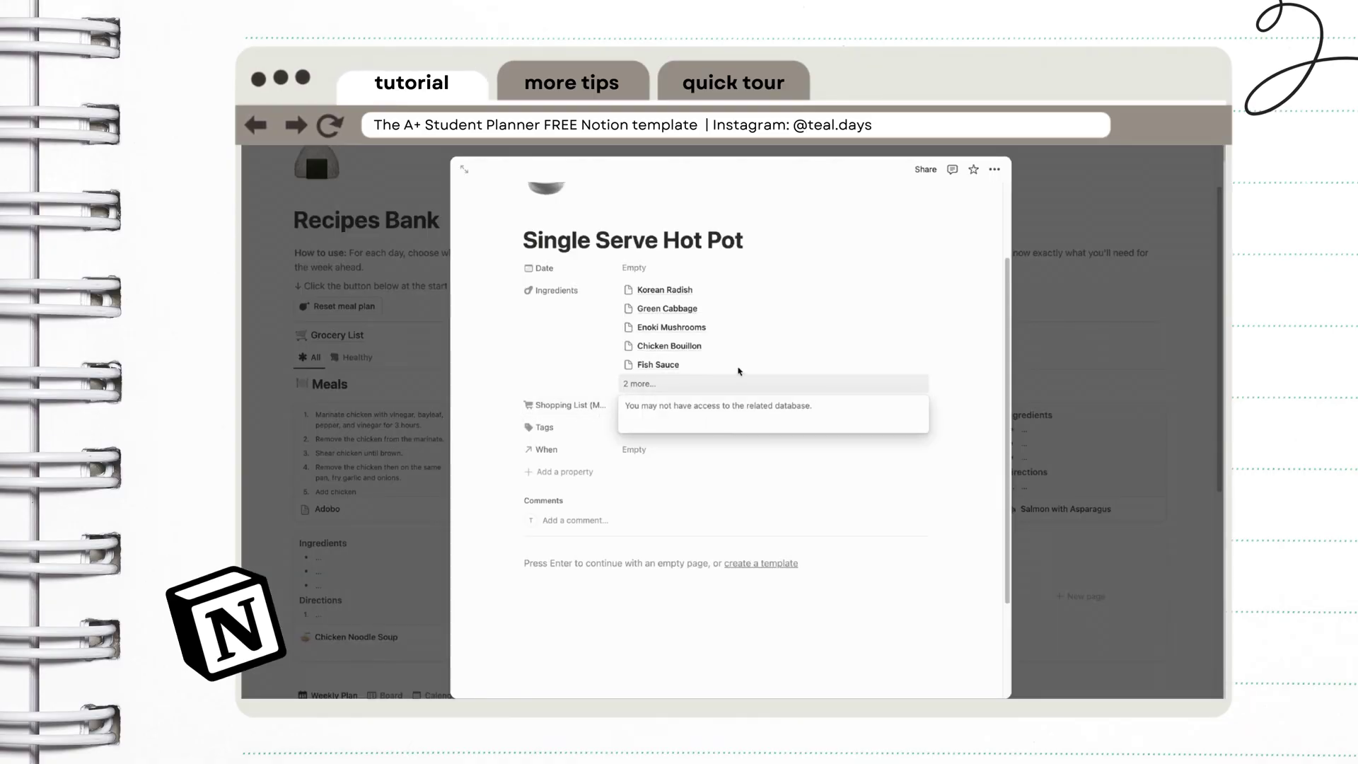
{"action": "left_click", "coordinate": [626, 387]}
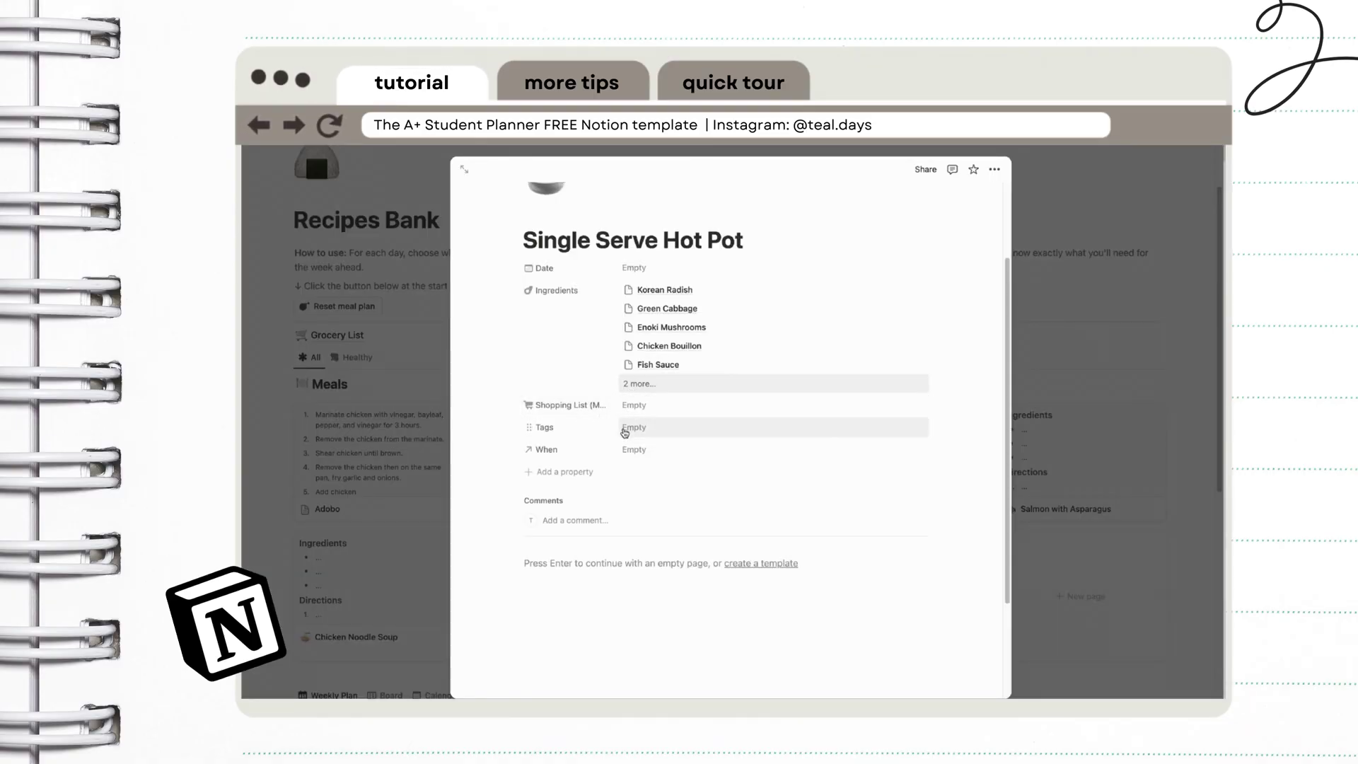
{"action": "left_click", "coordinate": [634, 428]}
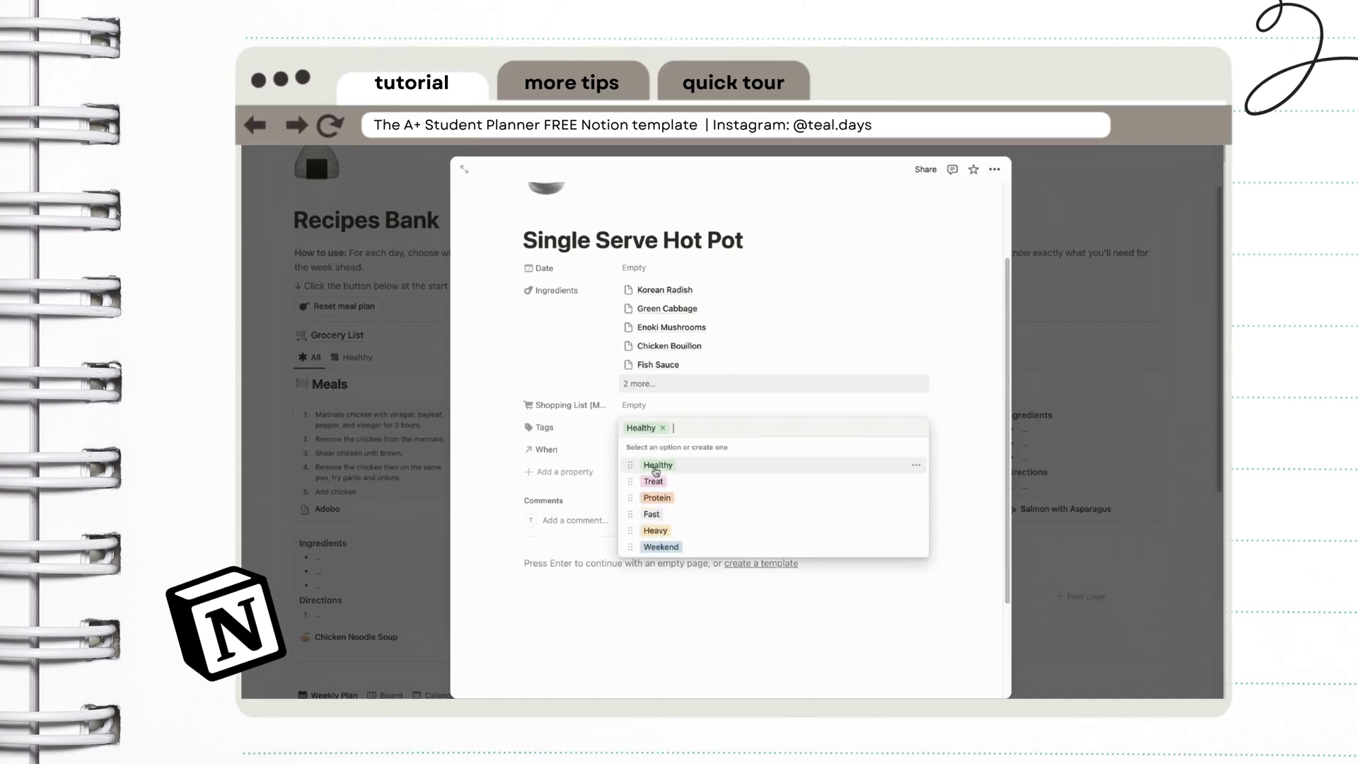
{"action": "left_click", "coordinate": [827, 585]}
- Write the Ingredients list (5oz. Korean Radish, 50g Enoki Mushrooms, etc.) and bold its heading
{"action": "scroll", "coordinate": [682, 533], "scroll_direction": "down", "scroll_amount": 1}
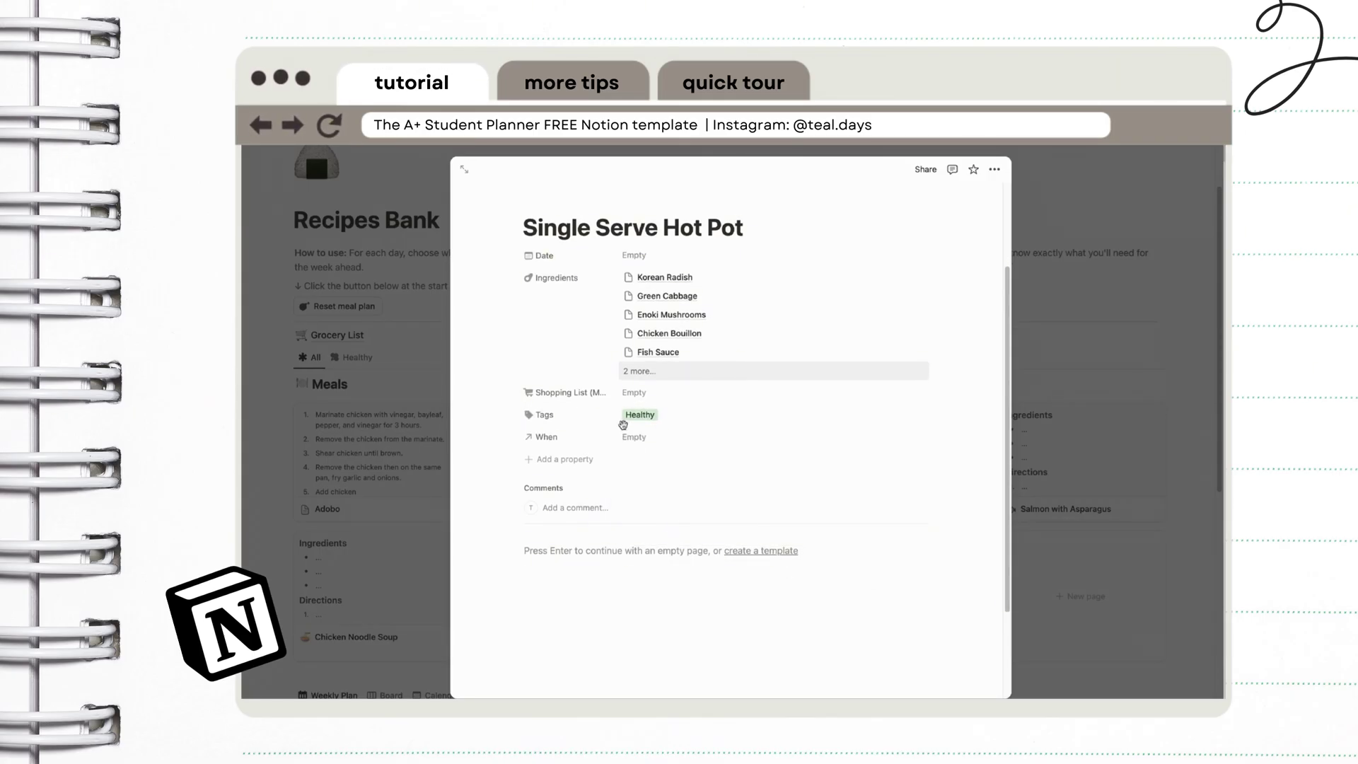
{"action": "key", "text": "Return"}
{"action": "type", "text": "Ingredients:"}
{"action": "key", "text": "Return"}
{"action": "type", "text": "5oz. Korean Radish"}
{"action": "key", "text": "Return"}
{"action": "type", "text": "5oz. Green Cabbage"}
{"action": "key", "text": "Return"}
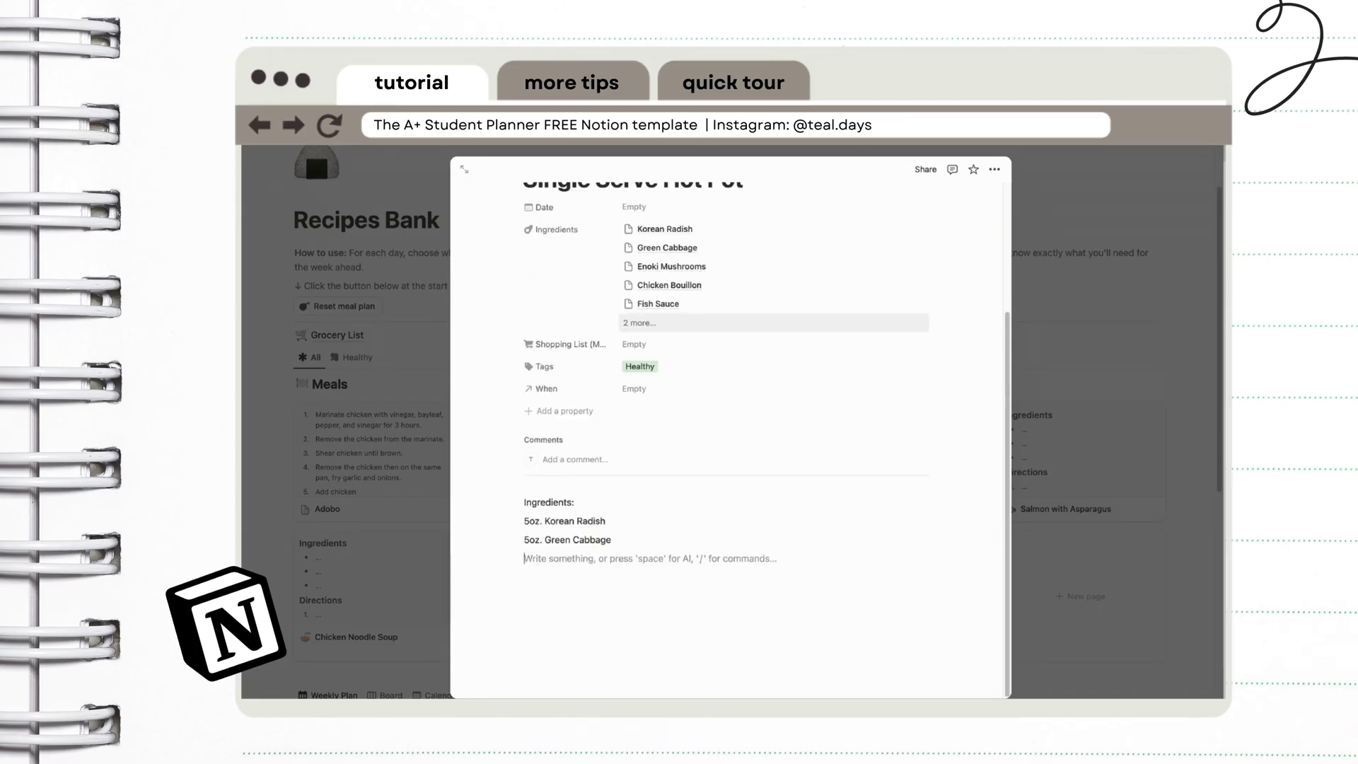
{"action": "type", "text": "50g Enoki Mushrooms"}
{"action": "key", "text": "Return"}
{"action": "type", "text": "1/2 tbs. Chicken Bouillon"}
{"action": "key", "text": "Return"}
{"action": "type", "text": "1 tbs. Fish Sauce"}
{"action": "key", "text": "Return"}
{"action": "type", "text": "2.5 cups Water 5oz. "}
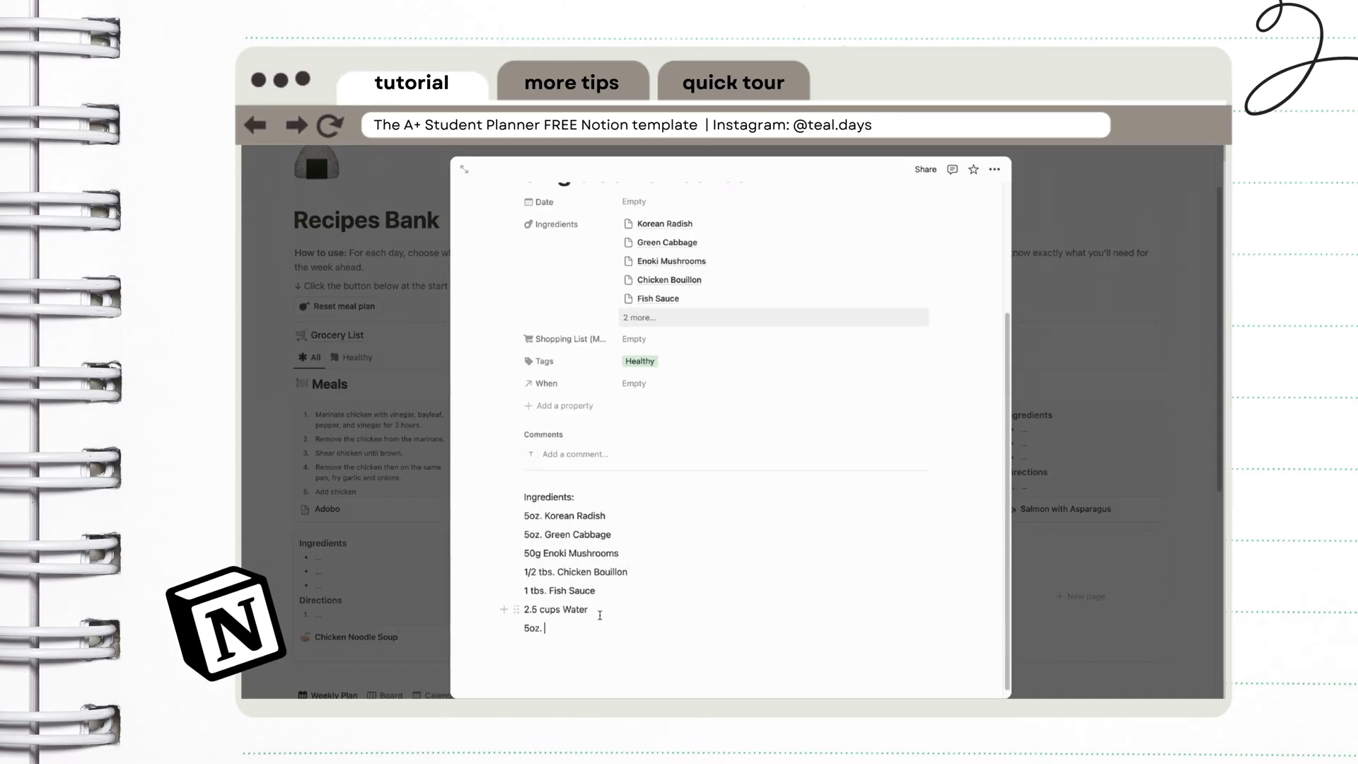
{"action": "type", "text": "Lean Pork Tenderloin"}
- Add nutritional details (~300kcals, ~37g protein) and numbered steps: boil, simmer 5-10 minutes, season, add pork
{"action": "key", "text": "Return"}
{"action": "type", "text": "Dipping: Ponzu sauce and Chili"}
{"action": "triple_click", "coordinate": [548, 497]}
{"action": "key", "text": "ctrl+b"}
{"action": "type", "text": "Nutritional Details: ~300kcals, ~37g protein  Instructions: 1. Add to pot: 5oz. Korean Radish (cubed), 5oz. Green Cabbage, 50g Enoki "}
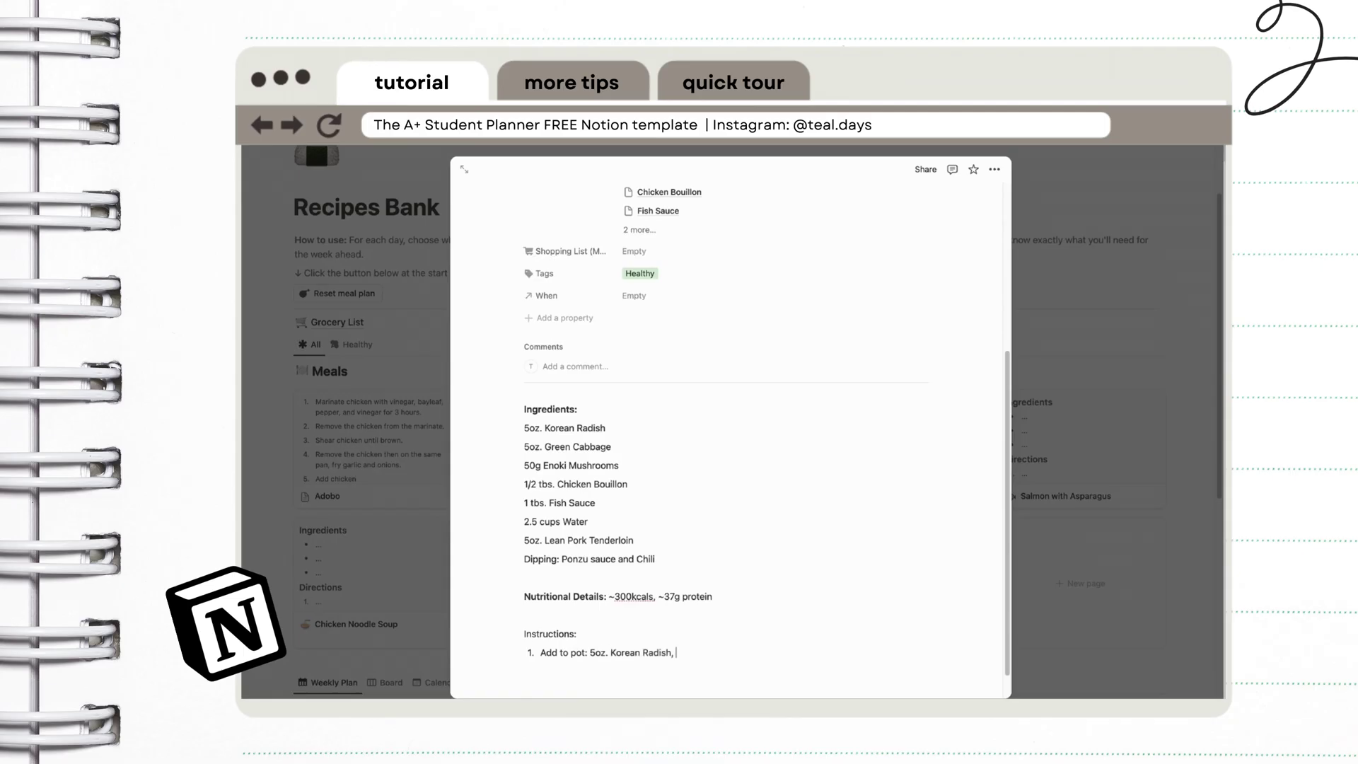
{"action": "type", "text": "Mushrooms, and about 2 1/2 cups of water."}
{"action": "key", "text": "Return"}
{"action": "type", "text": "Cover and bring to a boil"}
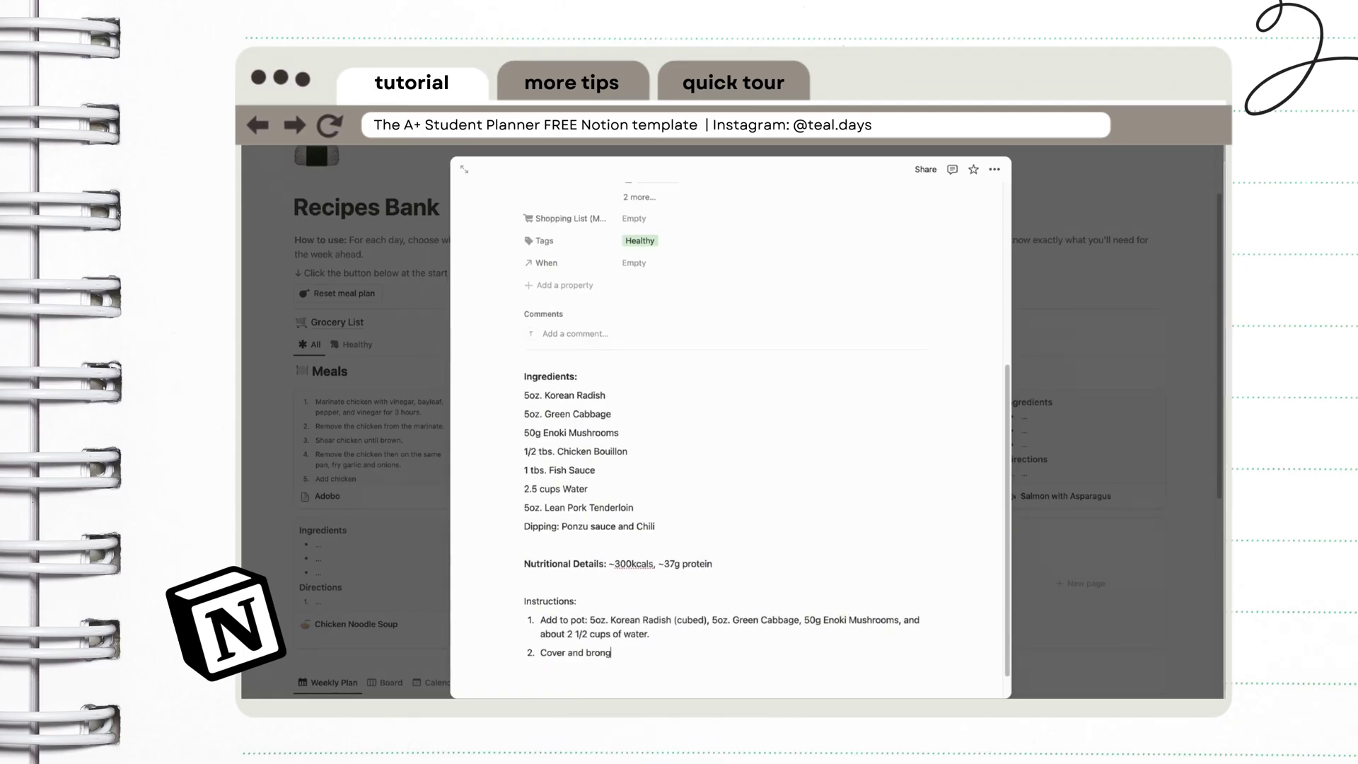
{"action": "key", "text": "Return"}
{"action": "type", "text": "Let it simmer for about 5-10 minutes"}
{"action": "key", "text": "Return"}
{"action": "type", "text": "Remove the lid and season: Chicken Bouillon, Fish Sauce (you can add whatever you want)"}
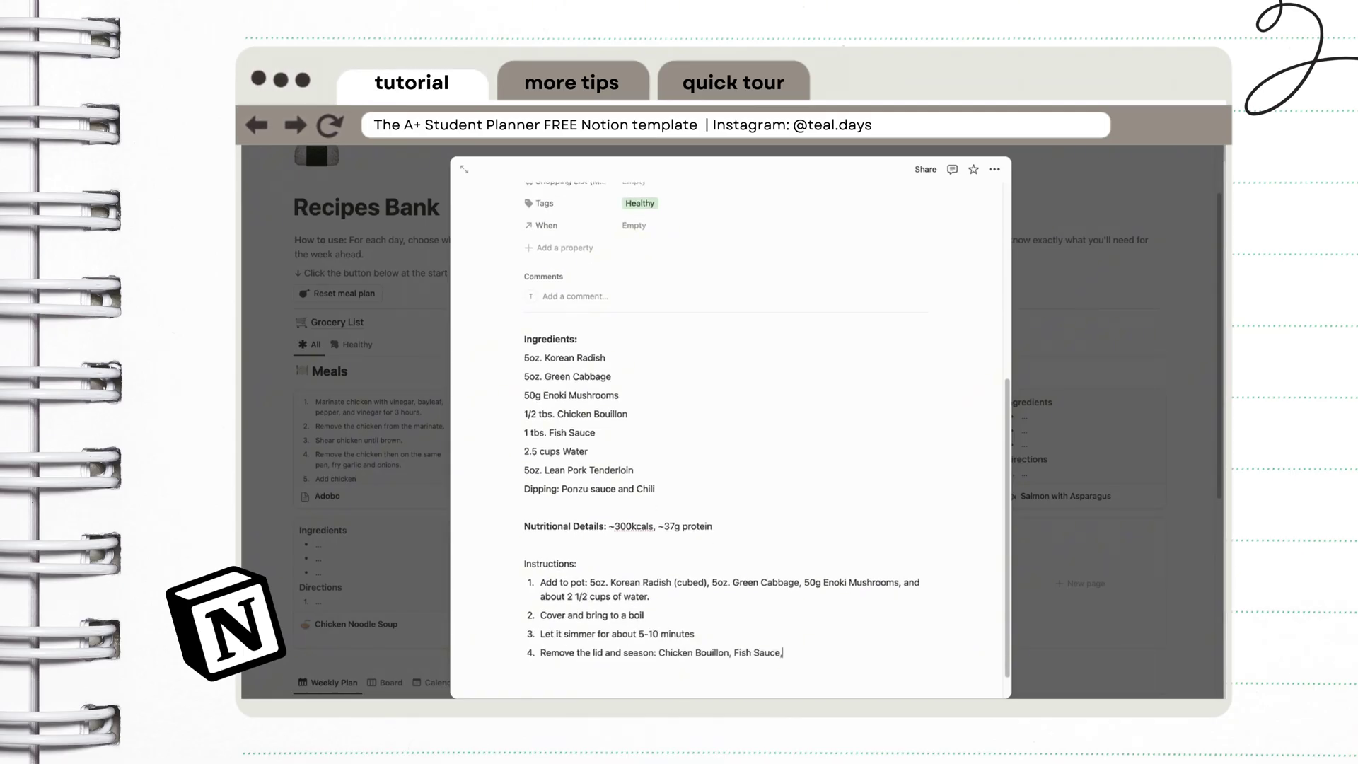
{"action": "key", "text": "Return"}
{"action": "type", "text": "Stir and add meat: thinly sliced pork loin"}
{"action": "key", "text": "Return"}
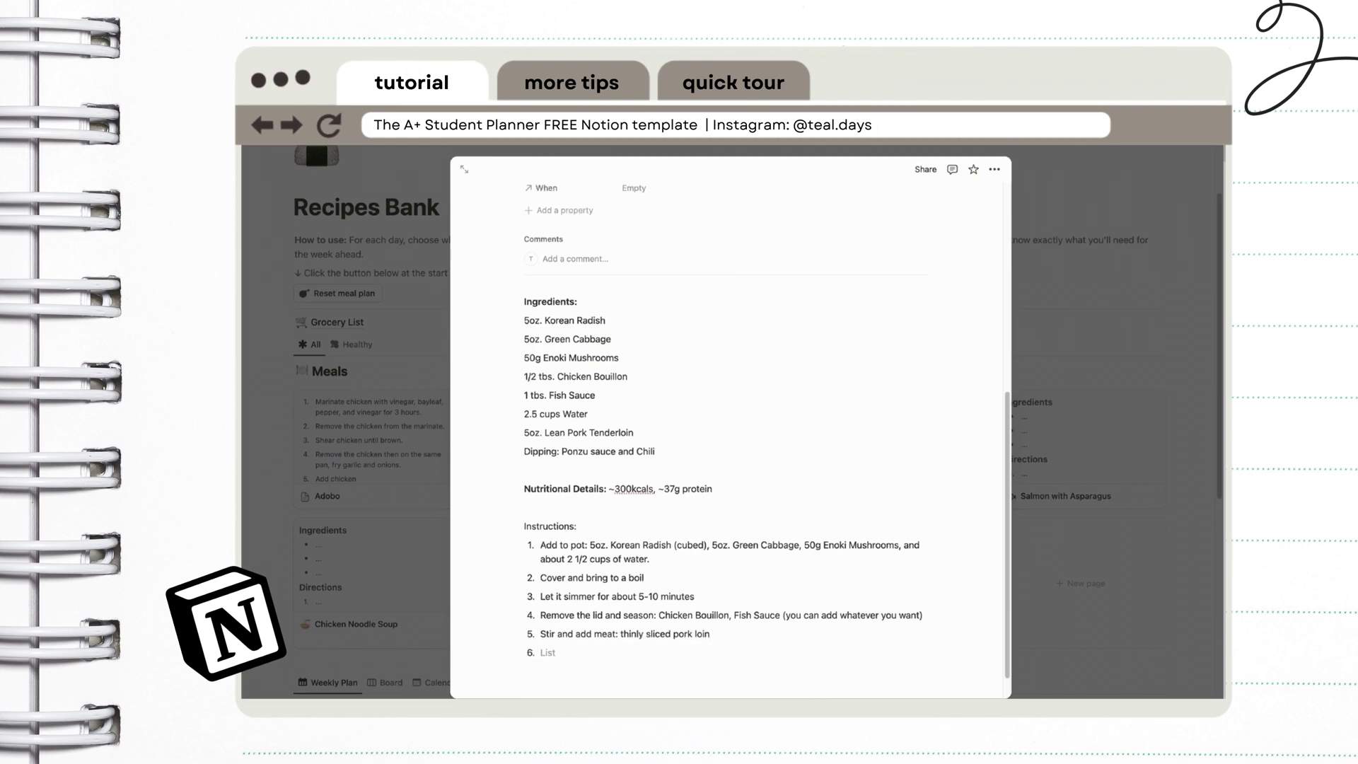
{"action": "type", "text": "Once cooked, add"}
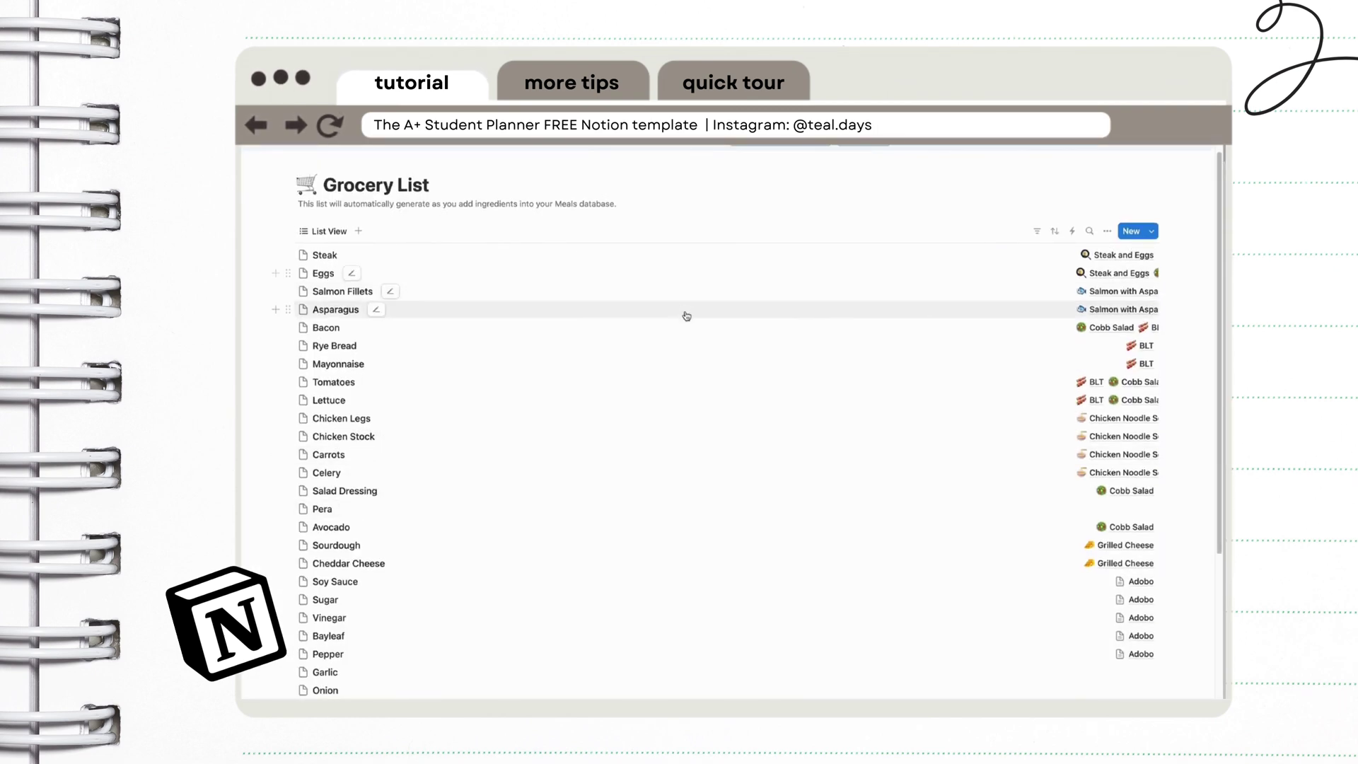
- Go back to the Recipes Bank and review the Single Serve Hot Pot meal page
{"action": "key", "text": "ctrl+["}
{"action": "scroll", "coordinate": [895, 452], "scroll_direction": "down", "scroll_amount": 4}
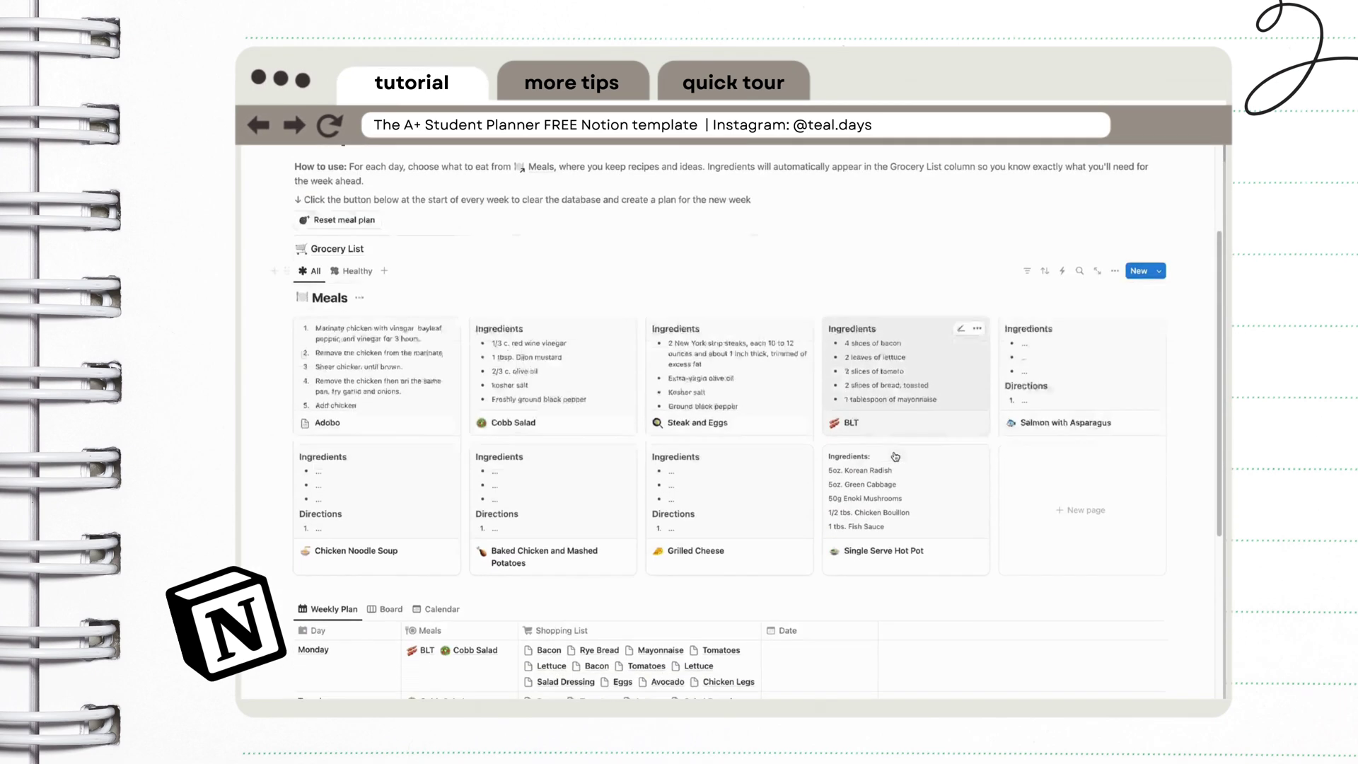
{"action": "left_click", "coordinate": [874, 454]}
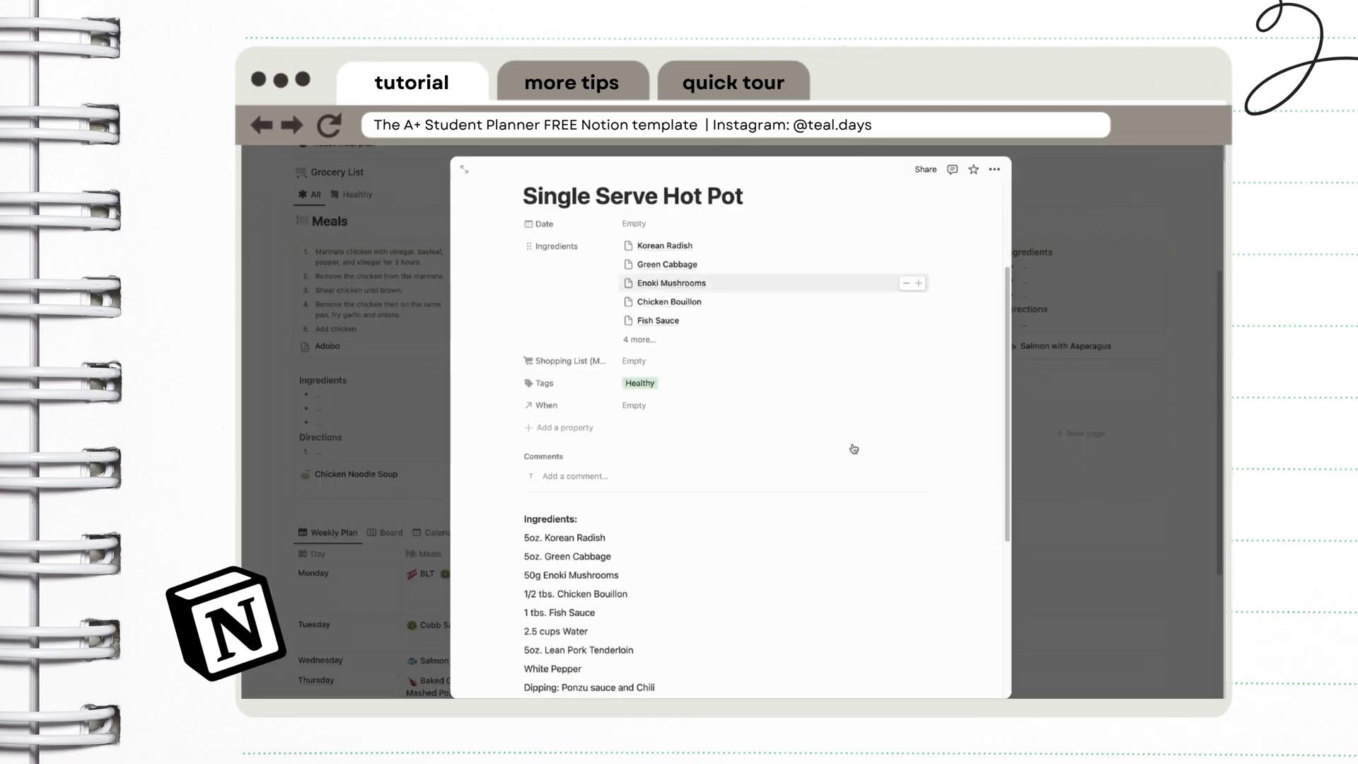
{"action": "scroll", "coordinate": [852, 453], "scroll_direction": "down", "scroll_amount": 6}
{"action": "scroll", "coordinate": [846, 483], "scroll_direction": "up", "scroll_amount": 6}
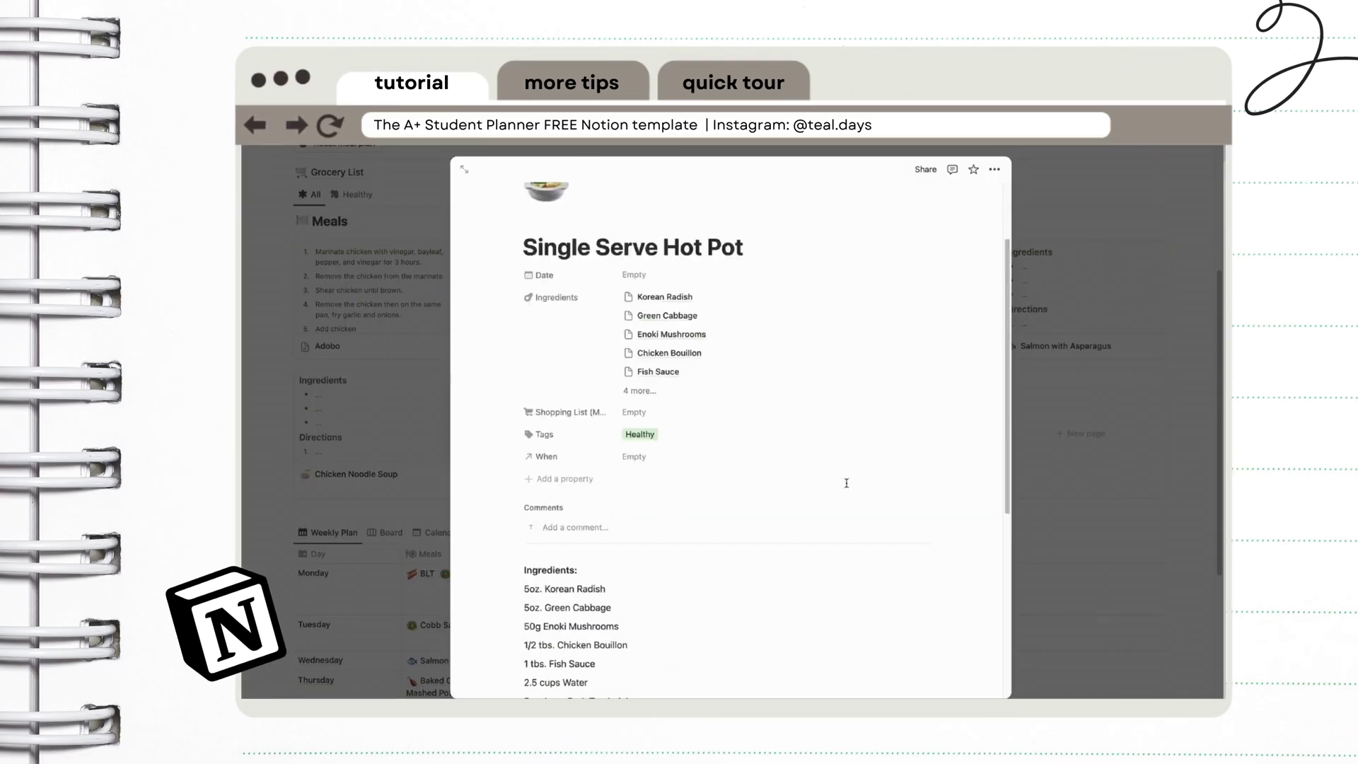
{"action": "left_click", "coordinate": [1139, 521]}
- Look over the Weekly Plan and review the Cobb Salad meal page
{"action": "scroll", "coordinate": [1061, 522], "scroll_direction": "down", "scroll_amount": 5}
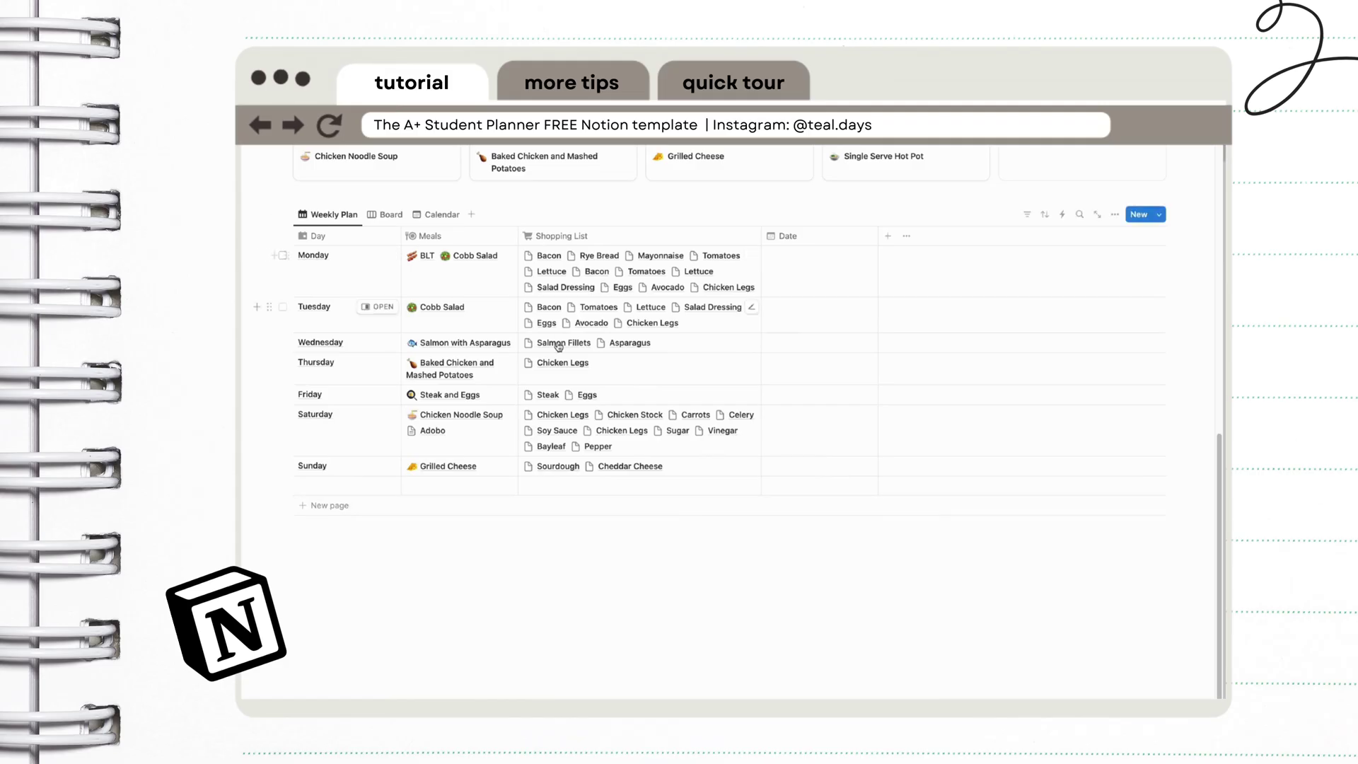
{"action": "scroll", "coordinate": [559, 347], "scroll_direction": "up", "scroll_amount": 5}
{"action": "scroll", "coordinate": [538, 340], "scroll_direction": "down", "scroll_amount": 1}
{"action": "left_click", "coordinate": [532, 337]}
{"action": "scroll", "coordinate": [888, 476], "scroll_direction": "down", "scroll_amount": 6}
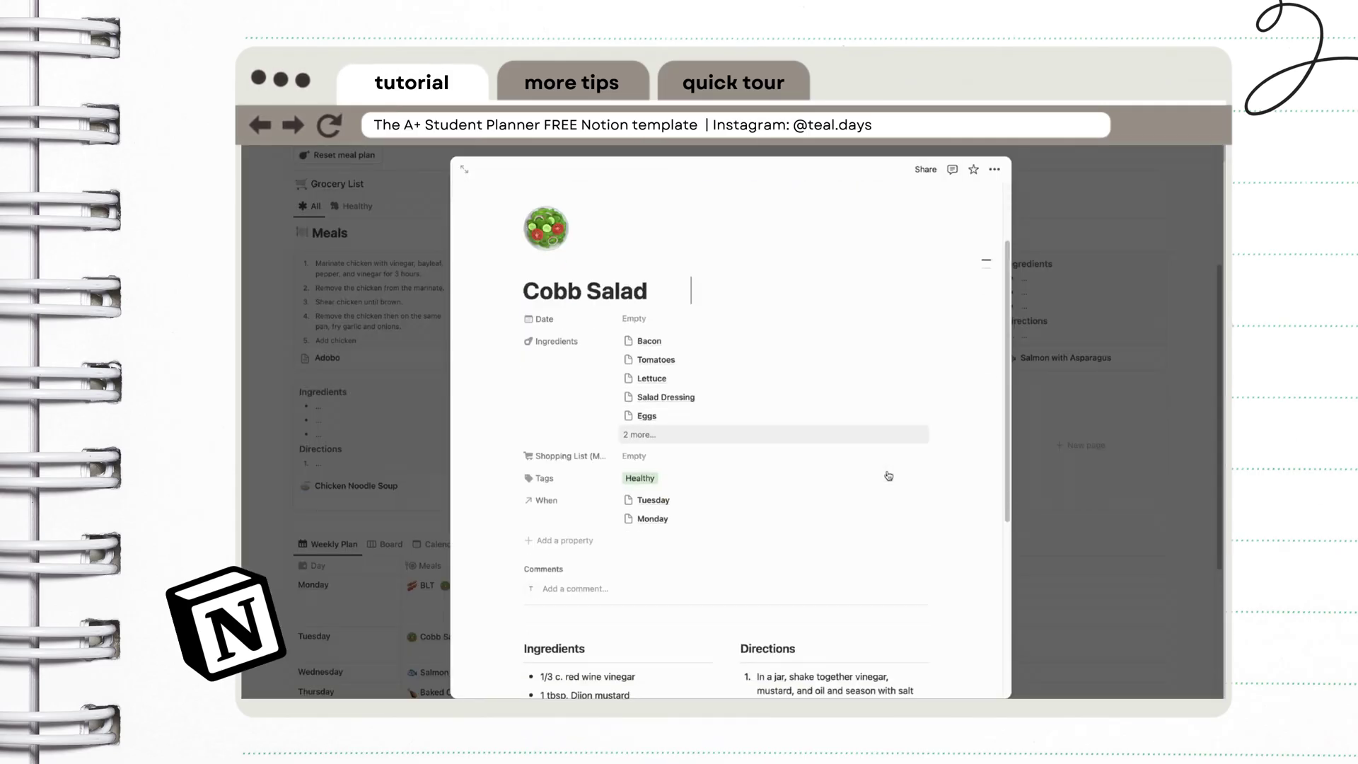
{"action": "scroll", "coordinate": [888, 476], "scroll_direction": "up", "scroll_amount": 5}
{"action": "left_click", "coordinate": [1033, 527]}
{"action": "scroll", "coordinate": [1033, 528], "scroll_direction": "down", "scroll_amount": 3}
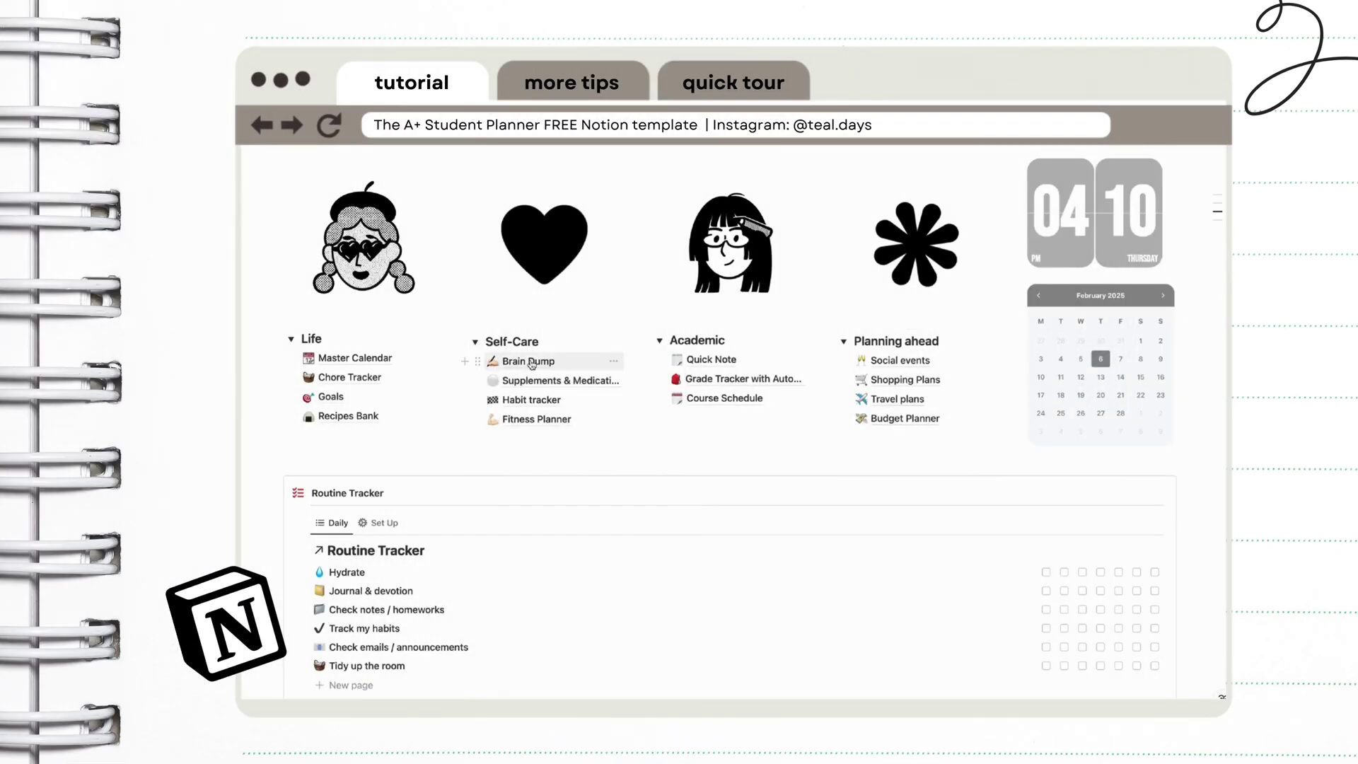
- Open Brain Dump and preview What do I really want?, My thoughts about trying, and My study habits!
{"action": "left_click", "coordinate": [523, 356]}
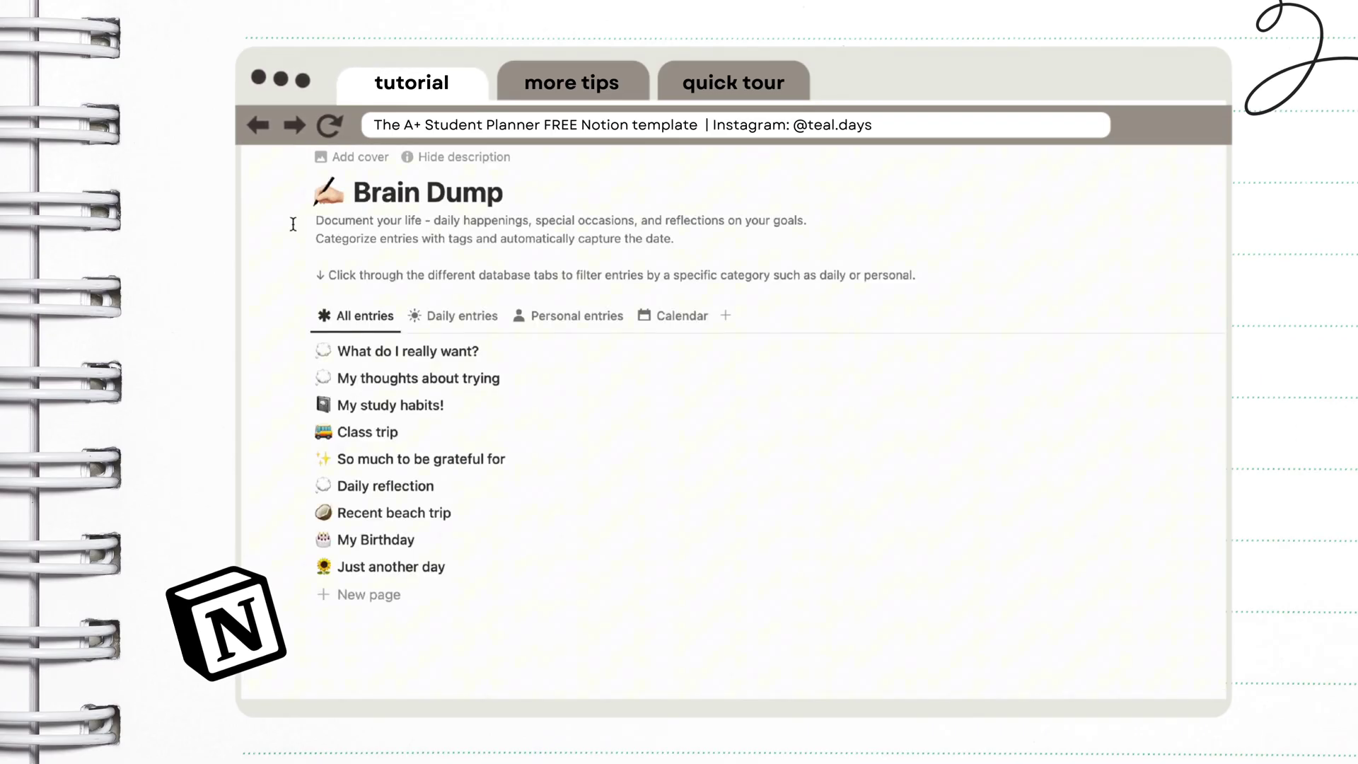
{"action": "left_click_drag", "start_coordinate": [316, 226], "coordinate": [833, 222]}
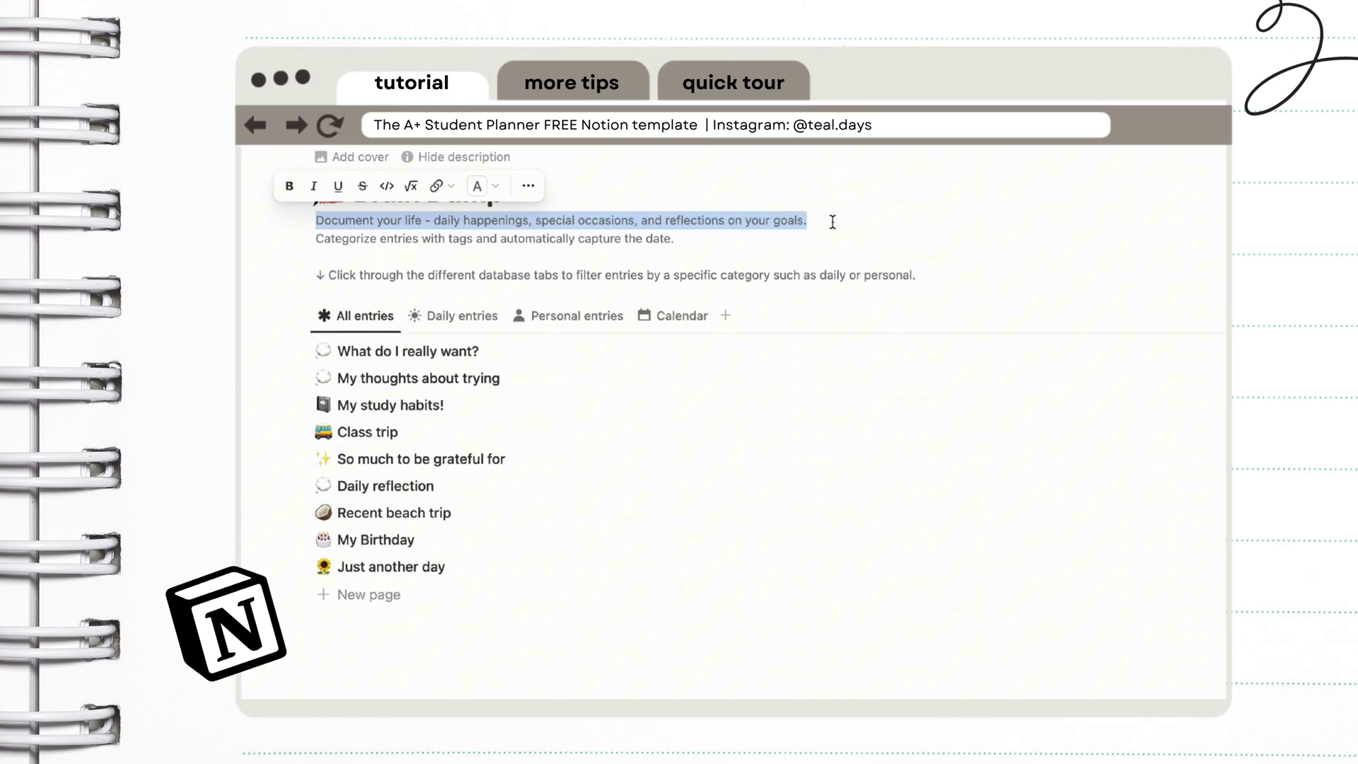
{"action": "left_click", "coordinate": [833, 222]}
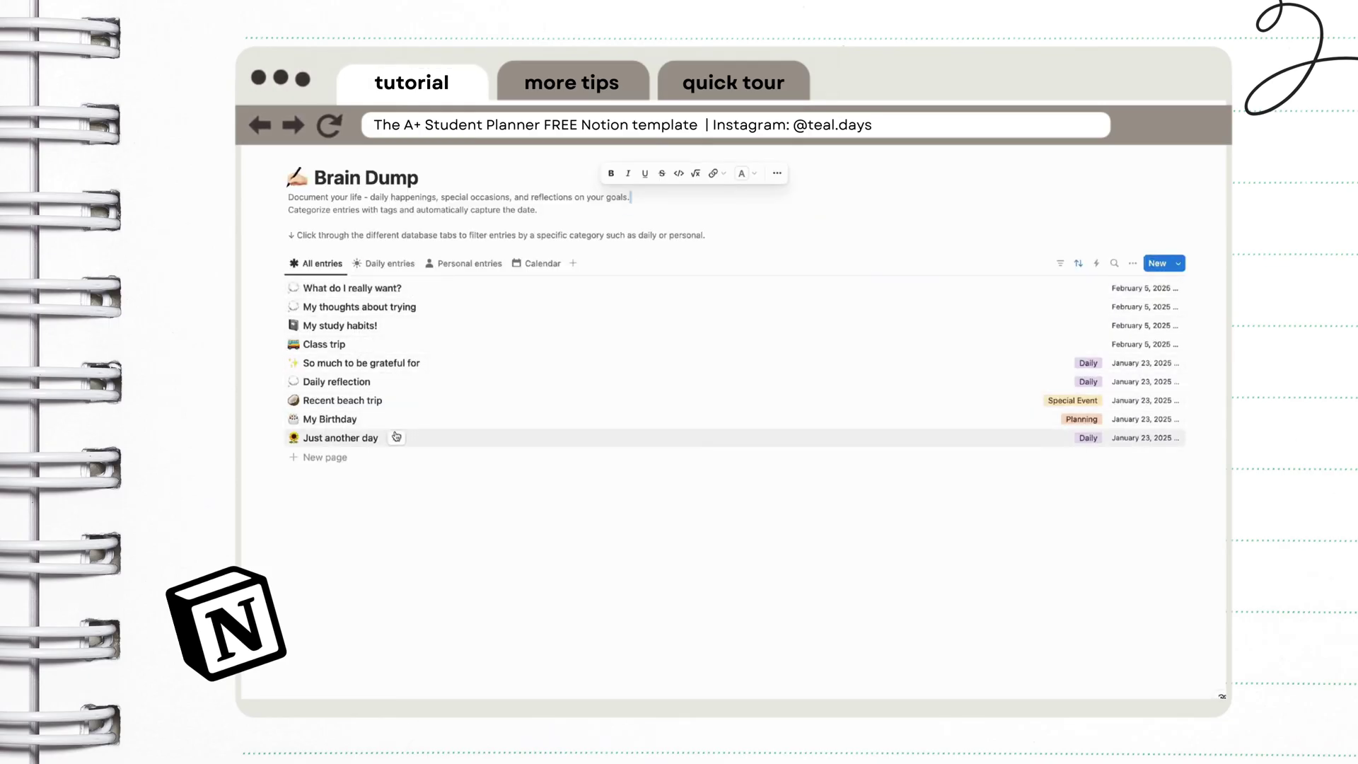
{"action": "left_click", "coordinate": [362, 289]}
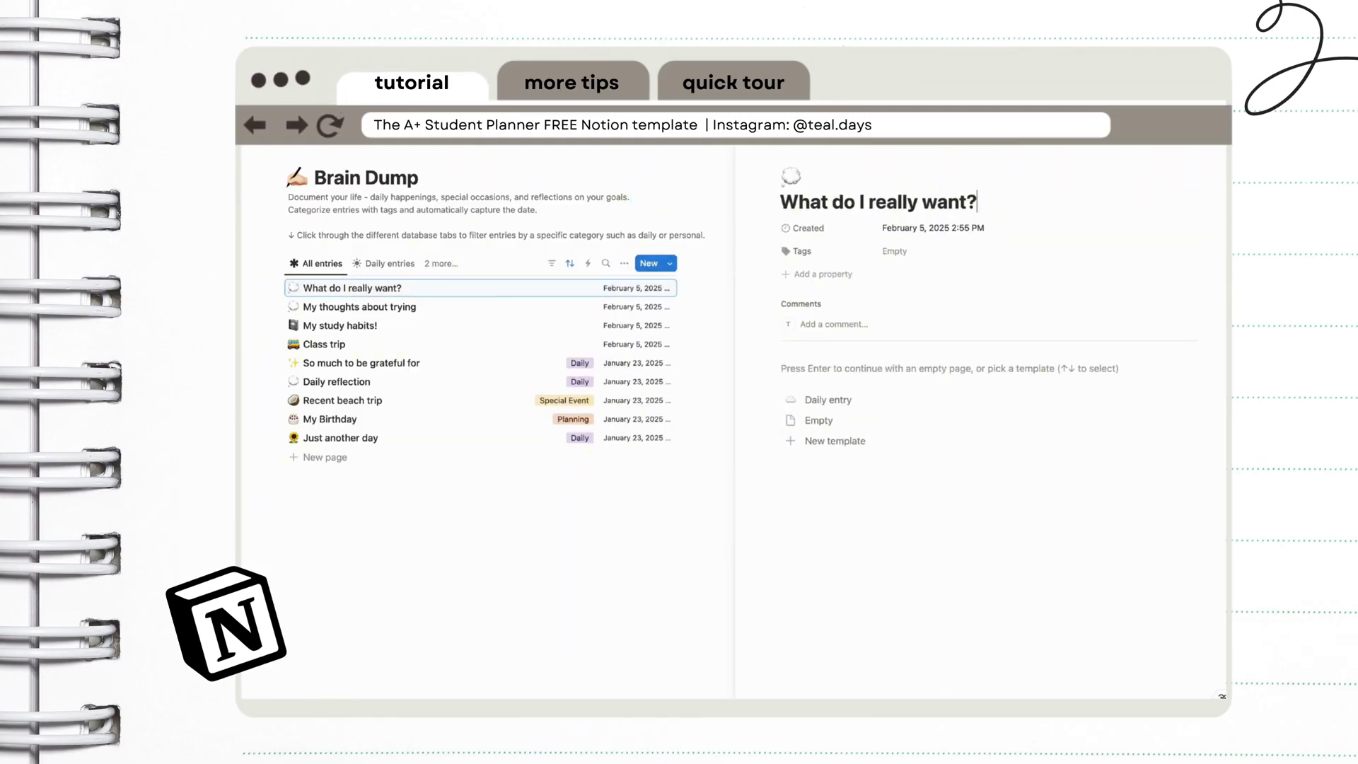
{"action": "left_click", "coordinate": [395, 307]}
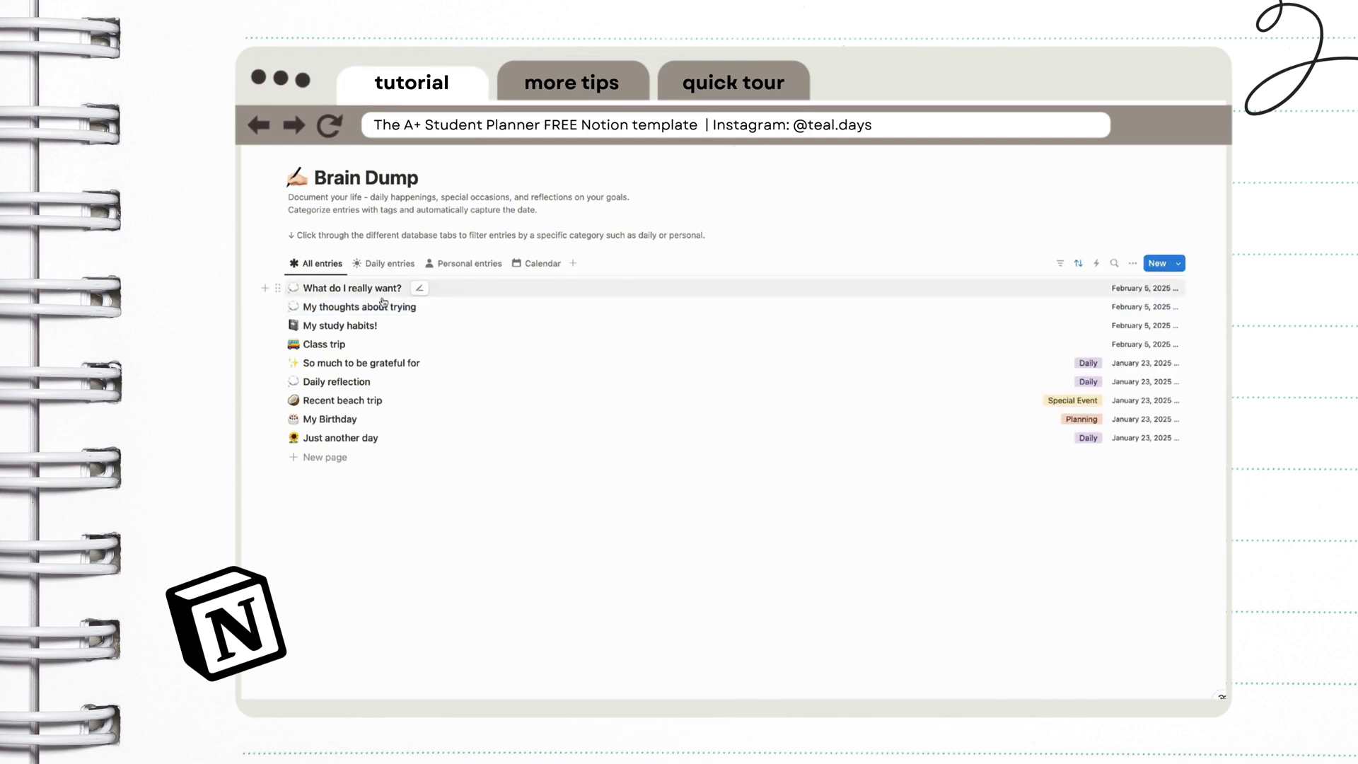
{"action": "left_click", "coordinate": [340, 325]}
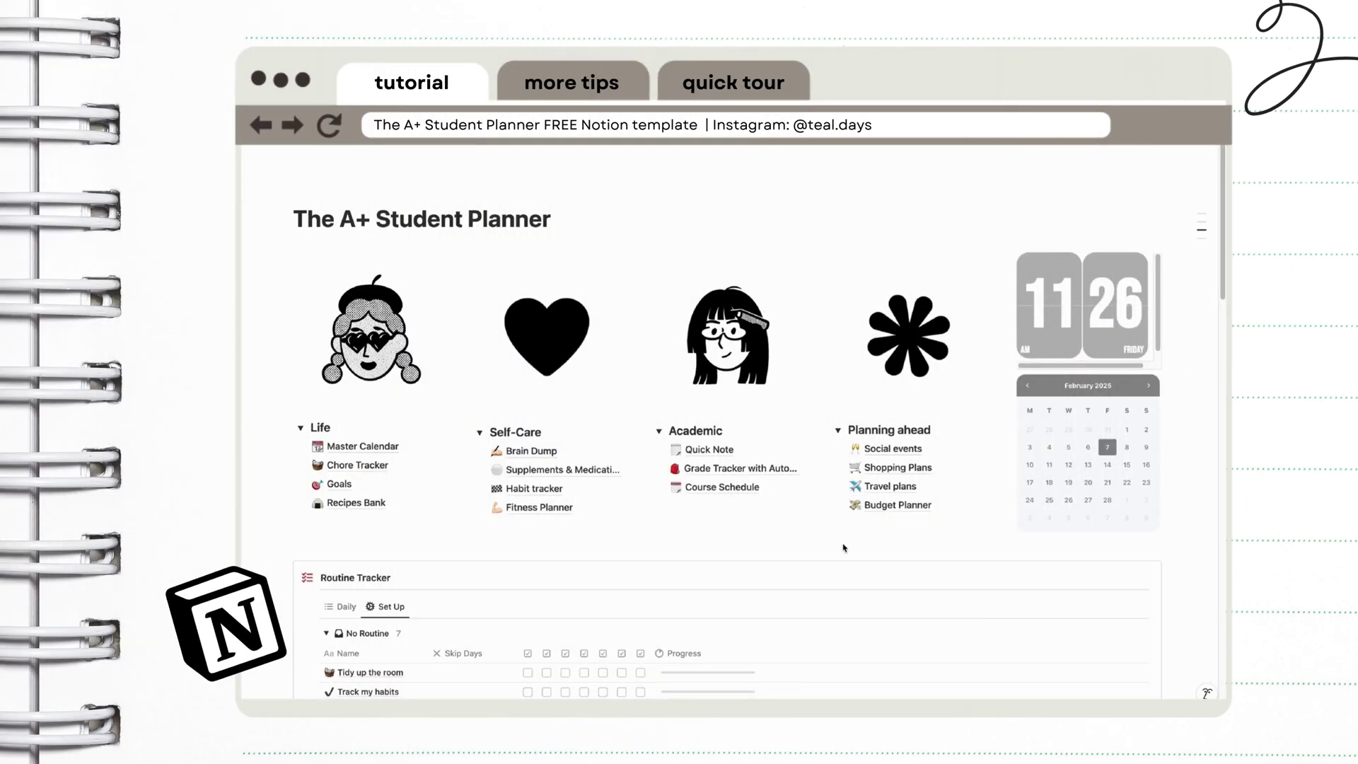
- Open Habit tracker from Self-Care and show the Habits database in its This week view
{"action": "scroll", "coordinate": [762, 514], "scroll_direction": "down", "scroll_amount": 1}
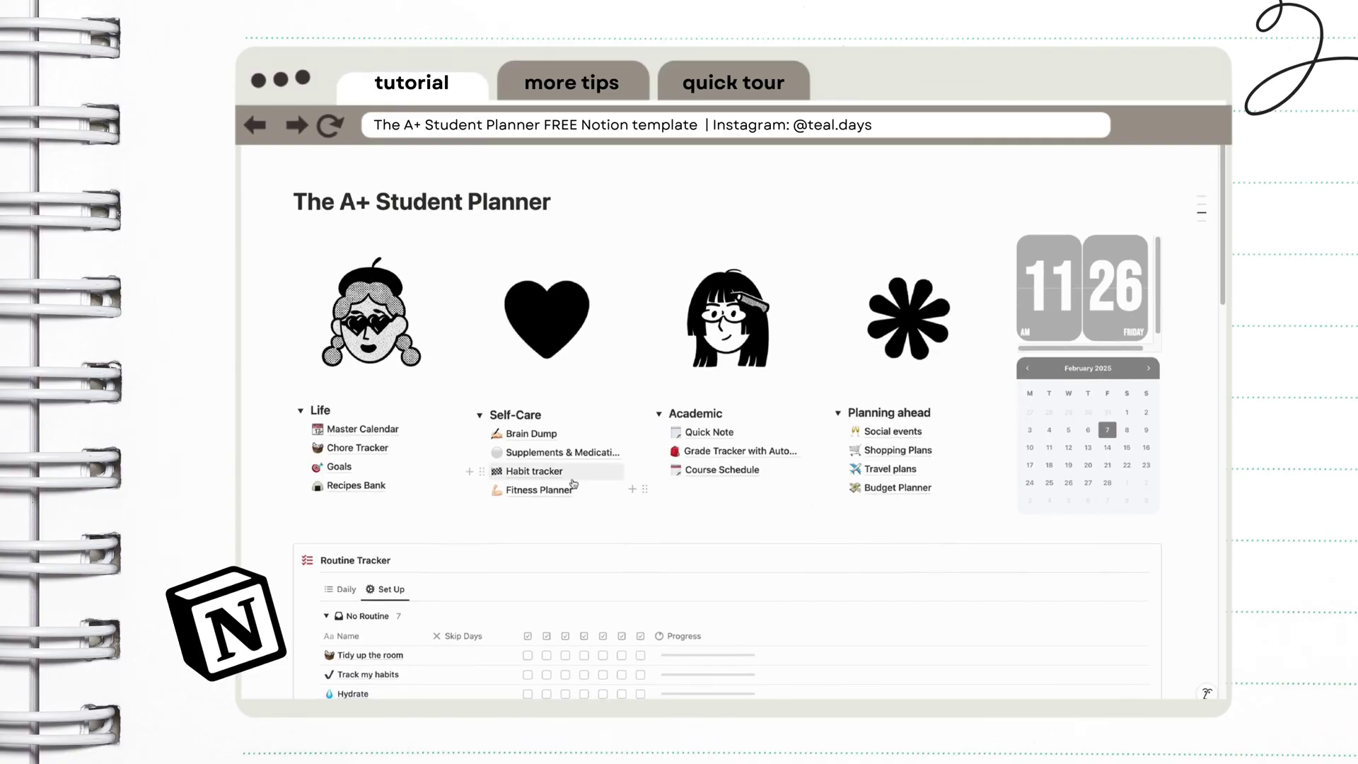
{"action": "left_click", "coordinate": [535, 476]}
{"action": "scroll", "coordinate": [805, 513], "scroll_direction": "down", "scroll_amount": 2}
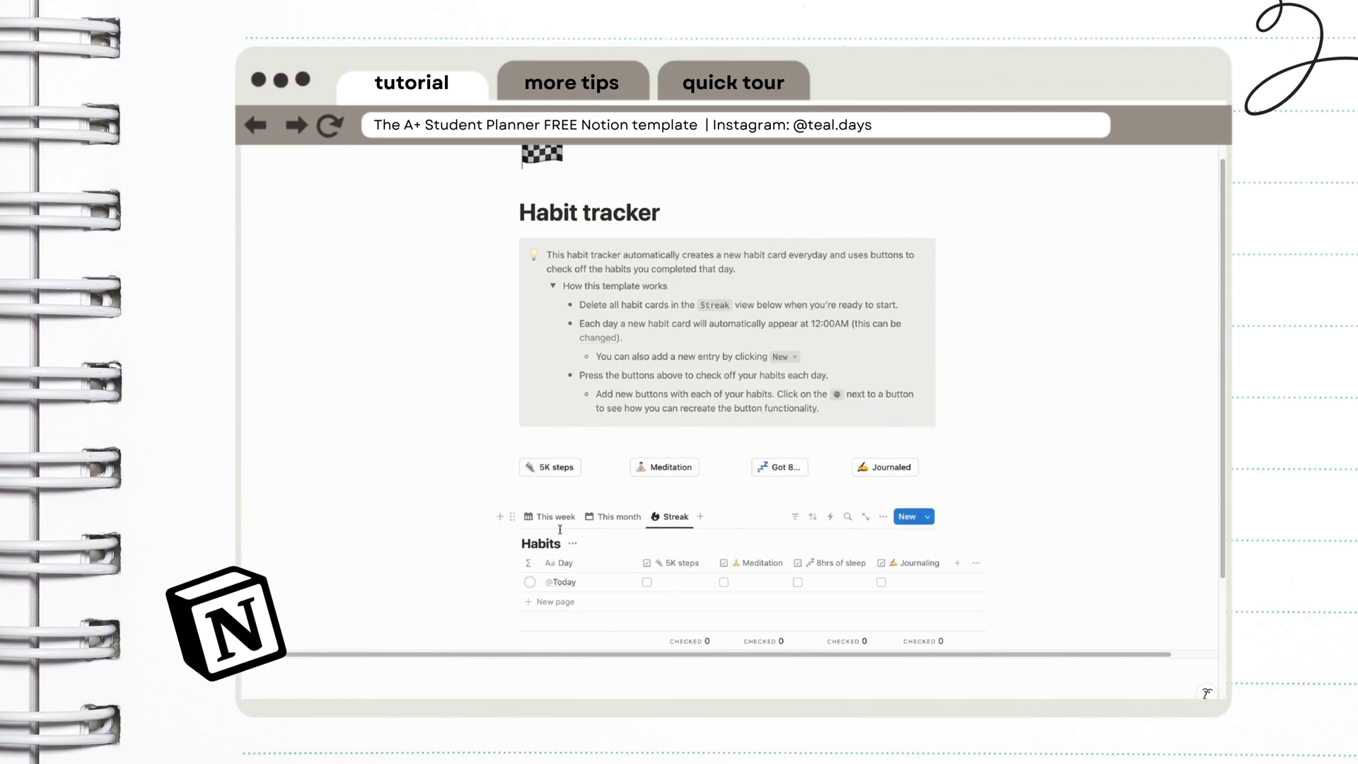
{"action": "left_click", "coordinate": [551, 516]}
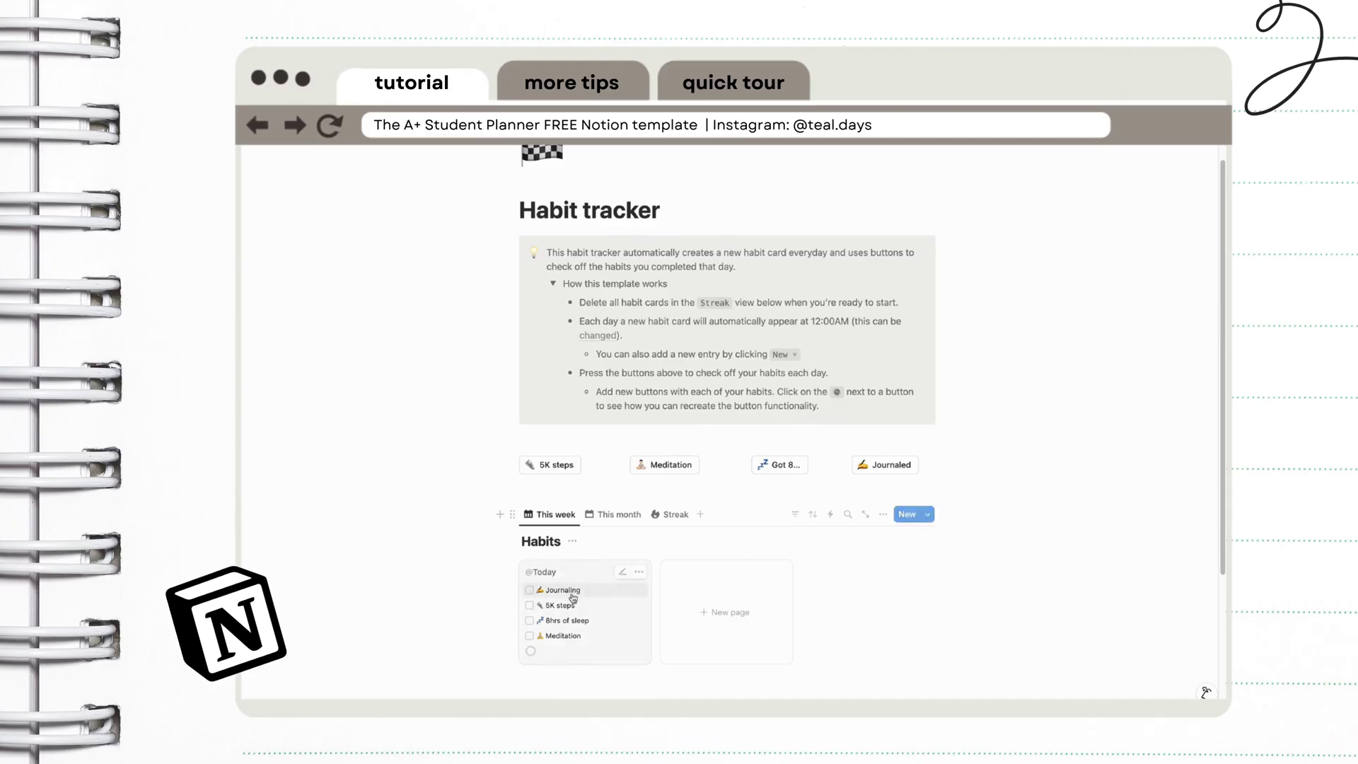
{"action": "scroll", "coordinate": [566, 576], "scroll_direction": "down", "scroll_amount": 1}
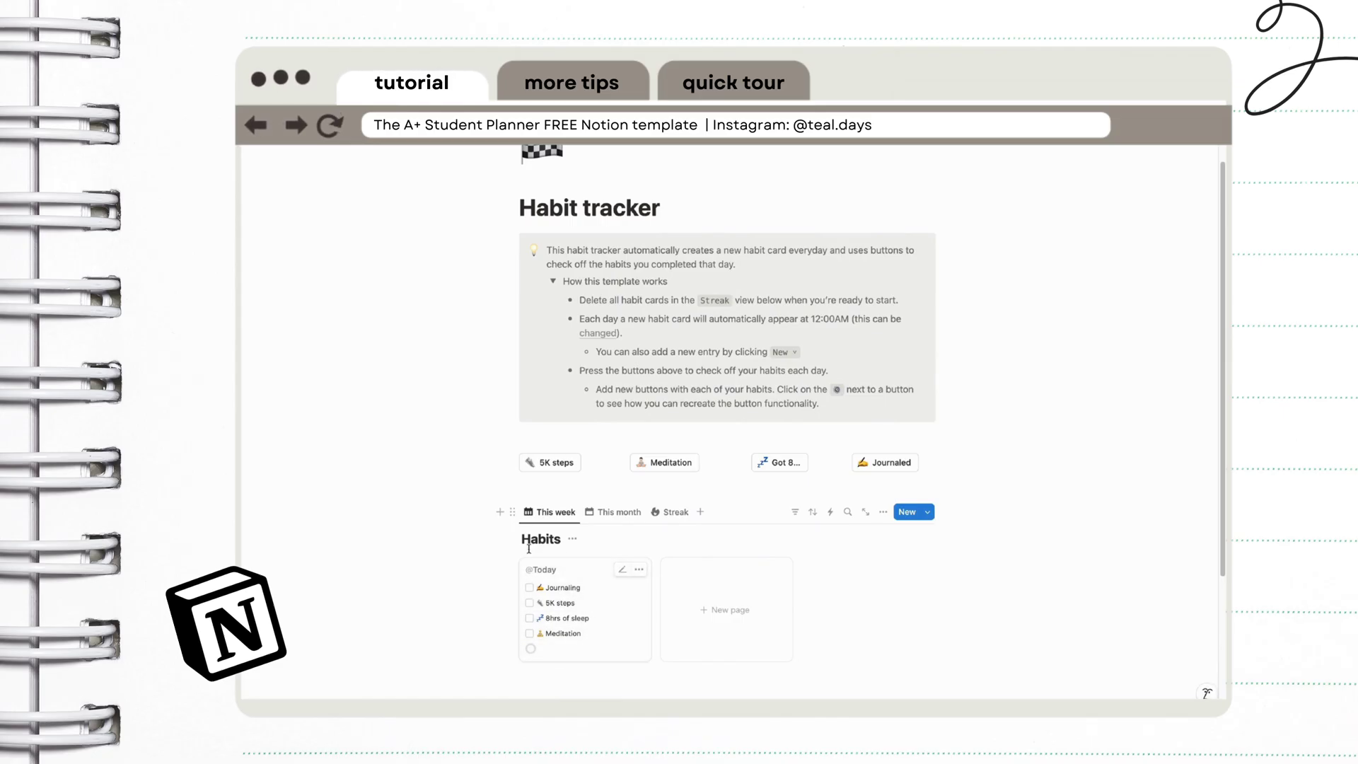
{"action": "left_click", "coordinate": [569, 570]}
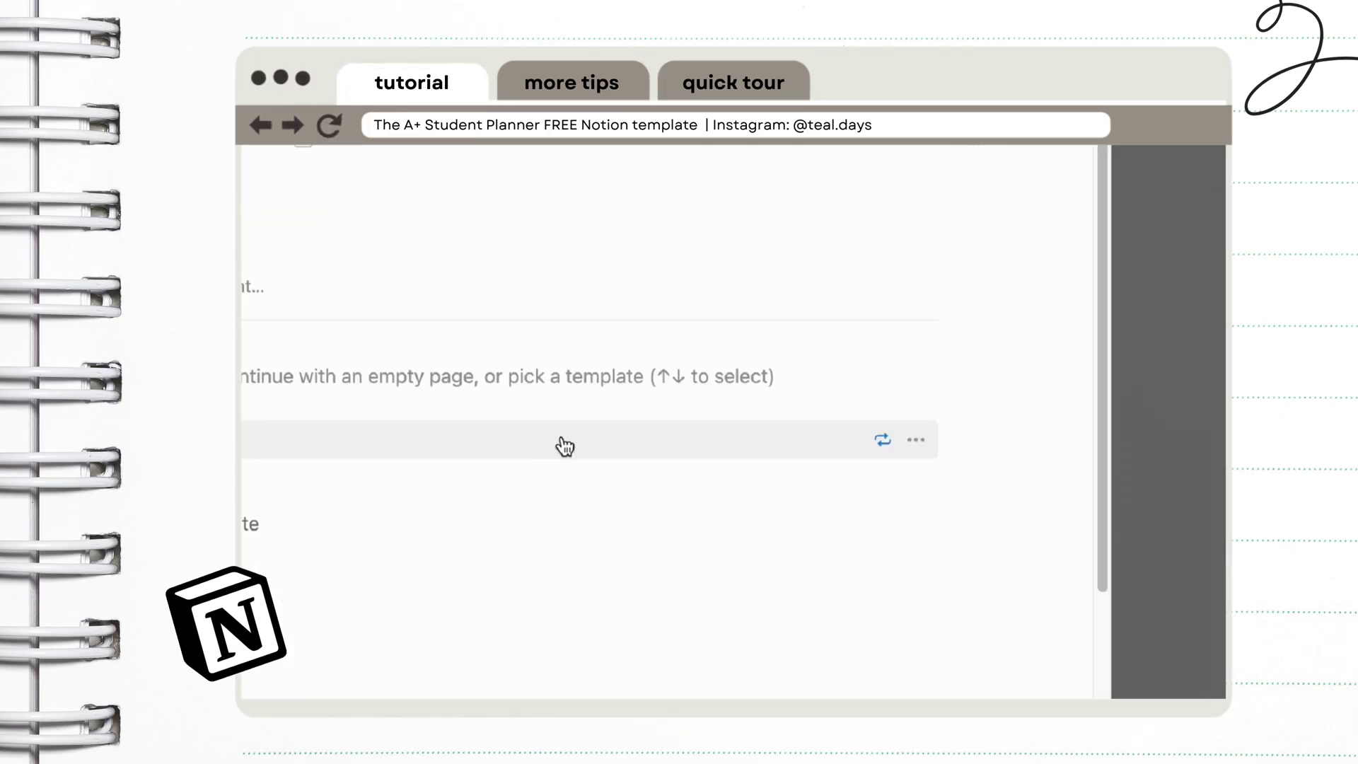
{"action": "left_click", "coordinate": [883, 440]}
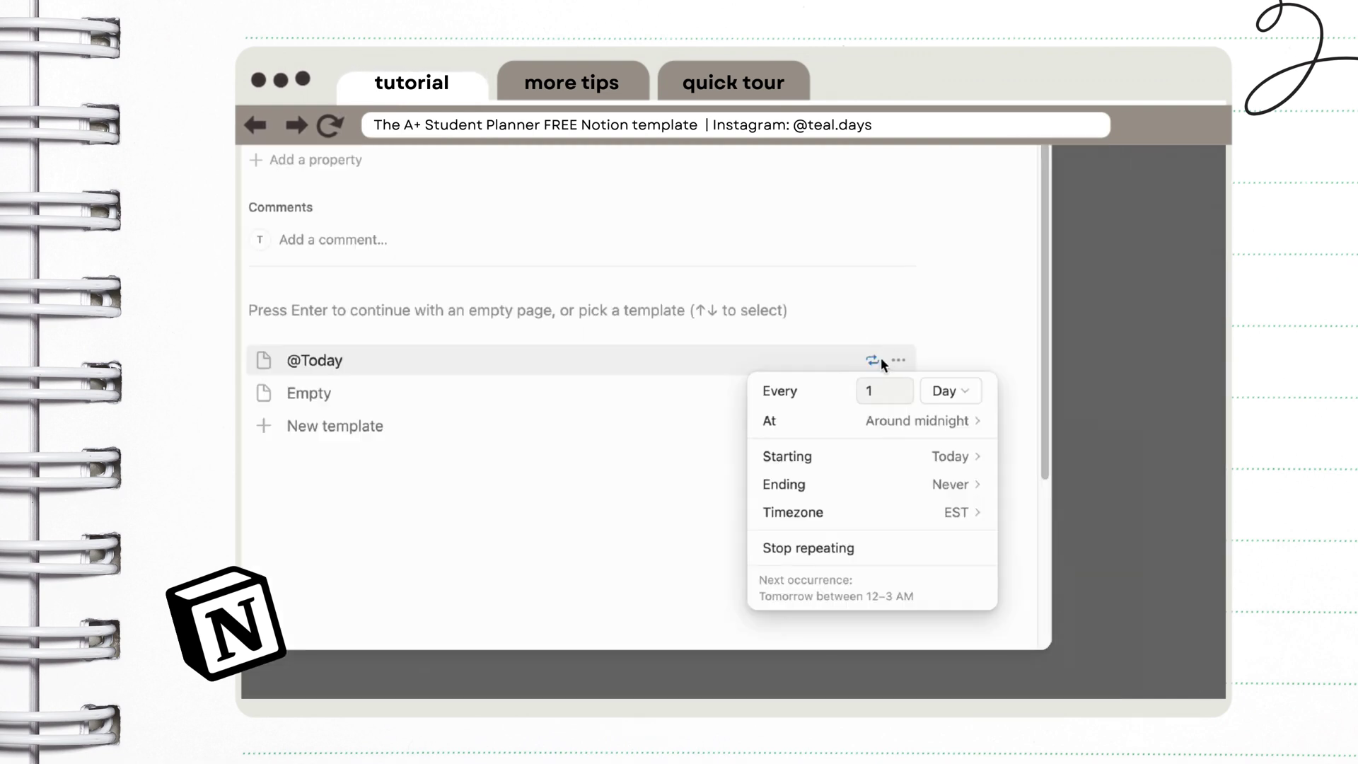
{"action": "left_click", "coordinate": [953, 394]}
{"action": "left_click", "coordinate": [953, 394]}
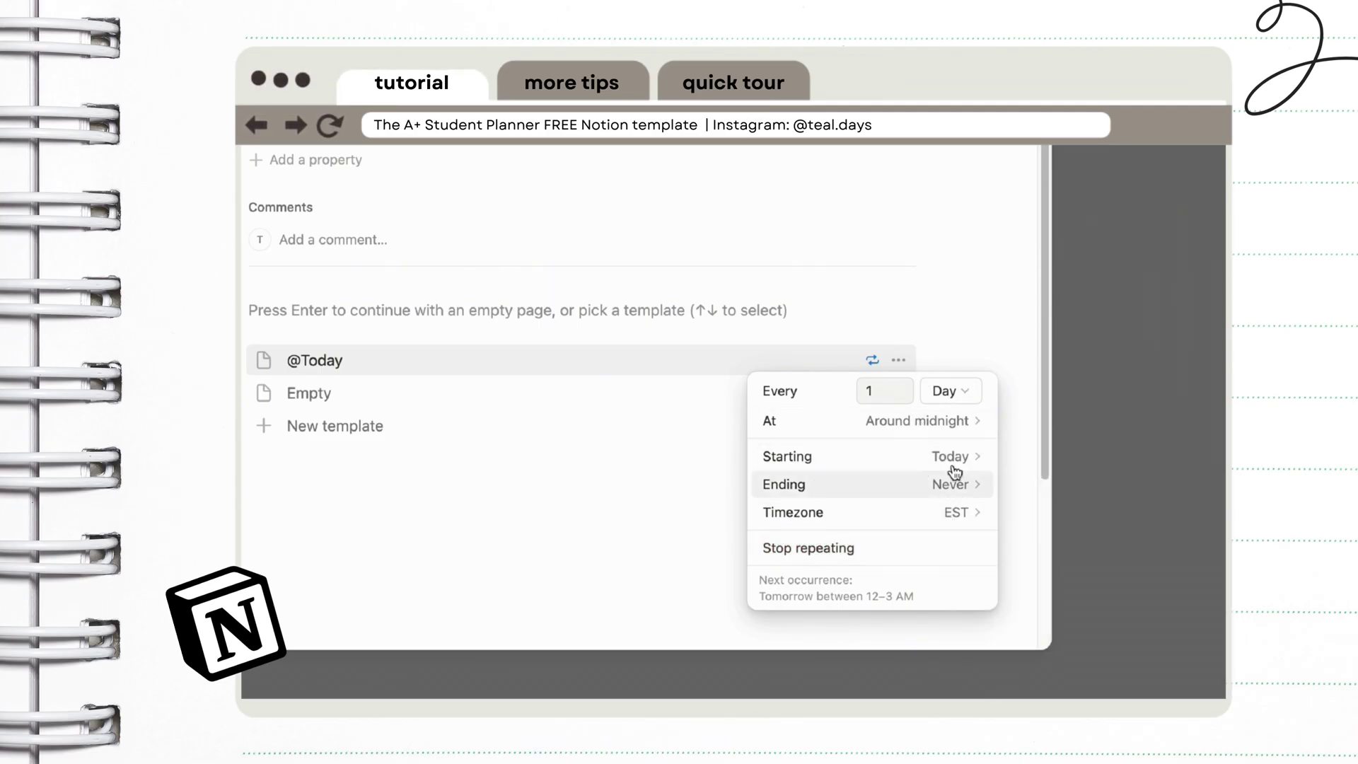
{"action": "mouse_move", "coordinate": [945, 422]}
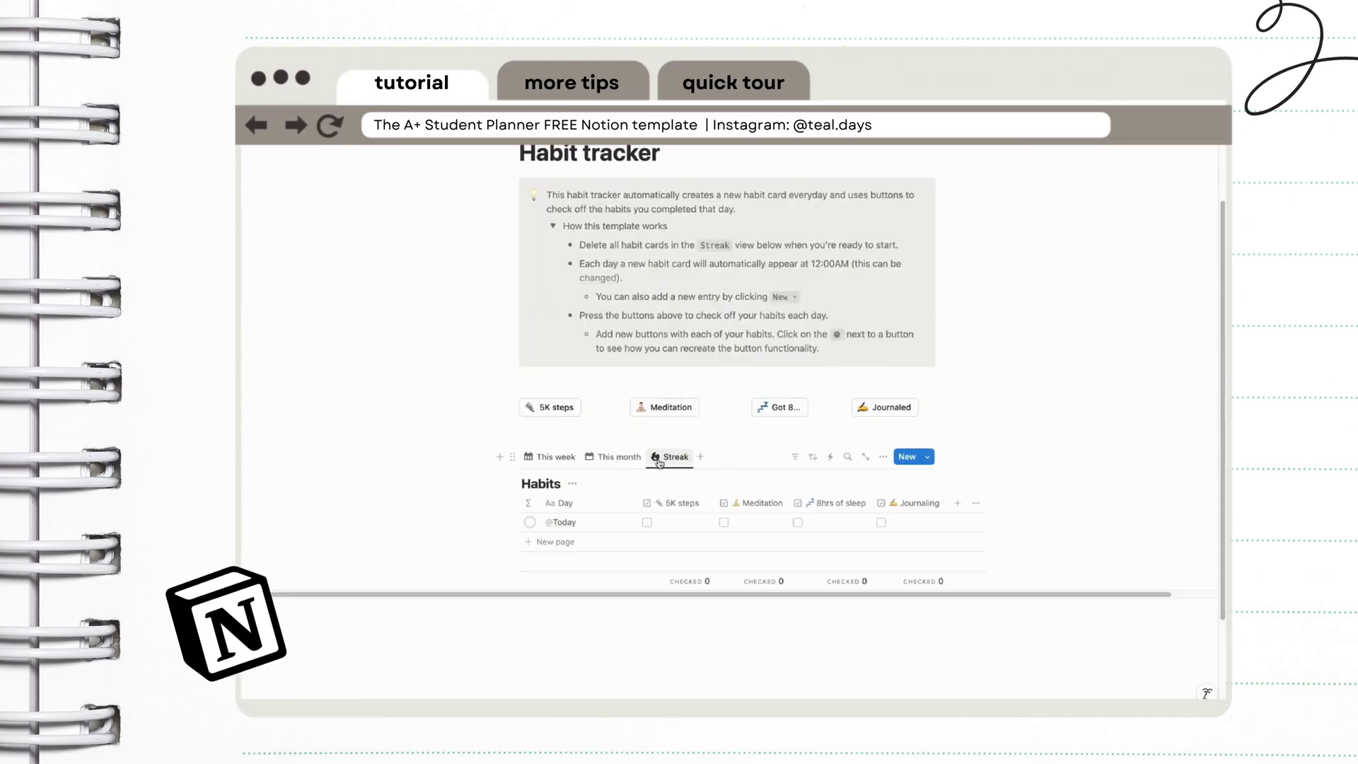
- Open the Meditation column's property options and copy Emojipedia's Notebook with Decorative Cover emoji
{"action": "left_click", "coordinate": [754, 505]}
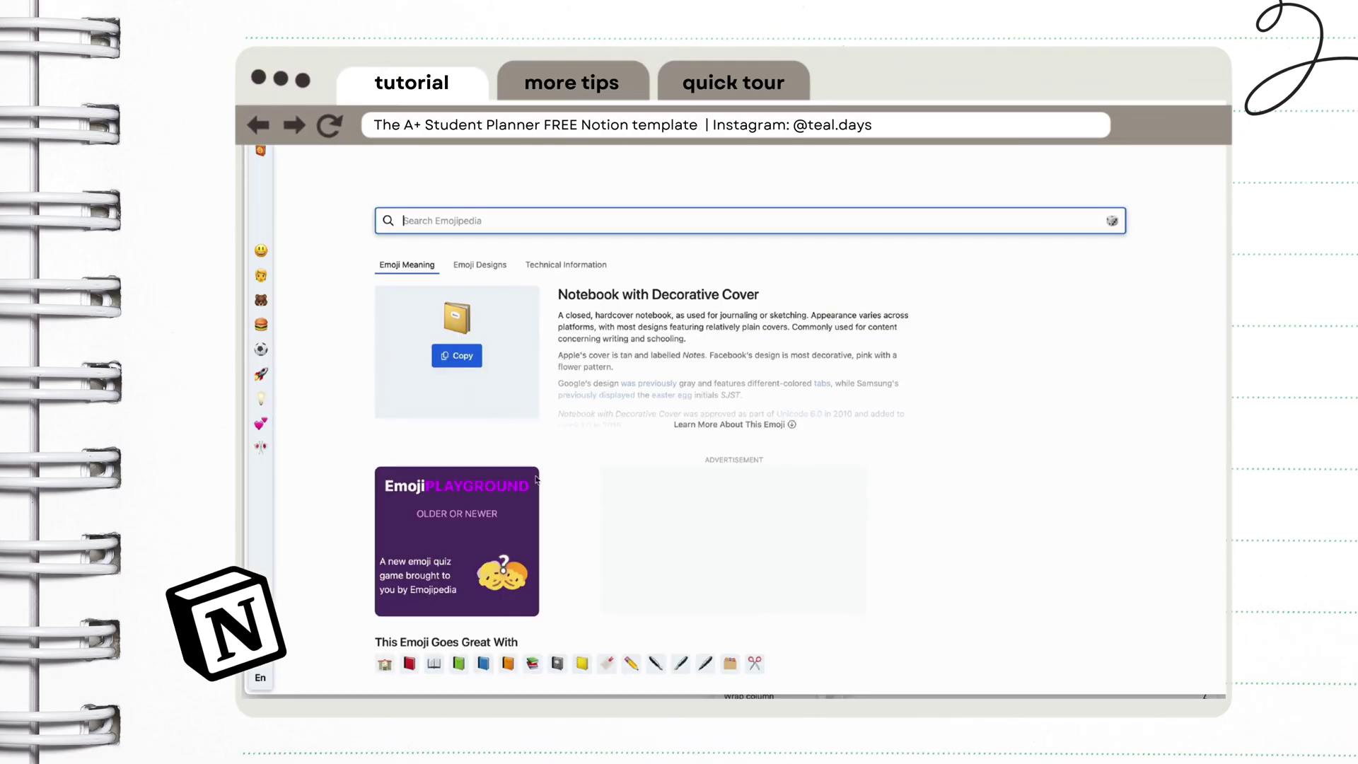
{"action": "left_click", "coordinate": [457, 360]}
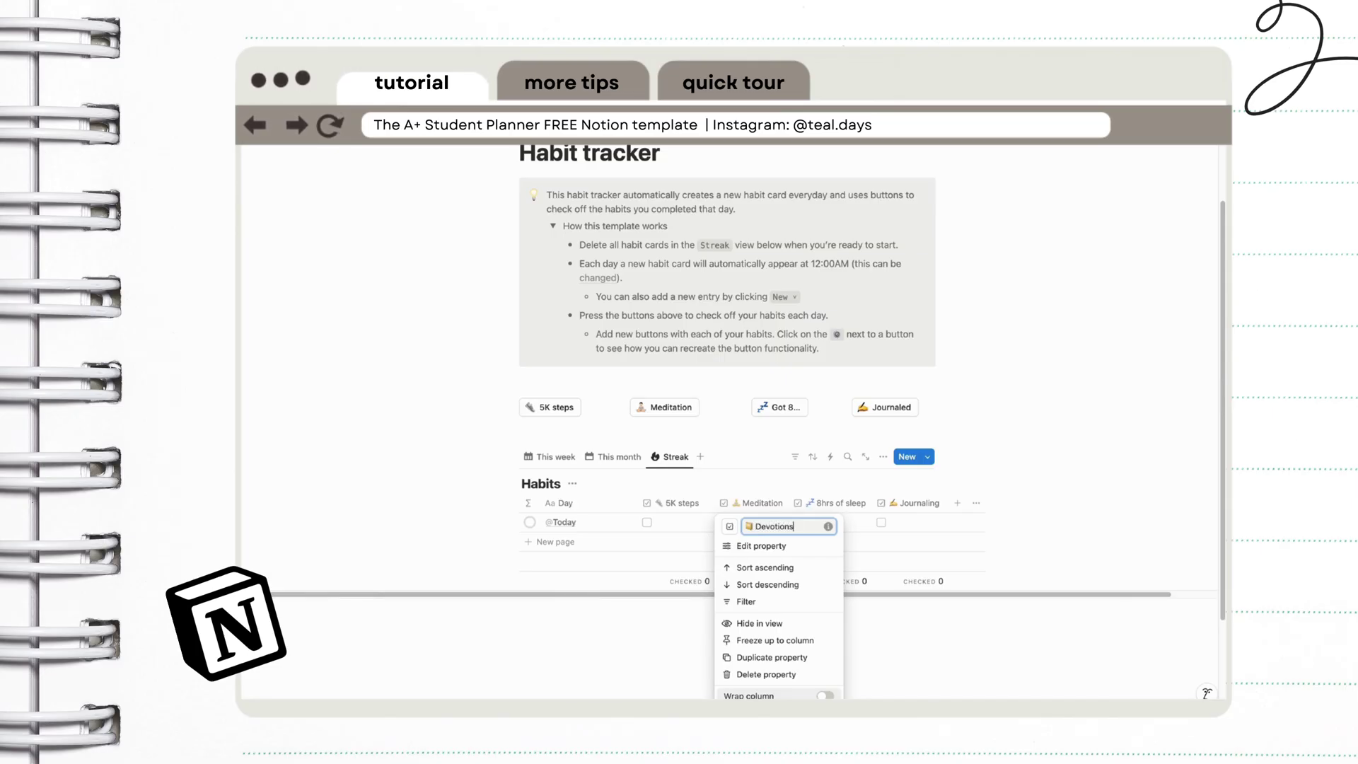
- Rename the Meditation habit button to Devotion
{"action": "key", "text": "Escape"}
{"action": "left_click", "coordinate": [680, 407]}
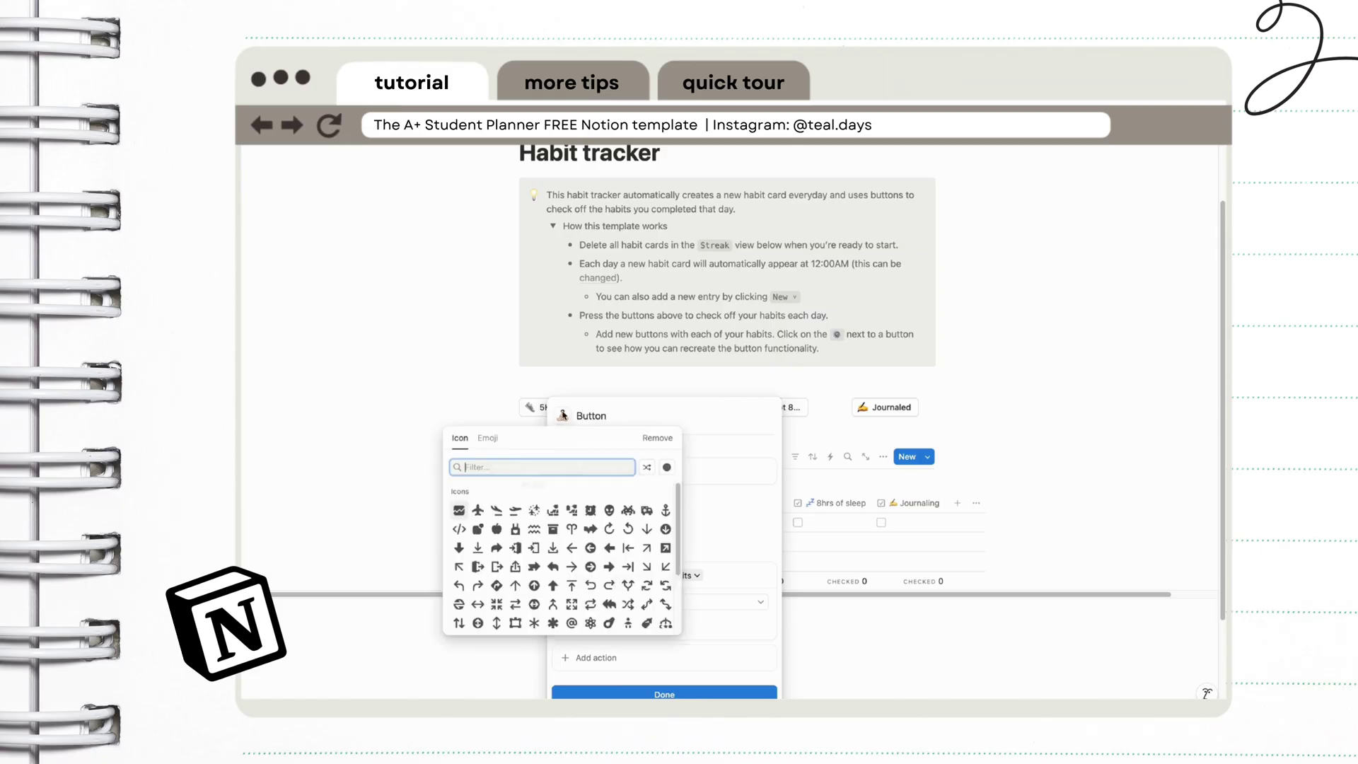
{"action": "double_click", "coordinate": [590, 416]}
{"action": "type", "text": "Devotion"}
{"action": "left_click", "coordinate": [664, 693]}
- Check off today's Devotion, 8hrs of sleep and journaling habits in the This week view
{"action": "left_click", "coordinate": [665, 409]}
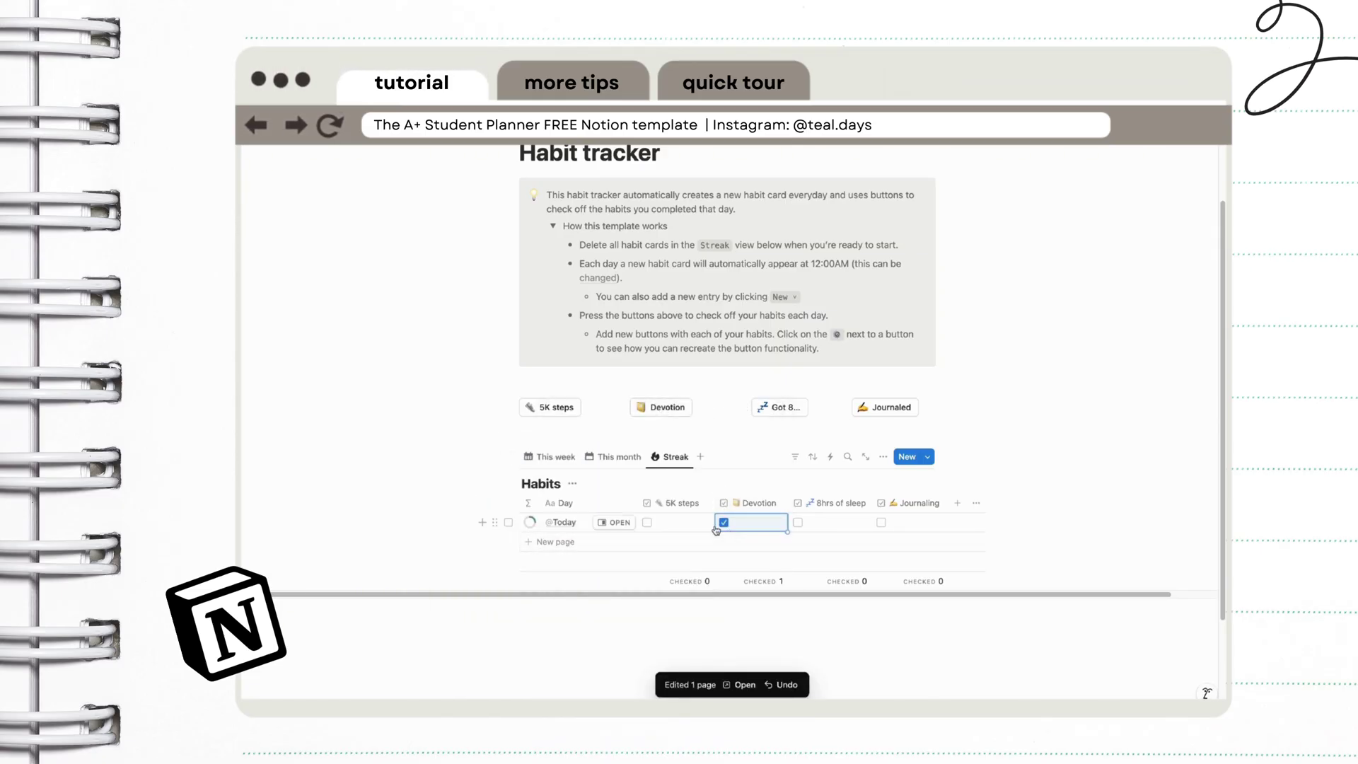
{"action": "left_click", "coordinate": [549, 457]}
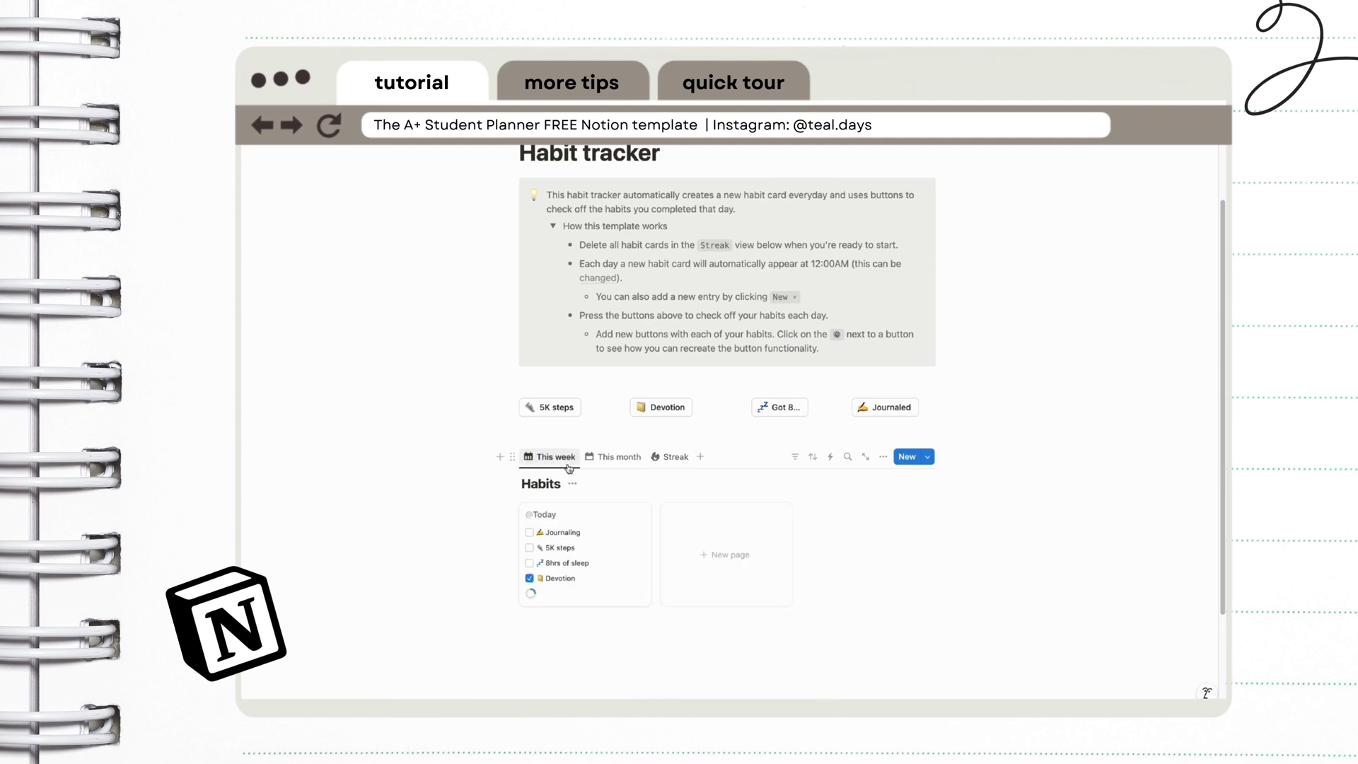
{"action": "left_click", "coordinate": [781, 412]}
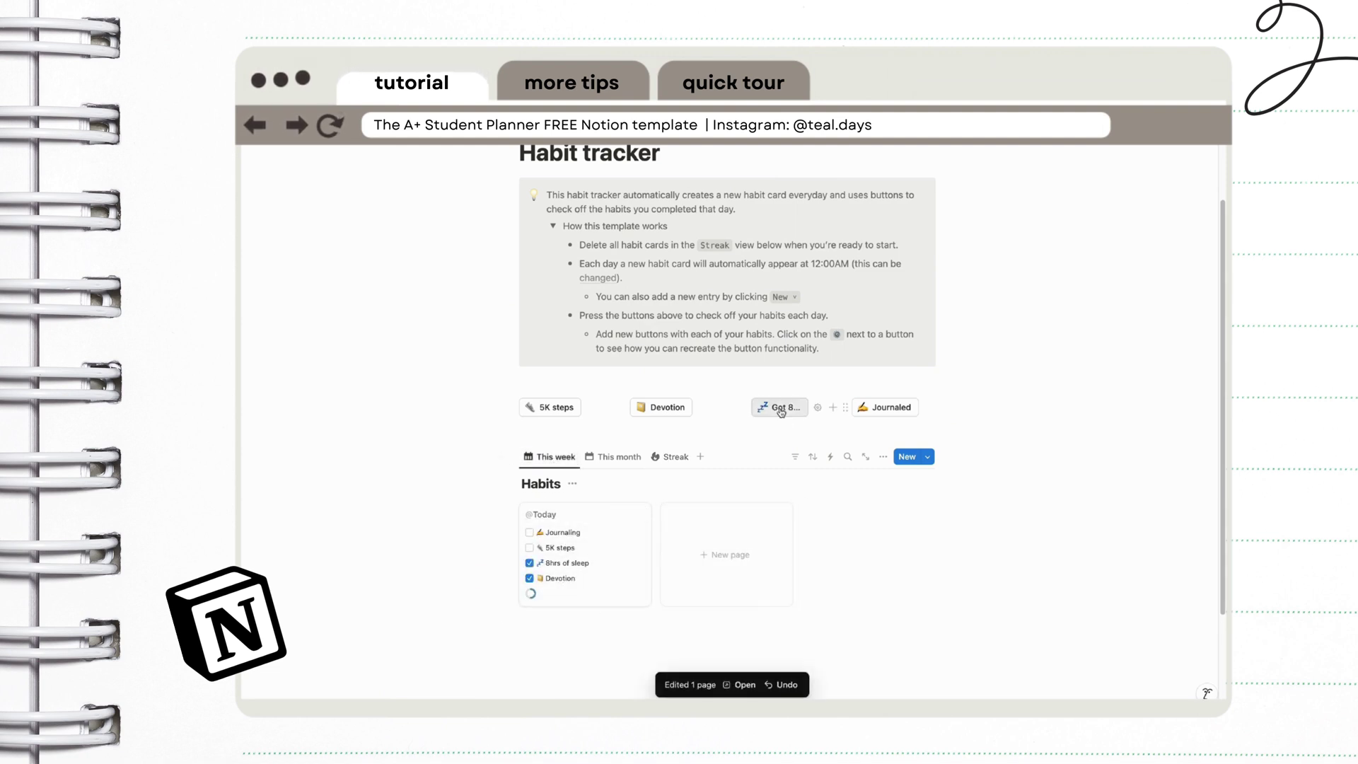
{"action": "left_click", "coordinate": [876, 410]}
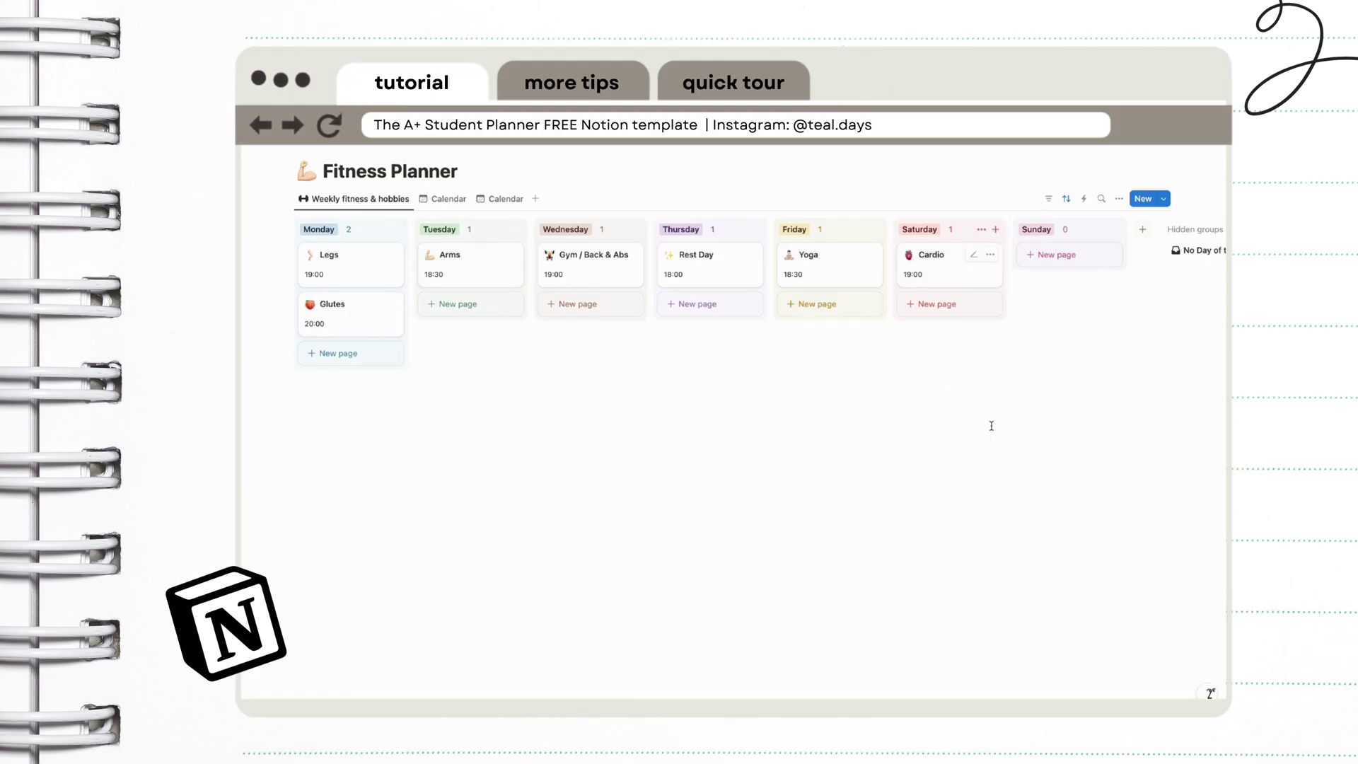
- Add a Tuesday workout named Cardio with a heart emoji at 19:00
{"action": "left_click", "coordinate": [470, 304]}
{"action": "type", "text": "Cardio"}
{"action": "left_click", "coordinate": [430, 304]}
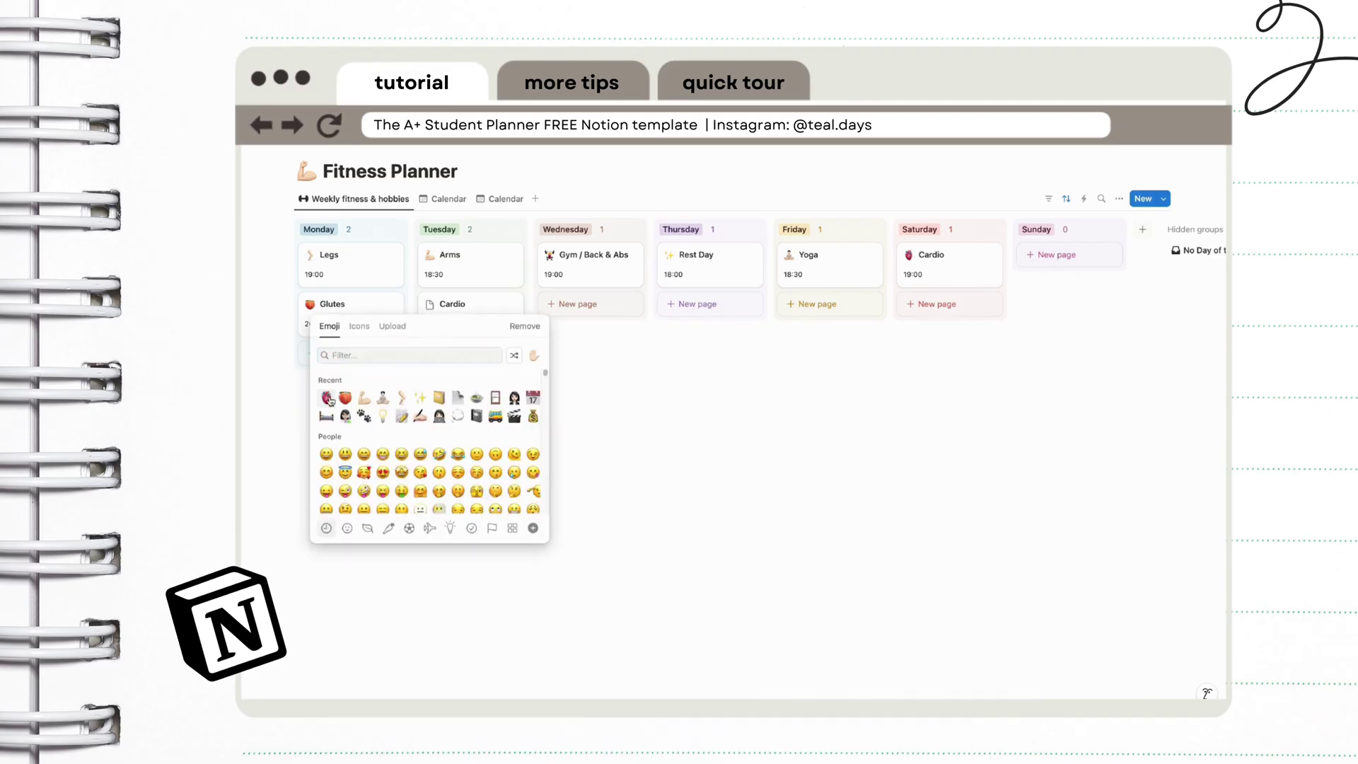
{"action": "left_click", "coordinate": [339, 397]}
{"action": "left_click", "coordinate": [451, 341]}
{"action": "type", "text": "19:00"}
{"action": "left_click", "coordinate": [828, 338]}
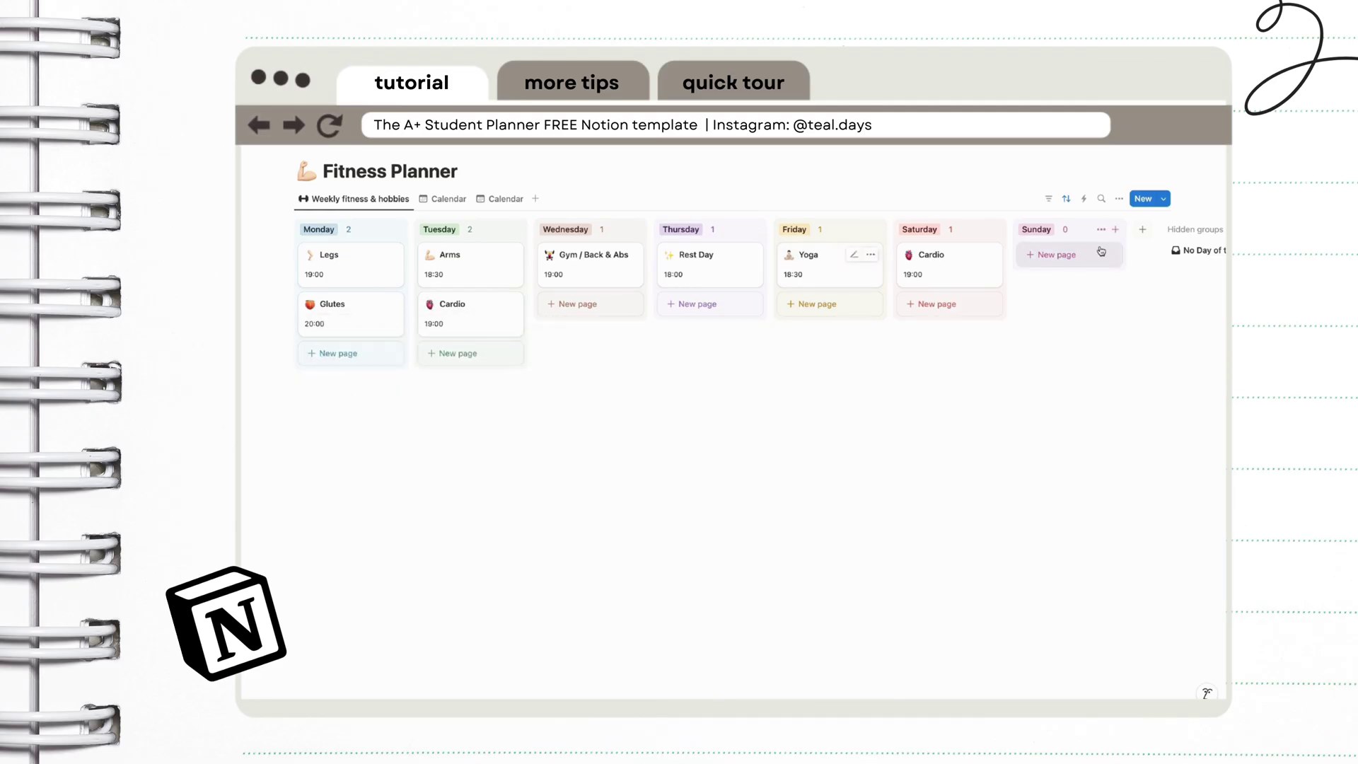
- Browse the weekly and monthly workout calendars, then return to the Weekly fitness & hobbies board
{"action": "left_click", "coordinate": [444, 198]}
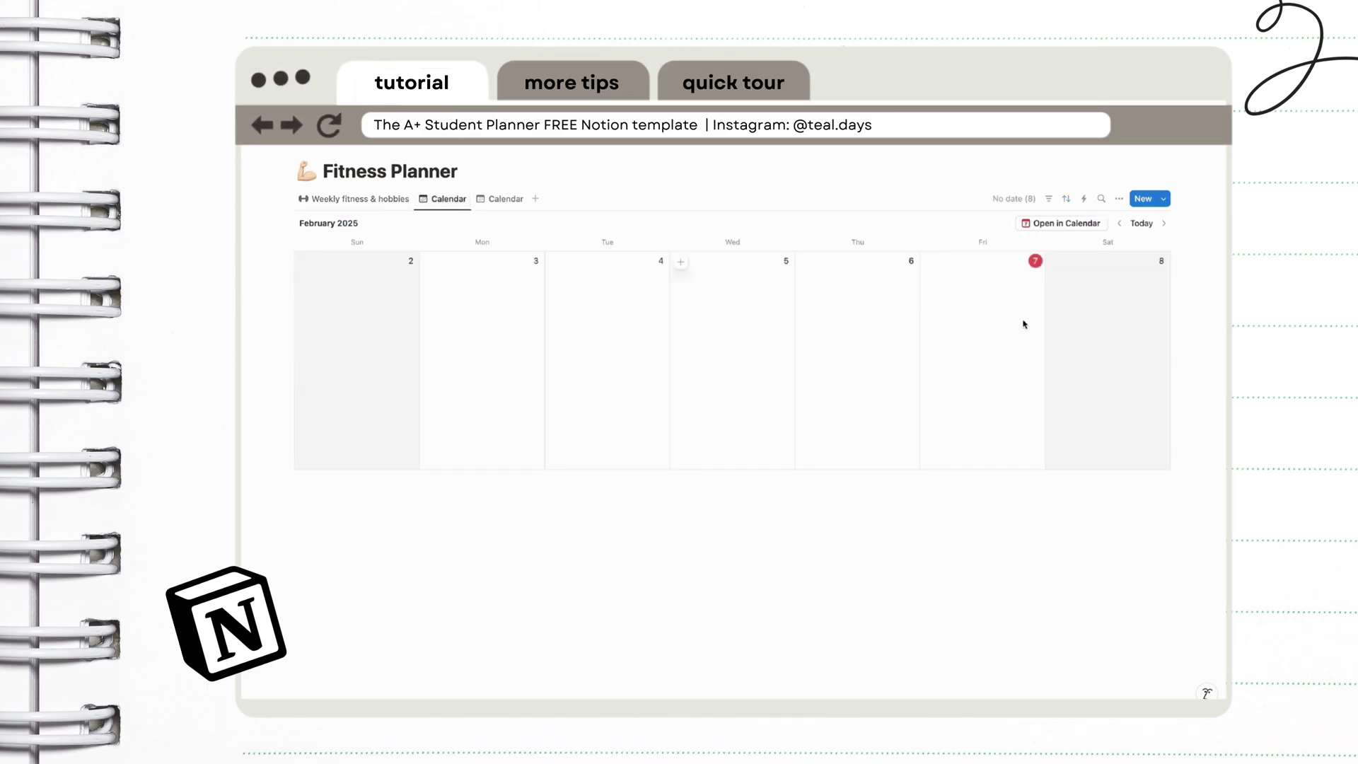
{"action": "left_click", "coordinate": [502, 198]}
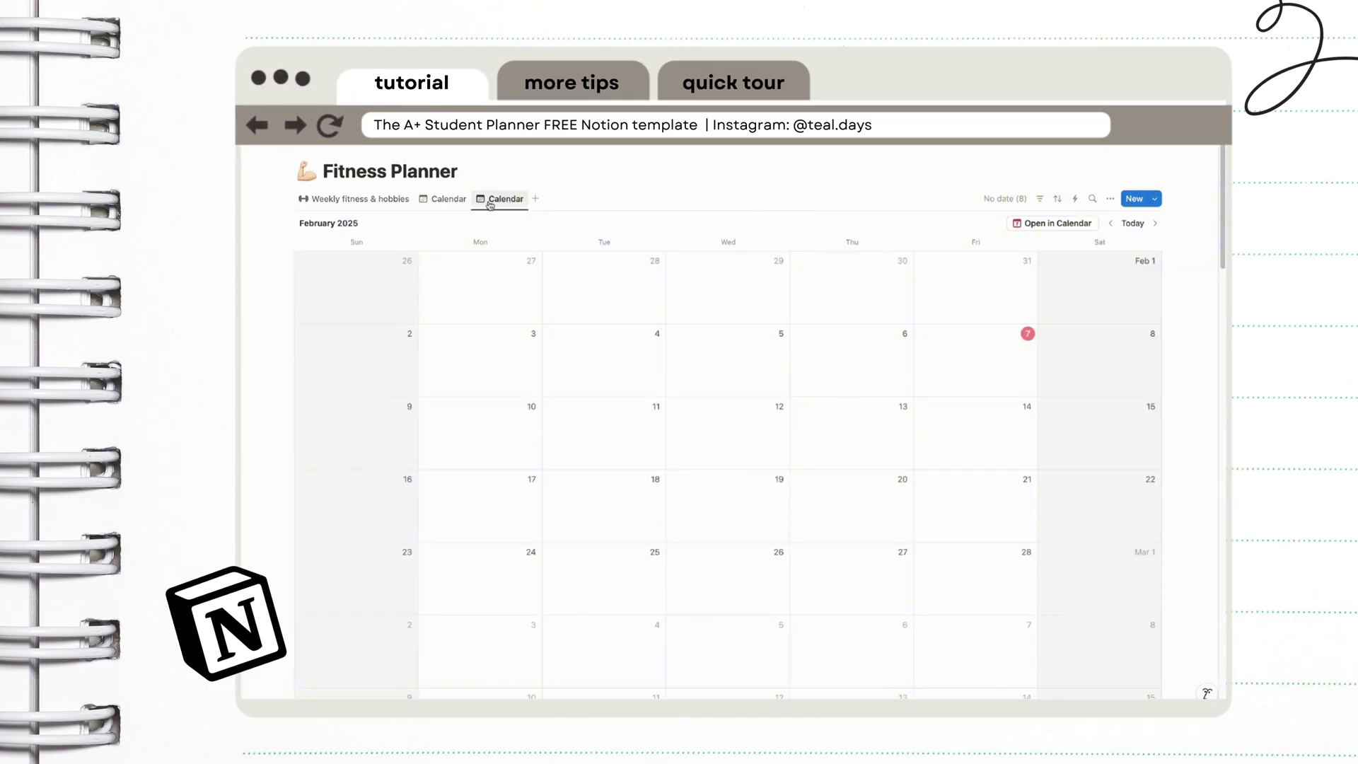
{"action": "left_click", "coordinate": [330, 200]}
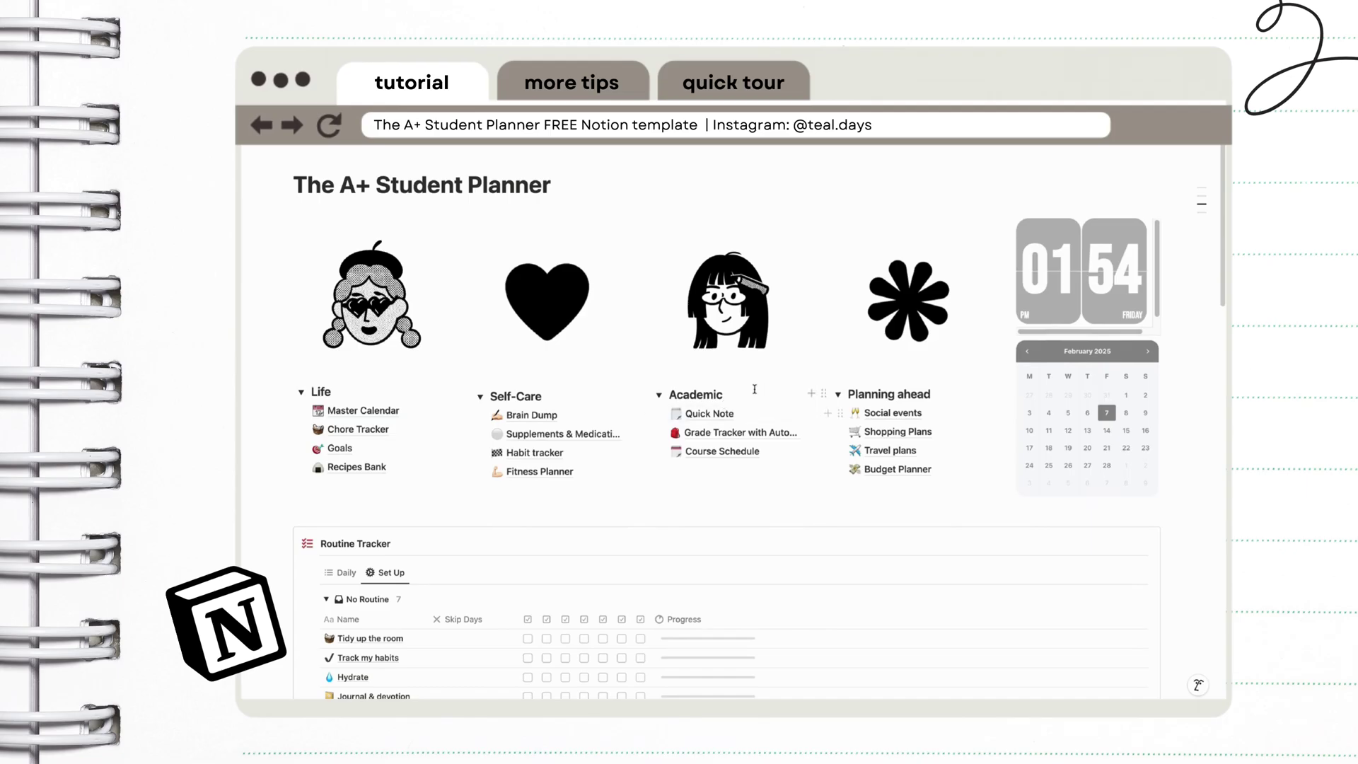
- Open Grade Tracker with Automations and expand, then collapse, the database automations note
{"action": "left_click", "coordinate": [719, 440]}
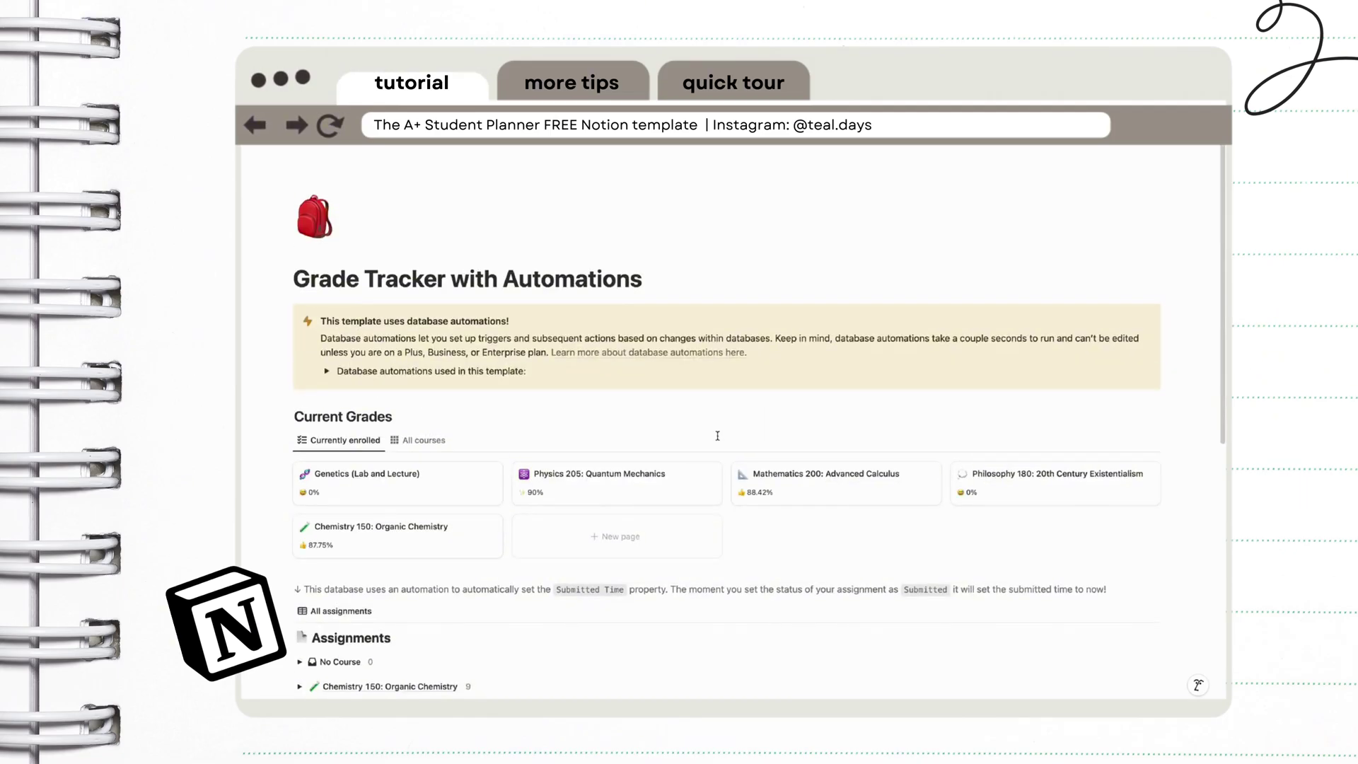
{"action": "scroll", "coordinate": [564, 361], "scroll_direction": "down", "scroll_amount": 1}
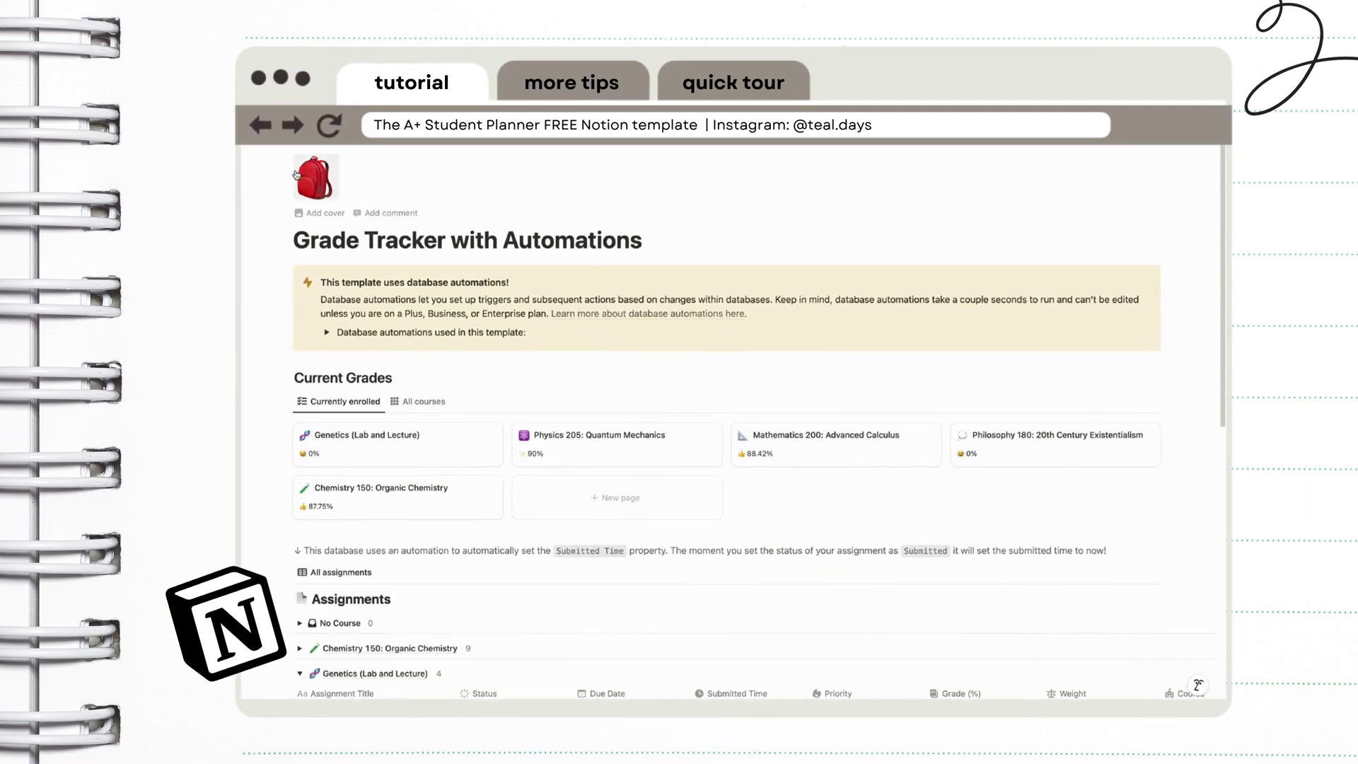
{"action": "scroll", "coordinate": [454, 343], "scroll_direction": "down", "scroll_amount": 1}
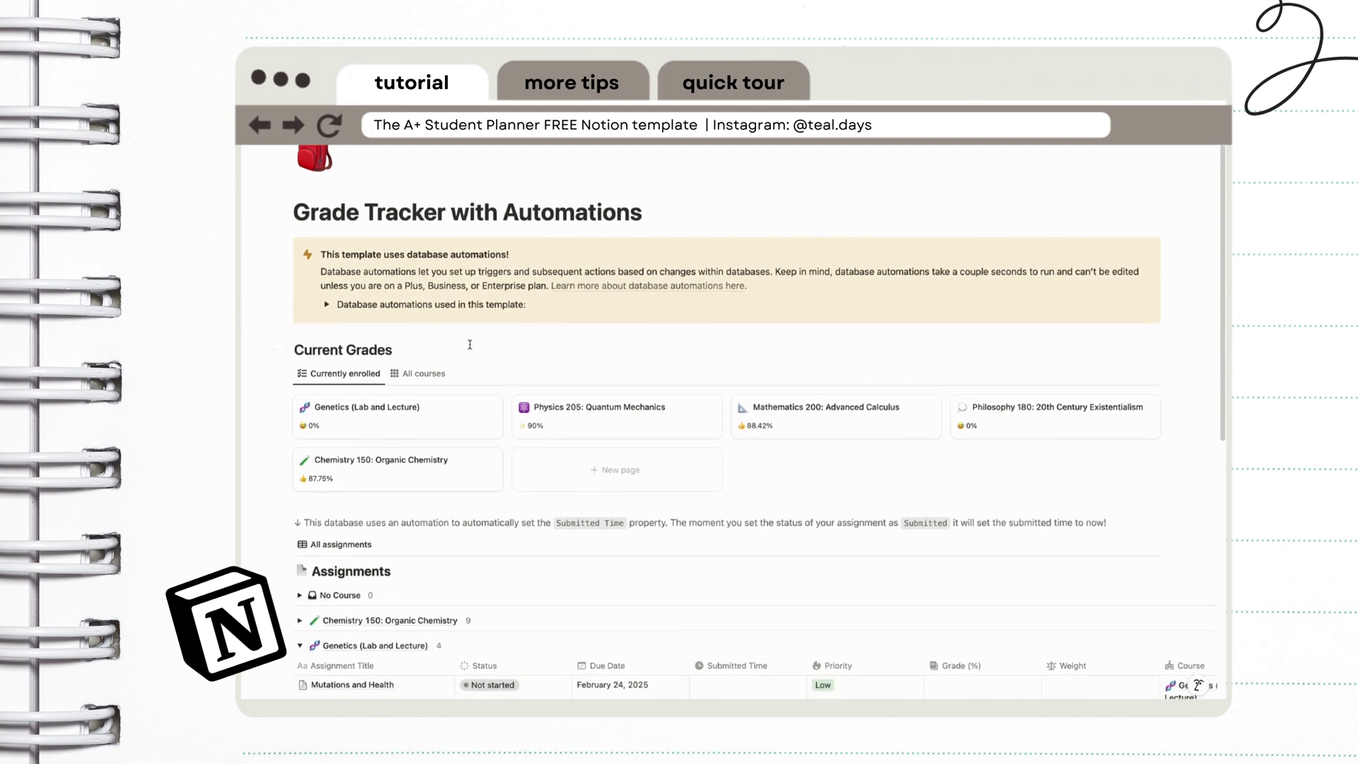
{"action": "left_click", "coordinate": [328, 304]}
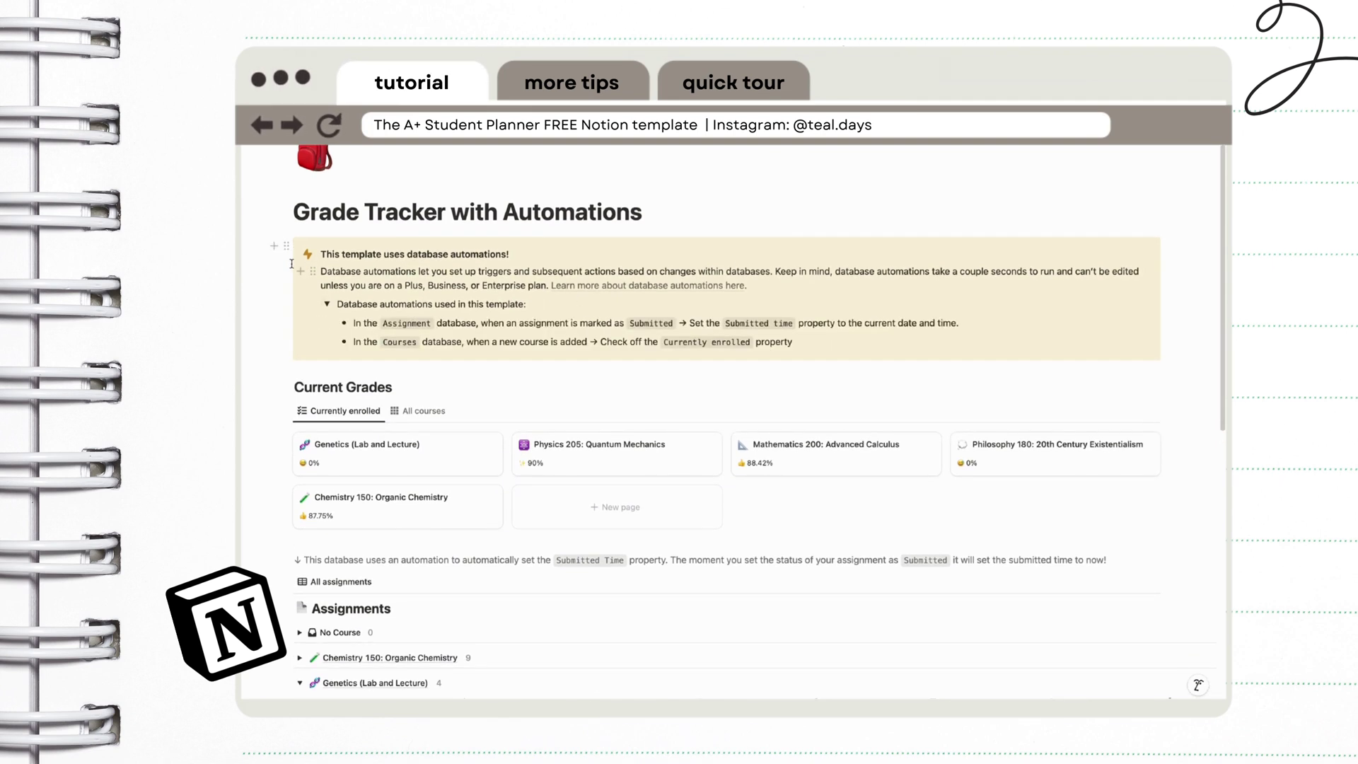
{"action": "left_click", "coordinate": [328, 305]}
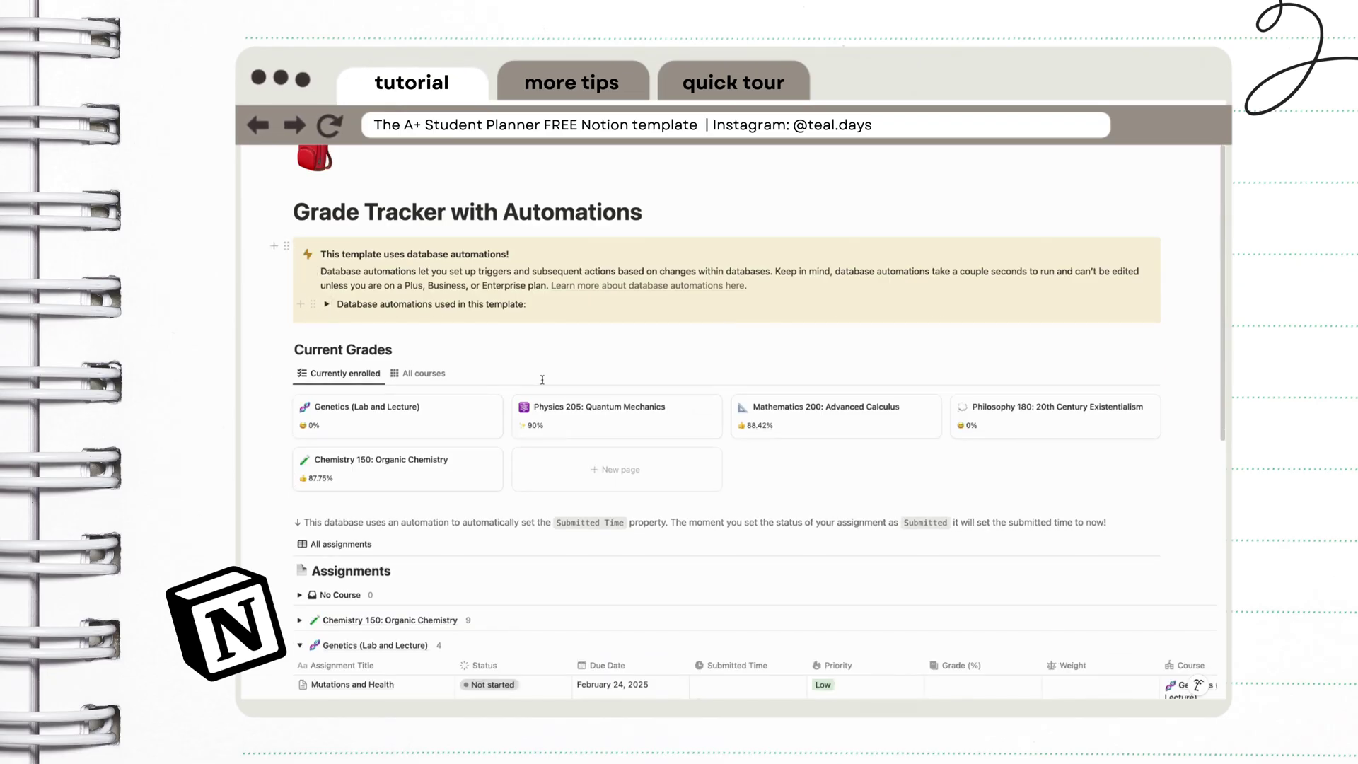
- Browse the Chemistry 150, Mathematics 200 and Physics 205 assignment groups, leaving only Genetics expanded
{"action": "scroll", "coordinate": [561, 402], "scroll_direction": "down", "scroll_amount": 4}
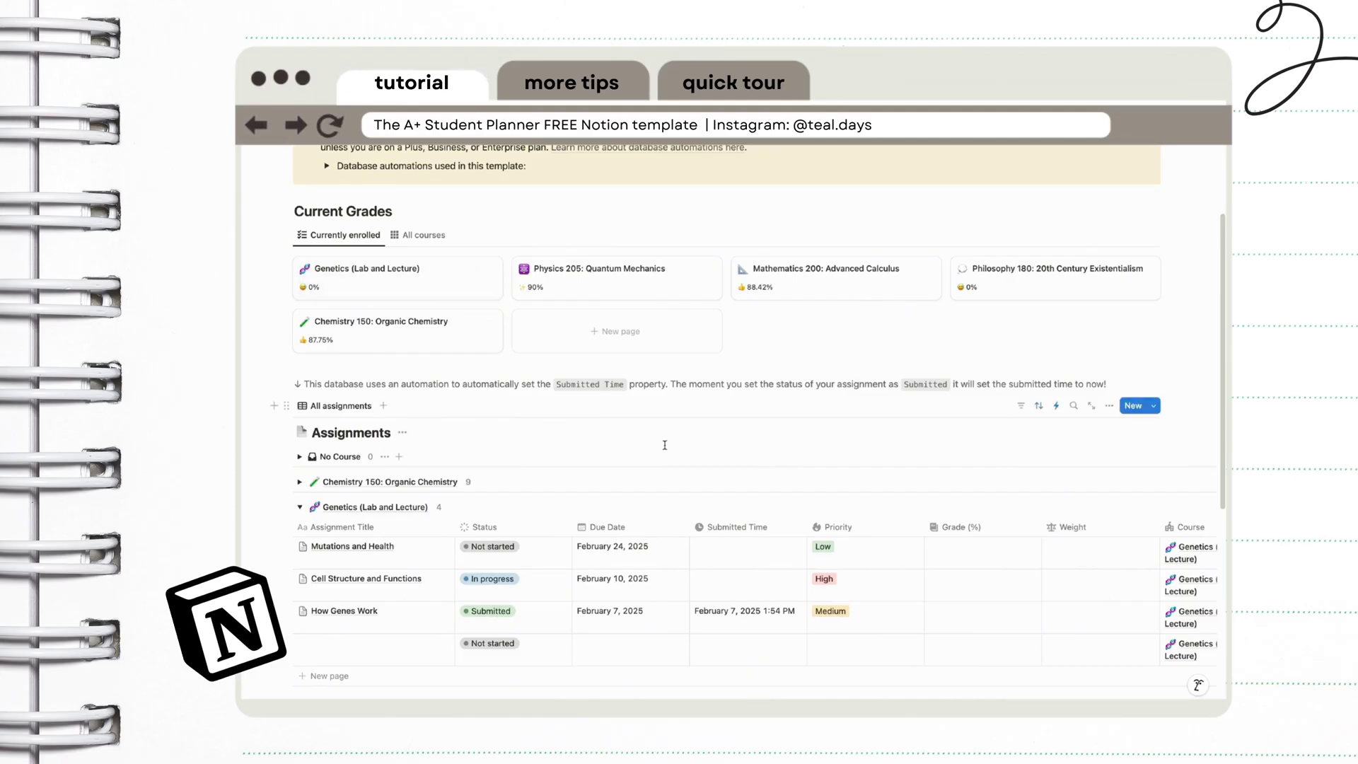
{"action": "scroll", "coordinate": [666, 459], "scroll_direction": "down", "scroll_amount": 1}
{"action": "scroll", "coordinate": [665, 458], "scroll_direction": "down", "scroll_amount": 3}
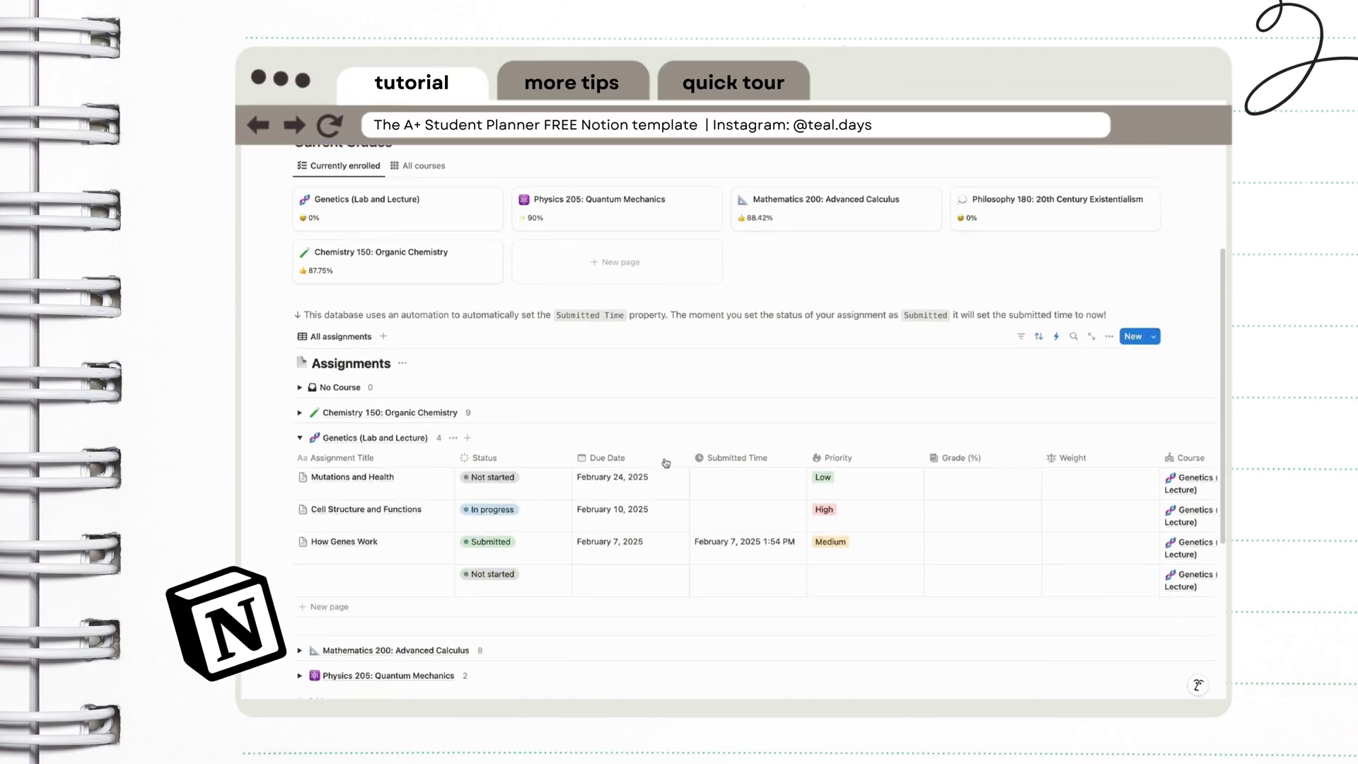
{"action": "left_click", "coordinate": [300, 366]}
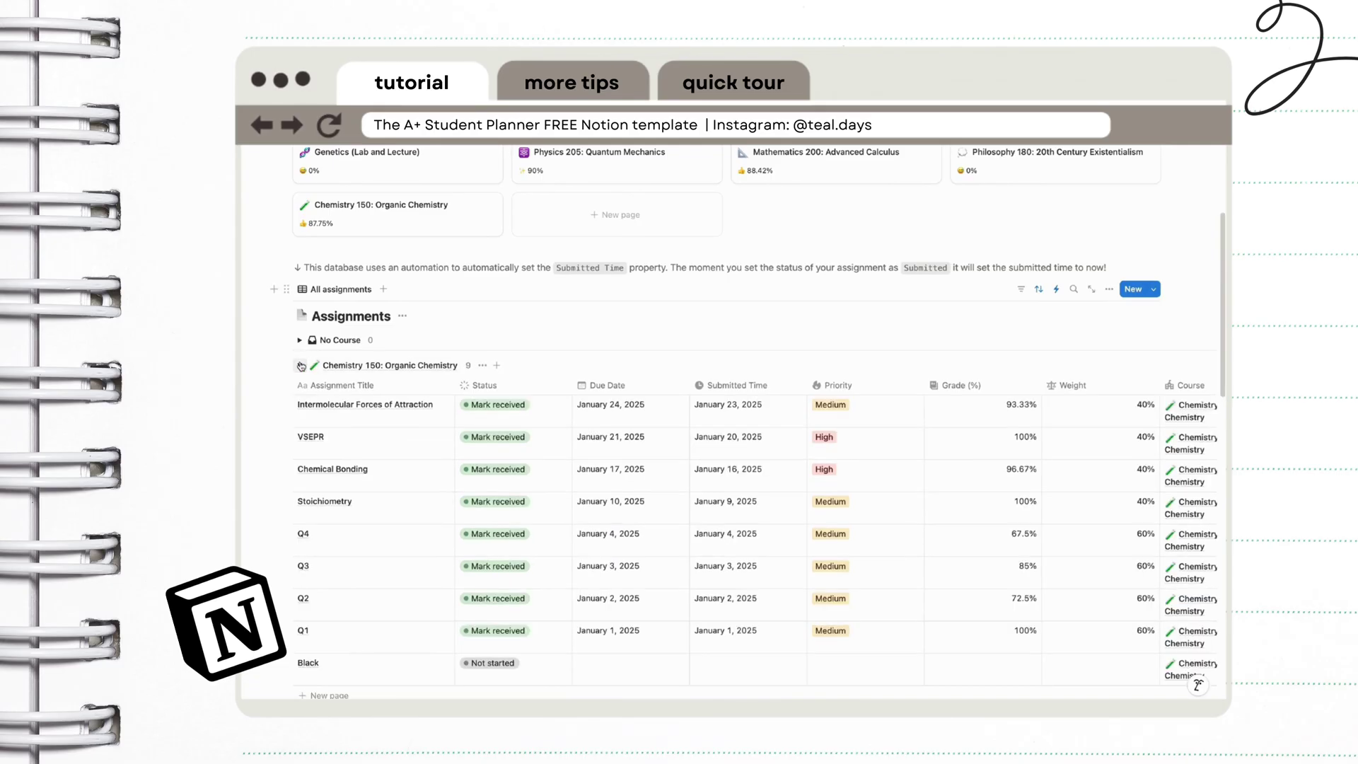
{"action": "left_click", "coordinate": [300, 366]}
{"action": "left_click", "coordinate": [300, 390]}
{"action": "left_click", "coordinate": [300, 416]}
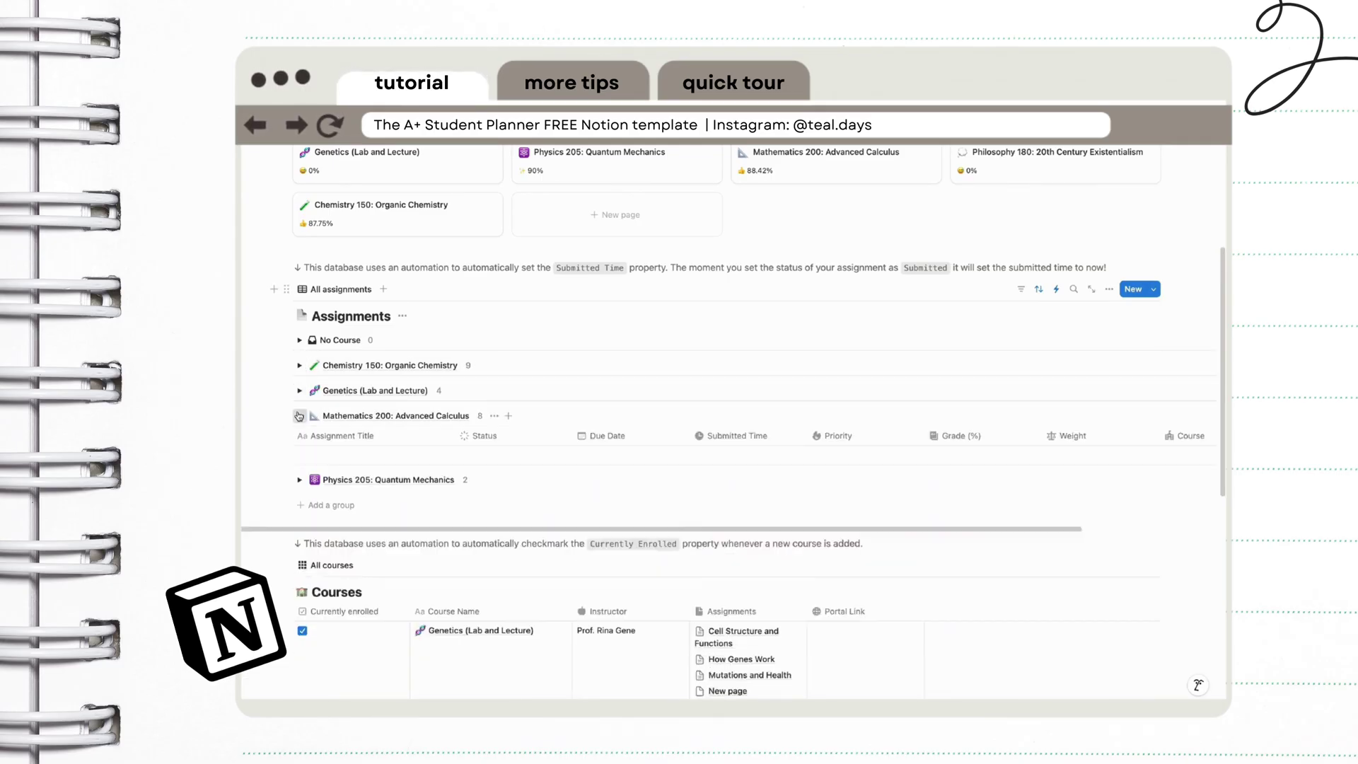
{"action": "left_click", "coordinate": [299, 416]}
{"action": "left_click", "coordinate": [300, 435]}
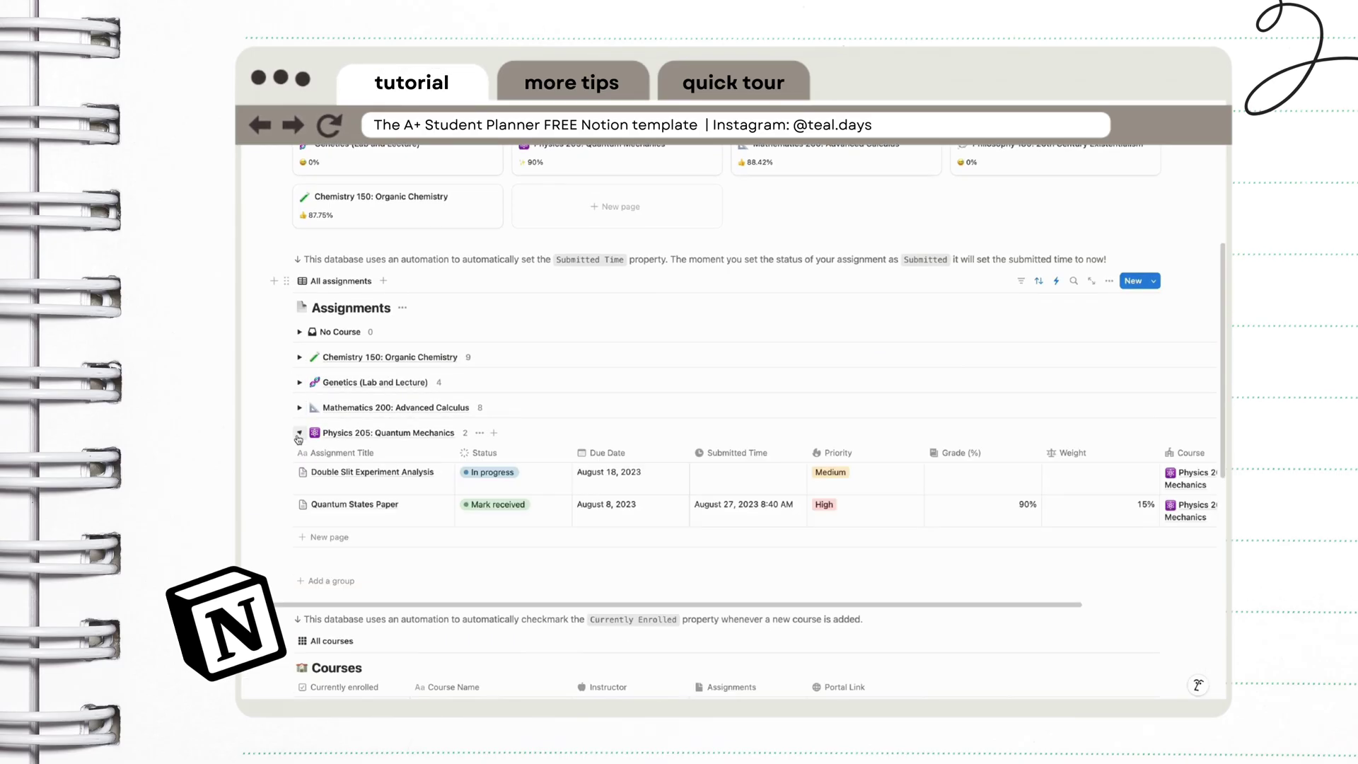
{"action": "left_click", "coordinate": [299, 434]}
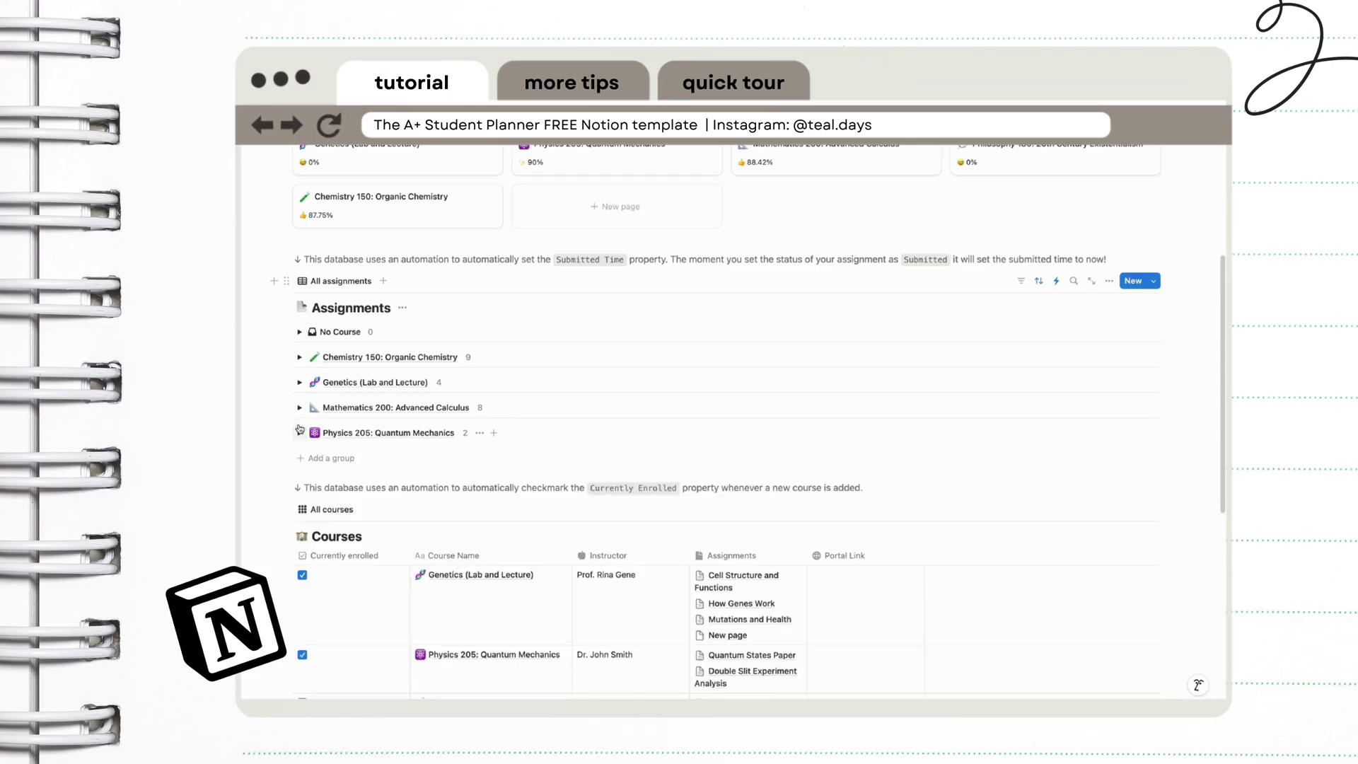
{"action": "left_click", "coordinate": [300, 382]}
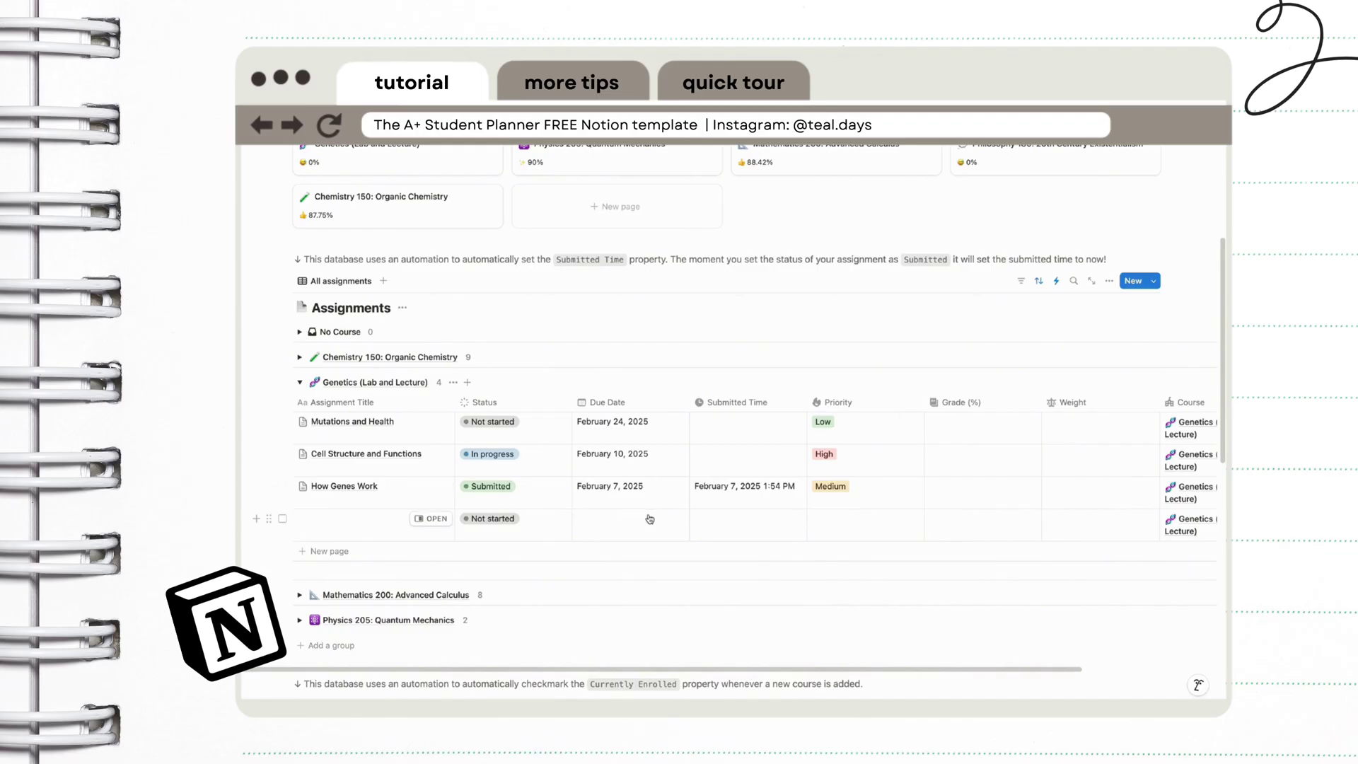
- Give How Genes Work a February 4 submitted date, 91% grade and 10% weight
{"action": "left_click", "coordinate": [766, 503]}
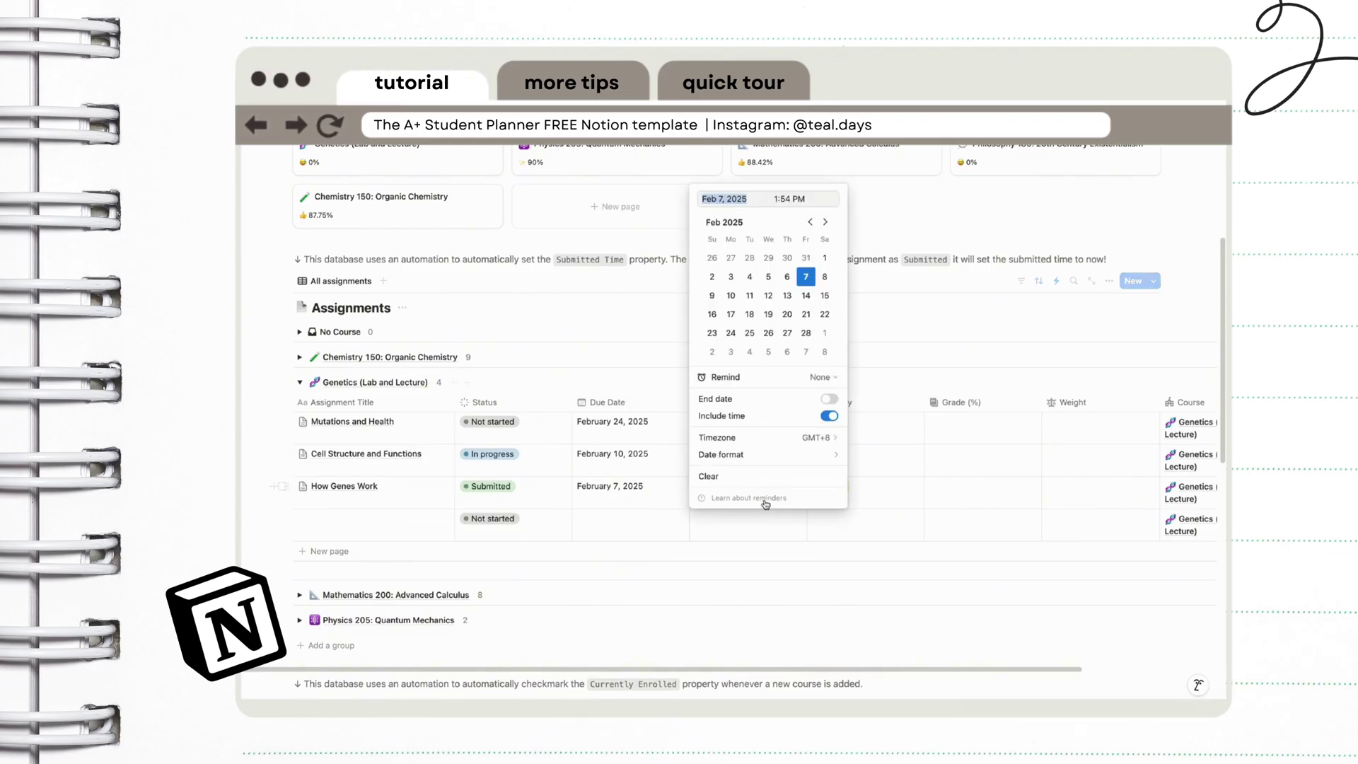
{"action": "left_click", "coordinate": [750, 277]}
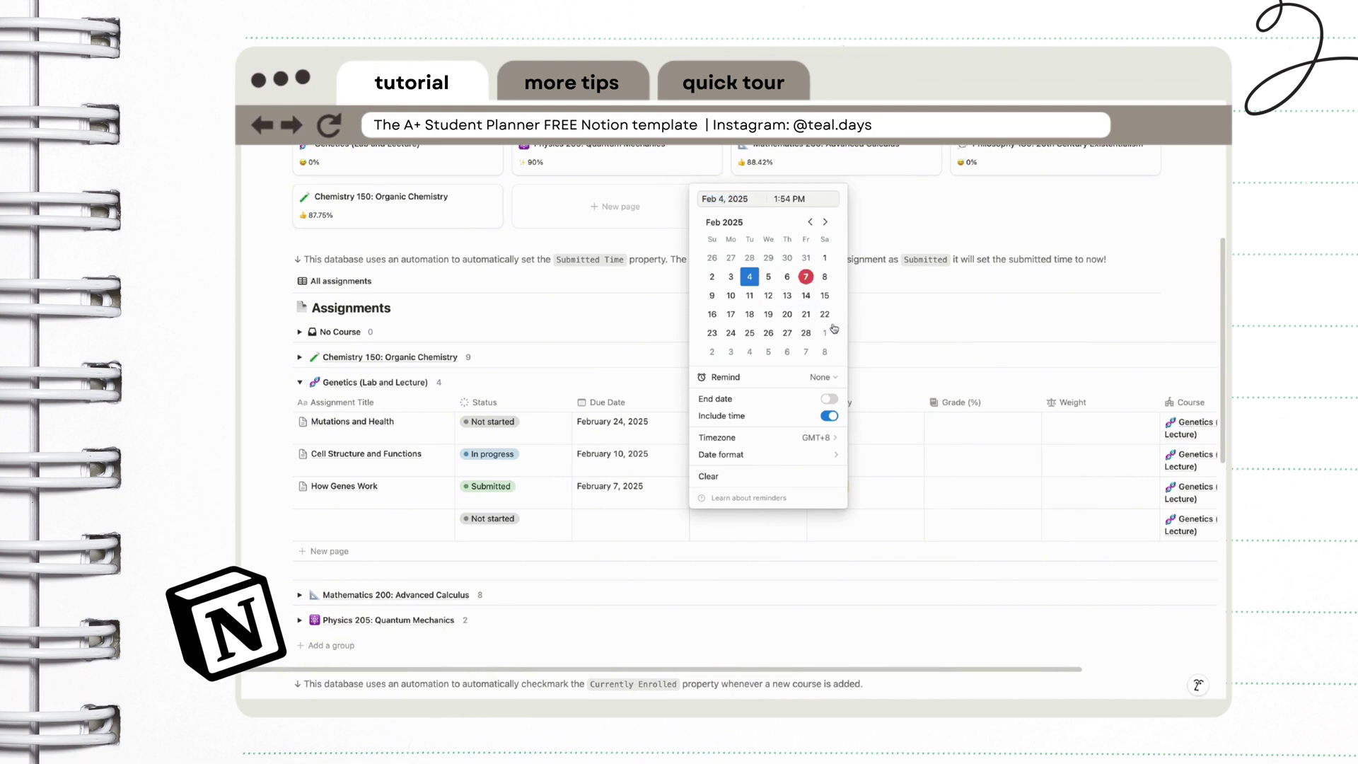
{"action": "left_click", "coordinate": [946, 337]}
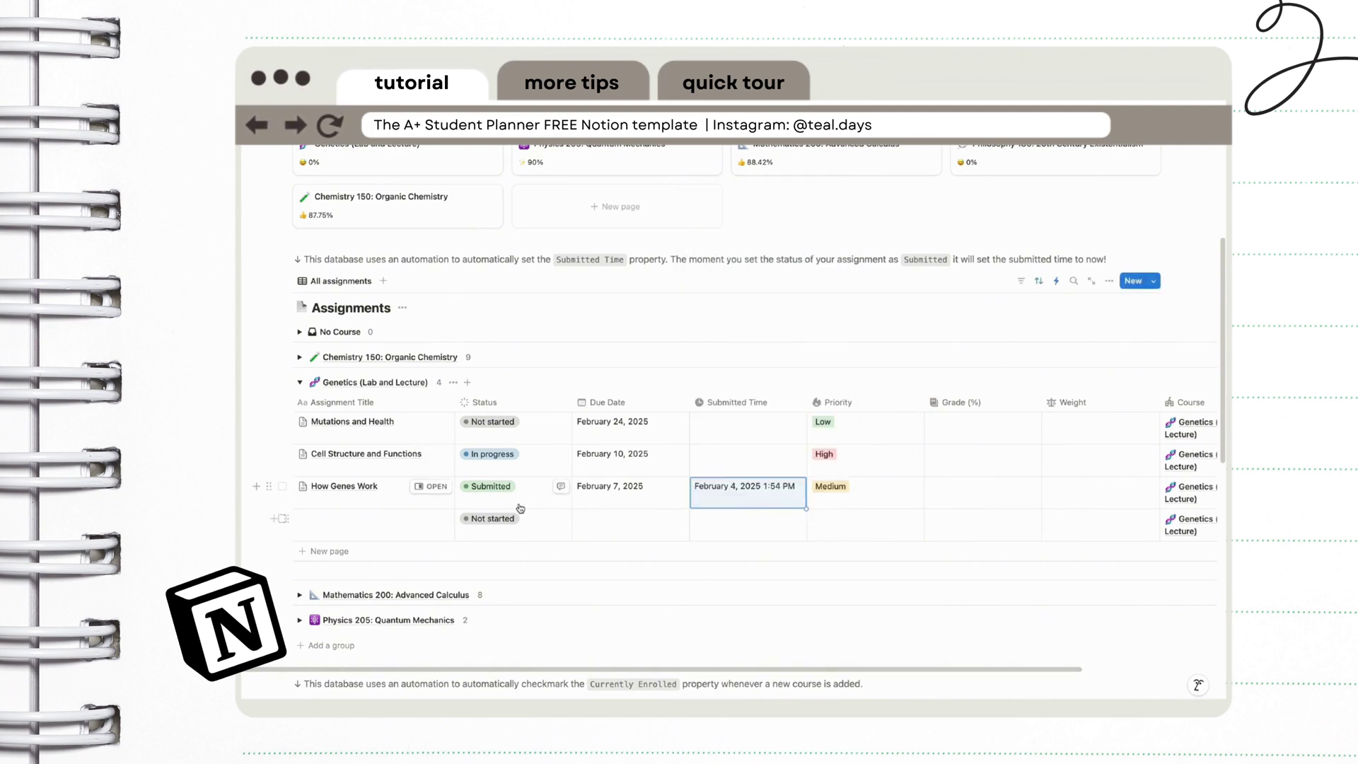
{"action": "left_click", "coordinate": [497, 499]}
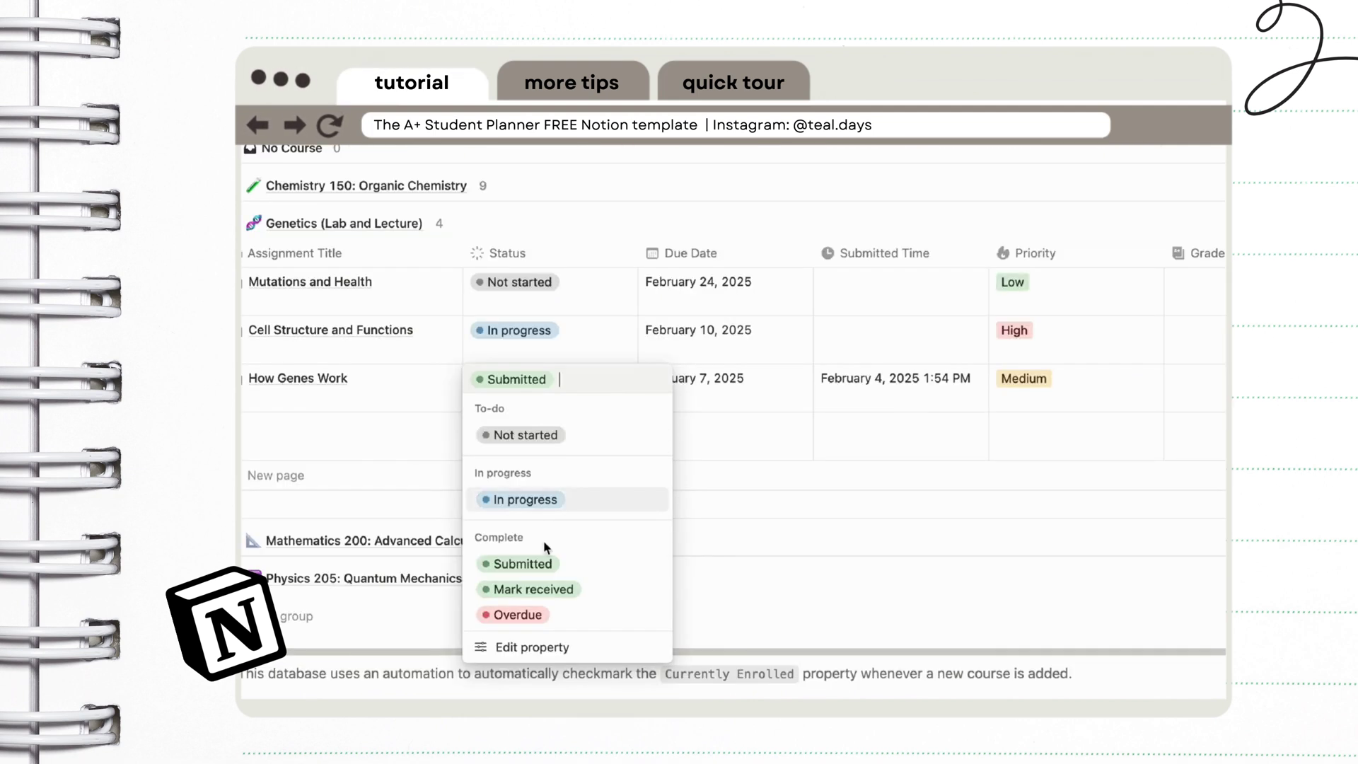
{"action": "key", "text": "Escape"}
{"action": "left_click", "coordinate": [1023, 378]}
{"action": "left_click", "coordinate": [1196, 388]}
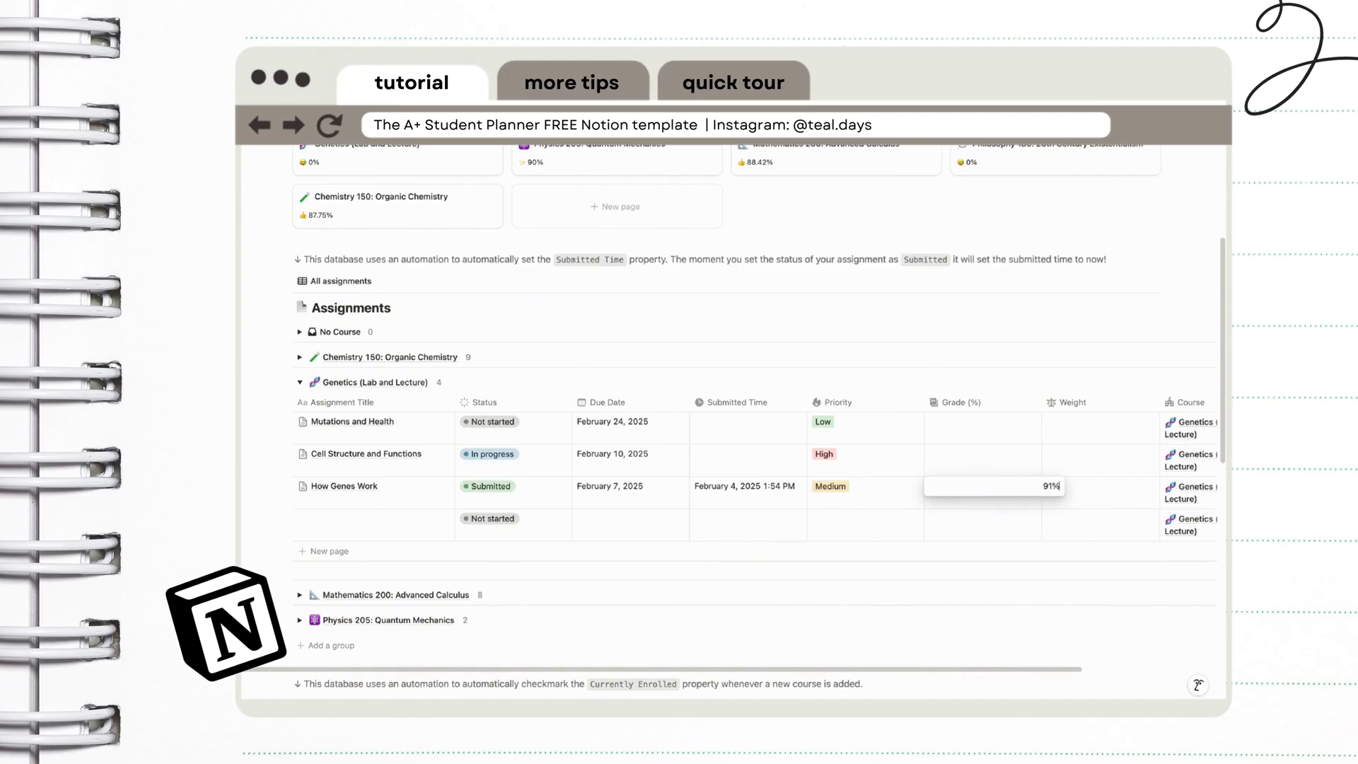
{"action": "key", "text": "Return"}
{"action": "left_click", "coordinate": [1085, 503]}
{"action": "type", "text": "10"}
{"action": "key", "text": "Return"}
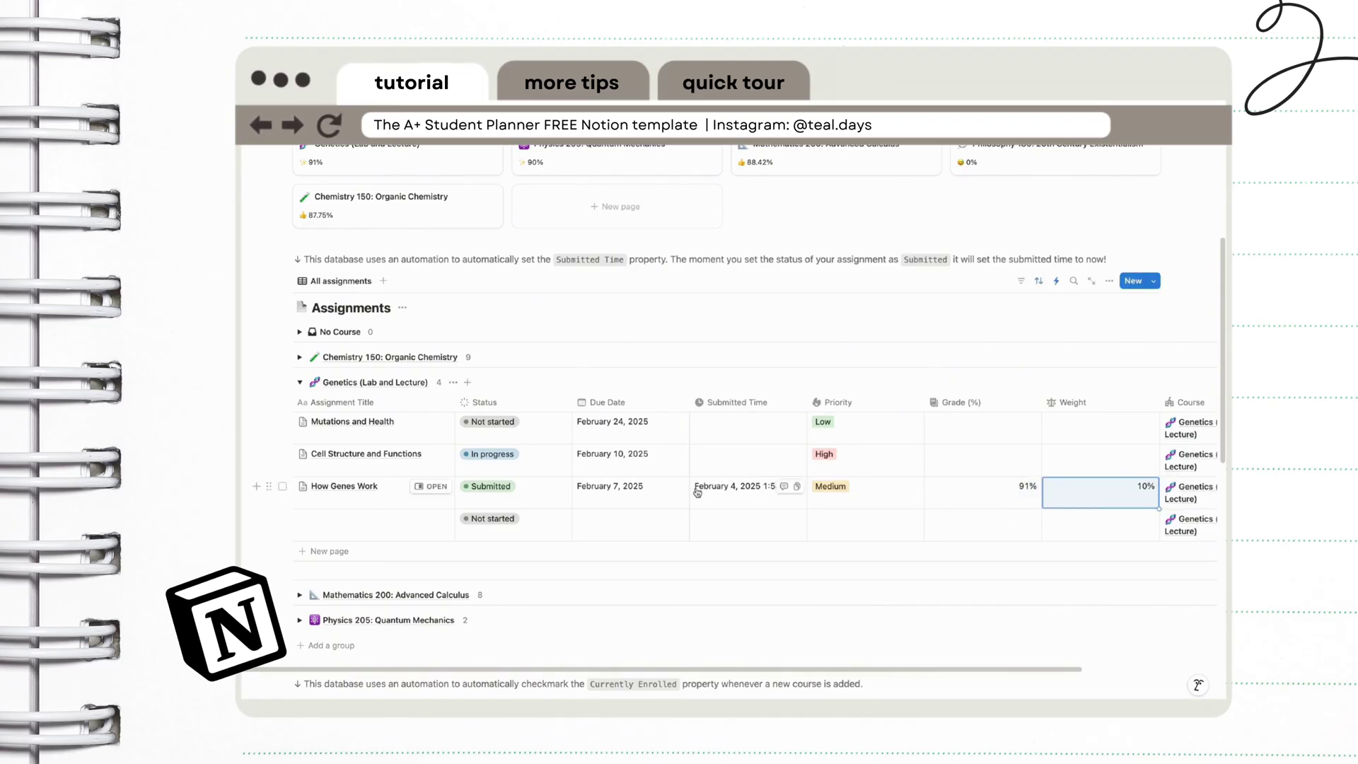
- Set Mutations and Health and Cell Structure and Functions to February 7 submitted dates and Submitted status
{"action": "scroll", "coordinate": [884, 460], "scroll_direction": "up", "scroll_amount": 2}
{"action": "scroll", "coordinate": [905, 595], "scroll_direction": "down", "scroll_amount": 3}
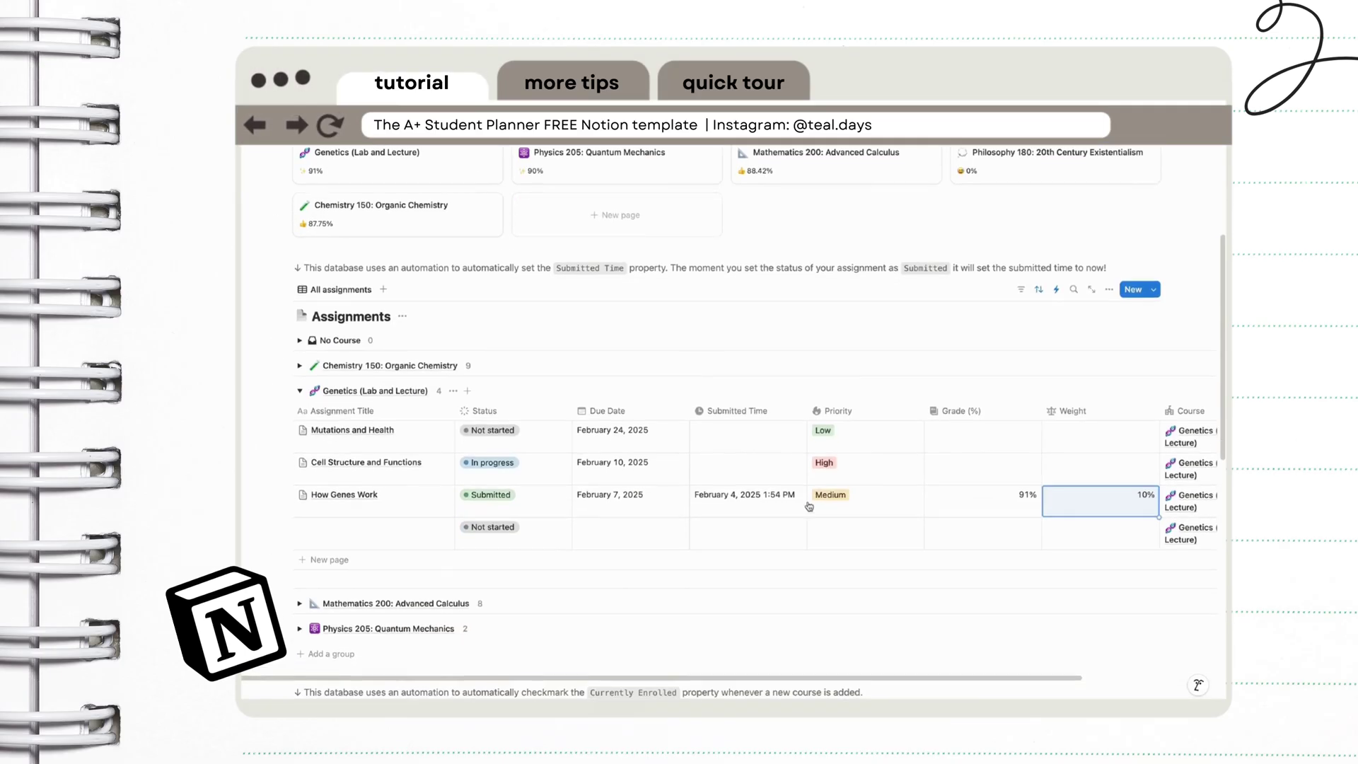
{"action": "left_click", "coordinate": [748, 462]}
{"action": "left_click", "coordinate": [825, 307]}
{"action": "key", "text": "Escape"}
{"action": "left_click", "coordinate": [748, 430]}
{"action": "left_click", "coordinate": [806, 238]}
{"action": "key", "text": "Escape"}
{"action": "left_click", "coordinate": [488, 430]}
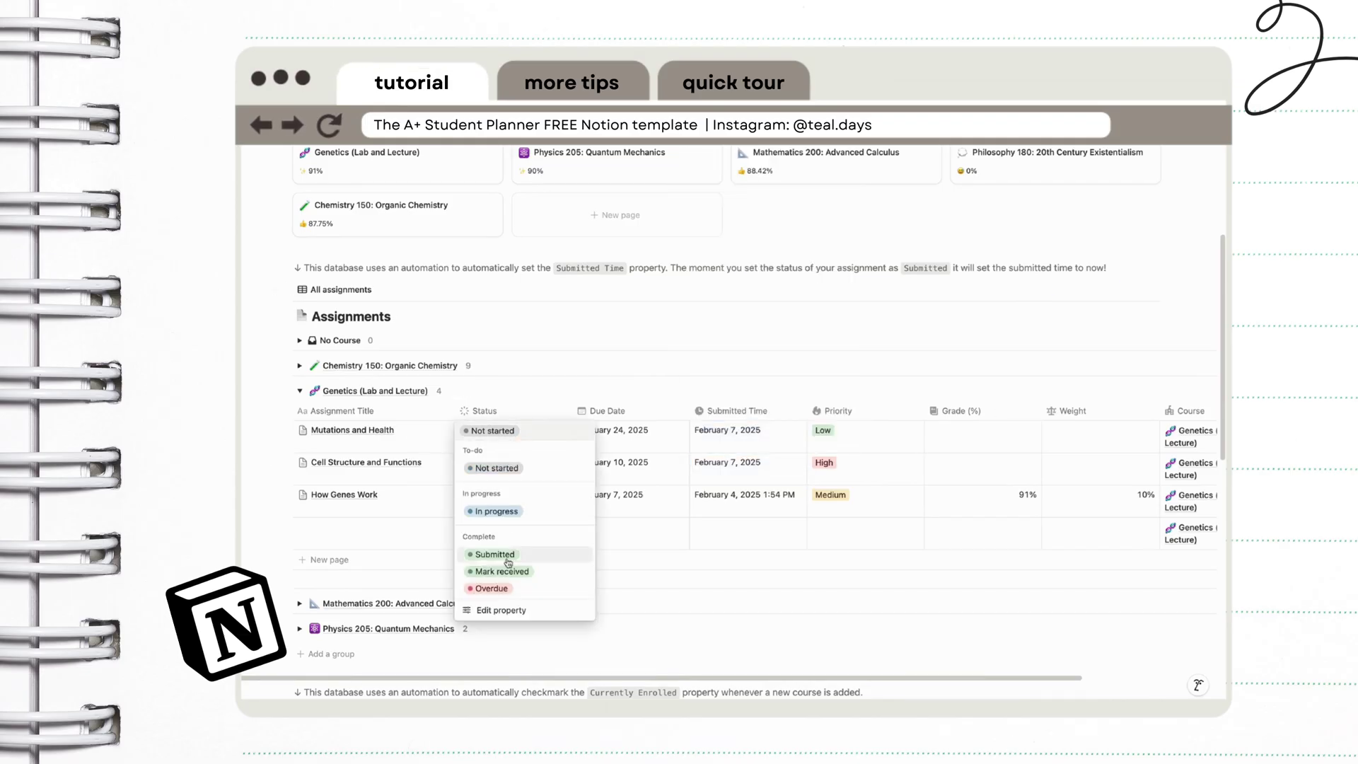
{"action": "left_click", "coordinate": [496, 554]}
{"action": "left_click", "coordinate": [490, 462]}
{"action": "left_click", "coordinate": [495, 587]}
- Enter grade 85 and weight 10 for Mutations and Health, and weight 25 for Cell Structure and Functions
{"action": "left_click", "coordinate": [984, 430]}
{"action": "type", "text": "85"}
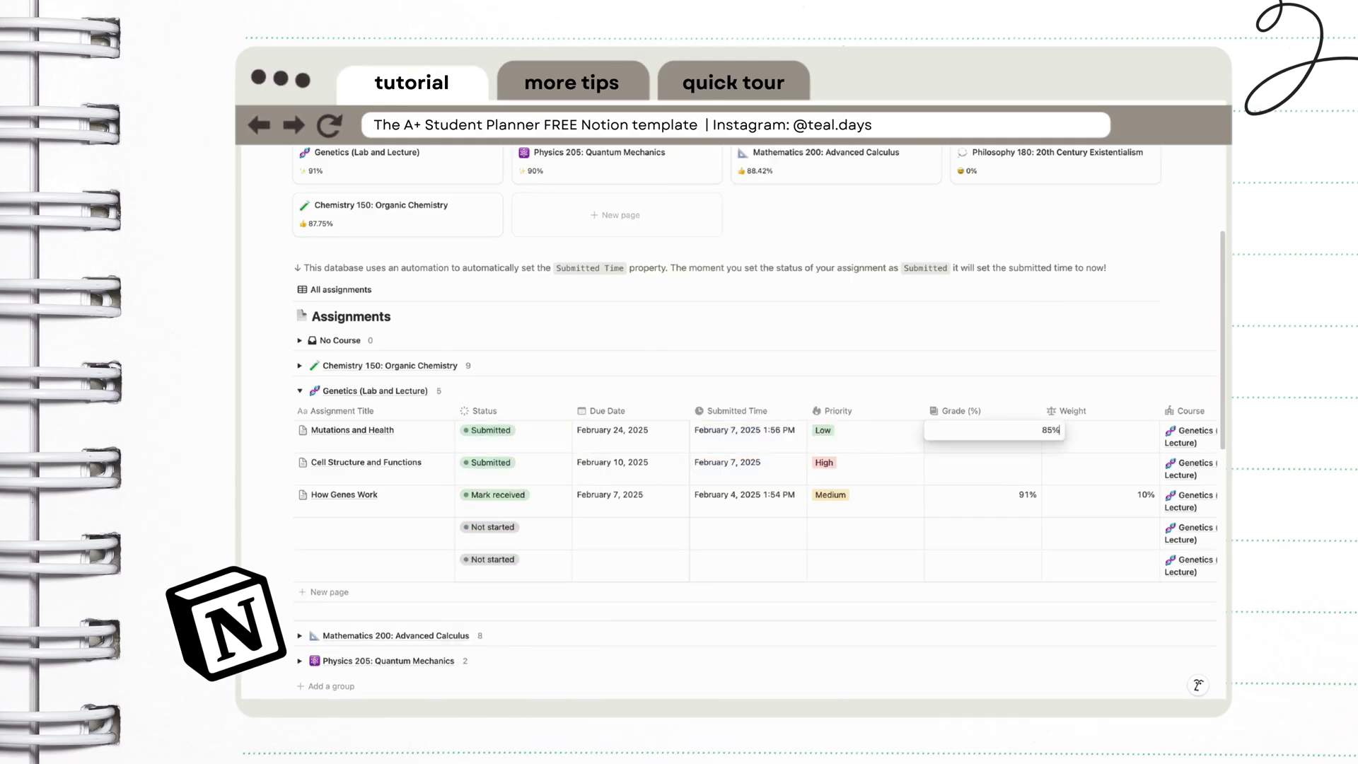
{"action": "left_click", "coordinate": [1100, 431]}
{"action": "type", "text": "10"}
{"action": "key", "text": "Return"}
{"action": "left_click", "coordinate": [987, 464]}
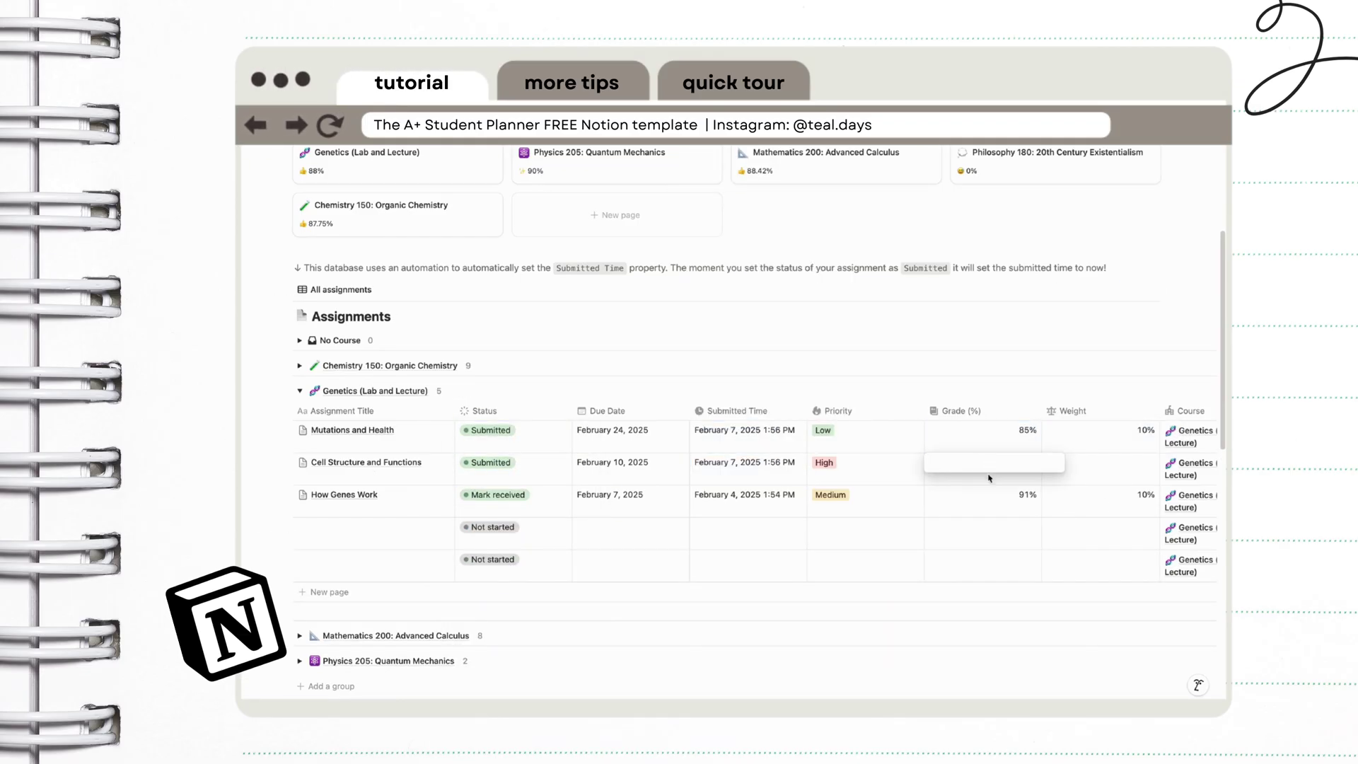
{"action": "left_click", "coordinate": [1101, 463]}
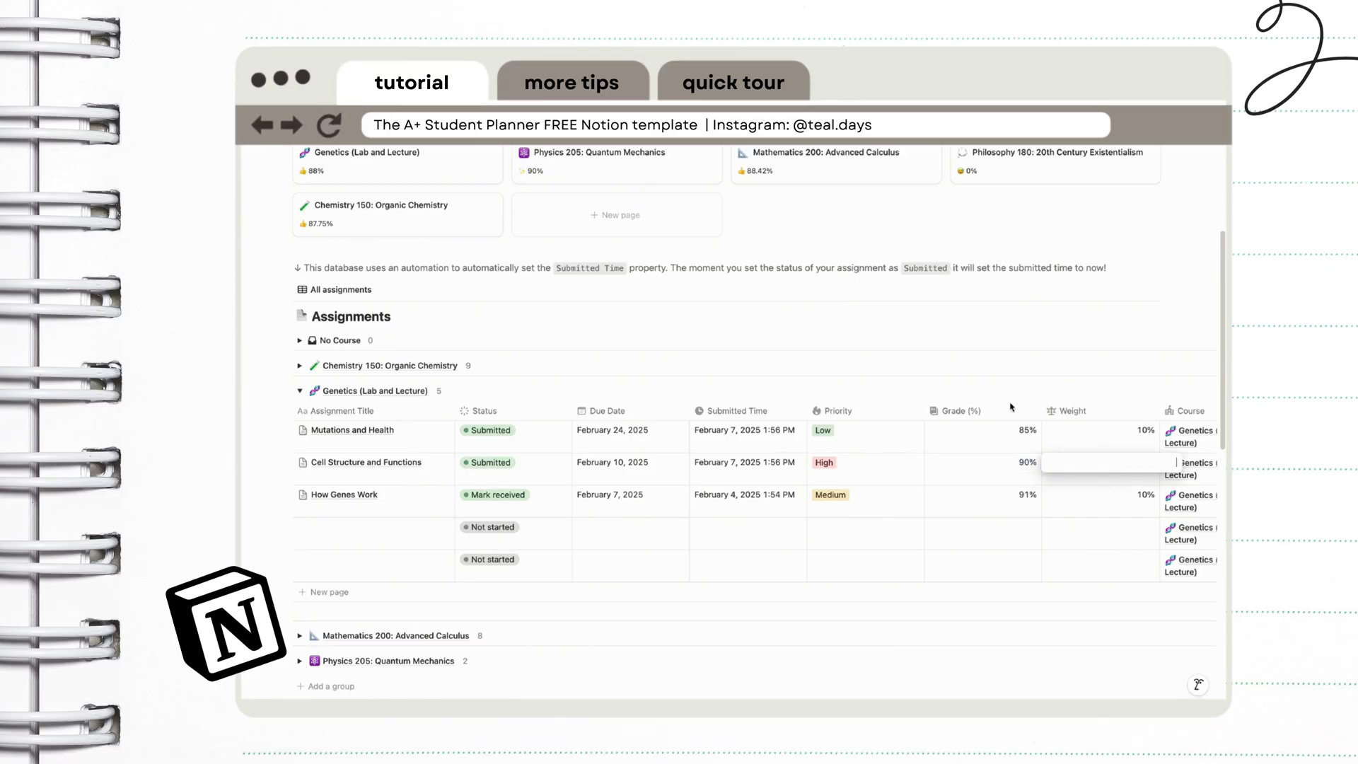
{"action": "type", "text": "25"}
{"action": "key", "text": "Return"}
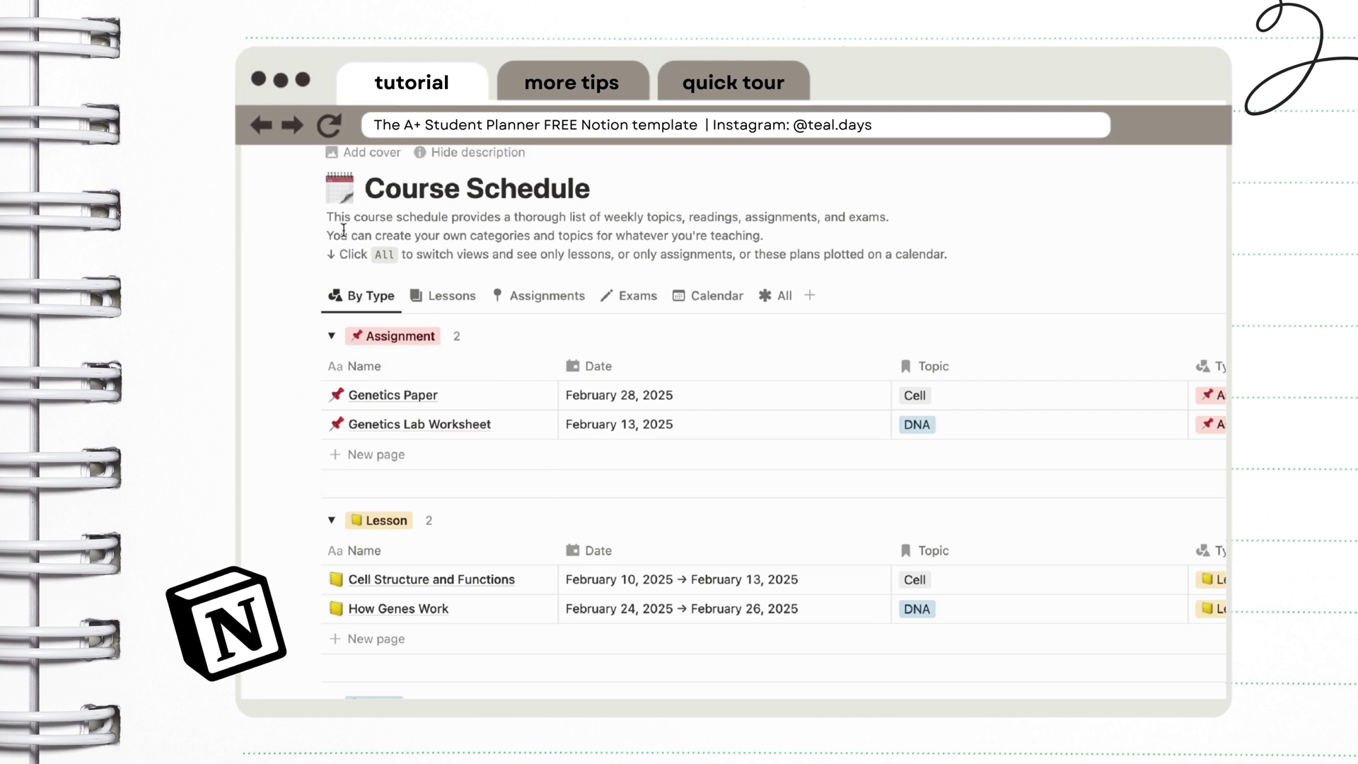
- Browse the Course Schedule's Lessons, Assignments, Exams, Calendar and All views, returning to By Type
{"action": "left_click_drag", "start_coordinate": [329, 218], "coordinate": [890, 217]}
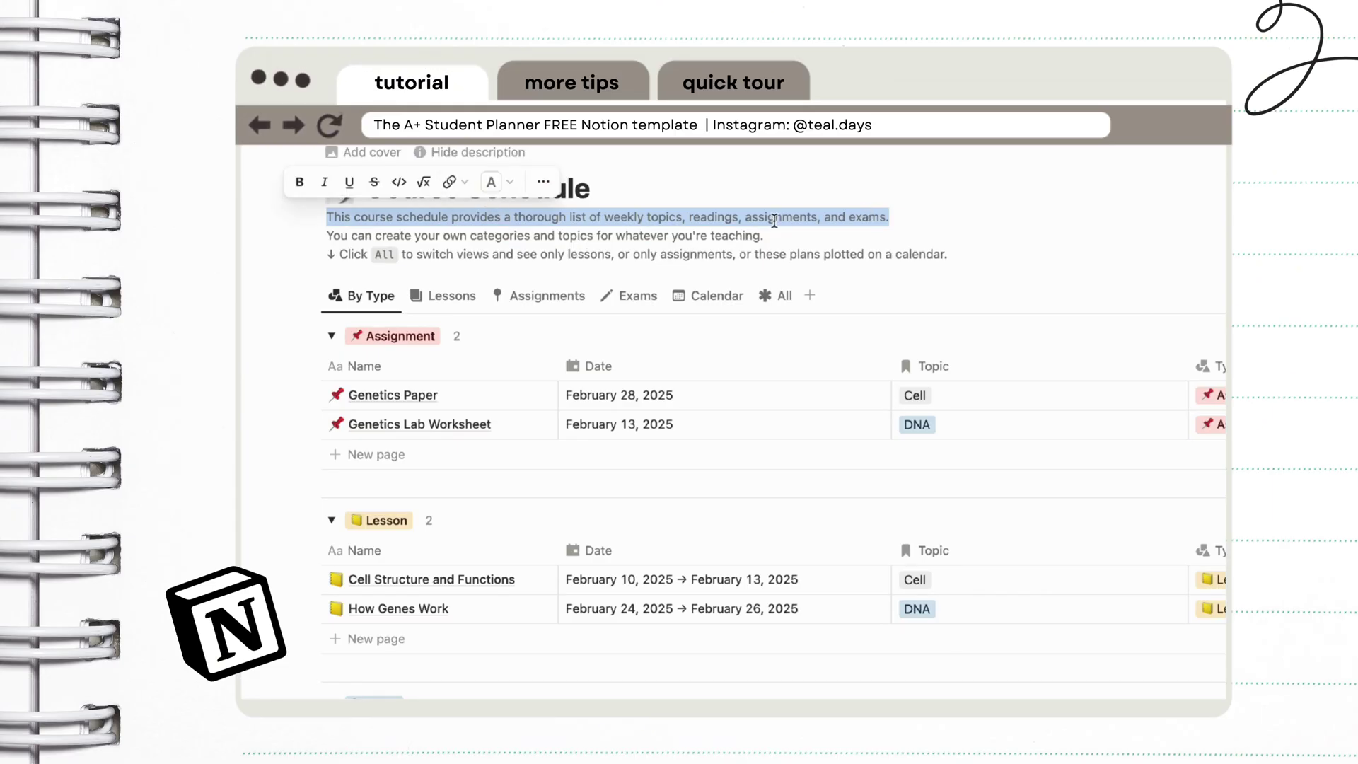
{"action": "left_click", "coordinate": [911, 231]}
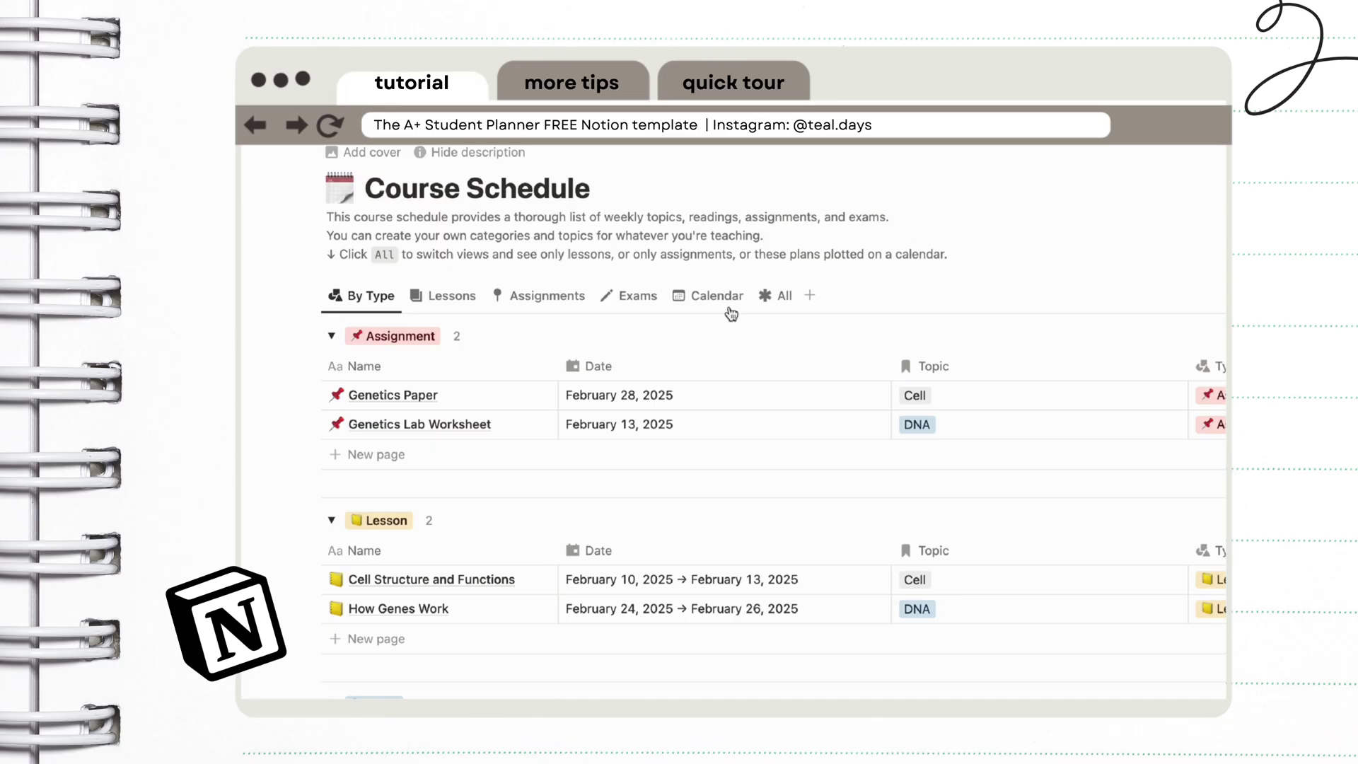
{"action": "left_click", "coordinate": [377, 222]}
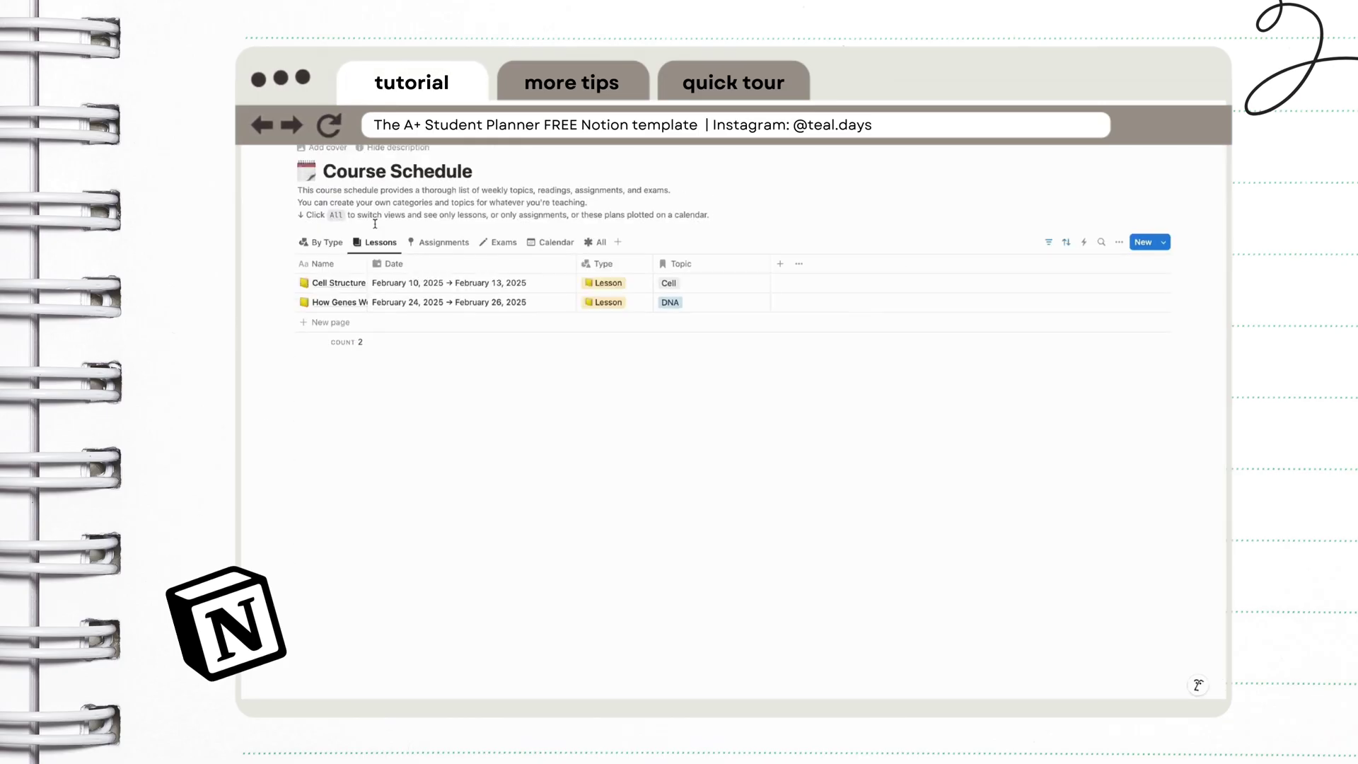
{"action": "left_click", "coordinate": [429, 246]}
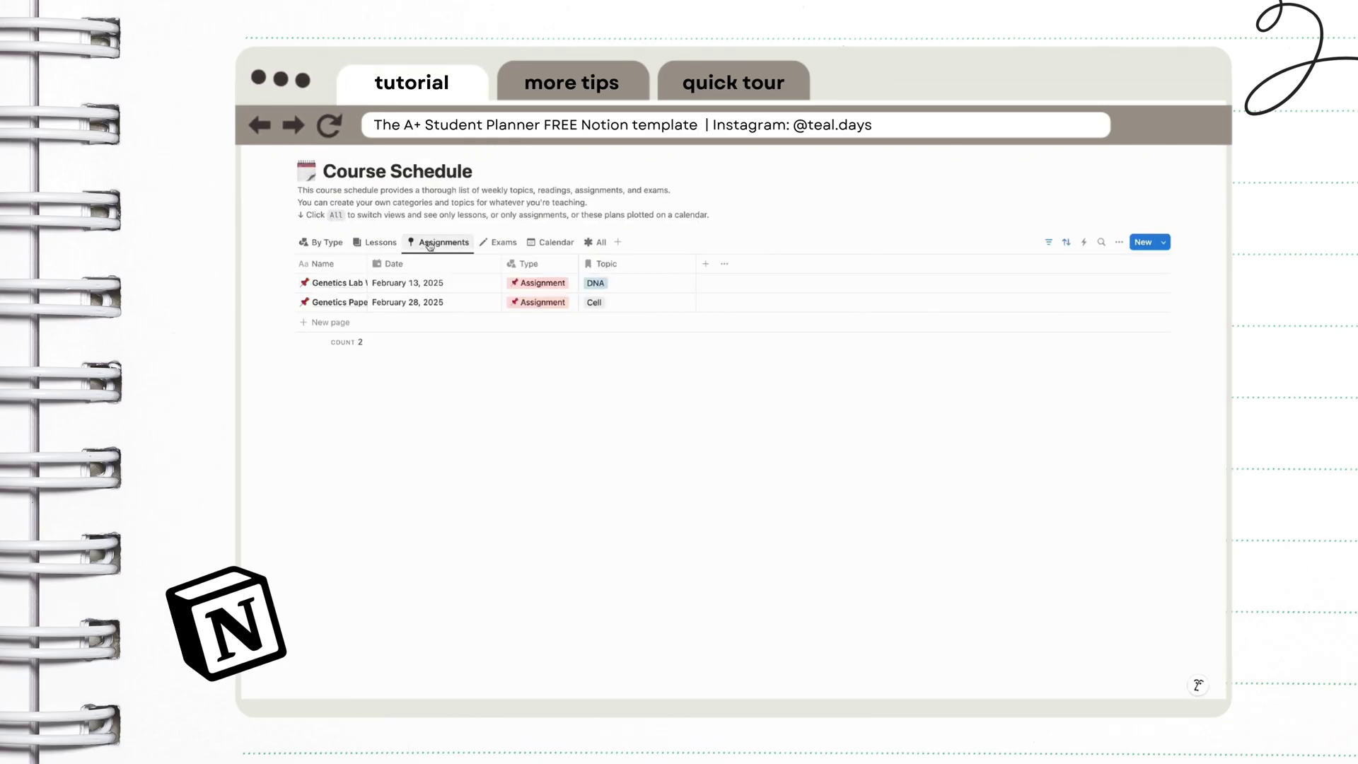
{"action": "left_click", "coordinate": [500, 243]}
{"action": "left_click", "coordinate": [543, 245]}
{"action": "scroll", "coordinate": [703, 410], "scroll_direction": "down", "scroll_amount": 3}
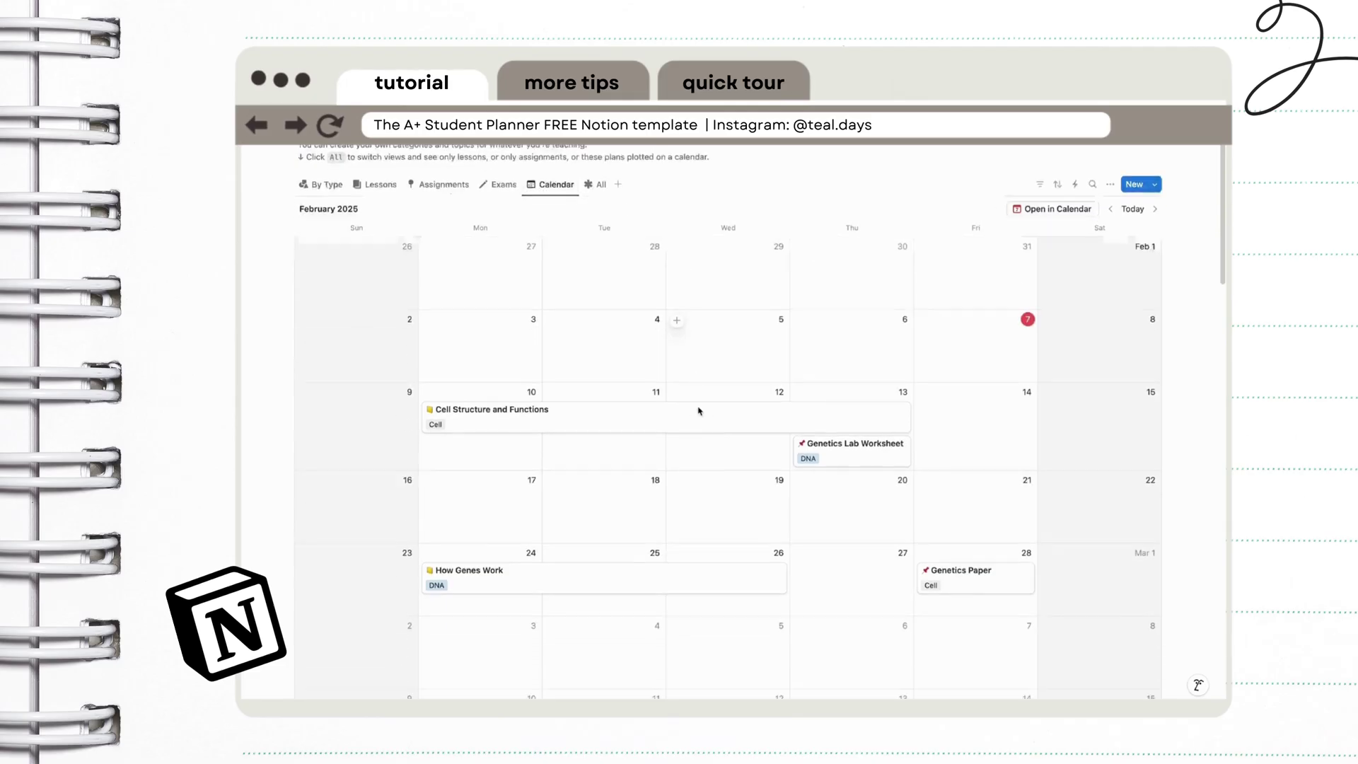
{"action": "scroll", "coordinate": [916, 416], "scroll_direction": "up", "scroll_amount": 3}
{"action": "left_click", "coordinate": [598, 242]}
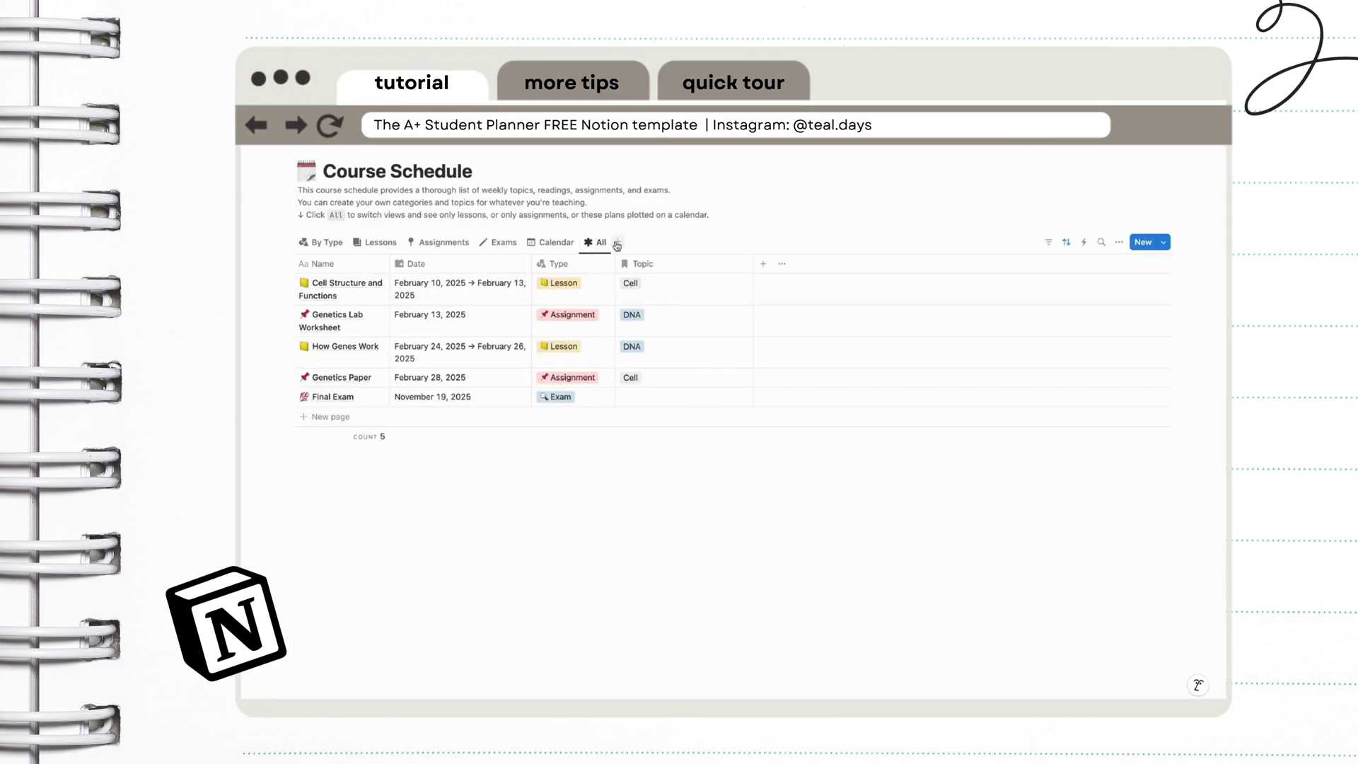
{"action": "left_click", "coordinate": [322, 241]}
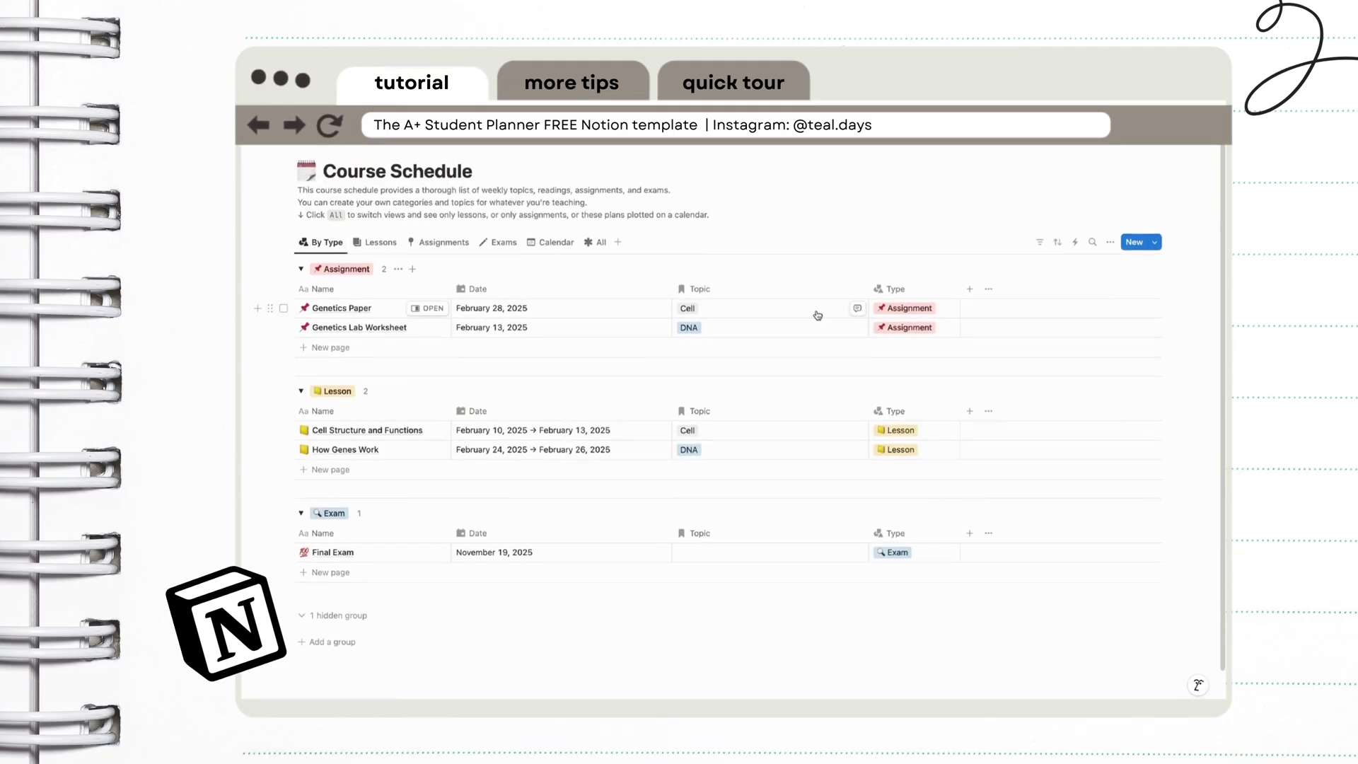
- Extend the How Genes Work lesson's end date to February 27
{"action": "left_click", "coordinate": [560, 447]}
{"action": "left_click", "coordinate": [552, 301]}
{"action": "key", "text": "Escape"}
- Add a Mutations lesson with a memo icon, dated February 18–20 and tagged DNA, then start a new exam
{"action": "left_click", "coordinate": [334, 469]}
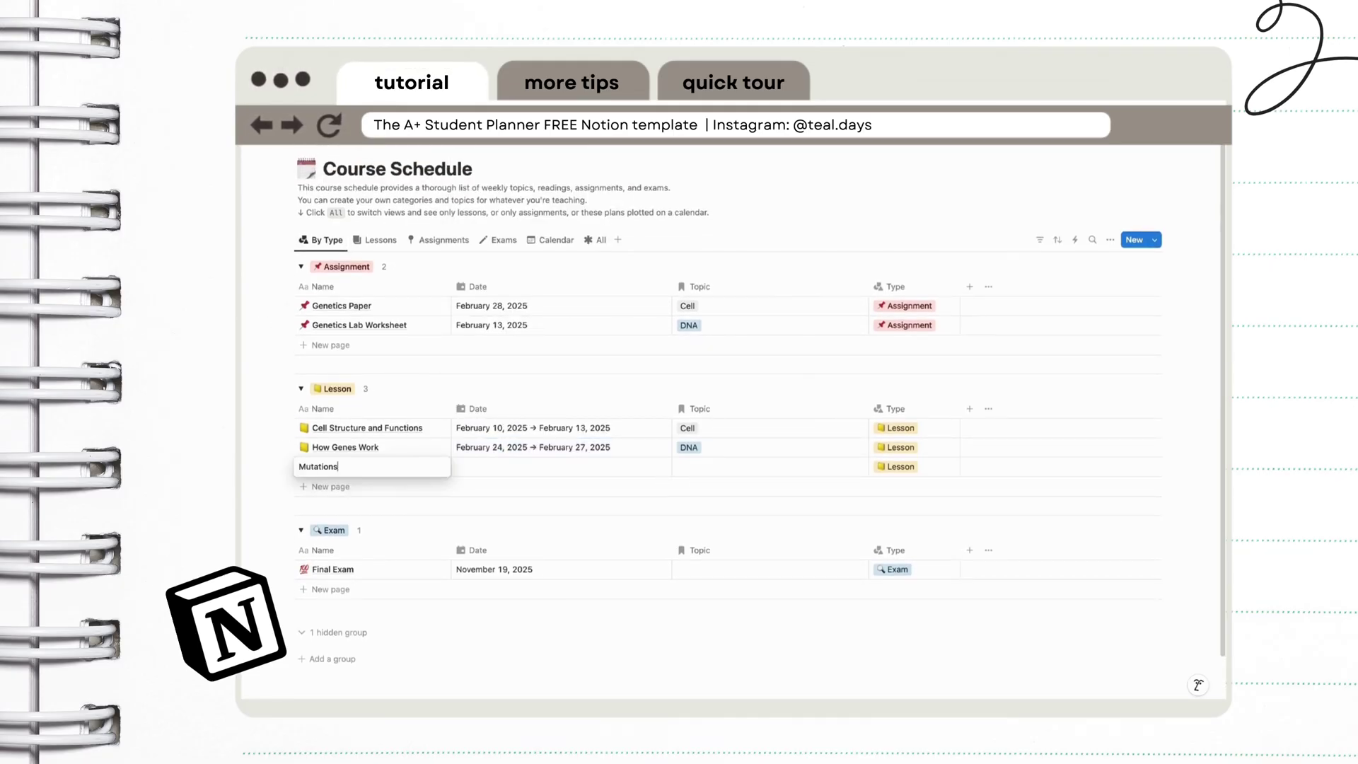
{"action": "right_click", "coordinate": [318, 466]}
{"action": "left_click", "coordinate": [322, 481]}
{"action": "left_click", "coordinate": [311, 636]}
{"action": "left_click", "coordinate": [559, 466]}
{"action": "left_click", "coordinate": [513, 328]}
{"action": "left_click", "coordinate": [555, 328]}
{"action": "left_click", "coordinate": [712, 467]}
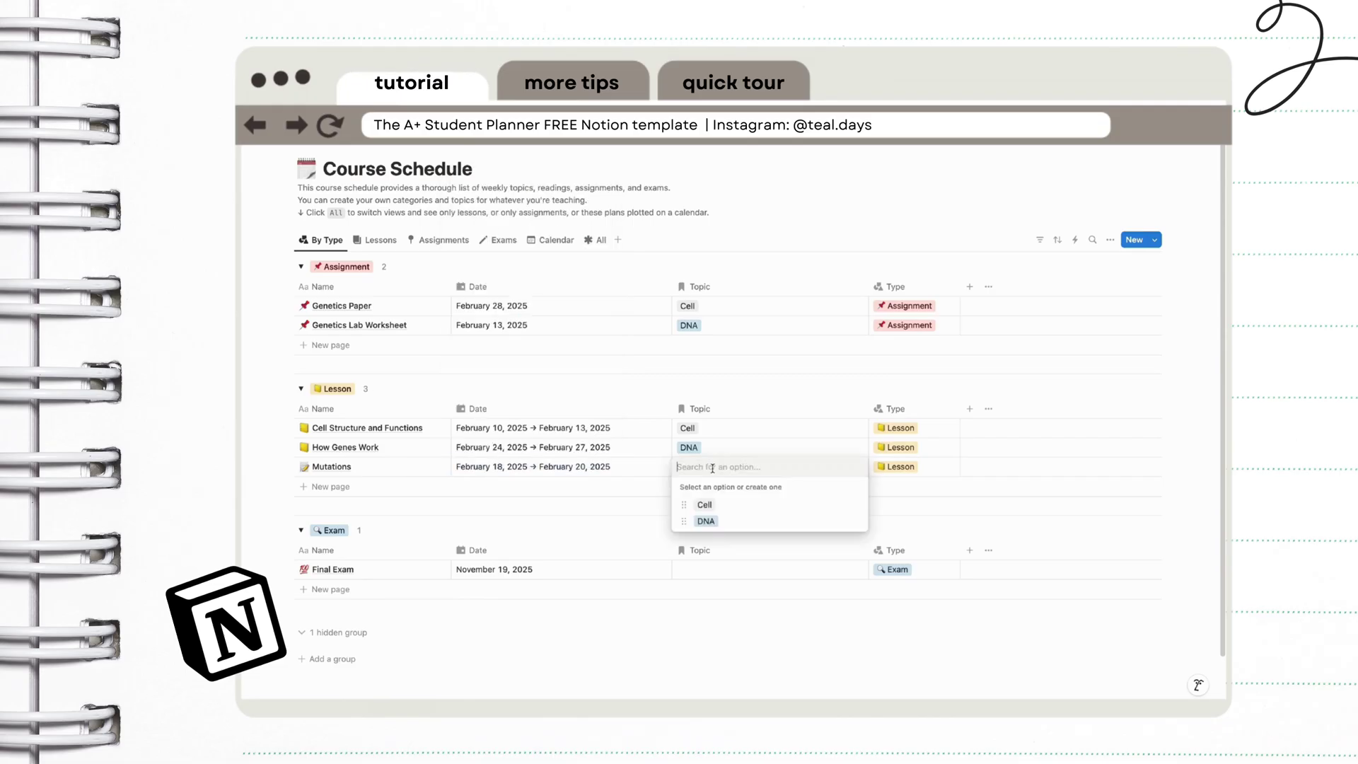
{"action": "left_click", "coordinate": [706, 520]}
{"action": "left_click", "coordinate": [330, 589]}
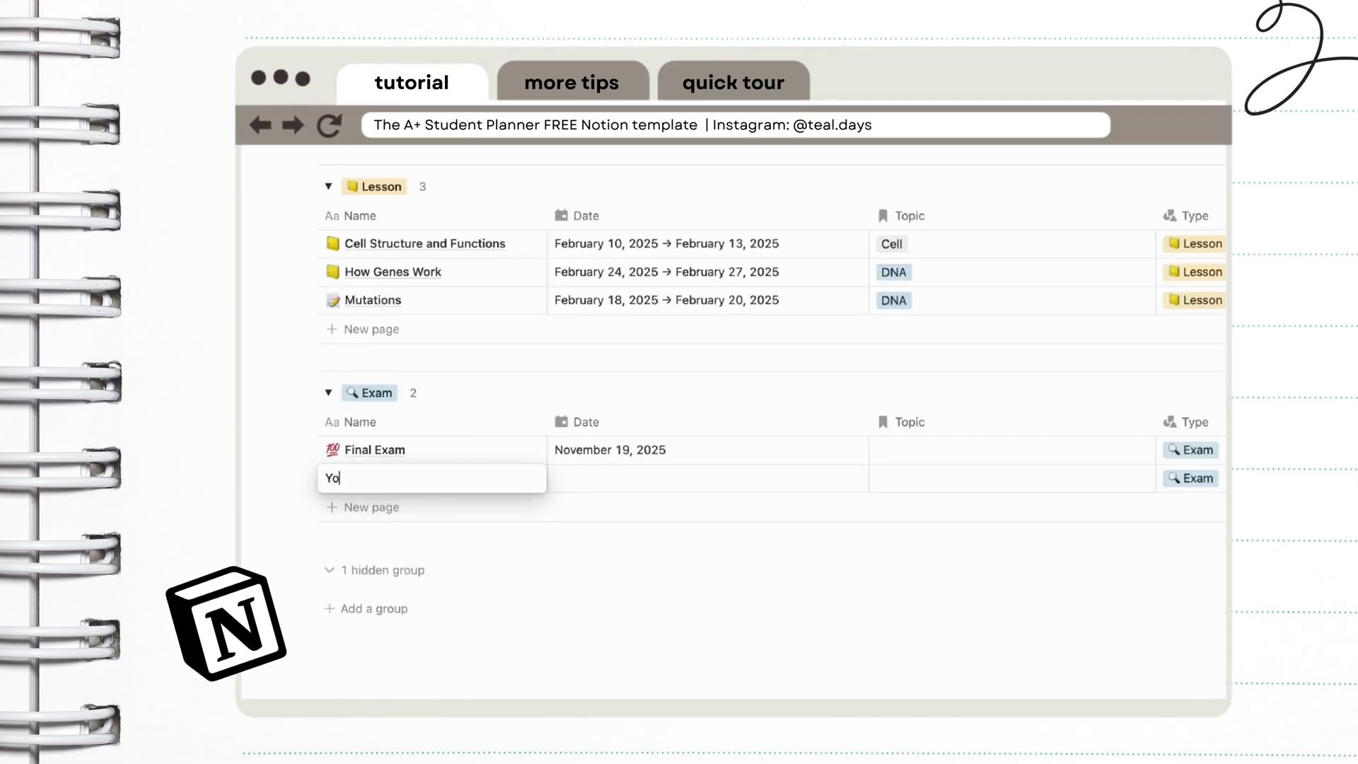